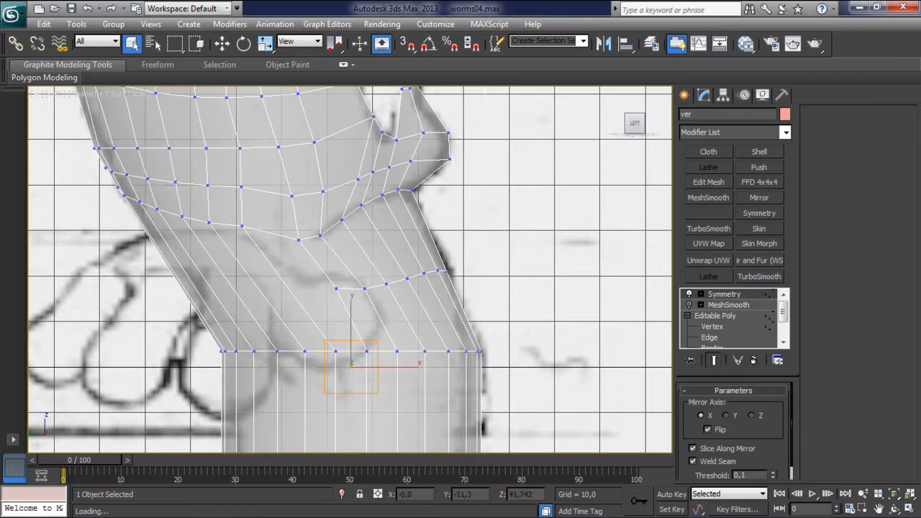
# - Enter edge-level editing in the Editable Poly of the ver object
pyautogui.click(712, 326)
pyautogui.moveTo(316, 261); pyautogui.dragTo(319, 259, button='middle')
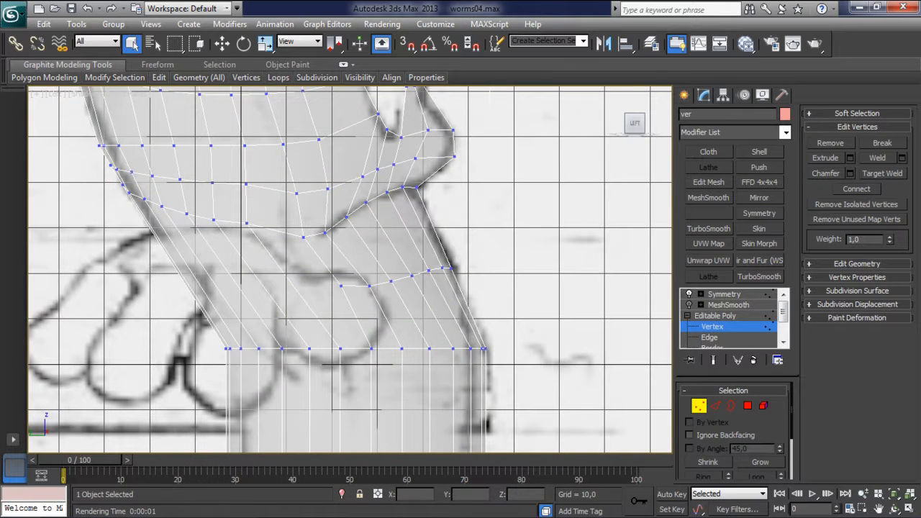
pyautogui.moveTo(319, 259); pyautogui.dragTo(334, 249, button='middle')
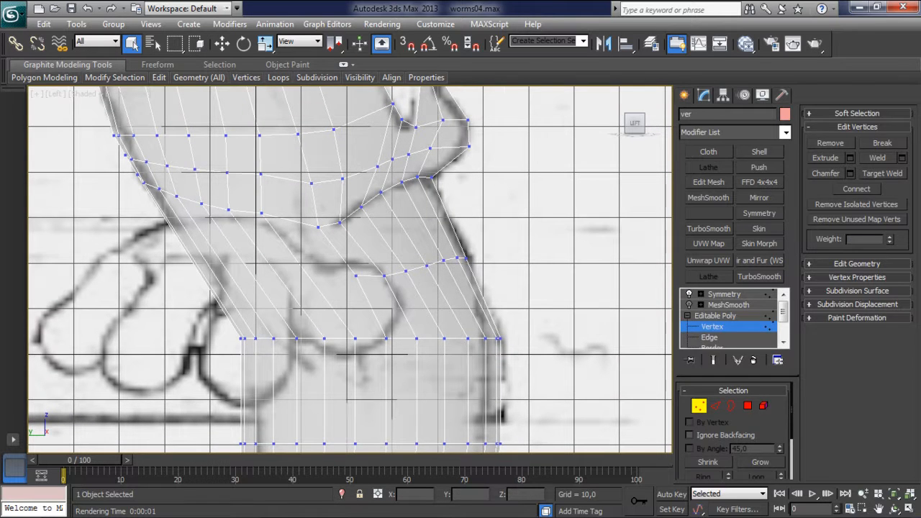
pyautogui.click(709, 337)
pyautogui.moveTo(189, 268); pyautogui.dragTo(317, 288)
pyautogui.click(277, 274)
pyautogui.moveTo(211, 291); pyautogui.dragTo(209, 290)
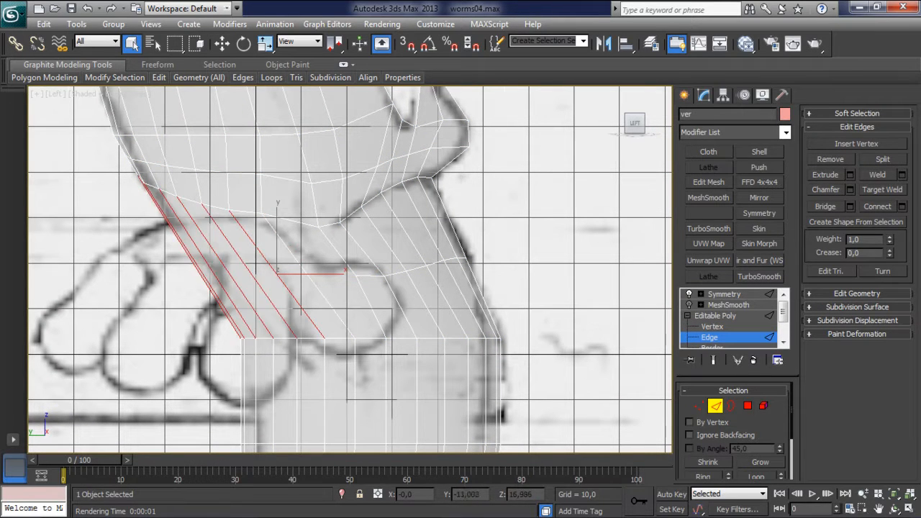
pyautogui.rightClick(283, 301)
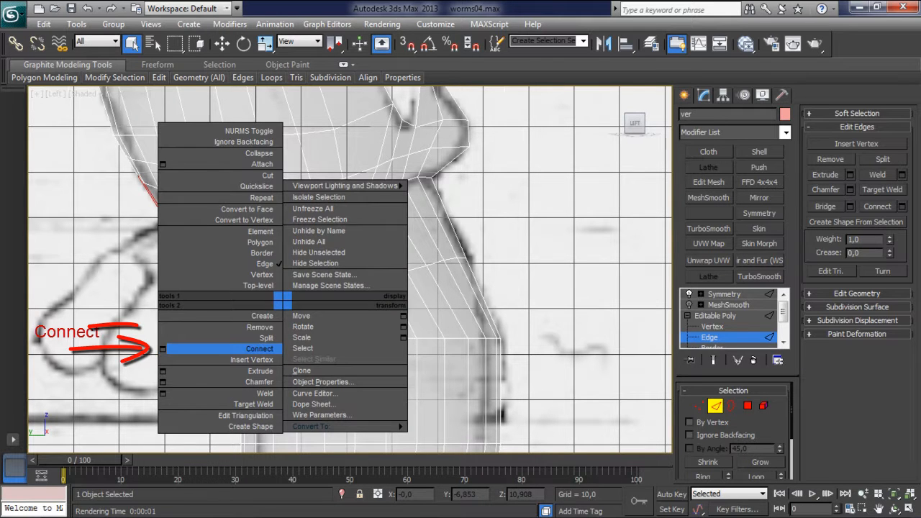
pyautogui.click(259, 348)
pyautogui.hotkey('ctrl', 'z')
pyautogui.hotkey('ctrl', 'z')
# - Connect the slanted edges at the back of the neck with a new edge row across their middle
pyautogui.moveTo(161, 287); pyautogui.dragTo(335, 300)
pyautogui.rightClick(270, 277)
pyautogui.click(245, 325)
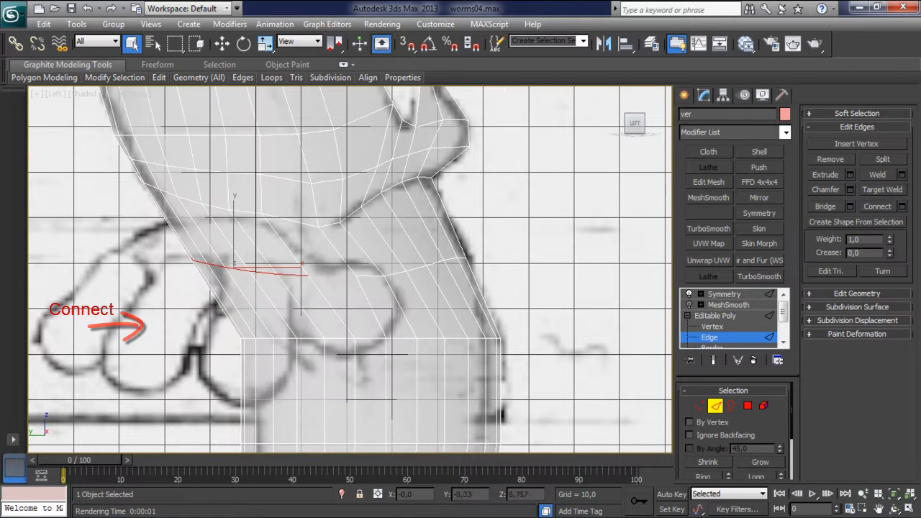
# - Connect the facing end vertices of the back and front neck edge rows to join them into one row
pyautogui.press('1')
pyautogui.click(355, 276)
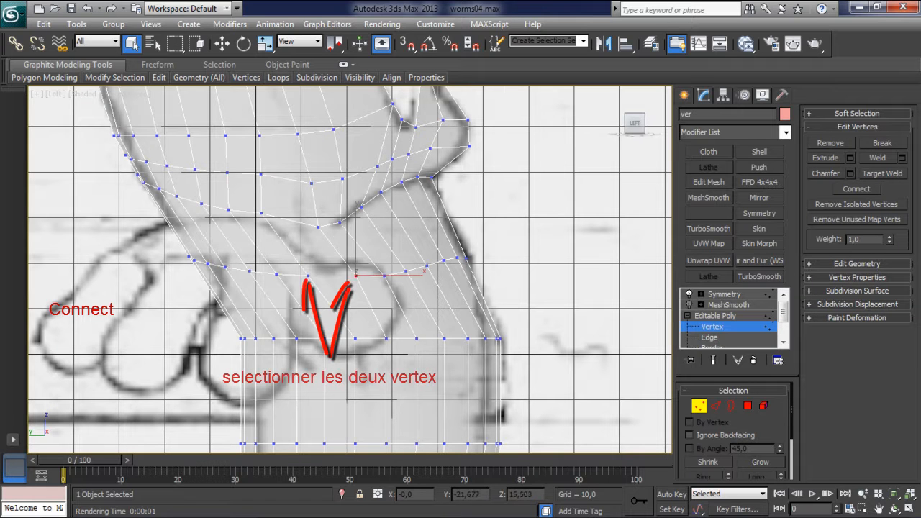
pyautogui.rightClick(304, 272)
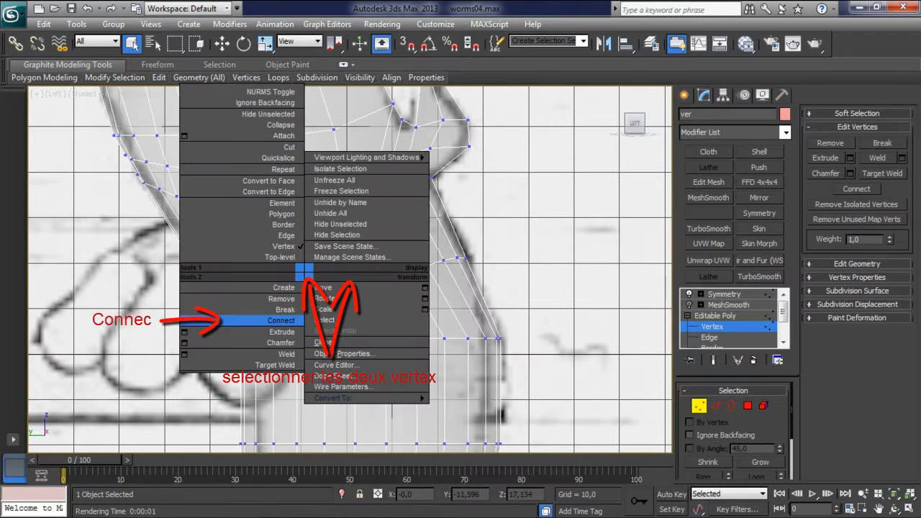
pyautogui.click(280, 320)
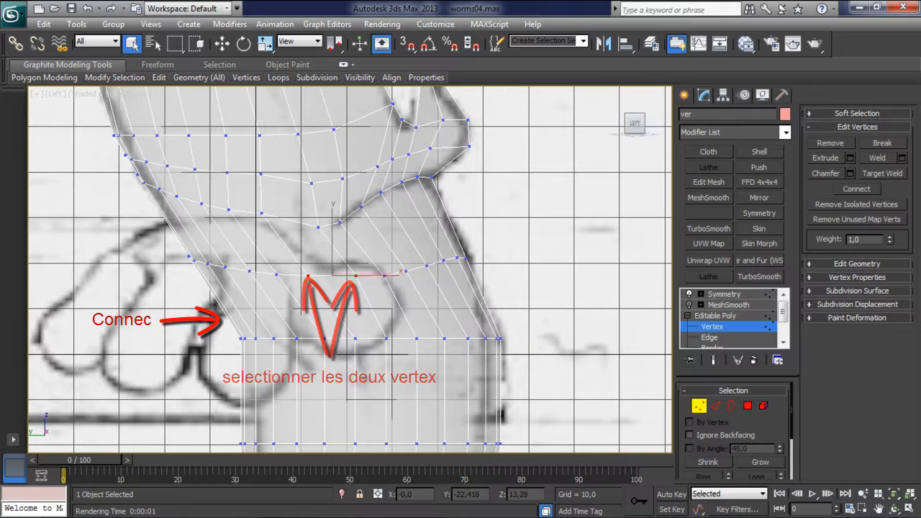
# - Move the frontmost vertex of the neck row slightly outward to the reference outline
pyautogui.press('w')
pyautogui.click(312, 272)
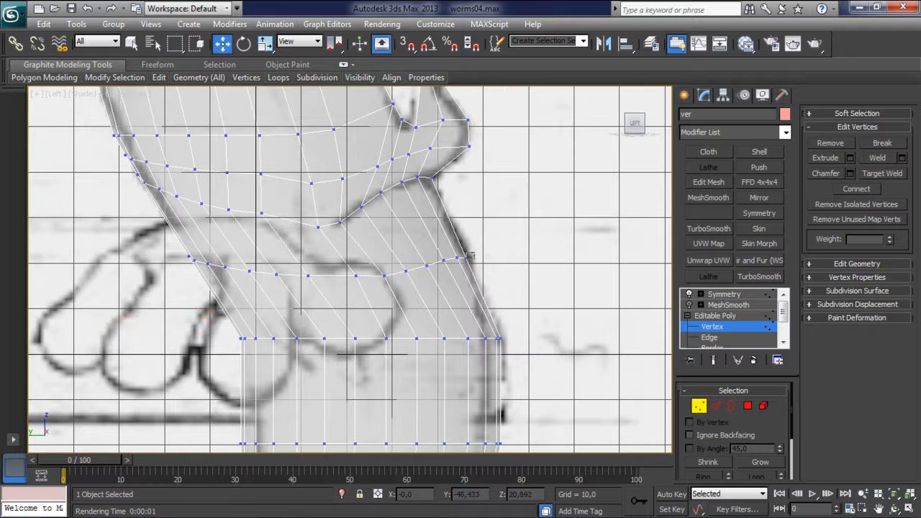
pyautogui.click(466, 258)
pyautogui.moveTo(496, 258); pyautogui.dragTo(500, 257)
pyautogui.moveTo(499, 258); pyautogui.dragTo(533, 291, button='middle')
# - Reposition the rear vertices of the row level with the lip to even out the mesh spacing
pyautogui.scroll(-5, 364, 269)
pyautogui.moveTo(363, 269); pyautogui.dragTo(506, 323, button='middle')
pyautogui.scroll(3, 382, 328)
pyautogui.scroll(2, 369, 283)
pyautogui.click(271, 286)
pyautogui.moveTo(282, 277)
pyautogui.mouseDown()
pyautogui.moveTo(278, 248)
pyautogui.moveTo(269, 246)
pyautogui.moveTo(324, 283)
pyautogui.moveTo(309, 292)
pyautogui.moveTo(323, 274)
pyautogui.moveTo(277, 252)
pyautogui.moveTo(264, 231)
pyautogui.moveTo(307, 275)
pyautogui.moveTo(307, 256)
pyautogui.moveTo(298, 277)
pyautogui.mouseUp()
pyautogui.click(294, 241)
pyautogui.click(290, 288)
pyautogui.click(334, 277)
pyautogui.click(338, 257)
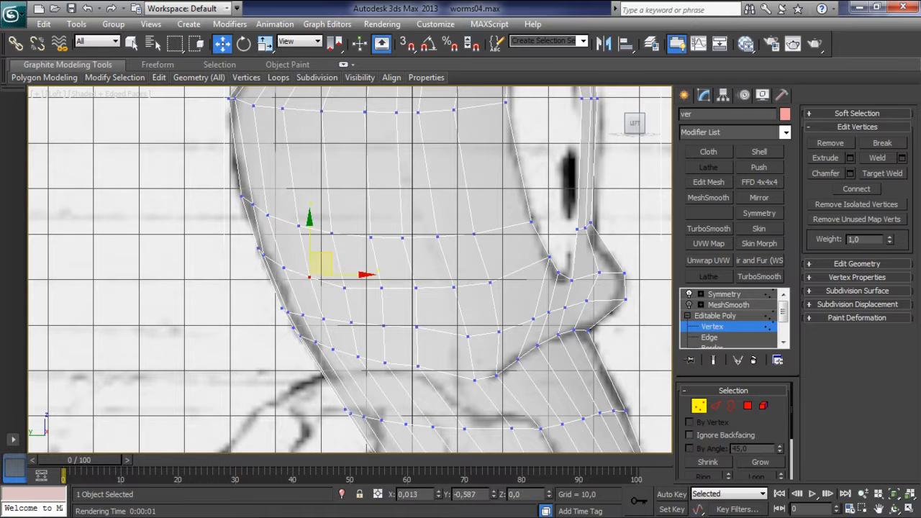
# - Adjust the central vertices of the lip-level row so it follows a smooth curve
pyautogui.click(366, 264)
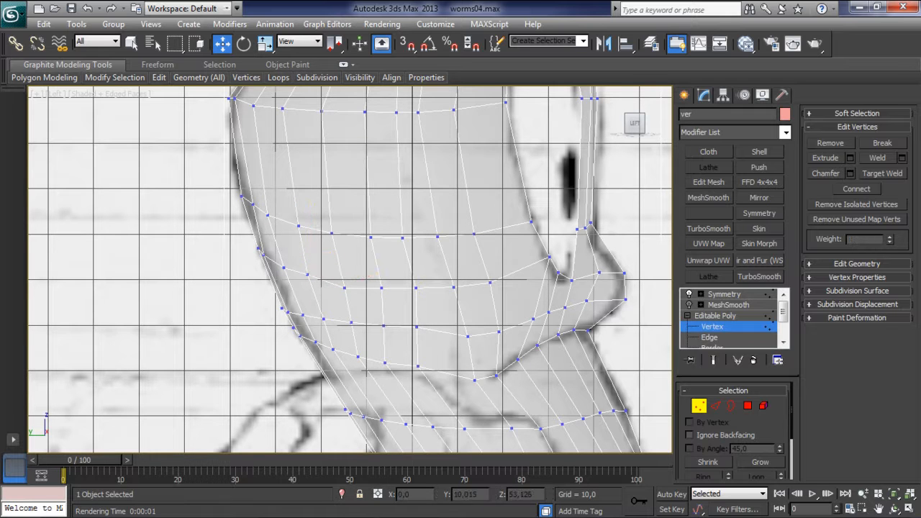
pyautogui.moveTo(365, 295); pyautogui.dragTo(352, 273)
pyautogui.moveTo(430, 278); pyautogui.dragTo(370, 298)
pyautogui.click(472, 284)
# - Shift individual vertices in the two rows below lip level to even out the lower head mesh
pyautogui.click(301, 315)
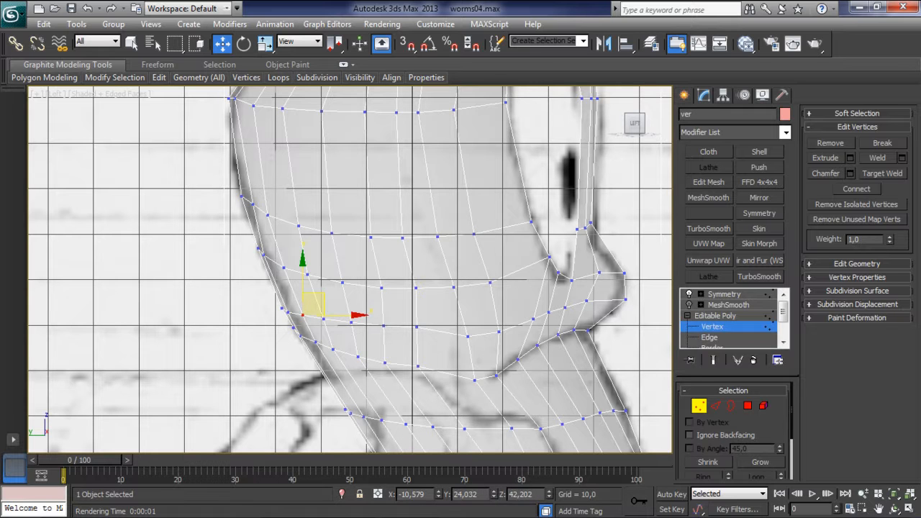
pyautogui.moveTo(301, 308); pyautogui.dragTo(285, 296)
pyautogui.click(382, 332)
pyautogui.moveTo(410, 356); pyautogui.dragTo(411, 292, button='middle')
pyautogui.click(420, 303)
pyautogui.moveTo(419, 303); pyautogui.dragTo(437, 311)
pyautogui.click(417, 263)
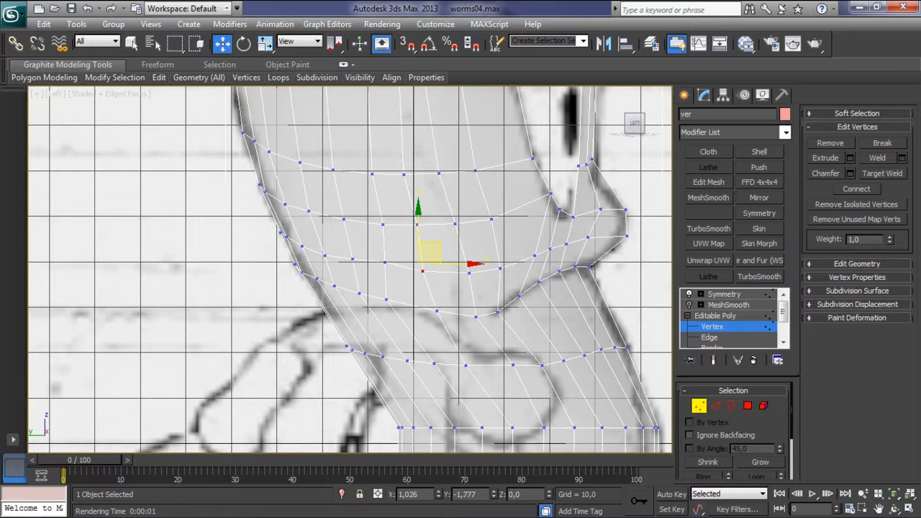
pyautogui.moveTo(429, 252); pyautogui.dragTo(319, 263)
# - Nudge the vertices at the back end of the neck row up toward the rear outline
pyautogui.moveTo(338, 335); pyautogui.dragTo(351, 266, button='middle')
pyautogui.scroll(2, 352, 266)
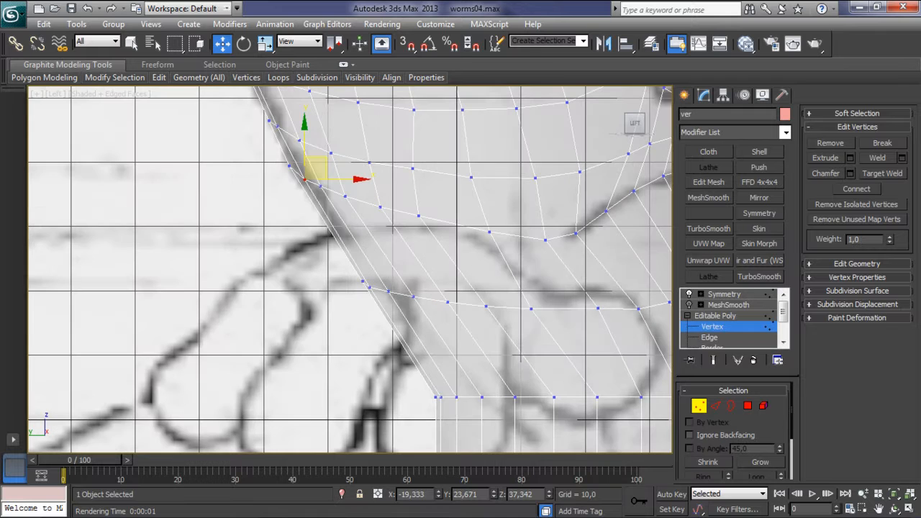
pyautogui.moveTo(369, 288); pyautogui.dragTo(370, 284)
pyautogui.moveTo(371, 285); pyautogui.dragTo(215, 298, button='middle')
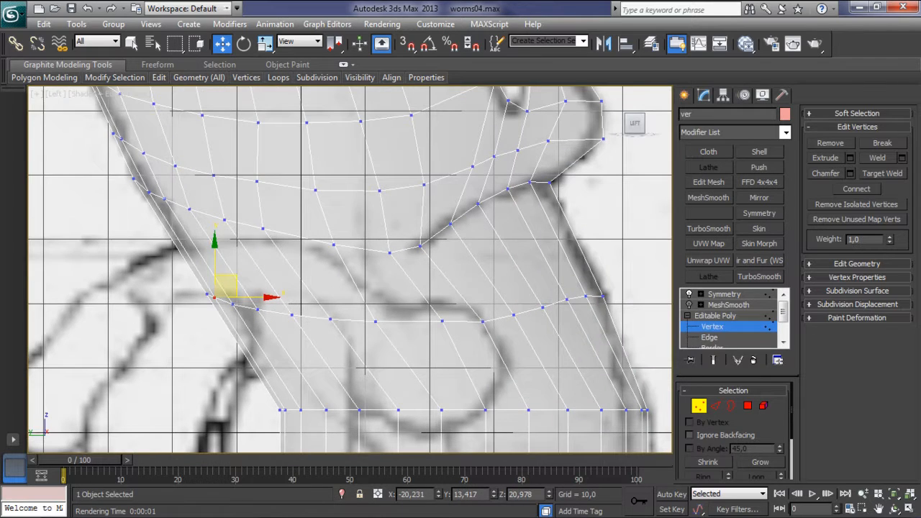
# - Connect the ring of edges between the mouth line and the neck row using 1 segment and a slide of -73
pyautogui.moveTo(272, 332); pyautogui.dragTo(274, 363, button='middle')
pyautogui.scroll(-2, 274, 363)
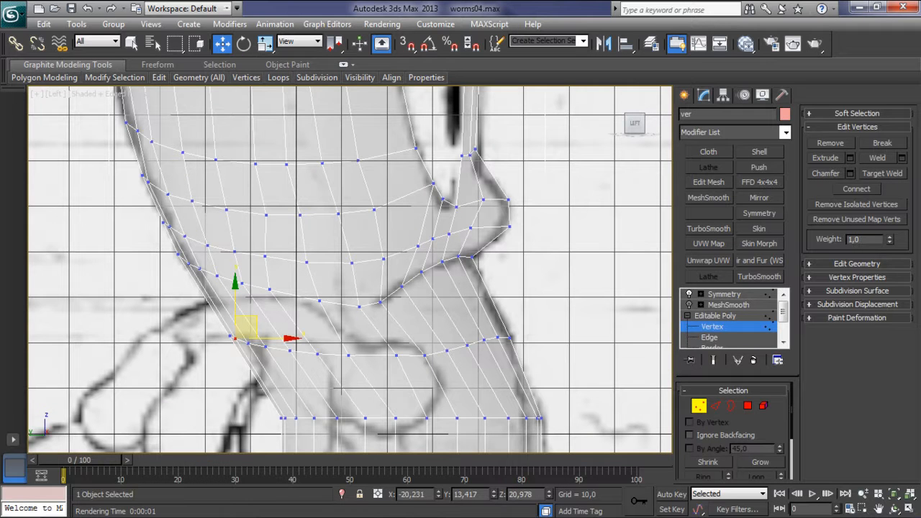
pyautogui.press('2')
pyautogui.moveTo(274, 364); pyautogui.dragTo(305, 311, button='middle')
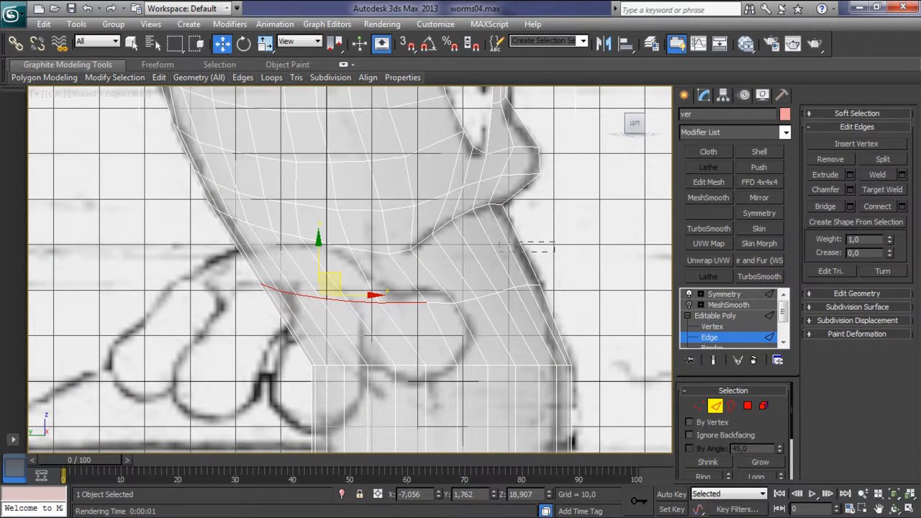
pyautogui.click(523, 245)
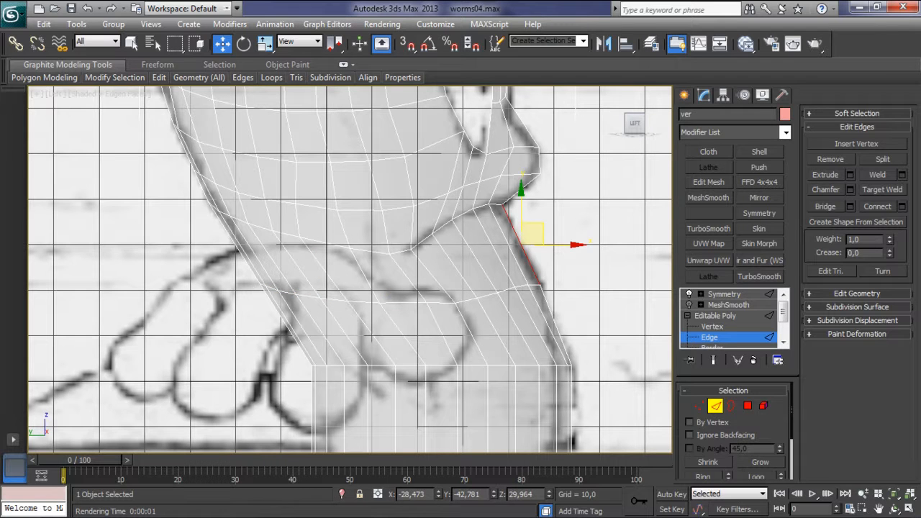
pyautogui.scroll(-2, 734, 432)
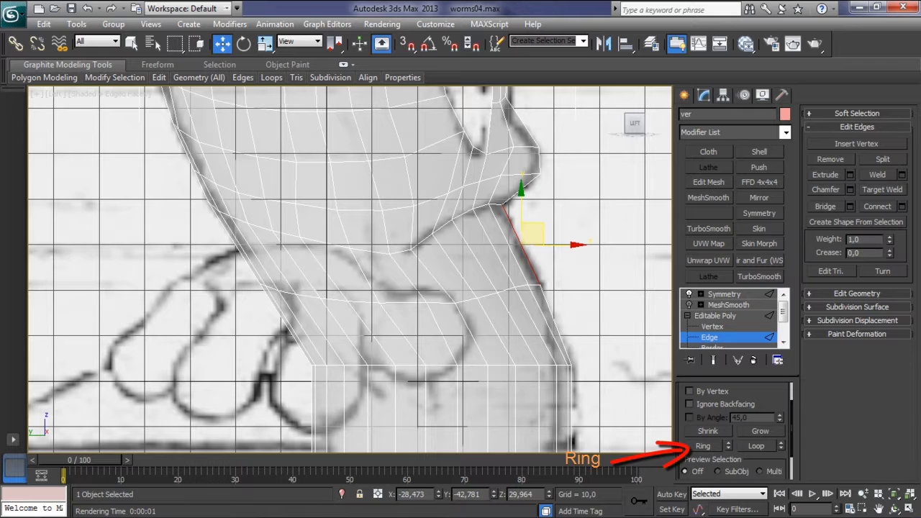
pyautogui.click(703, 445)
pyautogui.rightClick(447, 259)
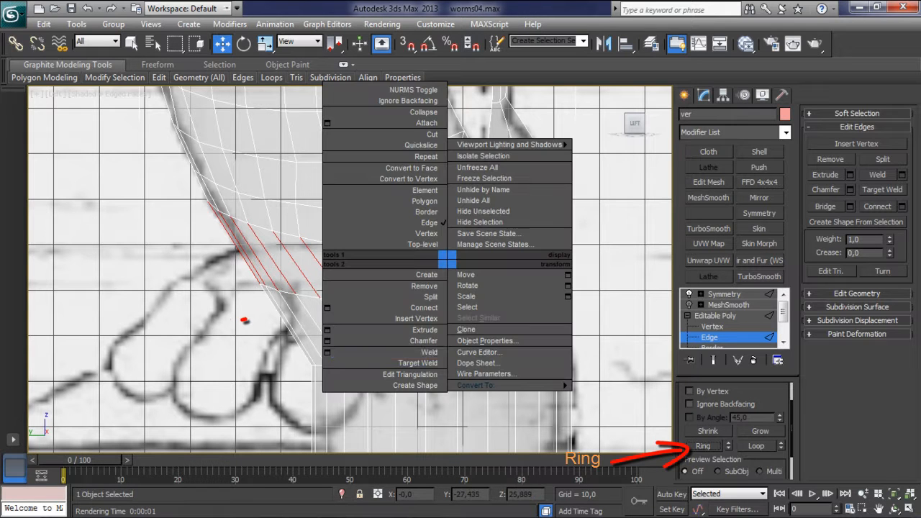
pyautogui.click(327, 307)
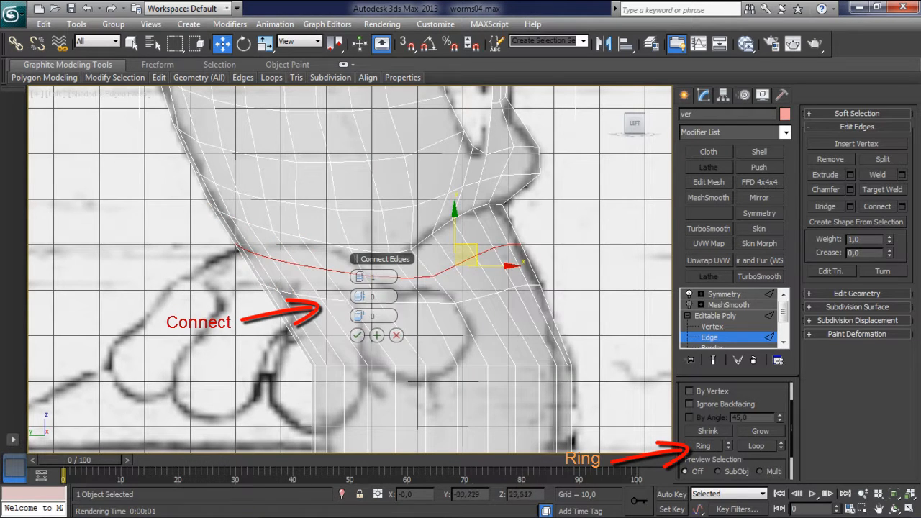
pyautogui.moveTo(360, 316); pyautogui.dragTo(360, 319)
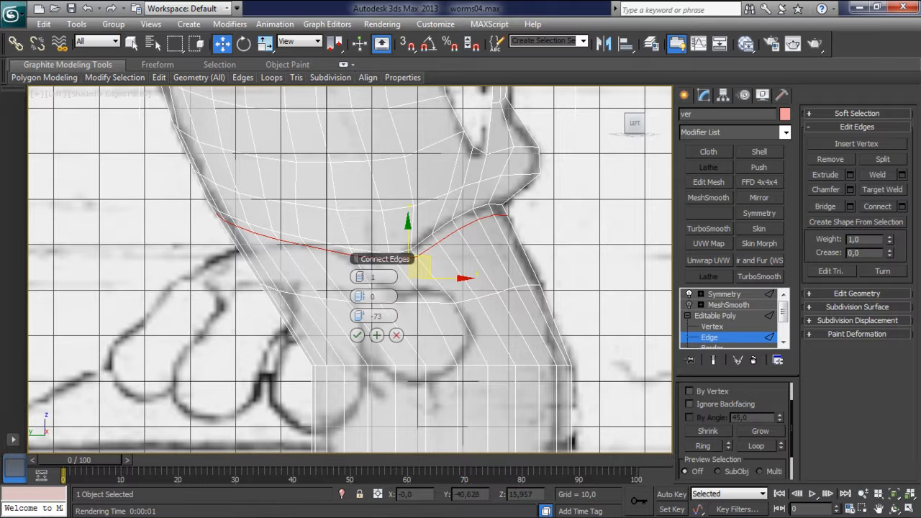
pyautogui.click(357, 335)
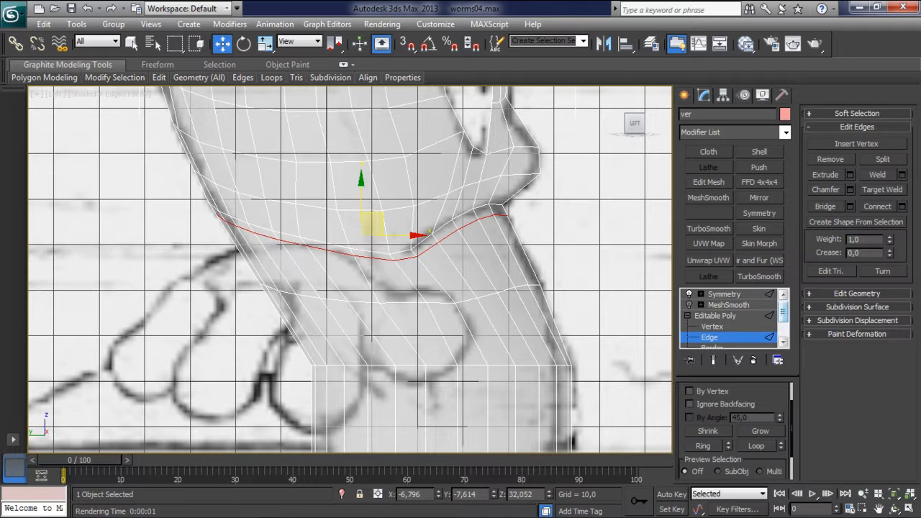
# - Extrude the thin strip of polygons directly below the lip inward with a height of -4.972
pyautogui.moveTo(783, 312); pyautogui.dragTo(783, 328)
pyautogui.click(714, 327)
pyautogui.click(447, 229)
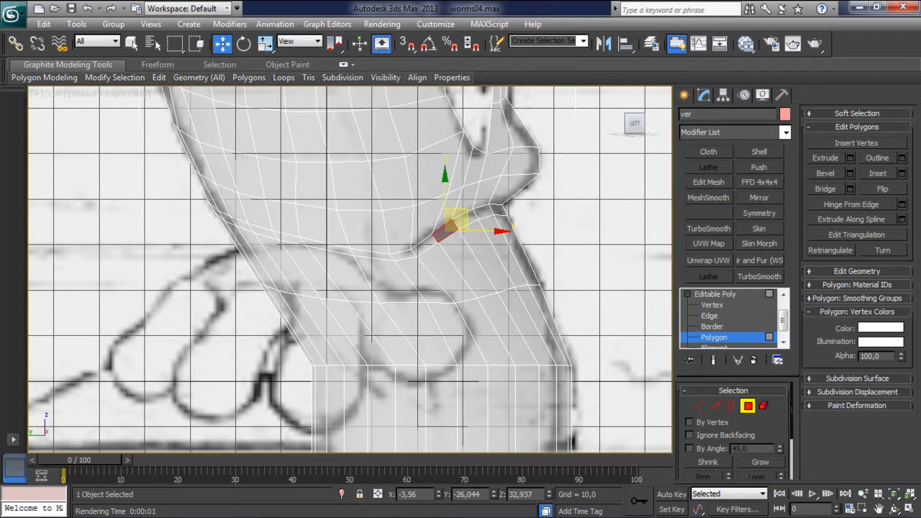
pyautogui.moveTo(466, 215); pyautogui.dragTo(484, 207)
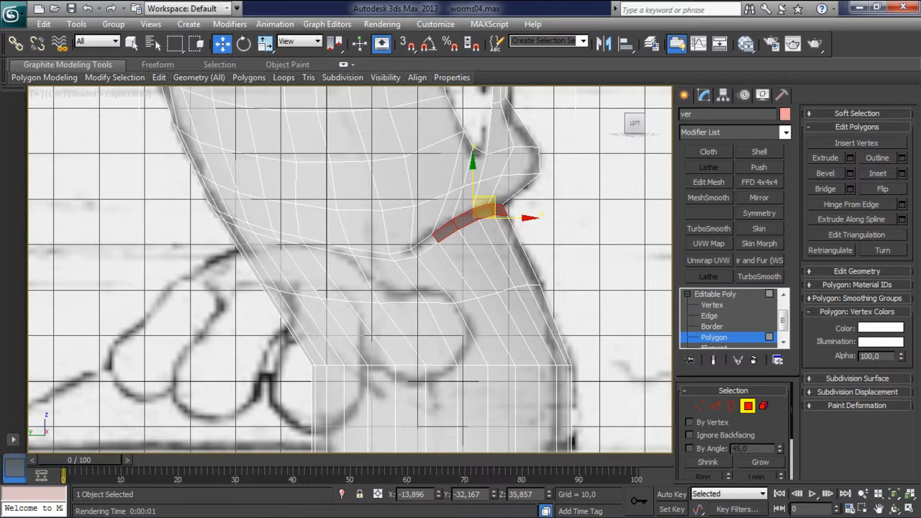
pyautogui.click(850, 158)
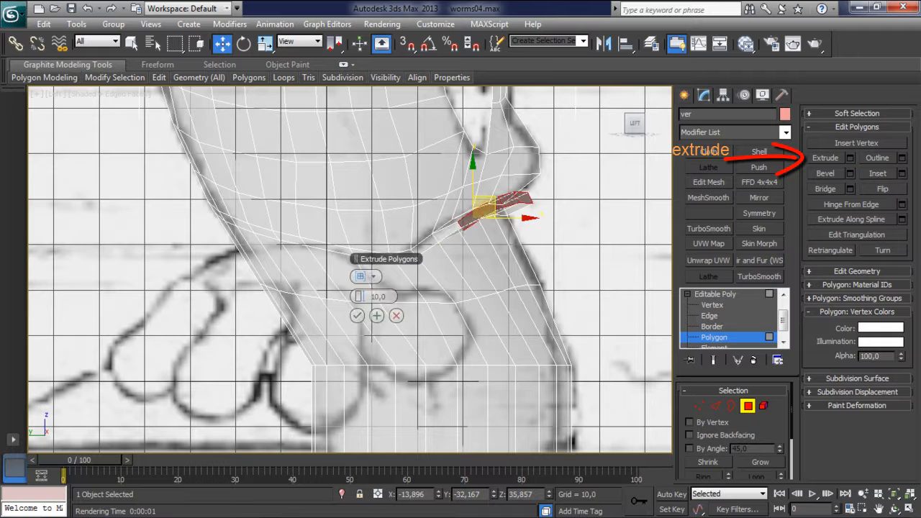
pyautogui.moveTo(360, 296)
pyautogui.mouseDown()
pyautogui.moveTo(342, 296)
pyautogui.moveTo(350, 296)
pyautogui.mouseUp()
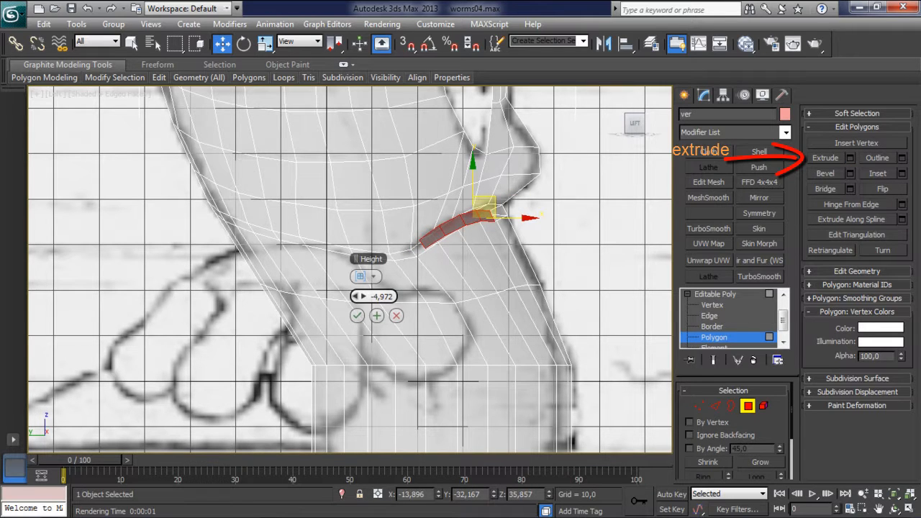
pyautogui.click(357, 315)
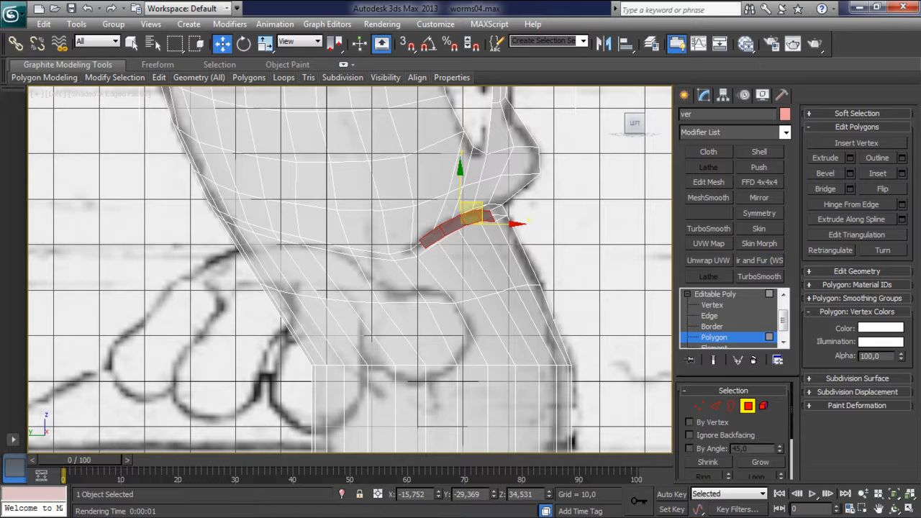
# - In the perspective view, move the upper corner vertex of the mouth groove down and inward to taper the groove's end
pyautogui.press('p')
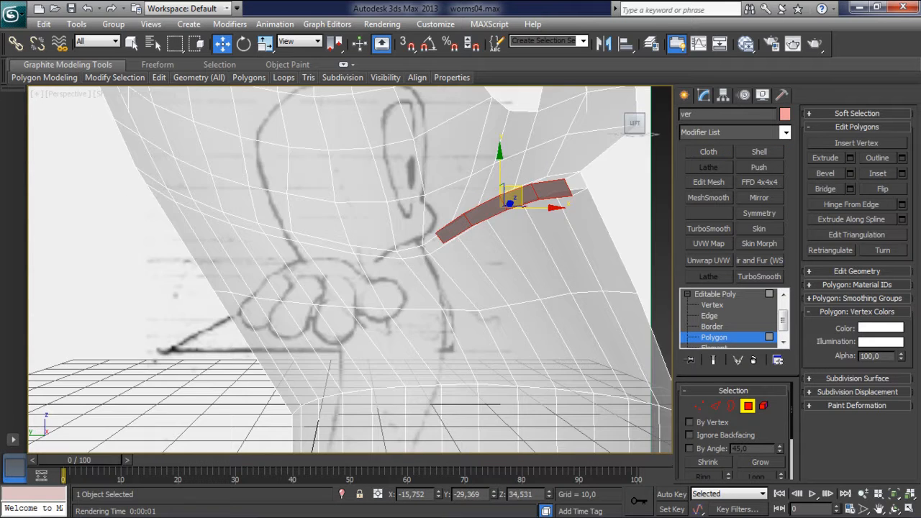
pyautogui.press('z')
pyautogui.scroll(-8, 350, 269)
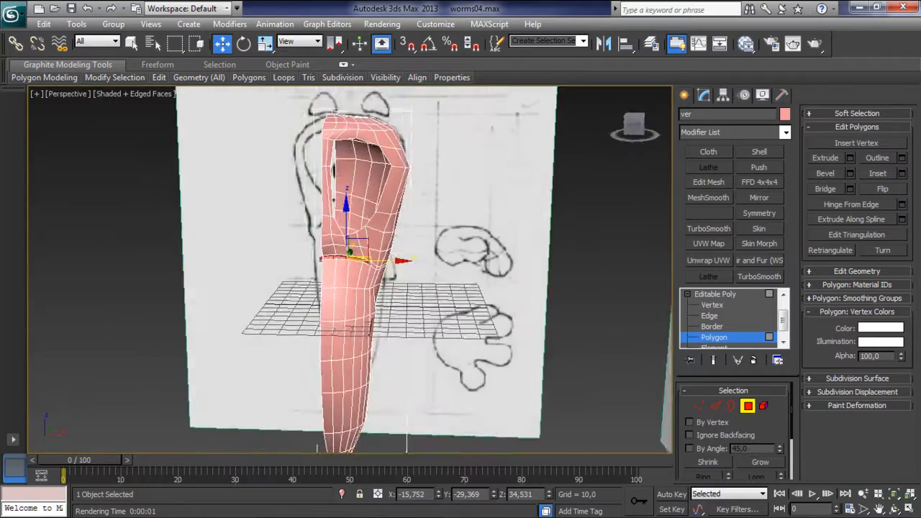
pyautogui.scroll(5, 350, 269)
pyautogui.keyDown('alt'); pyautogui.moveTo(350, 269); pyautogui.dragTo(317, 238, button='middle'); pyautogui.keyUp('alt')
pyautogui.press('1')
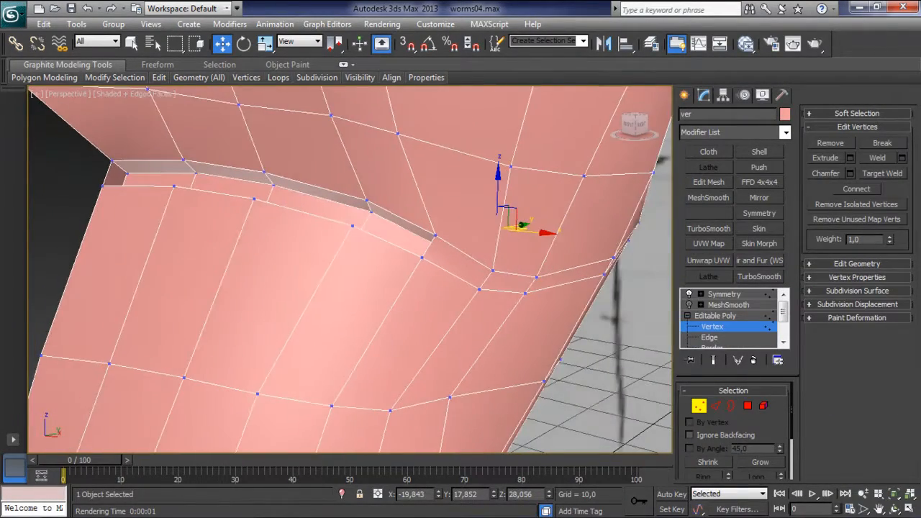
pyautogui.click(435, 236)
pyautogui.keyDown('alt'); pyautogui.moveTo(436, 235); pyautogui.dragTo(331, 223, button='middle'); pyautogui.keyUp('alt')
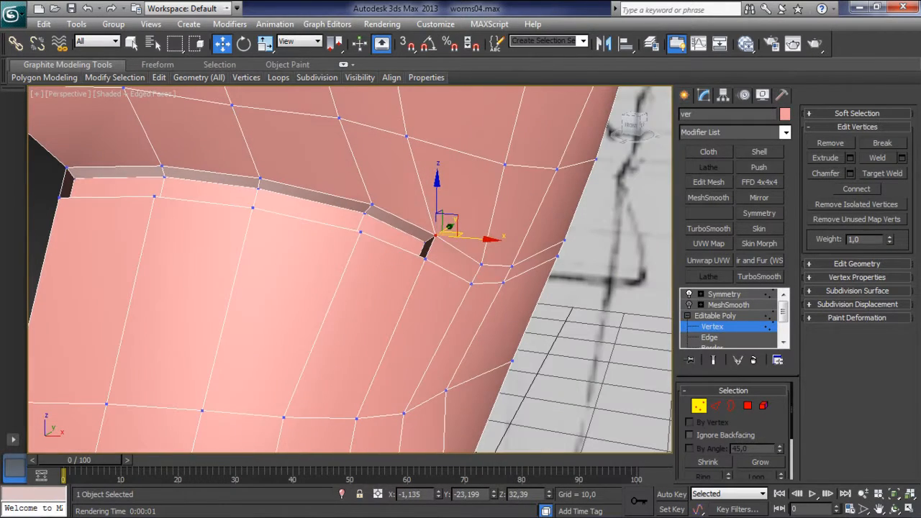
pyautogui.moveTo(437, 198); pyautogui.dragTo(436, 209)
pyautogui.keyDown('alt'); pyautogui.moveTo(436, 209); pyautogui.dragTo(331, 216, button='middle'); pyautogui.keyUp('alt')
pyautogui.moveTo(472, 244); pyautogui.dragTo(465, 245)
pyautogui.keyDown('alt'); pyautogui.moveTo(464, 245); pyautogui.dragTo(525, 245, button='middle'); pyautogui.keyUp('alt')
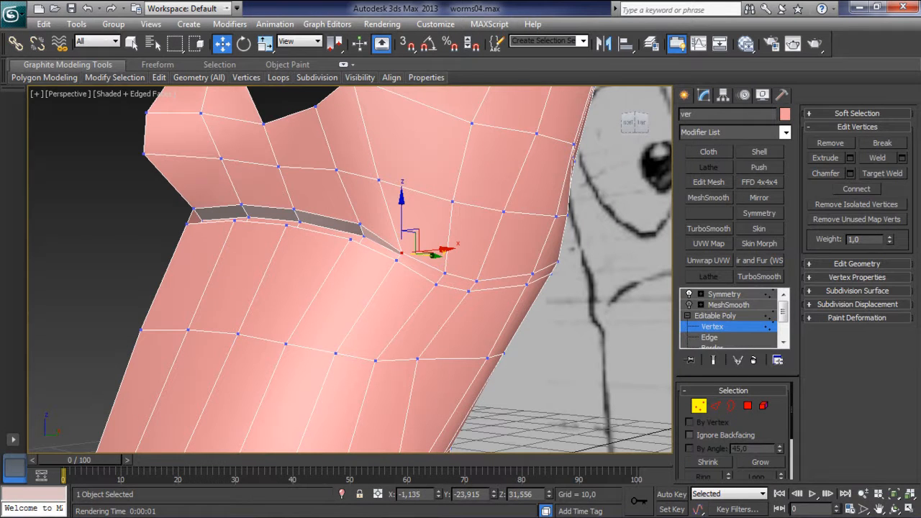
# - Connect the ring of edges below the mouth strip using 1 segment, pinch 0 and a slide of 72
pyautogui.press('2')
pyautogui.click(167, 269)
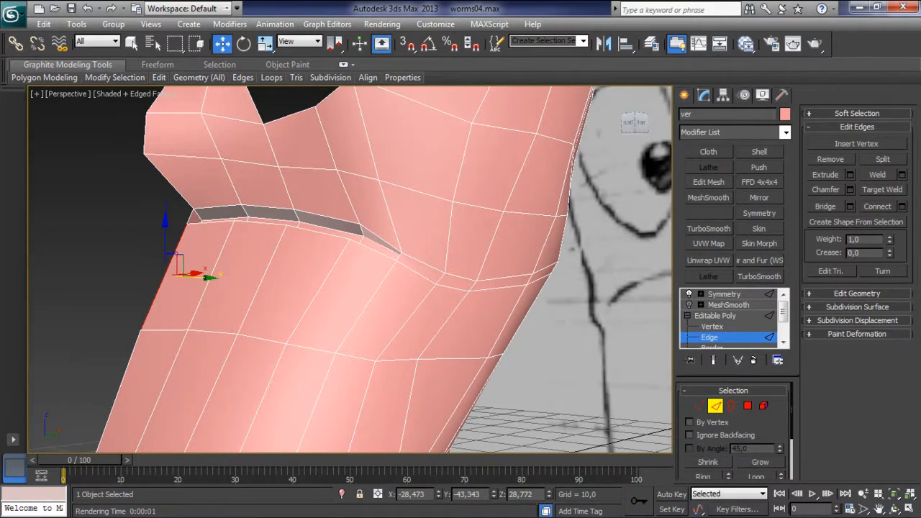
pyautogui.click(702, 475)
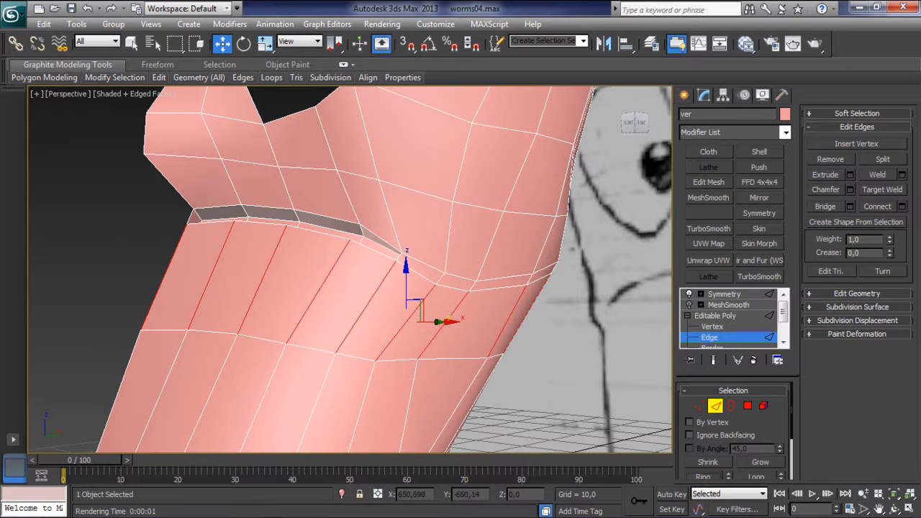
pyautogui.rightClick(312, 297)
pyautogui.click(192, 347)
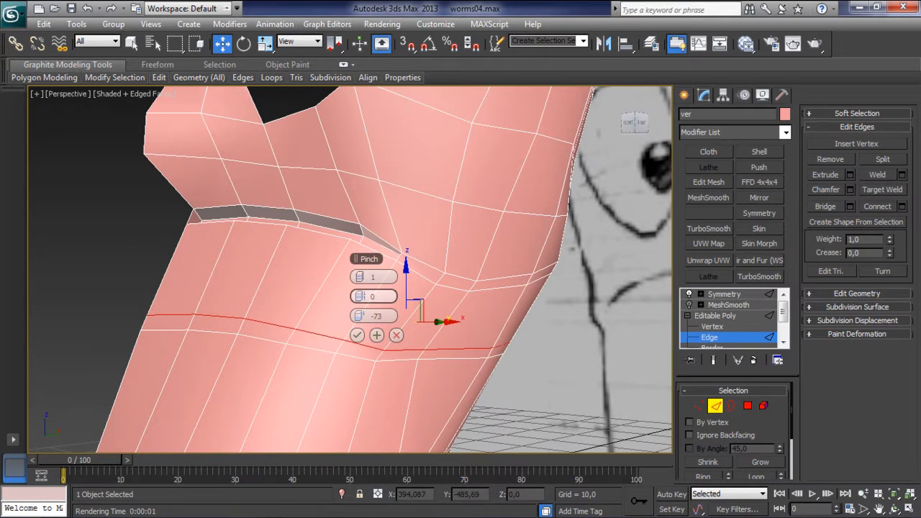
pyautogui.moveTo(360, 316); pyautogui.dragTo(373, 316)
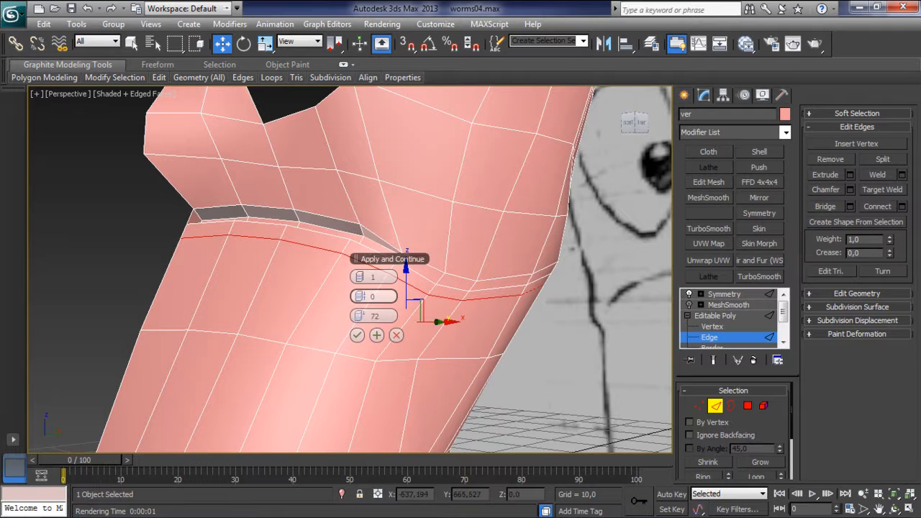
pyautogui.click(357, 335)
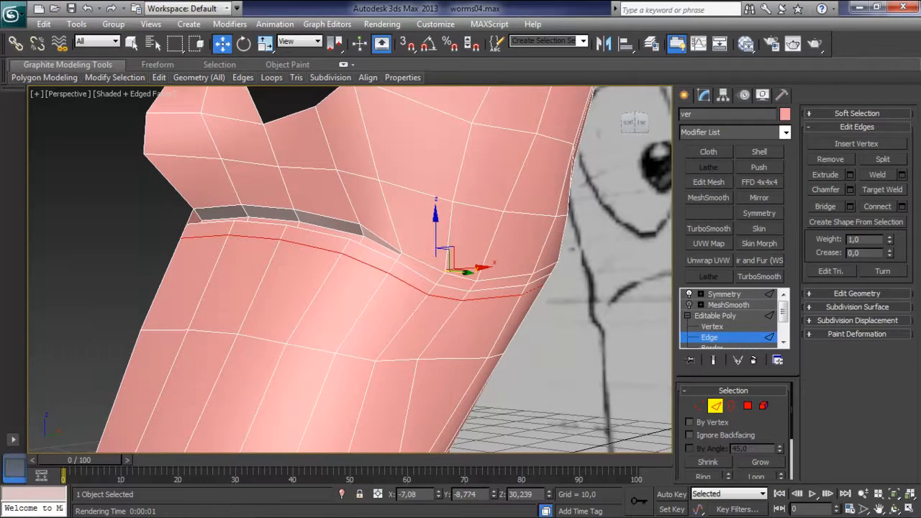
# - Connect the ring of edges above the mouth opening, sliding the new loop close to the upper lip's edge
pyautogui.click(170, 181)
pyautogui.click(703, 475)
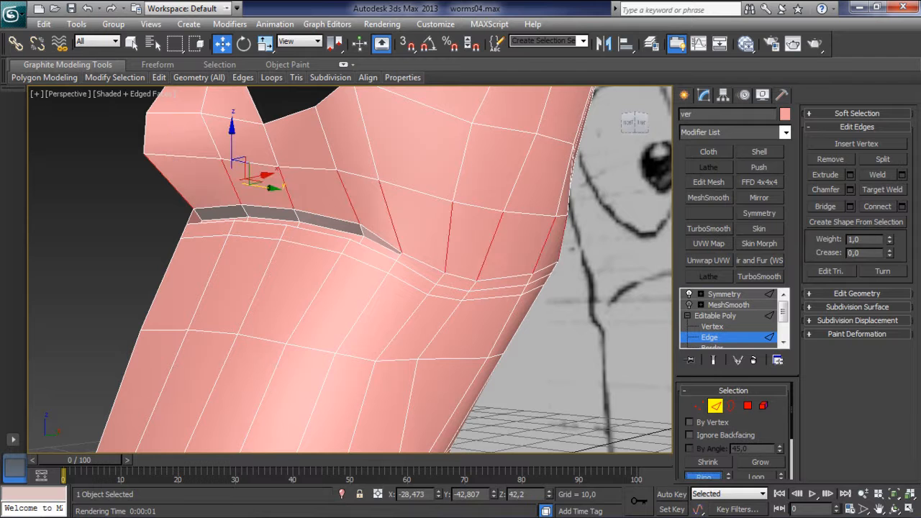
pyautogui.rightClick(392, 225)
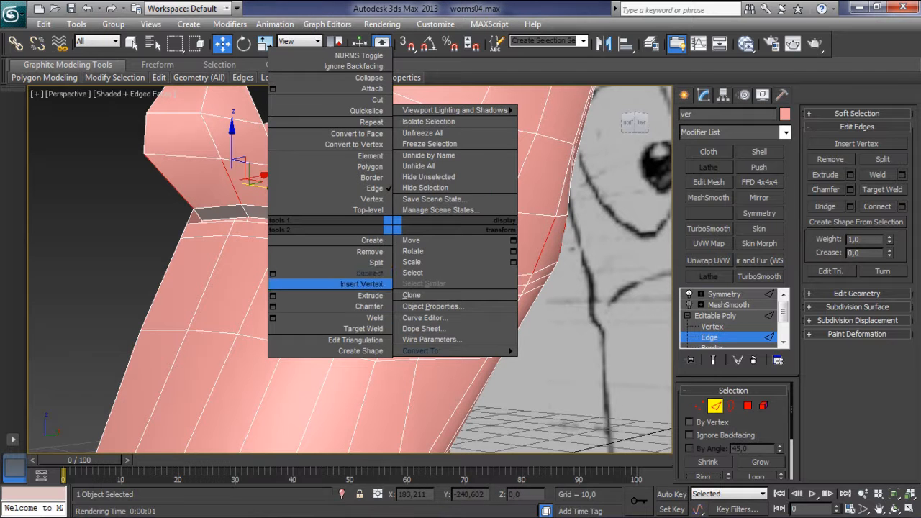
pyautogui.click(273, 273)
pyautogui.moveTo(373, 315); pyautogui.dragTo(342, 315)
pyautogui.click(357, 335)
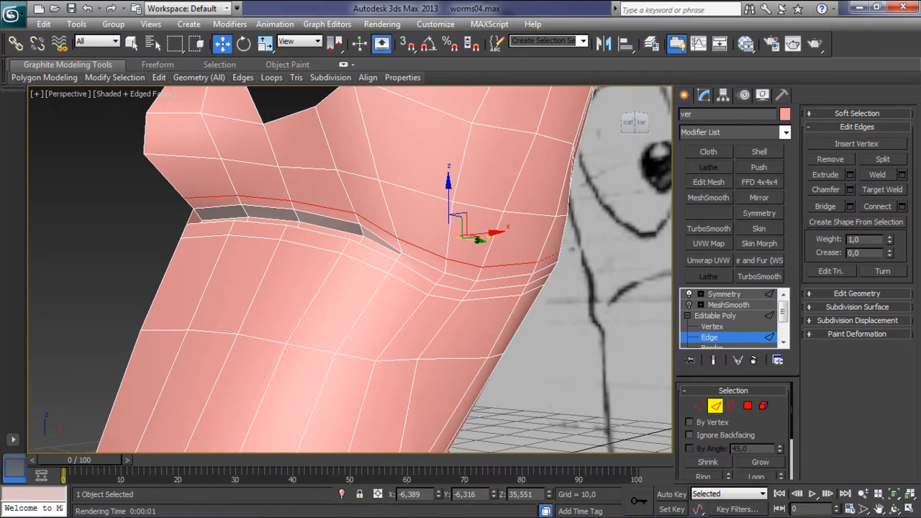
# - Raise the vertex at the back end of the upper loop to a height of 42.418
pyautogui.press('1')
pyautogui.keyDown('alt'); pyautogui.moveTo(477, 239); pyautogui.dragTo(381, 241, button='middle'); pyautogui.keyUp('alt')
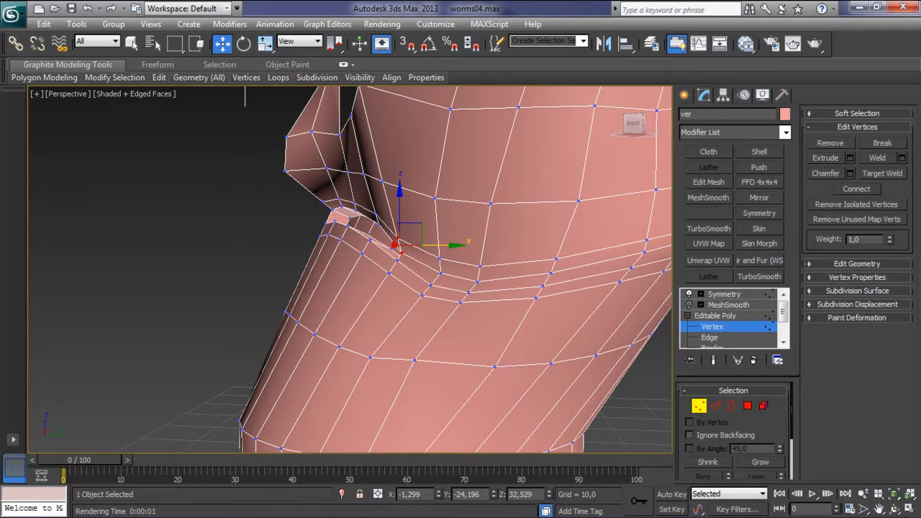
pyautogui.keyDown('alt'); pyautogui.moveTo(245, 97); pyautogui.dragTo(542, 92, button='middle'); pyautogui.keyUp('alt')
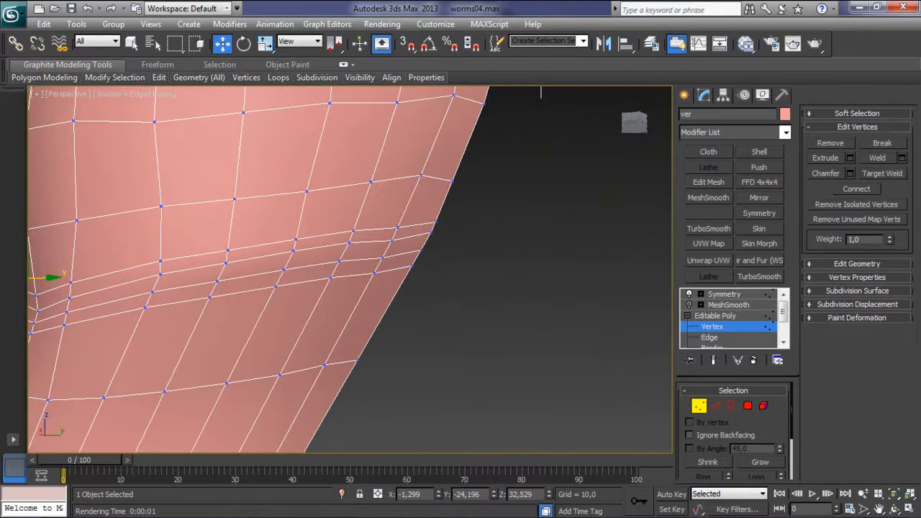
pyautogui.click(434, 220)
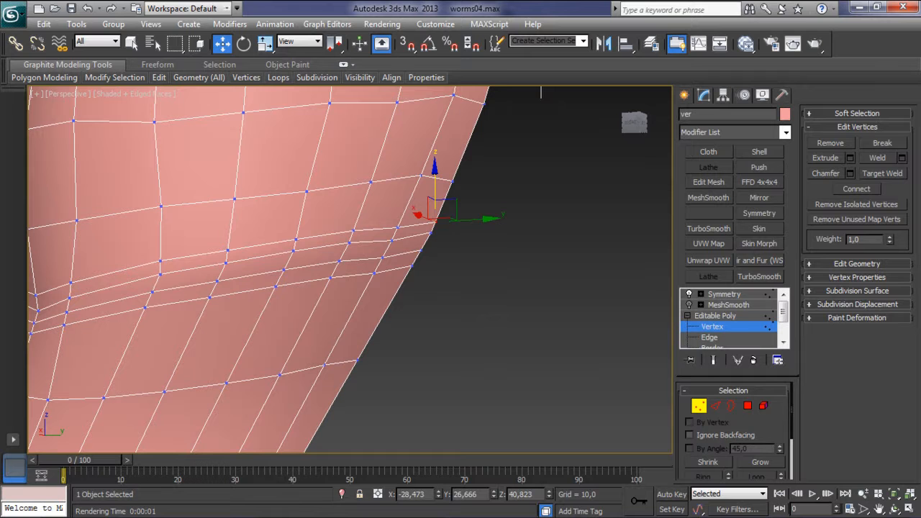
pyautogui.moveTo(435, 189); pyautogui.dragTo(435, 177)
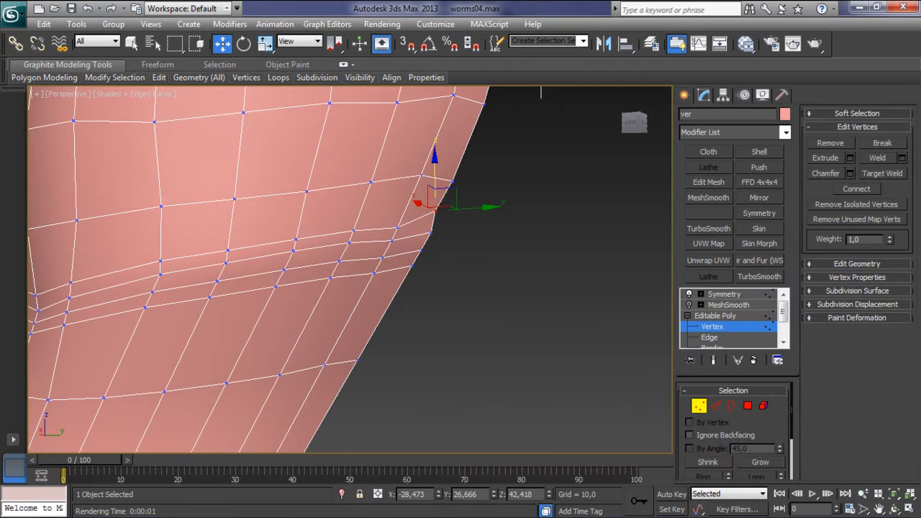
# - In the see-through left view, reposition the rear vertices of the loop above the mouth line to follow the row above
pyautogui.press('l')
pyautogui.moveTo(424, 244); pyautogui.dragTo(352, 299, button='middle')
pyautogui.hotkey('alt', 'x')
pyautogui.moveTo(358, 343)
pyautogui.mouseDown(button='middle')
pyautogui.moveTo(421, 292)
pyautogui.moveTo(533, 443)
pyautogui.moveTo(526, 399)
pyautogui.mouseUp(button='middle')
pyautogui.scroll(2, 421, 292)
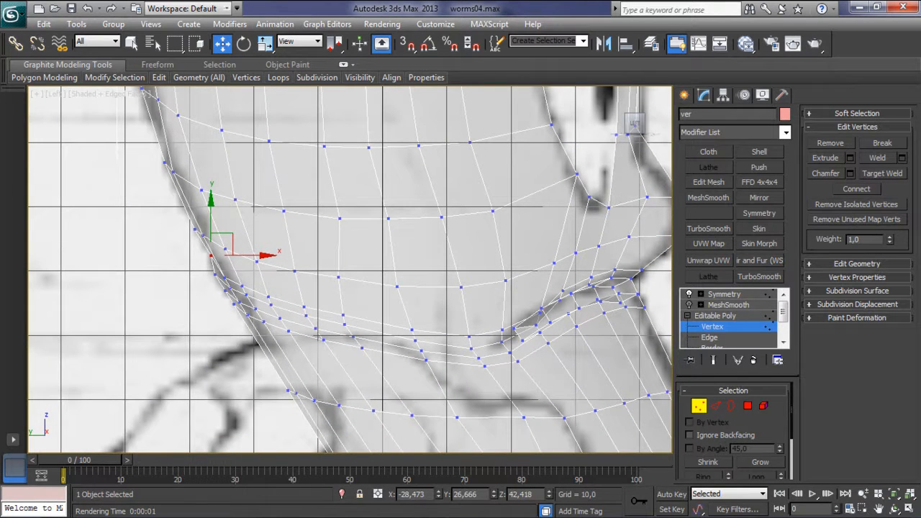
pyautogui.moveTo(219, 243); pyautogui.dragTo(298, 256)
pyautogui.hotkey('ctrl', 'z')
pyautogui.click(268, 285)
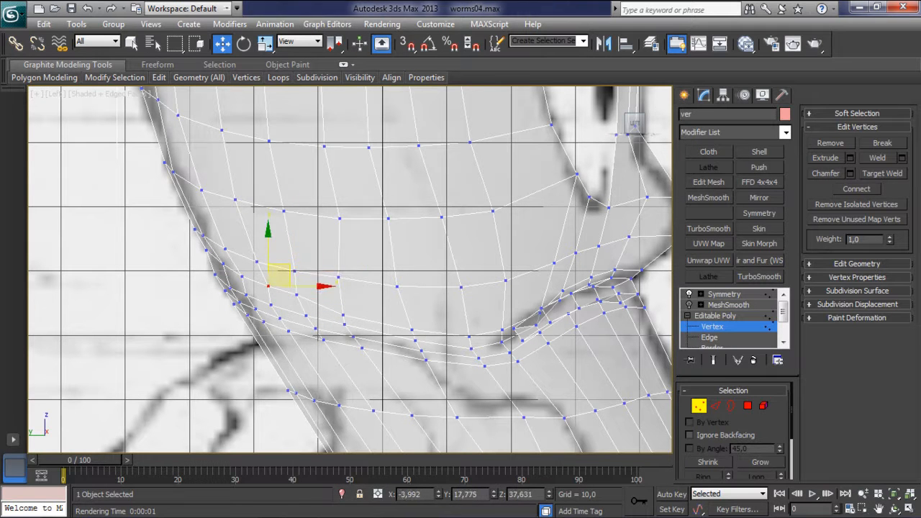
pyautogui.moveTo(269, 286); pyautogui.dragTo(229, 253)
# - Move the middle vertices of the loop above the mouth line upward to even out the row spacing
pyautogui.click(296, 294)
pyautogui.moveTo(297, 294); pyautogui.dragTo(298, 294)
pyautogui.click(343, 315)
pyautogui.moveTo(342, 314); pyautogui.dragTo(340, 303)
pyautogui.click(412, 330)
pyautogui.moveTo(411, 329); pyautogui.dragTo(406, 315)
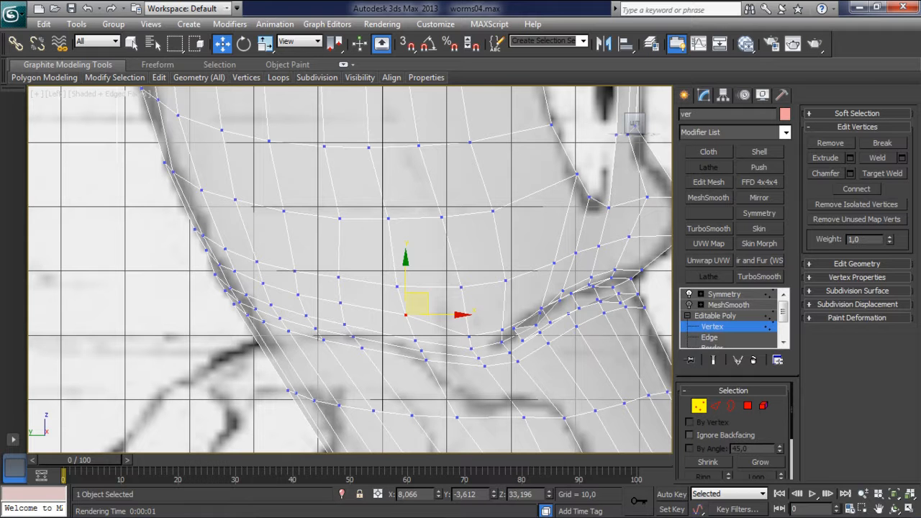
# - Move the middle vertices of the loops below the mouth line downward to widen the gaps between the rows
pyautogui.moveTo(406, 315); pyautogui.dragTo(357, 250, button='middle')
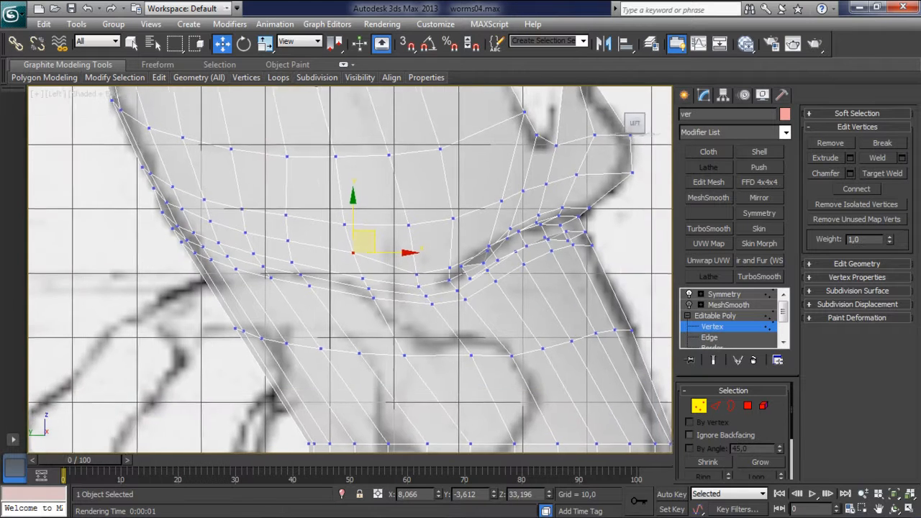
pyautogui.click(436, 301)
pyautogui.moveTo(435, 301); pyautogui.dragTo(387, 317)
pyautogui.click(372, 286)
pyautogui.moveTo(372, 286); pyautogui.dragTo(372, 295)
pyautogui.click(366, 275)
pyautogui.moveTo(378, 264); pyautogui.dragTo(396, 300)
# - Adjust the remaining side vertices of the lowest loop below the mouth into a smooth curve toward the rear
pyautogui.click(312, 282)
pyautogui.moveTo(312, 282); pyautogui.dragTo(331, 315)
pyautogui.click(446, 319)
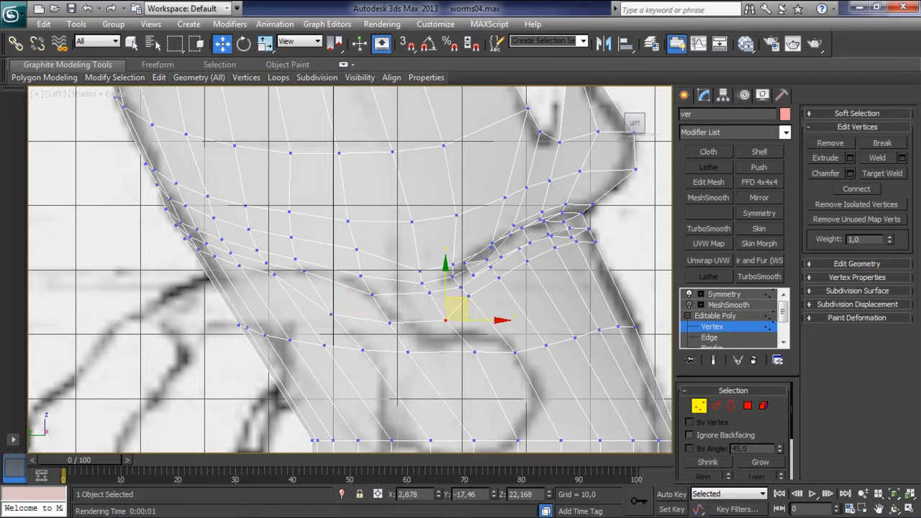
pyautogui.moveTo(445, 319); pyautogui.dragTo(439, 315)
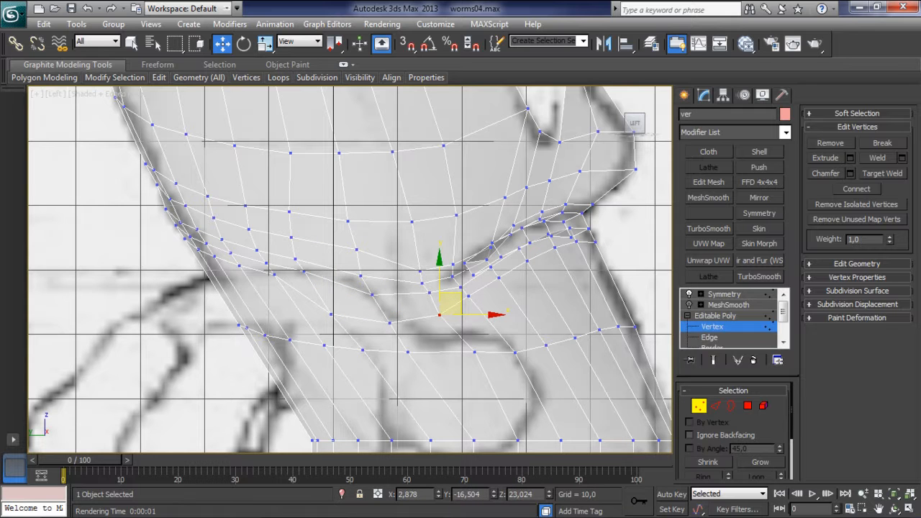
pyautogui.moveTo(274, 274); pyautogui.dragTo(284, 298)
# - Space the loop vertices along the rear neck outline evenly and nudge the neighbouring middle vertex down and forward
pyautogui.moveTo(285, 264); pyautogui.dragTo(194, 226)
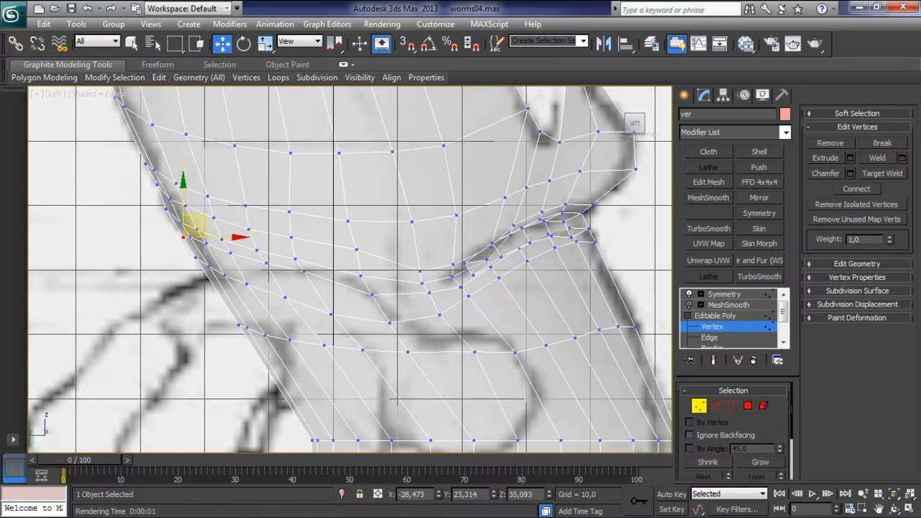
pyautogui.moveTo(194, 225); pyautogui.dragTo(203, 195, button='middle')
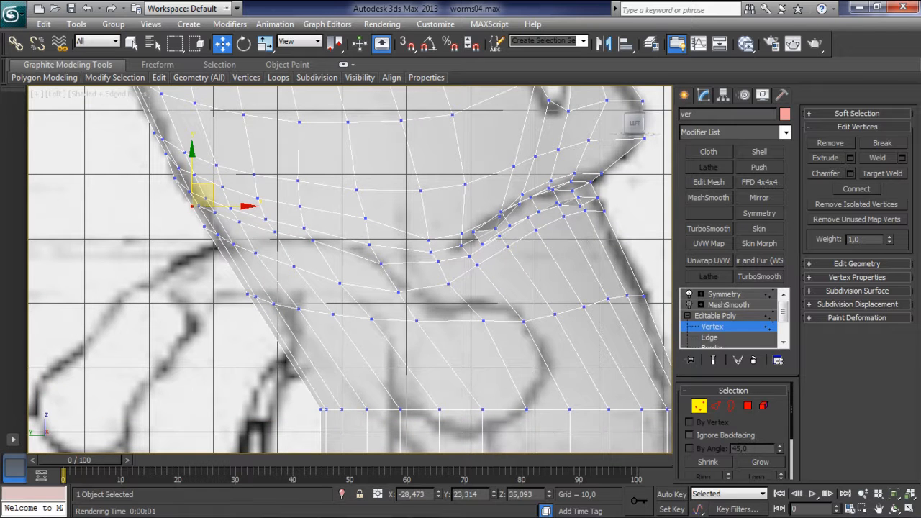
pyautogui.moveTo(203, 195); pyautogui.dragTo(173, 141)
pyautogui.click(304, 228)
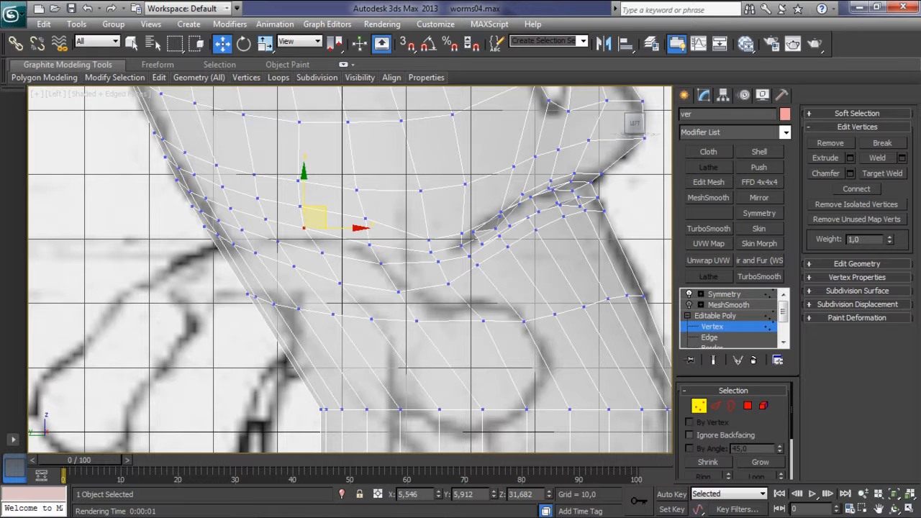
pyautogui.moveTo(314, 216); pyautogui.dragTo(318, 218)
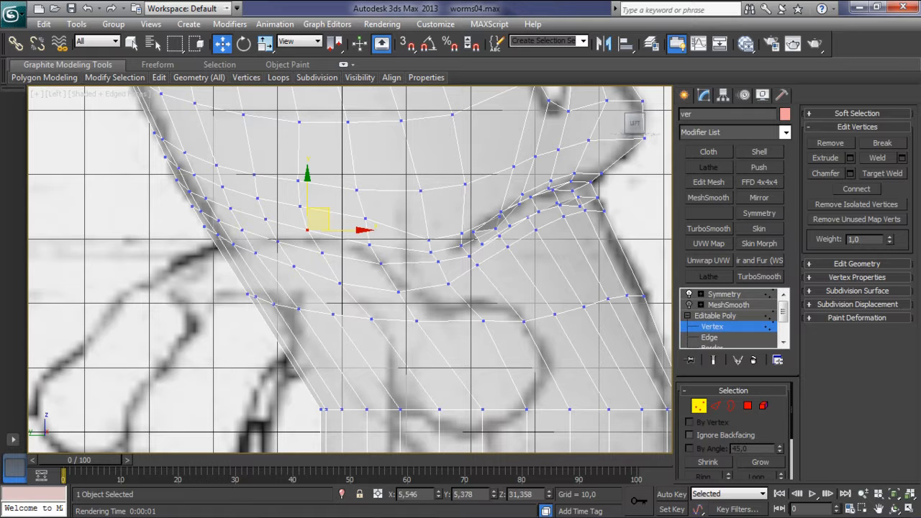
# - Turn off see-through display, show the modifiers' end result and examine the whole worm in the perspective view
pyautogui.moveTo(318, 218); pyautogui.dragTo(230, 197, button='middle')
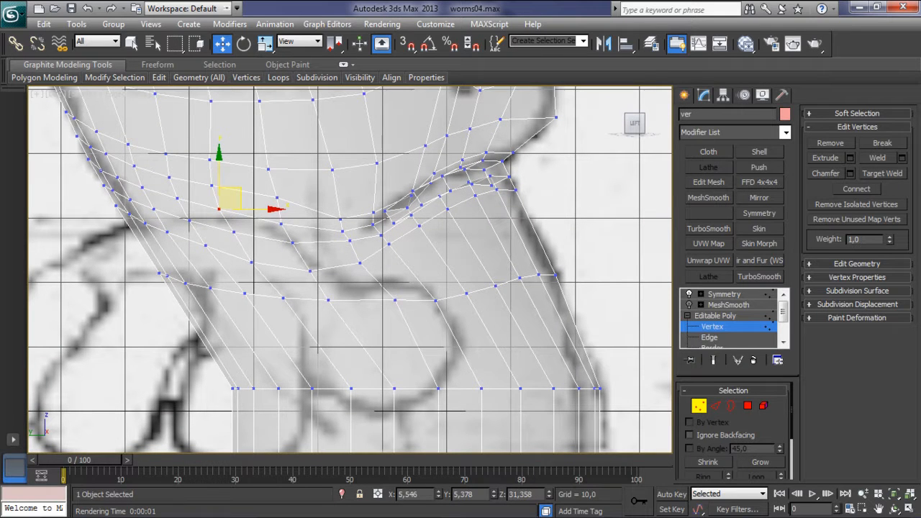
pyautogui.hotkey('alt', 'x')
pyautogui.hotkey('alt', 'c')
pyautogui.moveTo(459, 255); pyautogui.dragTo(400, 297, button='middle')
pyautogui.press('p')
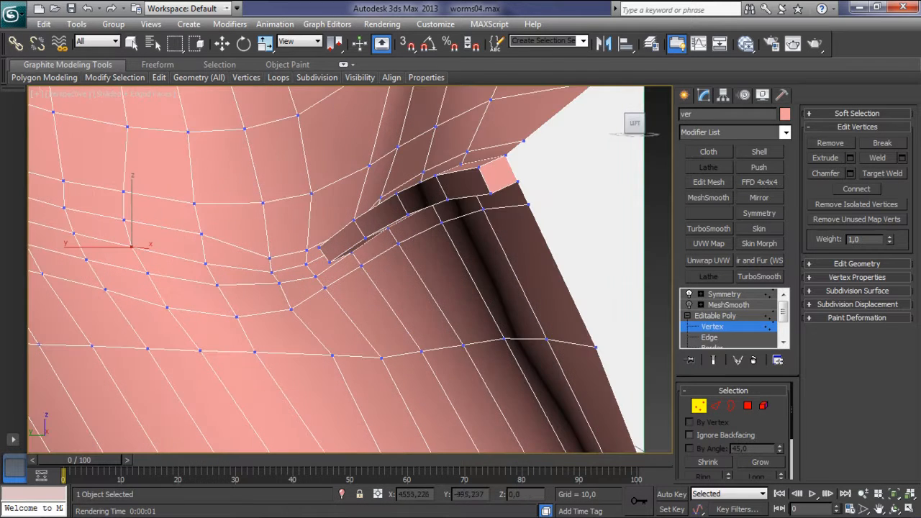
pyautogui.press('z')
pyautogui.scroll(-5, 350, 269)
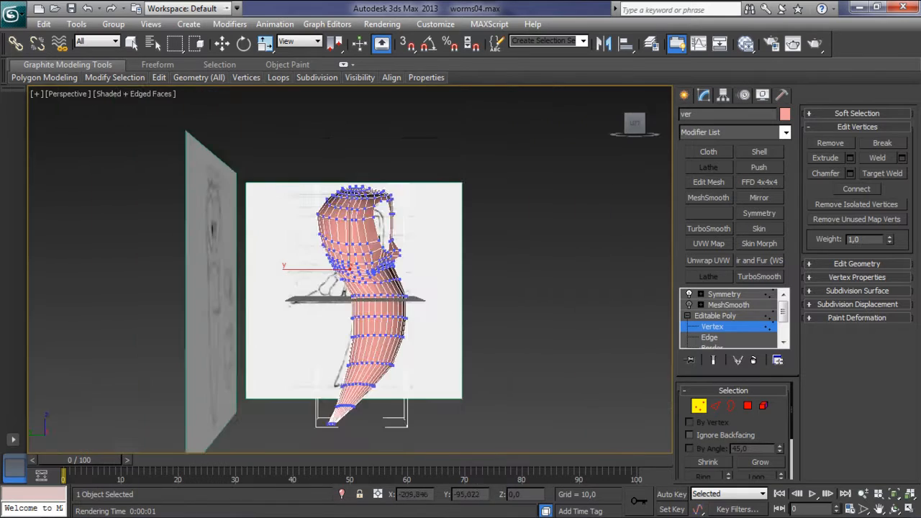
pyautogui.scroll(3, 349, 269)
pyautogui.keyDown('alt'); pyautogui.moveTo(424, 269); pyautogui.dragTo(274, 282, button='middle'); pyautogui.keyUp('alt')
pyautogui.click(714, 361)
pyautogui.keyDown('alt'); pyautogui.moveTo(424, 269); pyautogui.dragTo(466, 270, button='middle'); pyautogui.keyUp('alt')
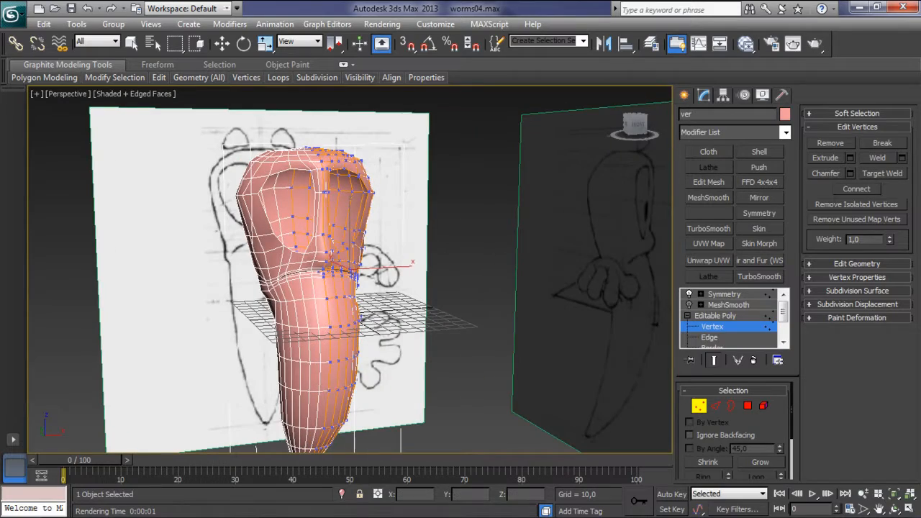
# - Move the vertices along the upper lip's lower edge to reshape the lip above the mouth groove
pyautogui.scroll(5, 345, 307)
pyautogui.keyDown('alt'); pyautogui.moveTo(344, 307); pyautogui.dragTo(364, 382, button='middle'); pyautogui.keyUp('alt')
pyautogui.press('w')
pyautogui.scroll(3, 338, 288)
pyautogui.moveTo(306, 316); pyautogui.dragTo(385, 251, button='middle')
pyautogui.click(428, 215)
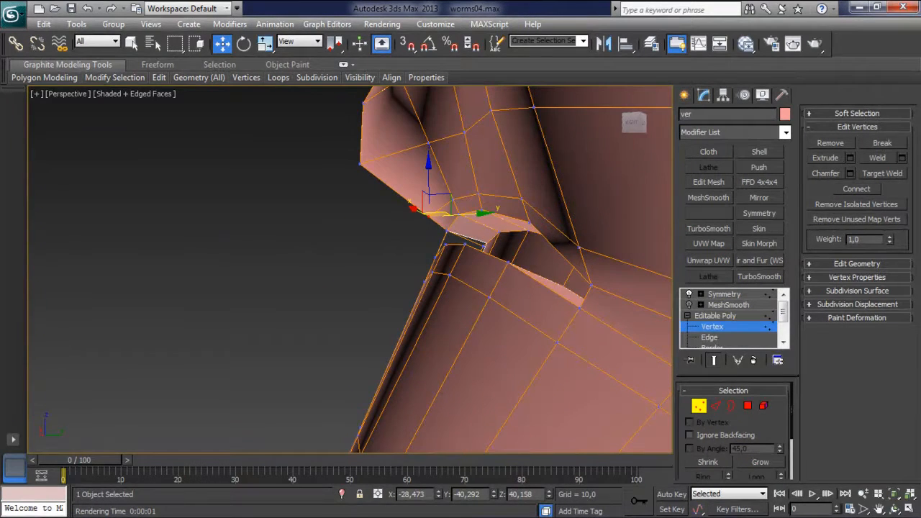
pyautogui.moveTo(428, 215)
pyautogui.keyDown('alt'); pyautogui.mouseDown(button='middle')
pyautogui.moveTo(403, 216)
pyautogui.moveTo(413, 219)
pyautogui.mouseUp(button='middle'); pyautogui.keyUp('alt')
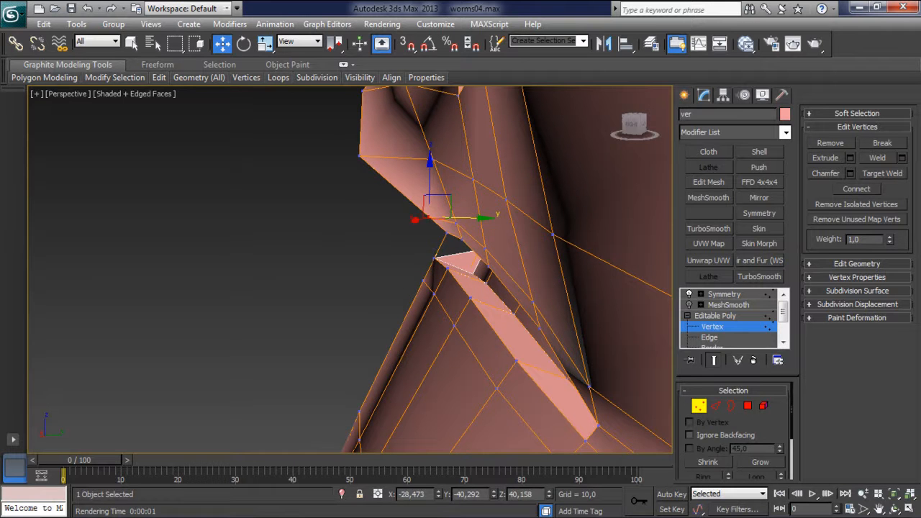
pyautogui.moveTo(471, 217); pyautogui.dragTo(507, 256)
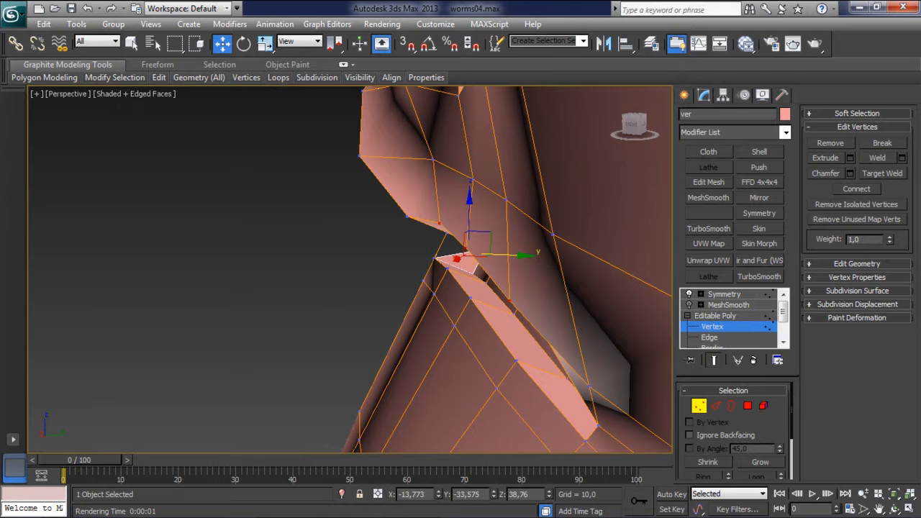
pyautogui.click(439, 223)
pyautogui.moveTo(476, 223); pyautogui.dragTo(468, 224)
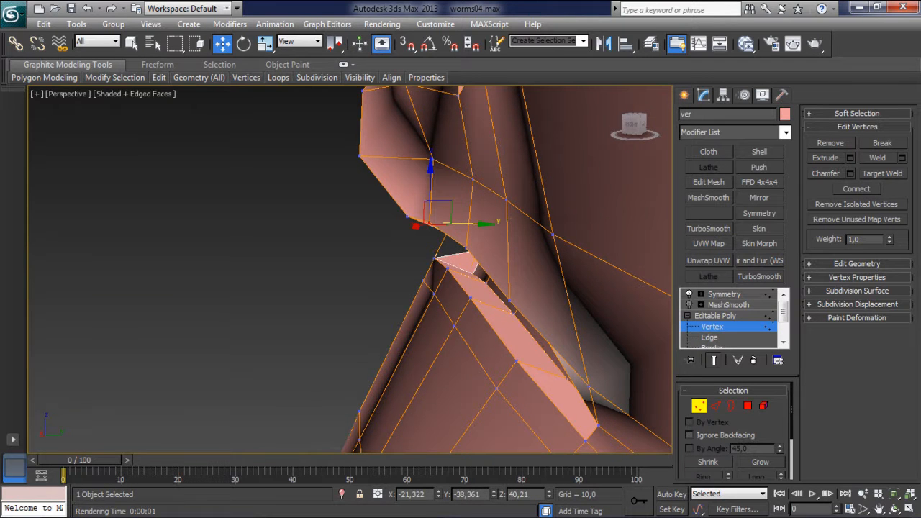
# - Reposition the vertices in the row above the upper lip's edge outward and upward to round the lip
pyautogui.moveTo(467, 224); pyautogui.dragTo(428, 183, button='middle')
pyautogui.scroll(-3, 360, 240)
pyautogui.keyDown('alt'); pyautogui.moveTo(360, 240); pyautogui.dragTo(353, 277, button='middle'); pyautogui.keyUp('alt')
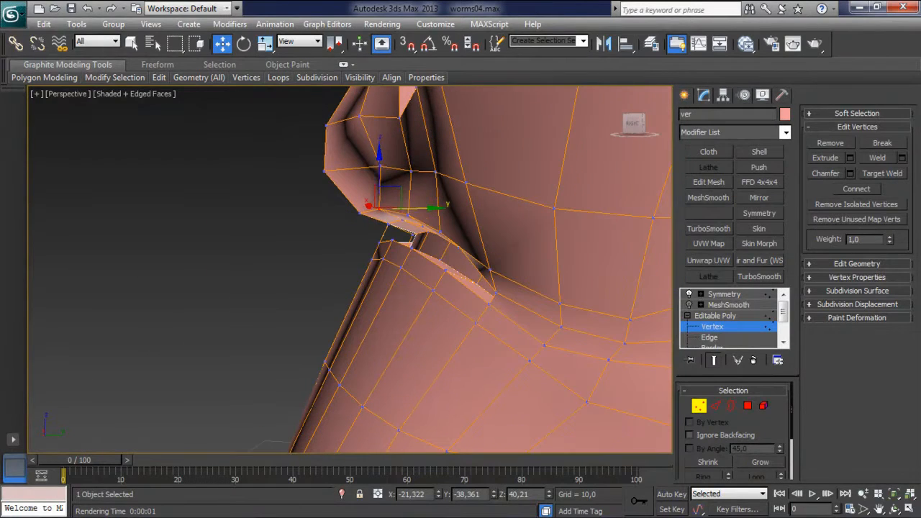
pyautogui.moveTo(379, 173); pyautogui.dragTo(380, 134)
pyautogui.keyDown('ctrl'); pyautogui.click(411, 171); pyautogui.keyUp('ctrl')
pyautogui.keyDown('alt'); pyautogui.moveTo(410, 171); pyautogui.dragTo(363, 209, button='middle'); pyautogui.keyUp('alt')
pyautogui.moveTo(432, 170); pyautogui.dragTo(405, 160)
pyautogui.click(369, 159)
pyautogui.click(400, 199)
pyautogui.moveTo(433, 200); pyautogui.dragTo(417, 178)
pyautogui.click(383, 178)
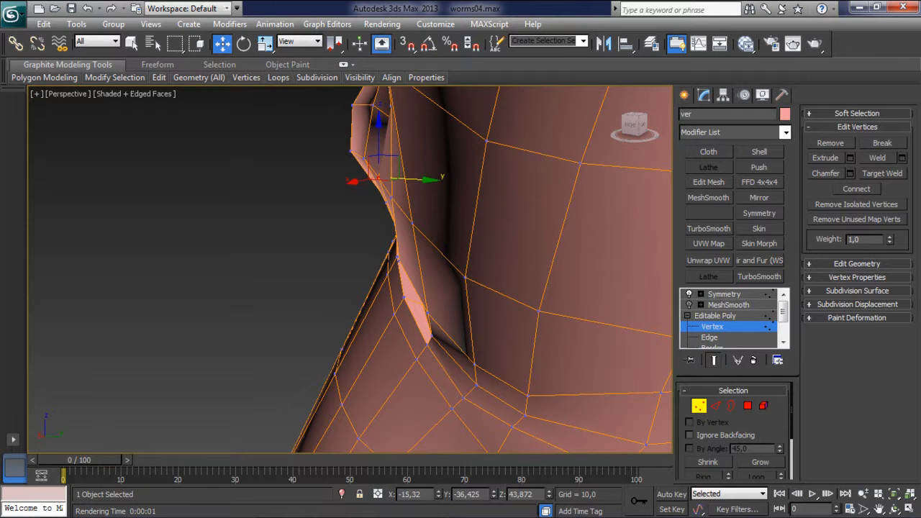
# - Examine the mouth groove and its corner from several angles with the smoothed result displayed
pyautogui.scroll(-1, 374, 278)
pyautogui.keyDown('alt'); pyautogui.moveTo(360, 277); pyautogui.dragTo(375, 291, button='middle'); pyautogui.keyUp('alt')
pyautogui.scroll(1, 446, 287)
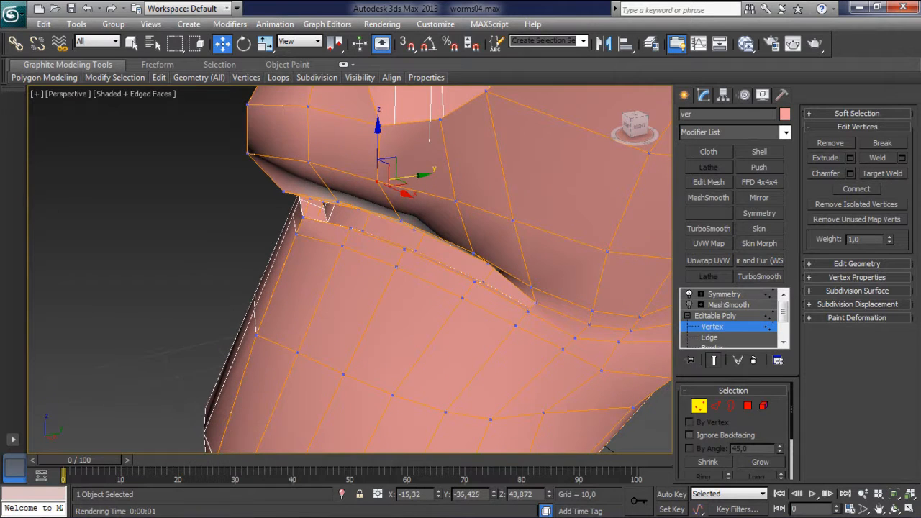
pyautogui.keyDown('alt'); pyautogui.moveTo(443, 281); pyautogui.dragTo(518, 271, button='middle'); pyautogui.keyUp('alt')
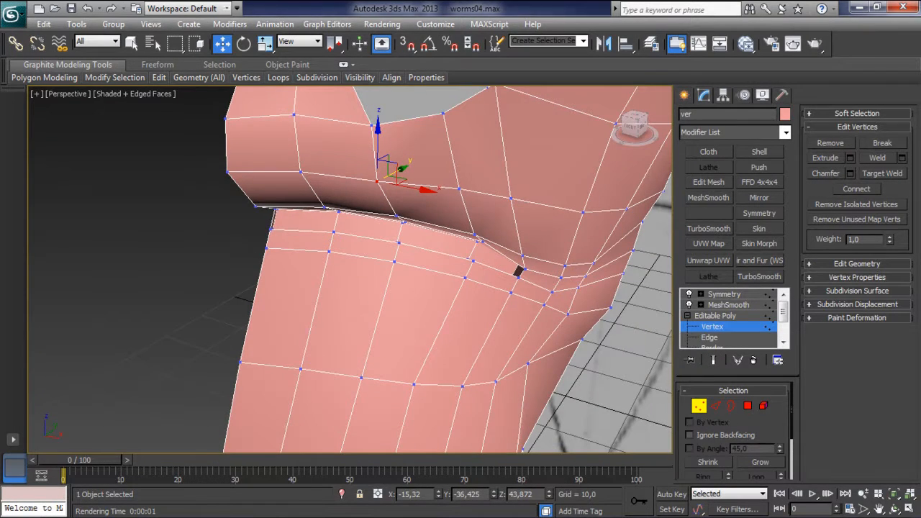
pyautogui.click(713, 360)
pyautogui.keyDown('alt'); pyautogui.moveTo(518, 271); pyautogui.dragTo(452, 275, button='middle'); pyautogui.keyUp('alt')
pyautogui.moveTo(782, 312); pyautogui.dragTo(782, 331)
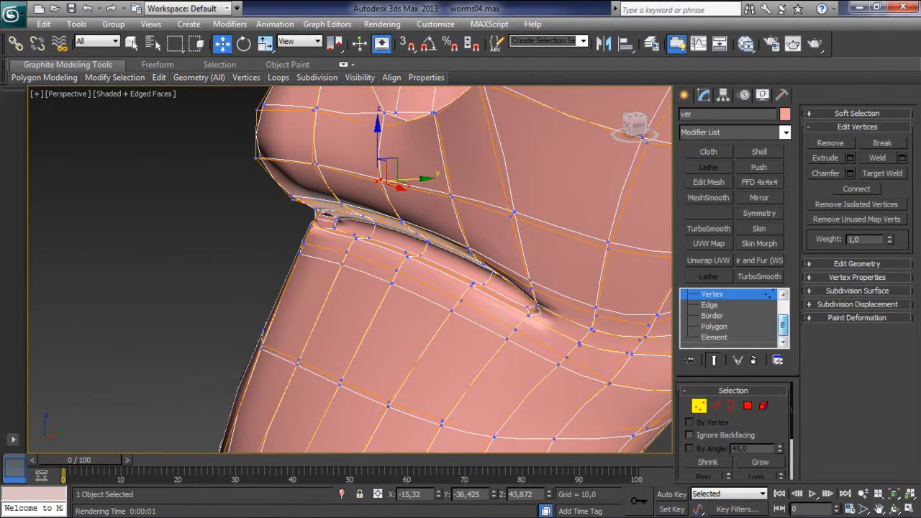
# - Delete the unwanted polygon selection from the head mesh and return to vertex editing beside the upper lip
pyautogui.click(713, 326)
pyautogui.moveTo(350, 269)
pyautogui.keyDown('alt'); pyautogui.mouseDown(button='middle')
pyautogui.moveTo(324, 261)
pyautogui.moveTo(354, 293)
pyautogui.moveTo(288, 277)
pyautogui.moveTo(338, 255)
pyautogui.moveTo(461, 266)
pyautogui.moveTo(583, 261)
pyautogui.moveTo(335, 263)
pyautogui.moveTo(420, 358)
pyautogui.moveTo(370, 357)
pyautogui.mouseUp(button='middle'); pyautogui.keyUp('alt')
pyautogui.scroll(2, 350, 269)
pyautogui.press('Delete')
pyautogui.scroll(-3, 349, 270)
pyautogui.press('1')
pyautogui.scroll(2, 350, 270)
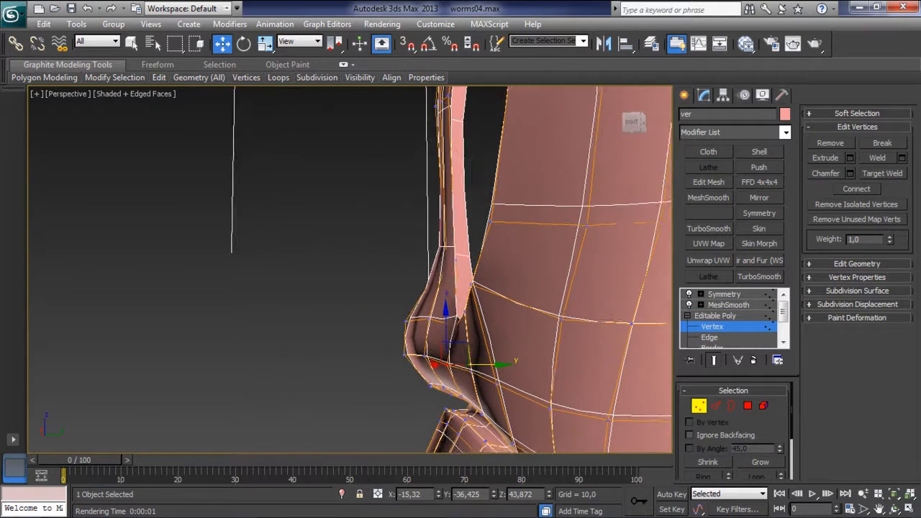
# - Turn off MeshSmooth and reposition the vertices of the upper lip below the eye socket
pyautogui.click(689, 304)
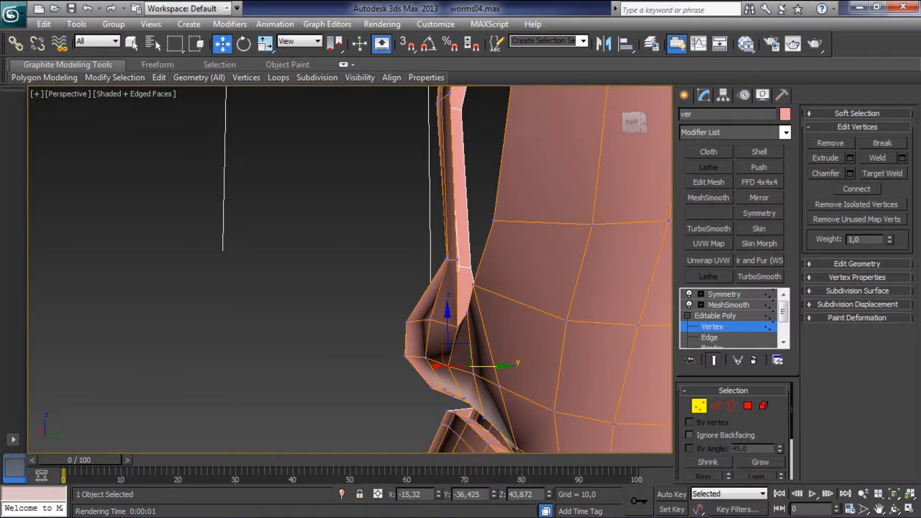
pyautogui.moveTo(447, 366); pyautogui.dragTo(467, 293, button='middle')
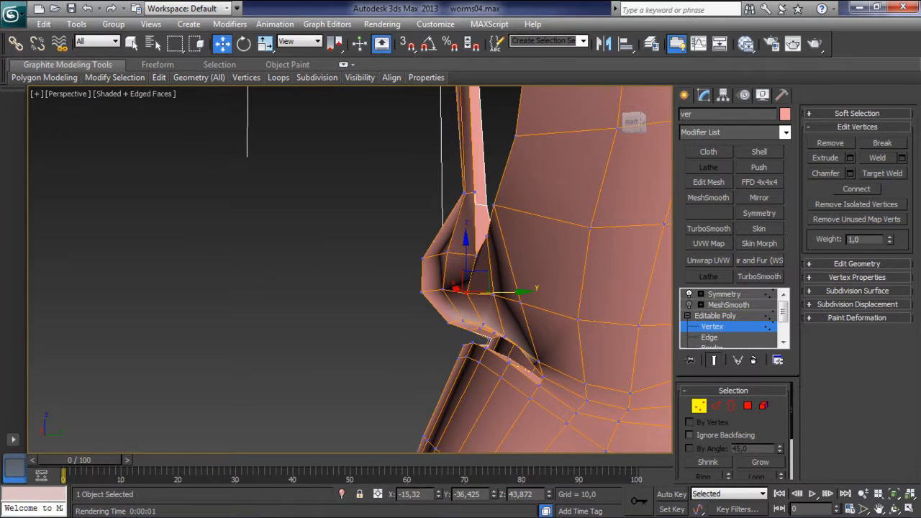
pyautogui.click(422, 258)
pyautogui.keyDown('alt'); pyautogui.moveTo(461, 259); pyautogui.dragTo(421, 286, button='middle'); pyautogui.keyUp('alt')
pyautogui.moveTo(461, 263); pyautogui.dragTo(465, 264)
pyautogui.keyDown('alt'); pyautogui.moveTo(465, 264); pyautogui.dragTo(533, 239, button='middle'); pyautogui.keyUp('alt')
pyautogui.click(441, 292)
pyautogui.moveTo(468, 292); pyautogui.dragTo(494, 297)
pyautogui.click(463, 295)
pyautogui.click(465, 276)
pyautogui.click(486, 298)
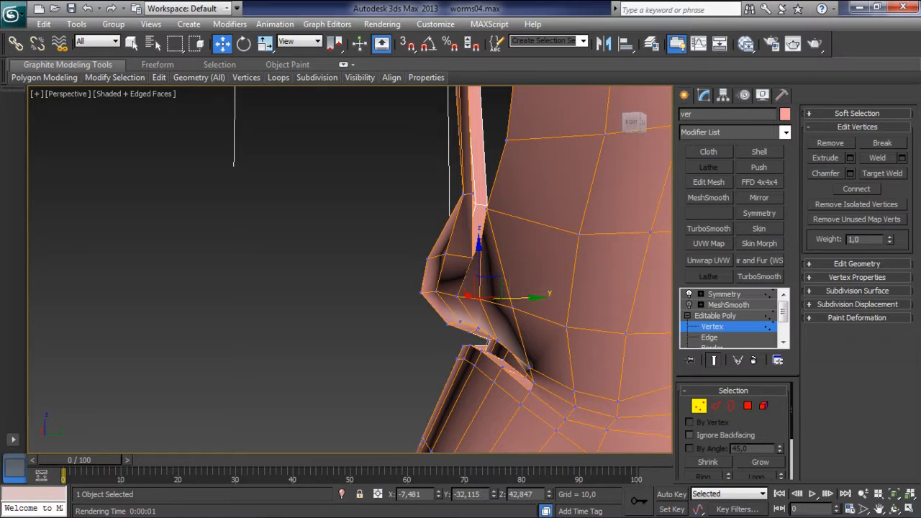
# - Examine the unsmoothed lips and neck from the front and the side
pyautogui.scroll(-1, 350, 270)
pyautogui.keyDown('alt'); pyautogui.moveTo(493, 297); pyautogui.dragTo(640, 323, button='middle'); pyautogui.keyUp('alt')
pyautogui.scroll(-4, 350, 269)
pyautogui.moveTo(523, 345); pyautogui.dragTo(479, 304, button='middle')
pyautogui.scroll(3, 350, 269)
pyautogui.moveTo(479, 304)
pyautogui.keyDown('alt'); pyautogui.mouseDown(button='middle')
pyautogui.moveTo(468, 360)
pyautogui.moveTo(597, 360)
pyautogui.moveTo(615, 288)
pyautogui.moveTo(542, 340)
pyautogui.moveTo(598, 335)
pyautogui.moveTo(496, 333)
pyautogui.moveTo(566, 332)
pyautogui.mouseUp(button='middle'); pyautogui.keyUp('alt')
pyautogui.moveTo(442, 177); pyautogui.dragTo(484, 189)
pyautogui.click(504, 209)
pyautogui.moveTo(503, 209)
pyautogui.keyDown('alt'); pyautogui.mouseDown(button='middle')
pyautogui.moveTo(345, 198)
pyautogui.moveTo(504, 207)
pyautogui.mouseUp(button='middle'); pyautogui.keyUp('alt')
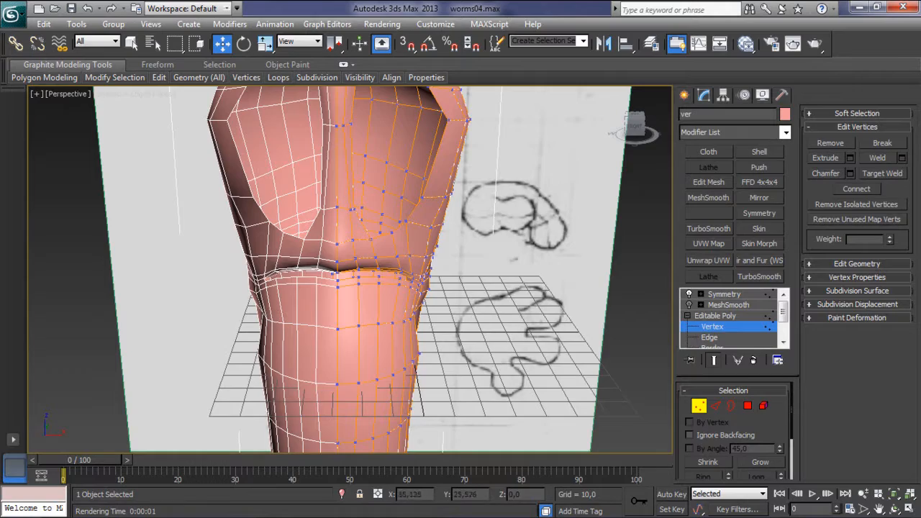
pyautogui.scroll(4, 460, 302)
pyautogui.keyDown('alt'); pyautogui.moveTo(460, 302); pyautogui.dragTo(480, 311, button='middle'); pyautogui.keyUp('alt')
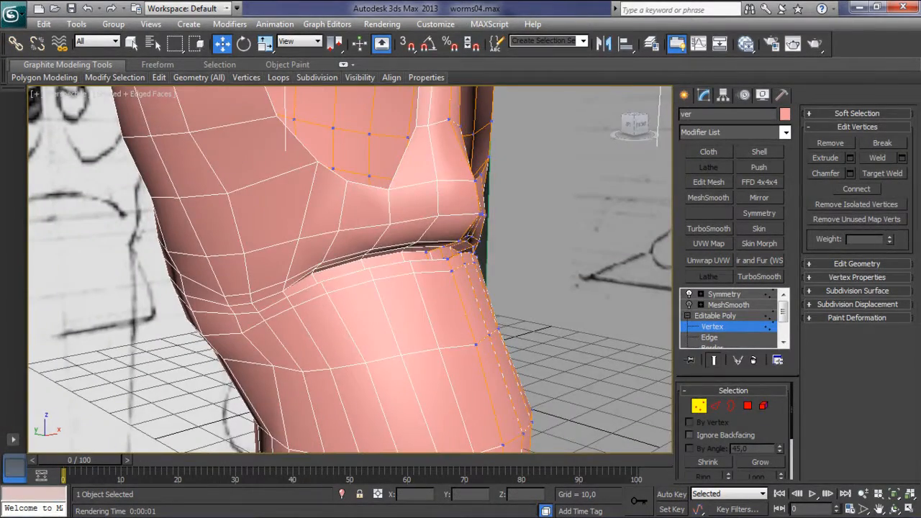
# - Turn MeshSmooth back on and shift the lower lip's centre vertex slightly forward and down
pyautogui.click(689, 305)
pyautogui.keyDown('alt'); pyautogui.moveTo(497, 148); pyautogui.dragTo(388, 138, button='middle'); pyautogui.keyUp('alt')
pyautogui.click(257, 247)
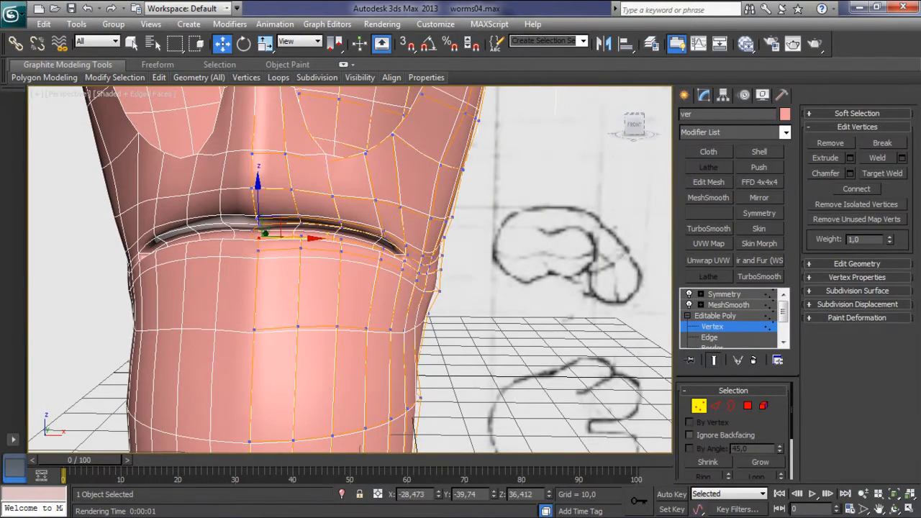
pyautogui.moveTo(258, 201); pyautogui.dragTo(258, 192)
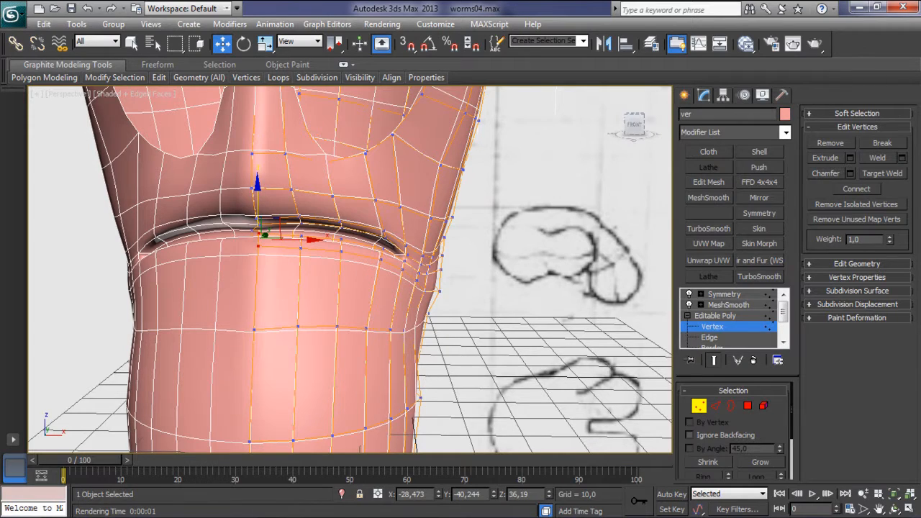
pyautogui.keyDown('alt'); pyautogui.moveTo(461, 267); pyautogui.dragTo(324, 241, button='middle'); pyautogui.keyUp('alt')
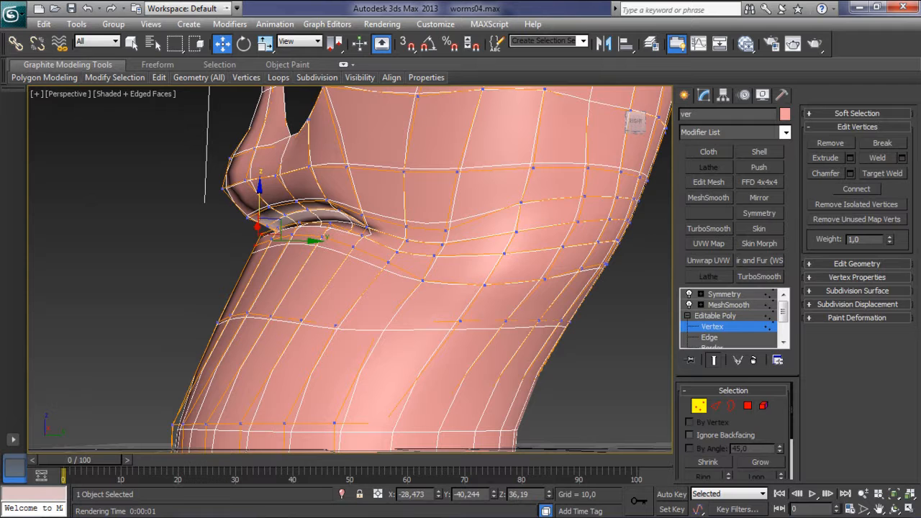
# - Raise the vertices in the row above the upper lip, from the lip across the cheek
pyautogui.click(276, 158)
pyautogui.moveTo(276, 144); pyautogui.dragTo(276, 138)
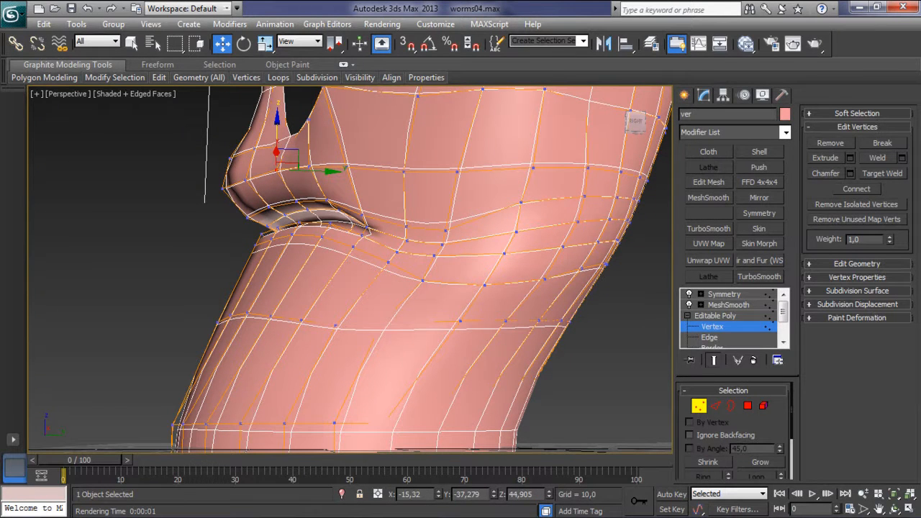
pyautogui.click(403, 167)
pyautogui.click(457, 171)
pyautogui.moveTo(457, 144); pyautogui.dragTo(456, 137)
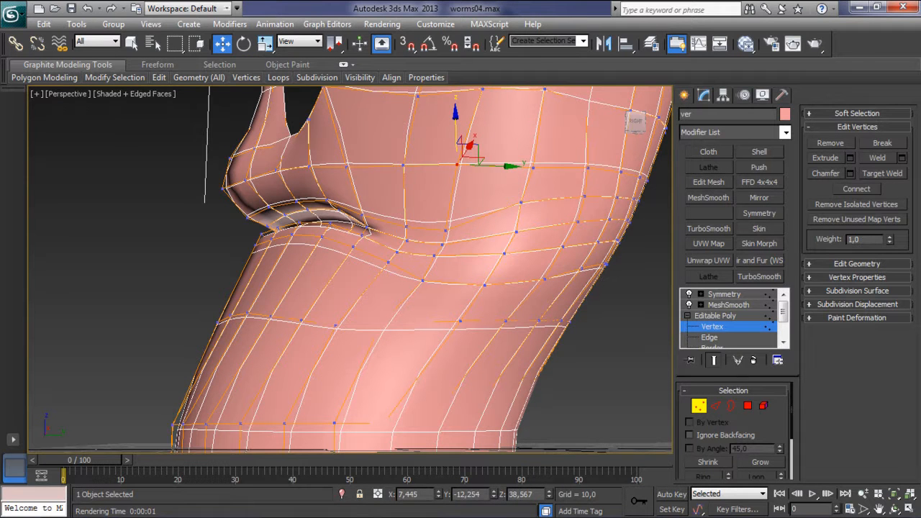
pyautogui.click(347, 163)
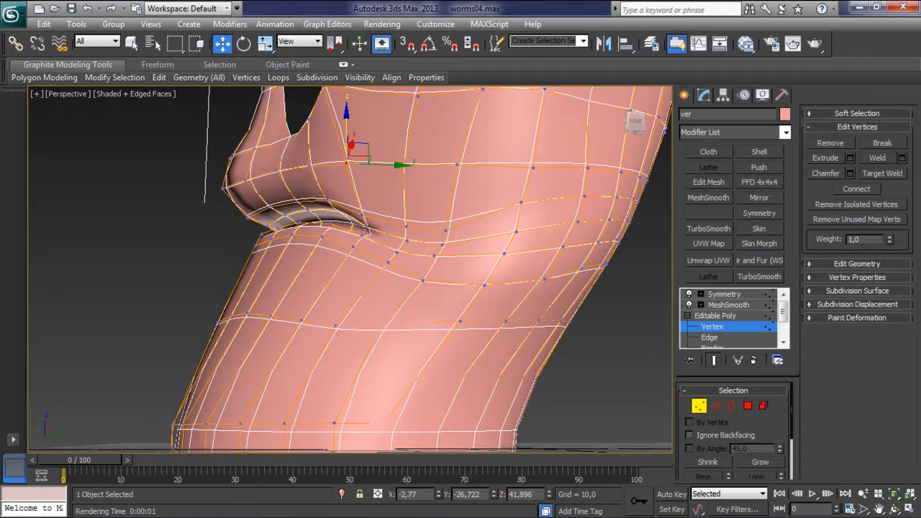
# - Adjust the vertices on the side of the head, between the eye socket and the cheek row
pyautogui.moveTo(346, 163)
pyautogui.keyDown('alt'); pyautogui.mouseDown(button='middle')
pyautogui.moveTo(467, 147)
pyautogui.moveTo(497, 187)
pyautogui.moveTo(505, 107)
pyautogui.moveTo(439, 126)
pyautogui.mouseUp(button='middle'); pyautogui.keyUp('alt')
pyautogui.moveTo(349, 247); pyautogui.dragTo(216, 302, button='middle')
pyautogui.keyDown('alt'); pyautogui.moveTo(338, 288); pyautogui.dragTo(345, 306, button='middle'); pyautogui.keyUp('alt')
pyautogui.scroll(5, 350, 269)
pyautogui.moveTo(350, 269); pyautogui.dragTo(238, 289, button='middle')
pyautogui.scroll(-4, 350, 269)
pyautogui.keyDown('alt'); pyautogui.moveTo(350, 287); pyautogui.dragTo(341, 230, button='middle'); pyautogui.keyUp('alt')
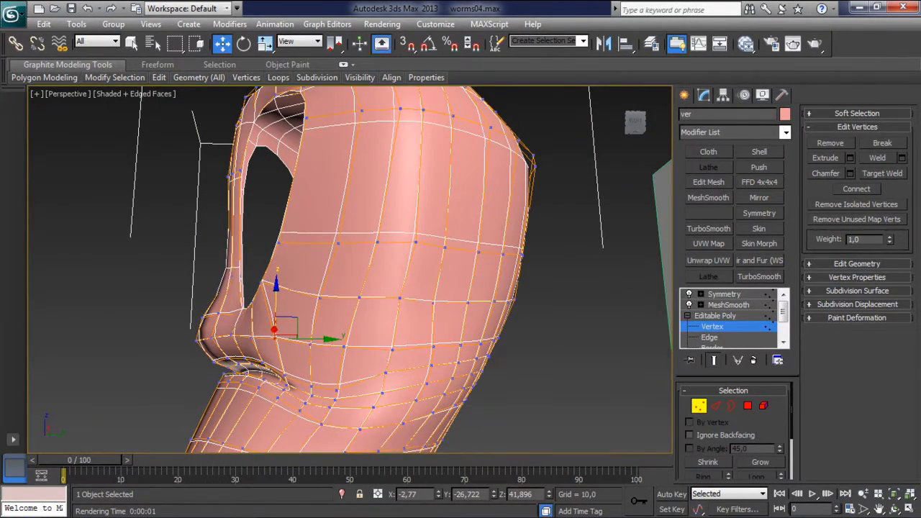
pyautogui.click(436, 302)
pyautogui.click(400, 298)
pyautogui.keyDown('alt'); pyautogui.moveTo(400, 298); pyautogui.dragTo(529, 292, button='middle'); pyautogui.keyUp('alt')
pyautogui.moveTo(435, 298); pyautogui.dragTo(445, 298)
pyautogui.scroll(-2, 444, 298)
pyautogui.keyDown('alt'); pyautogui.moveTo(444, 298); pyautogui.dragTo(510, 292, button='middle'); pyautogui.keyUp('alt')
# - Switch to the front view and turn on see-through display to compare the mouth corner with the reference drawing
pyautogui.press('f')
pyautogui.scroll(-1, 504, 263)
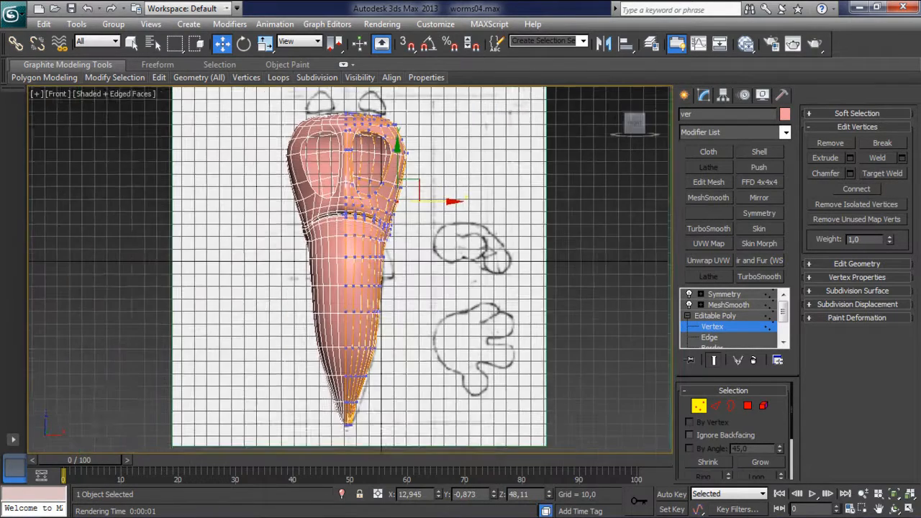
pyautogui.scroll(7, 348, 233)
pyautogui.moveTo(348, 232); pyautogui.dragTo(216, 346, button='middle')
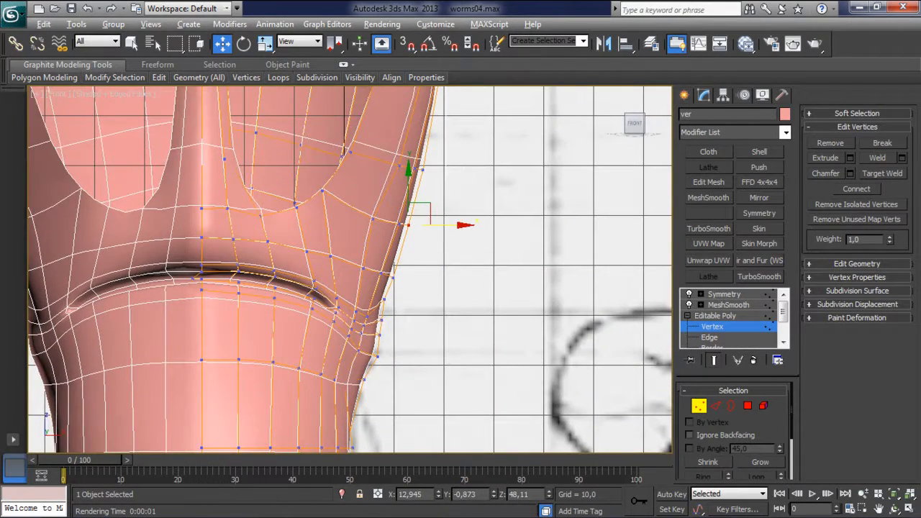
pyautogui.hotkey('alt', 'x')
pyautogui.moveTo(350, 269); pyautogui.dragTo(354, 223, button='middle')
pyautogui.scroll(3, 349, 270)
pyautogui.moveTo(348, 270); pyautogui.dragTo(335, 355, button='middle')
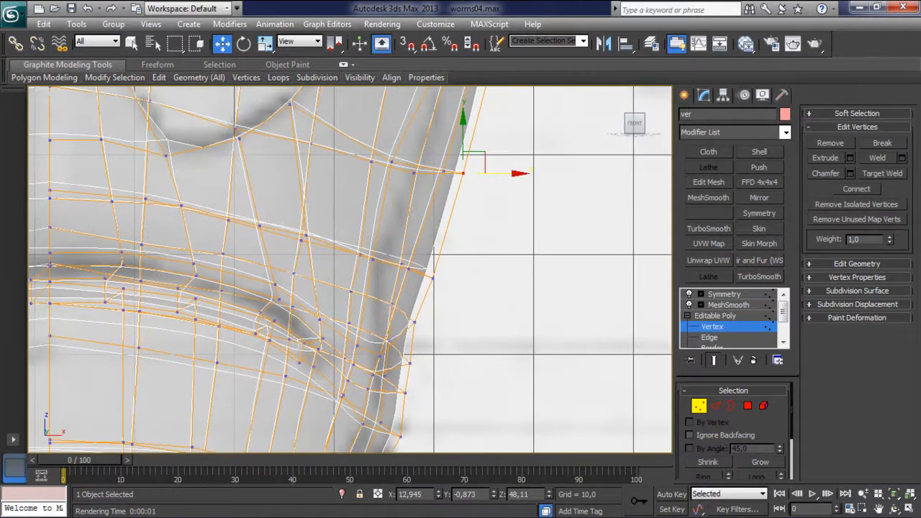
# - Move the outer vertices in the row above the mouth corner inward to the reference outline
pyautogui.click(372, 255)
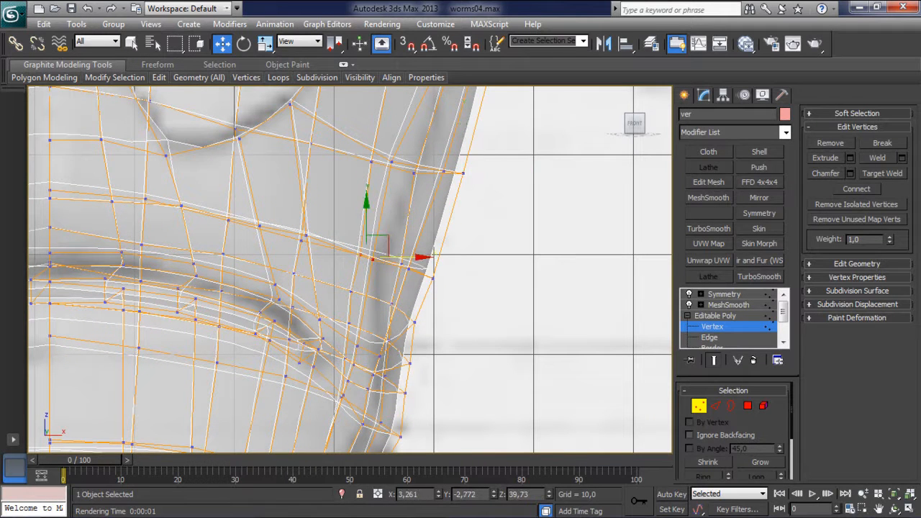
pyautogui.moveTo(407, 257)
pyautogui.mouseDown()
pyautogui.moveTo(391, 257)
pyautogui.moveTo(430, 277)
pyautogui.moveTo(393, 266)
pyautogui.mouseUp()
pyautogui.click(414, 256)
pyautogui.click(433, 277)
pyautogui.moveTo(467, 277); pyautogui.dragTo(429, 278)
pyautogui.moveTo(429, 278); pyautogui.dragTo(478, 169, button='middle')
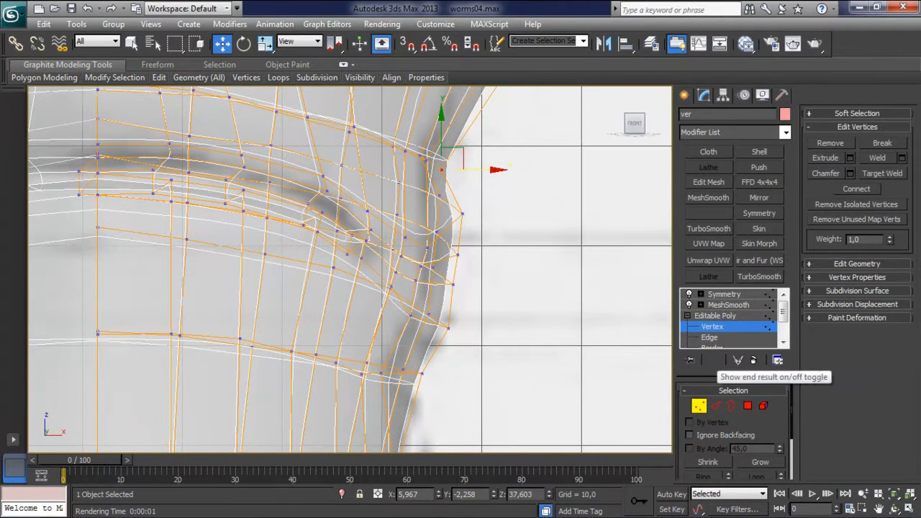
# - Turn off MeshSmooth and pull the outer vertices beside and below the mouth corner inward
pyautogui.click(689, 305)
pyautogui.moveTo(478, 216); pyautogui.dragTo(453, 229, button='middle')
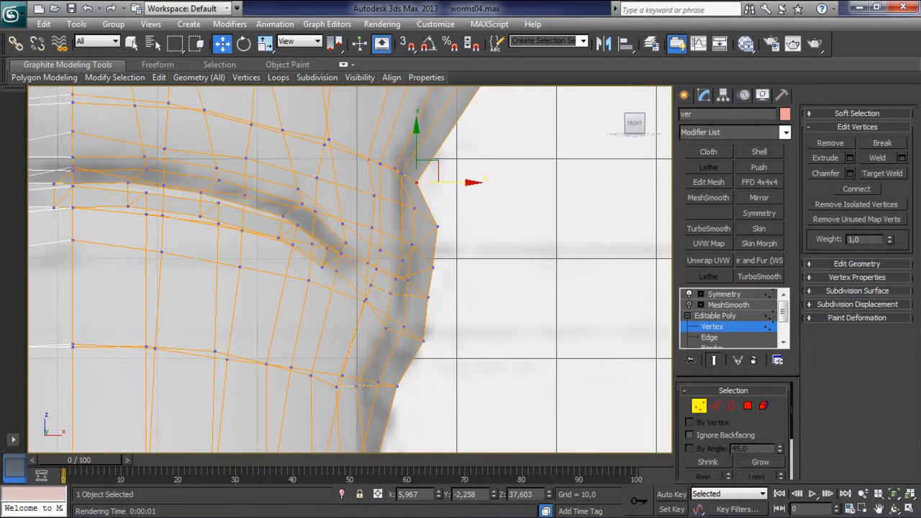
pyautogui.click(439, 222)
pyautogui.click(414, 209)
pyautogui.moveTo(453, 208); pyautogui.dragTo(377, 299)
pyautogui.click(437, 226)
pyautogui.moveTo(432, 294); pyautogui.dragTo(377, 335)
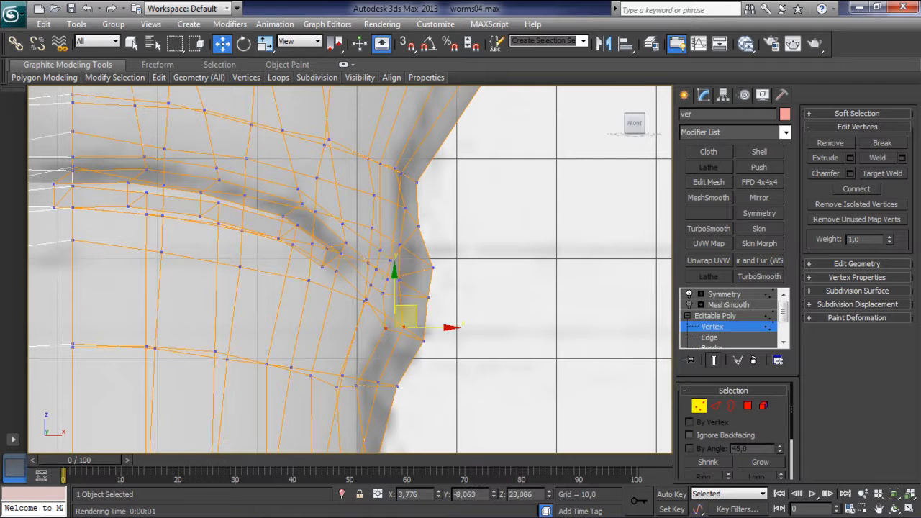
pyautogui.moveTo(431, 328); pyautogui.dragTo(416, 327)
# - Move the outer vertices of the neck row below the mouth inward to the reference outline
pyautogui.moveTo(416, 327); pyautogui.dragTo(446, 207, button='middle')
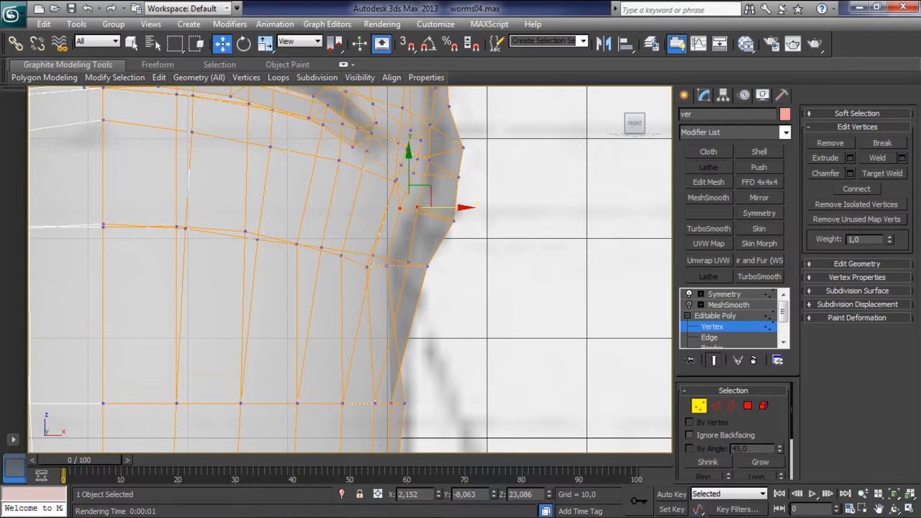
pyautogui.moveTo(411, 282); pyautogui.dragTo(410, 282)
pyautogui.moveTo(374, 252); pyautogui.dragTo(359, 252)
pyautogui.click(428, 266)
pyautogui.moveTo(458, 267); pyautogui.dragTo(435, 266)
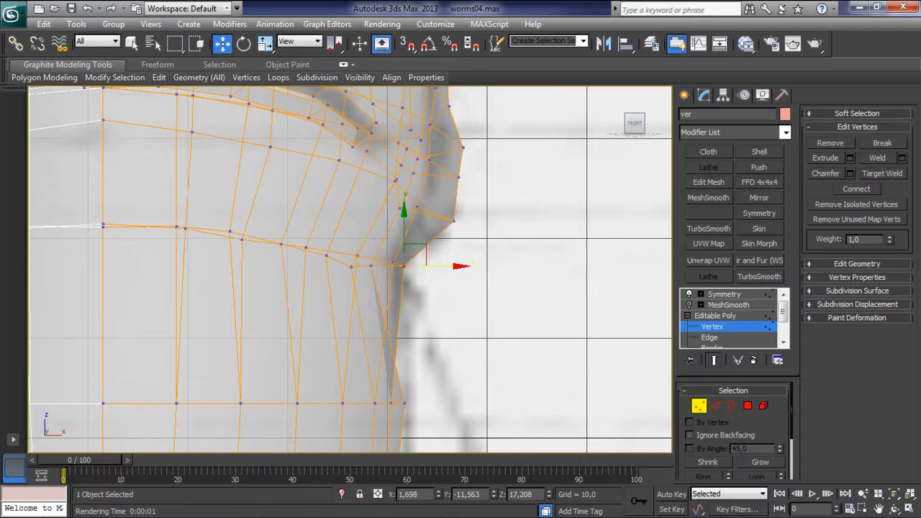
pyautogui.moveTo(435, 267); pyautogui.dragTo(422, 328, button='middle')
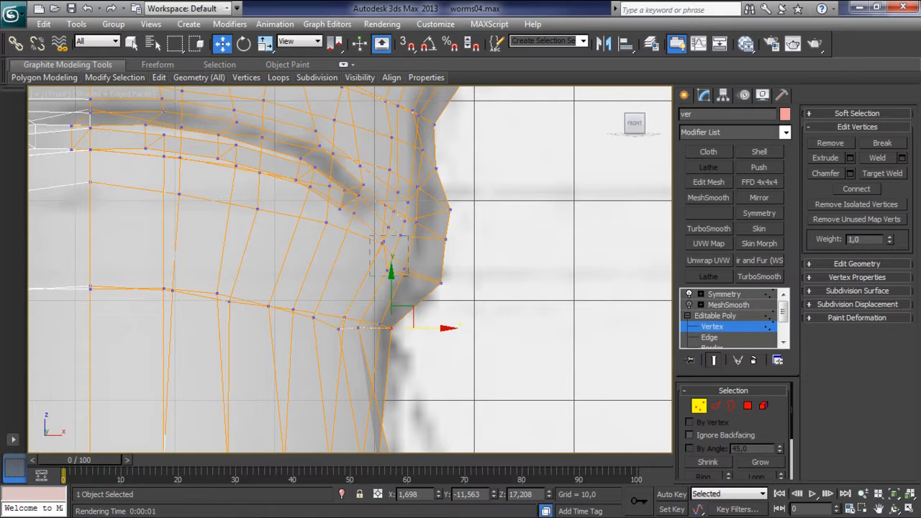
# - Pull in the side vertices just under the mouth corner and the vertex cluster beside the corner
pyautogui.moveTo(408, 275); pyautogui.dragTo(419, 255)
pyautogui.moveTo(461, 293); pyautogui.dragTo(460, 293)
pyautogui.moveTo(475, 283); pyautogui.dragTo(439, 282)
pyautogui.moveTo(439, 283); pyautogui.dragTo(438, 358, button='middle')
pyautogui.click(362, 318)
pyautogui.click(456, 286)
pyautogui.moveTo(412, 310); pyautogui.dragTo(413, 311)
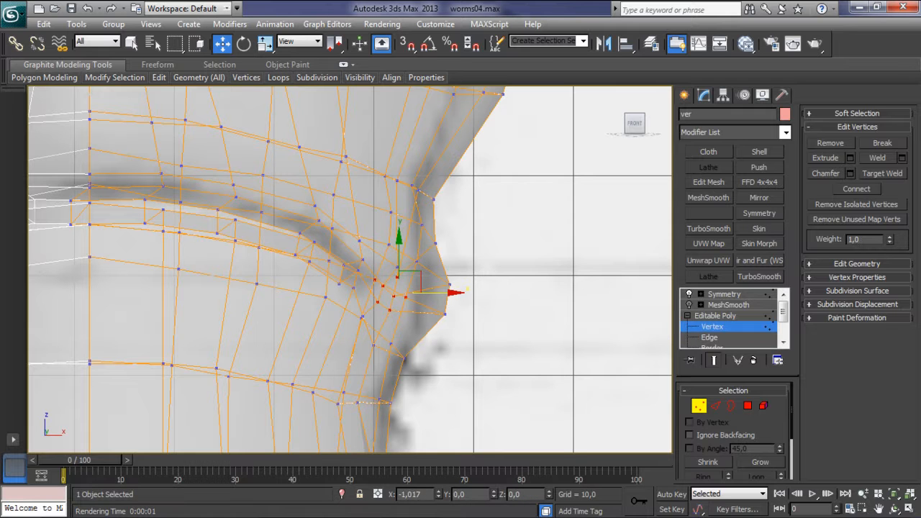
# - Shift the vertex groups at and just above the mouth corner horizontally to tighten the head's side contour
pyautogui.click(417, 244)
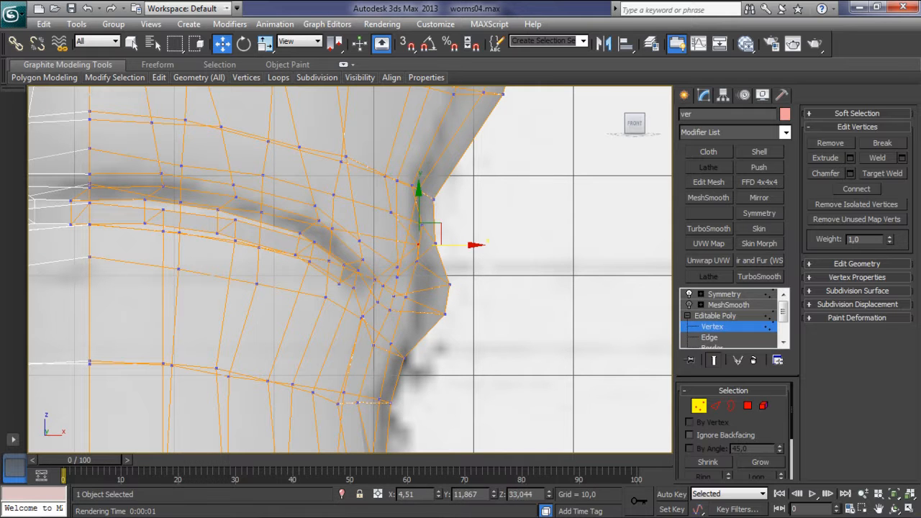
pyautogui.hotkey('ctrl', 'd')
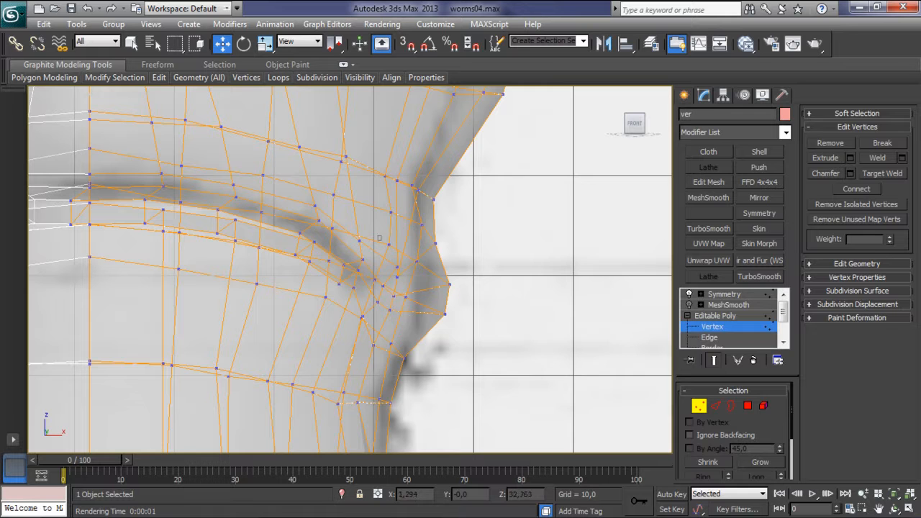
pyautogui.moveTo(426, 285); pyautogui.dragTo(426, 285)
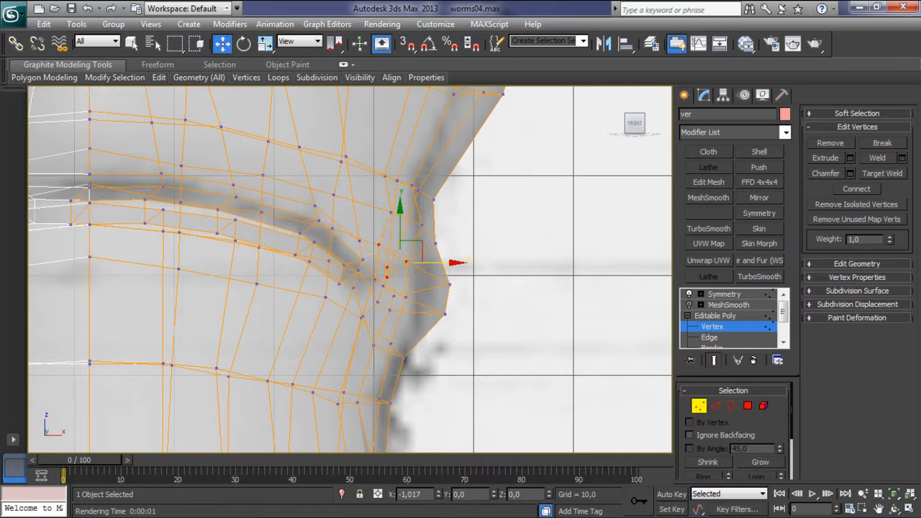
pyautogui.moveTo(435, 215); pyautogui.dragTo(447, 234)
pyautogui.moveTo(485, 325); pyautogui.dragTo(444, 268)
pyautogui.moveTo(489, 298); pyautogui.dragTo(465, 299)
# - Move the side vertices at the cheek and lower eye level to follow the head outline in the reference
pyautogui.moveTo(465, 298)
pyautogui.mouseDown(button='middle')
pyautogui.moveTo(472, 381)
pyautogui.moveTo(463, 431)
pyautogui.mouseUp(button='middle')
pyautogui.moveTo(400, 200); pyautogui.dragTo(414, 279, button='middle')
pyautogui.moveTo(414, 280)
pyautogui.mouseDown()
pyautogui.moveTo(508, 319)
pyautogui.moveTo(508, 301)
pyautogui.moveTo(488, 300)
pyautogui.mouseUp()
pyautogui.moveTo(488, 301); pyautogui.dragTo(496, 447, button='middle')
pyautogui.scroll(-2, 349, 270)
pyautogui.scroll(1, 350, 270)
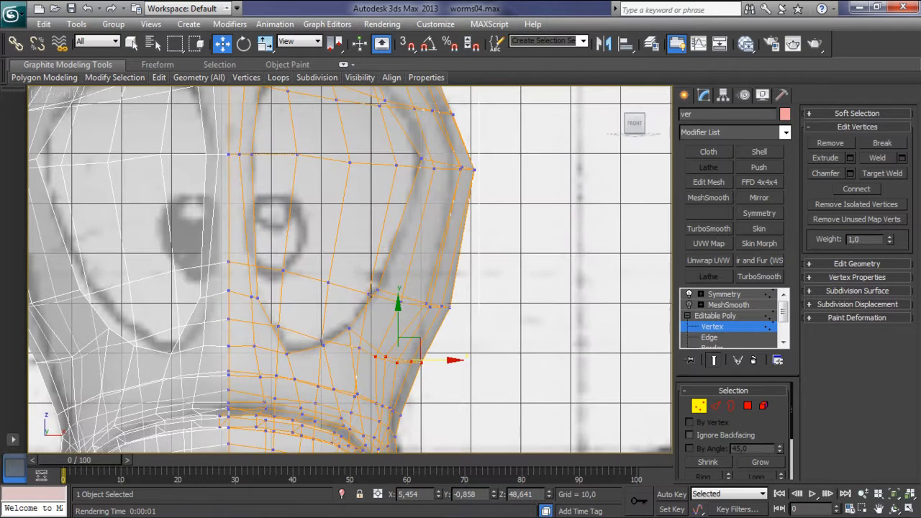
pyautogui.moveTo(475, 321); pyautogui.dragTo(459, 305)
pyautogui.moveTo(459, 305); pyautogui.dragTo(453, 392, button='middle')
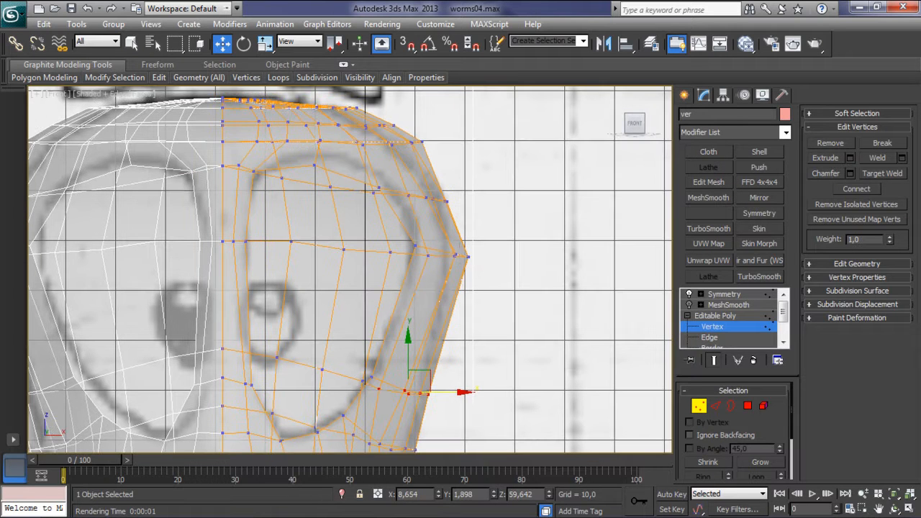
# - Adjust the vertices at the head's widest side and along its top to fit the reference outline
pyautogui.moveTo(497, 266); pyautogui.dragTo(476, 255)
pyautogui.moveTo(476, 256); pyautogui.dragTo(489, 376, button='middle')
pyautogui.moveTo(463, 279); pyautogui.dragTo(441, 263)
pyautogui.moveTo(372, 235); pyautogui.dragTo(334, 245)
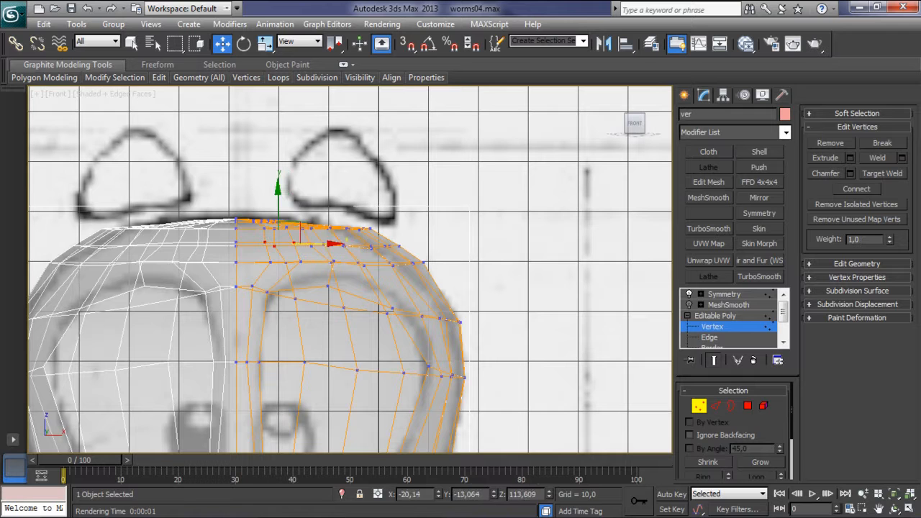
pyautogui.moveTo(256, 240); pyautogui.dragTo(284, 236)
pyautogui.moveTo(341, 227)
pyautogui.mouseDown()
pyautogui.moveTo(254, 236)
pyautogui.moveTo(351, 228)
pyautogui.mouseUp()
pyautogui.moveTo(345, 232); pyautogui.dragTo(354, 91, button='middle')
# - Move the vertices of the neck row below the mouth vertically to smooth the row's curve
pyautogui.scroll(-3, 353, 101)
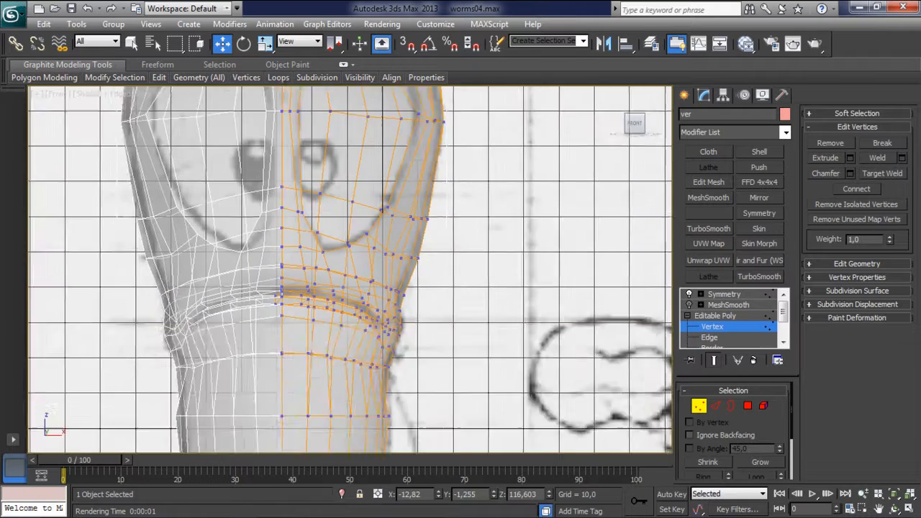
pyautogui.scroll(2, 349, 270)
pyautogui.moveTo(403, 331); pyautogui.dragTo(353, 177, button='middle')
pyautogui.click(356, 211)
pyautogui.moveTo(357, 180); pyautogui.dragTo(357, 186)
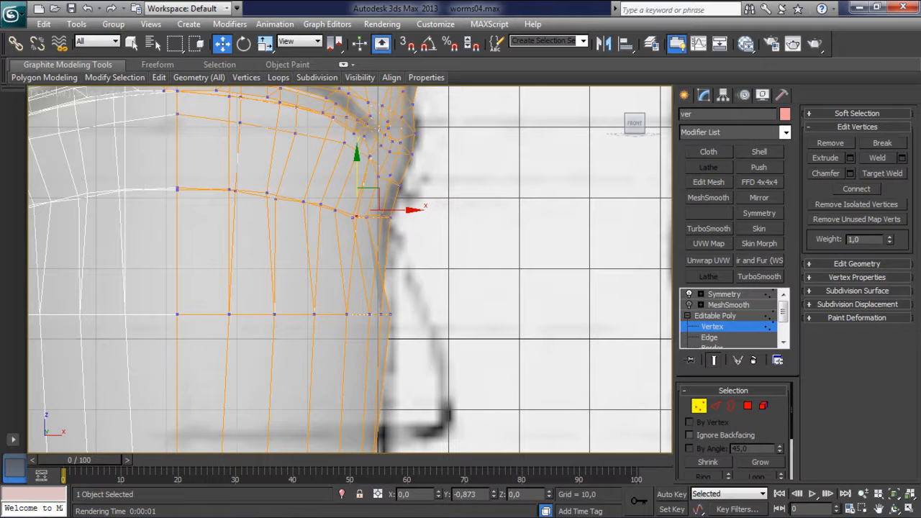
pyautogui.click(304, 202)
pyautogui.moveTo(304, 170); pyautogui.dragTo(275, 166)
pyautogui.click(275, 199)
pyautogui.moveTo(349, 269); pyautogui.dragTo(262, 192, button='middle')
pyautogui.moveTo(220, 226); pyautogui.dragTo(304, 237)
pyautogui.click(338, 188)
# - Move the vertex row just above the tail tip slightly outward toward the reference outline
pyautogui.moveTo(303, 158); pyautogui.dragTo(351, 256, button='middle')
pyautogui.scroll(-10, 351, 256)
pyautogui.scroll(2, 352, 256)
pyautogui.moveTo(390, 416); pyautogui.dragTo(466, 159, button='middle')
pyautogui.scroll(5, 408, 210)
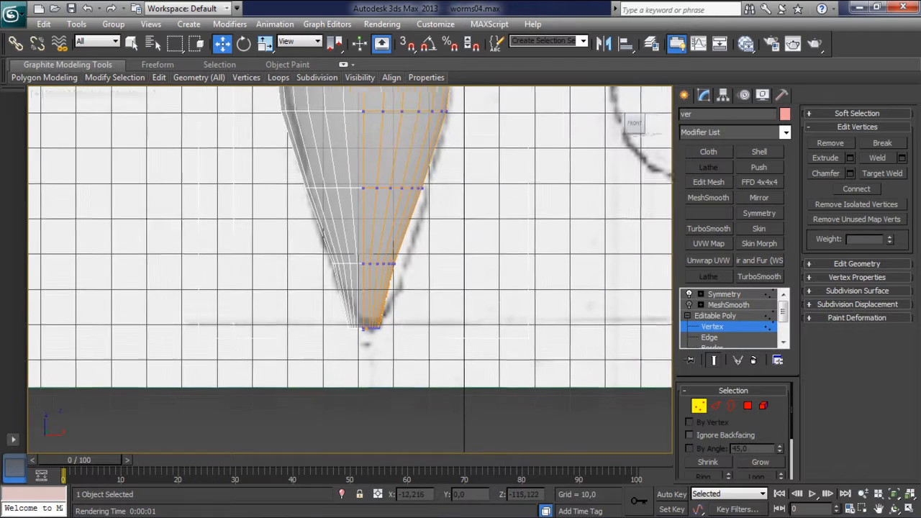
pyautogui.moveTo(396, 266); pyautogui.dragTo(398, 269, button='middle')
pyautogui.moveTo(393, 260); pyautogui.dragTo(345, 285)
pyautogui.moveTo(403, 276); pyautogui.dragTo(406, 276)
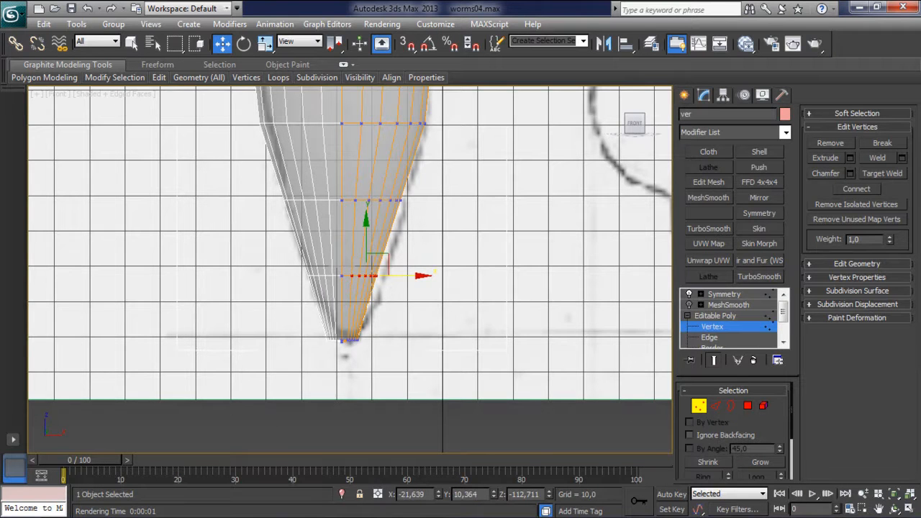
# - Return to the upper body and switch back to the perspective view
pyautogui.moveTo(406, 276); pyautogui.dragTo(398, 284, button='middle')
pyautogui.scroll(3, 398, 285)
pyautogui.moveTo(455, 139)
pyautogui.mouseDown(button='middle')
pyautogui.moveTo(386, 236)
pyautogui.moveTo(280, 421)
pyautogui.mouseUp(button='middle')
pyautogui.scroll(-3, 386, 236)
pyautogui.press('p')
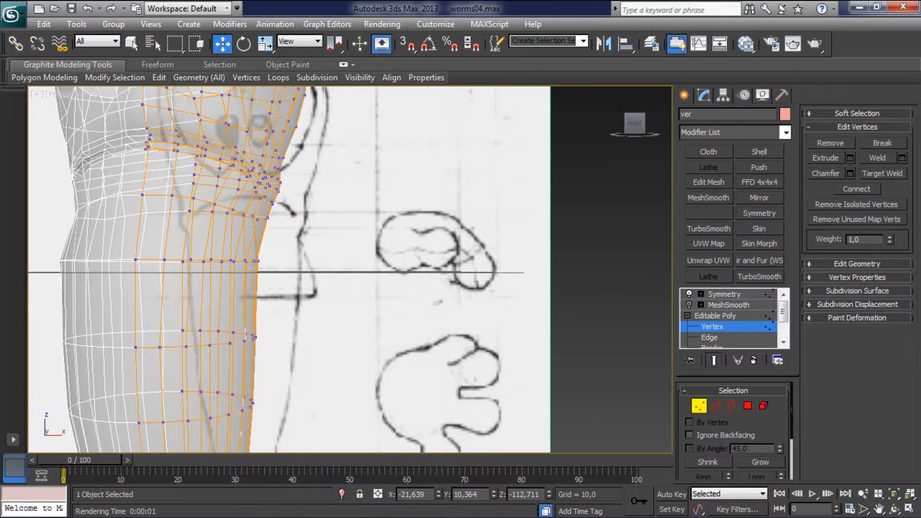
# - Turn off the mesh's see-through display and briefly compare the bare half mesh with the full symmetrical result
pyautogui.hotkey('alt', 'x')
pyautogui.moveTo(246, 334); pyautogui.dragTo(257, 441, button='middle')
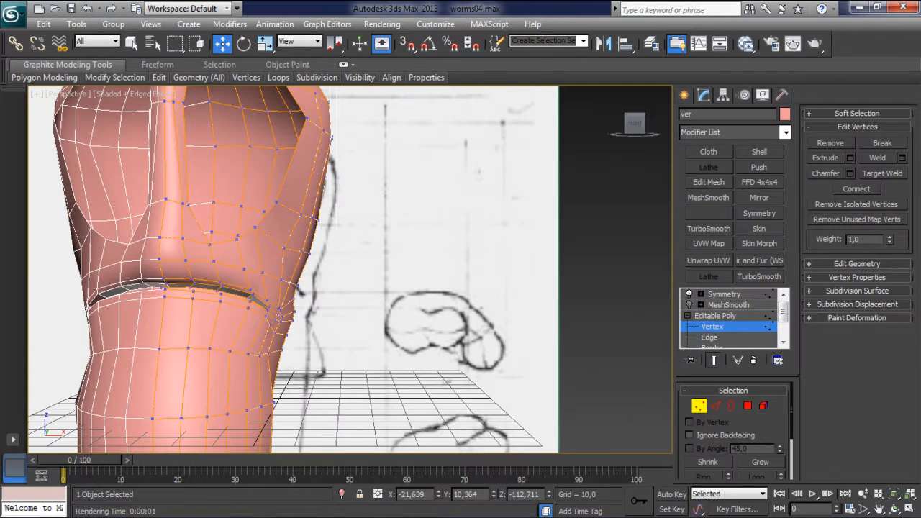
pyautogui.click(714, 360)
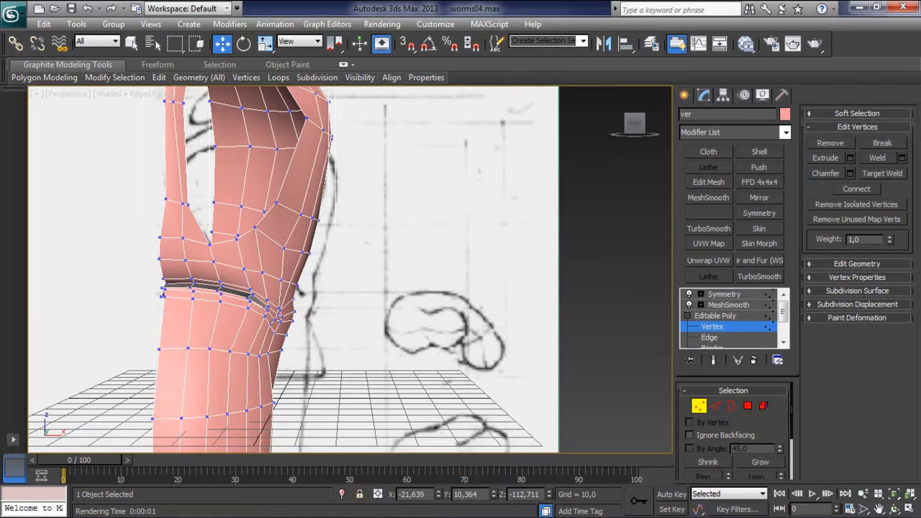
pyautogui.click(714, 360)
# - Select a vertex on the upper back of the head and enable soft selection with a falloff of 20
pyautogui.moveTo(350, 270)
pyautogui.mouseDown(button='middle')
pyautogui.moveTo(405, 224)
pyautogui.moveTo(369, 249)
pyautogui.moveTo(303, 248)
pyautogui.moveTo(410, 249)
pyautogui.moveTo(295, 252)
pyautogui.moveTo(324, 252)
pyautogui.moveTo(302, 241)
pyautogui.moveTo(360, 251)
pyautogui.moveTo(496, 249)
pyautogui.moveTo(410, 252)
pyautogui.moveTo(346, 241)
pyautogui.moveTo(414, 256)
pyautogui.moveTo(479, 241)
pyautogui.moveTo(410, 248)
pyautogui.moveTo(389, 234)
pyautogui.moveTo(439, 241)
pyautogui.moveTo(479, 213)
pyautogui.moveTo(381, 230)
pyautogui.moveTo(360, 223)
pyautogui.moveTo(395, 259)
pyautogui.moveTo(439, 244)
pyautogui.moveTo(454, 251)
pyautogui.mouseUp(button='middle')
pyautogui.scroll(-4, 359, 262)
pyautogui.scroll(3, 374, 251)
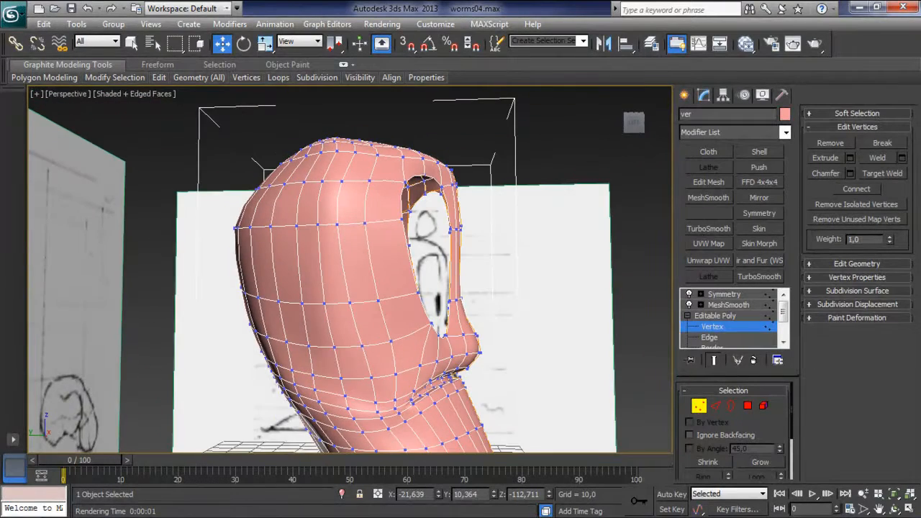
pyautogui.moveTo(403, 215); pyautogui.dragTo(410, 320, button='middle')
pyautogui.scroll(2, 350, 269)
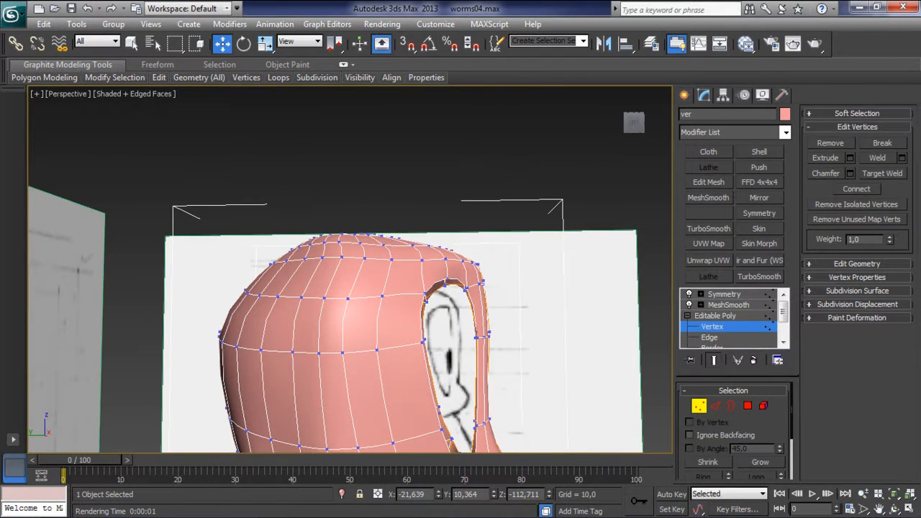
pyautogui.click(280, 267)
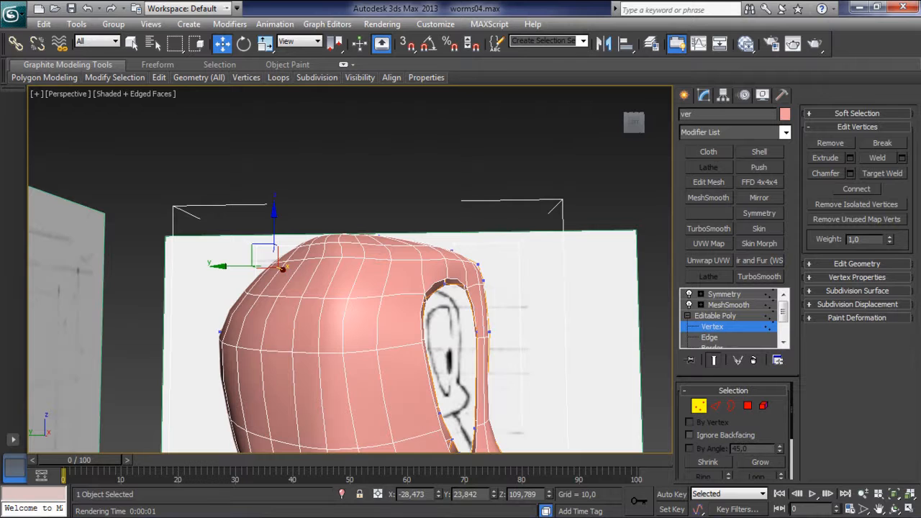
pyautogui.click(856, 127)
pyautogui.click(856, 113)
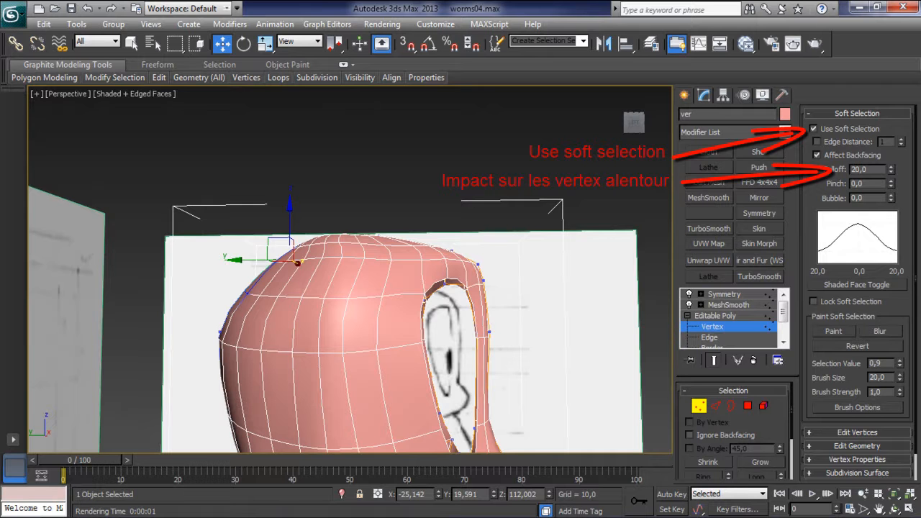
# - Round the crown of the head by moving its upper vertices slightly with soft selection
pyautogui.hotkey('ctrl', 'z')
pyautogui.hotkey('ctrl', 'y')
pyautogui.keyDown('alt'); pyautogui.moveTo(349, 269); pyautogui.dragTo(272, 231, button='middle'); pyautogui.keyUp('alt')
pyautogui.moveTo(272, 232); pyautogui.dragTo(268, 275, button='middle')
pyautogui.moveTo(381, 259); pyautogui.dragTo(389, 259)
pyautogui.keyDown('alt'); pyautogui.moveTo(388, 259); pyautogui.dragTo(414, 266, button='middle'); pyautogui.keyUp('alt')
pyautogui.moveTo(347, 245); pyautogui.dragTo(349, 245)
pyautogui.keyDown('alt'); pyautogui.moveTo(348, 244); pyautogui.dragTo(461, 221, button='middle'); pyautogui.keyUp('alt')
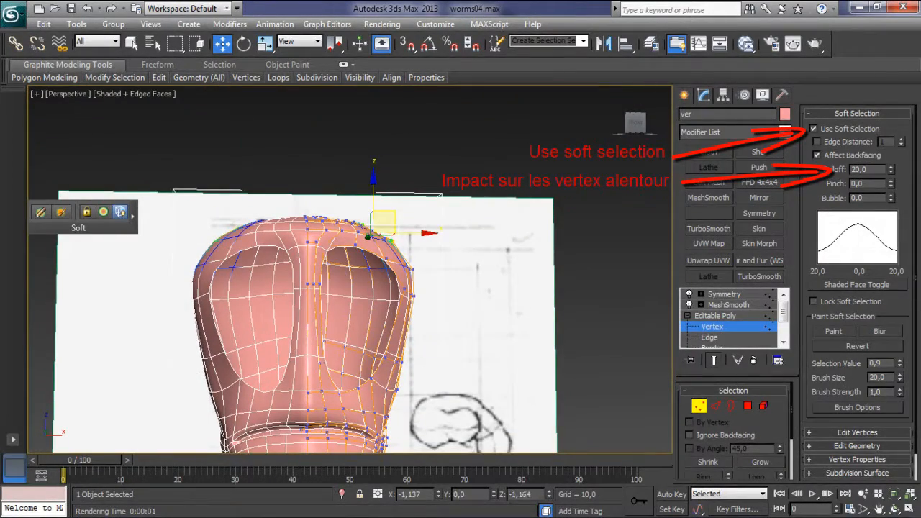
# - Reshape the upper lip by selecting its vertices and shifting them with soft selection
pyautogui.moveTo(460, 288)
pyautogui.mouseDown(button='middle')
pyautogui.moveTo(468, 144)
pyautogui.moveTo(454, 180)
pyautogui.moveTo(464, 184)
pyautogui.moveTo(339, 184)
pyautogui.moveTo(366, 180)
pyautogui.moveTo(356, 172)
pyautogui.mouseUp(button='middle')
pyautogui.click(271, 180)
pyautogui.keyDown('alt'); pyautogui.moveTo(271, 180); pyautogui.dragTo(241, 190, button='middle'); pyautogui.keyUp('alt')
pyautogui.moveTo(313, 190); pyautogui.dragTo(330, 196)
pyautogui.click(297, 190)
pyautogui.keyDown('alt'); pyautogui.moveTo(330, 196); pyautogui.dragTo(399, 195, button='middle'); pyautogui.keyUp('alt')
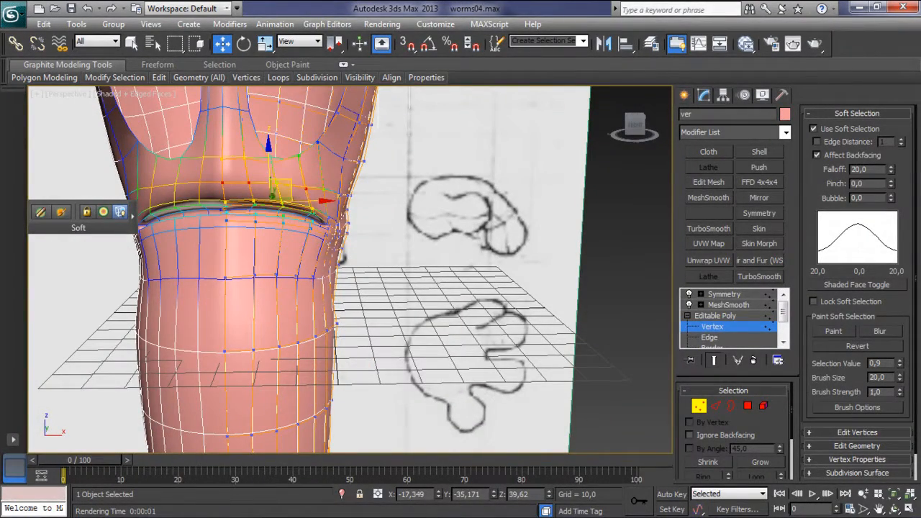
pyautogui.keyDown('ctrl'); pyautogui.click(331, 196); pyautogui.keyUp('ctrl')
pyautogui.keyDown('alt'); pyautogui.moveTo(331, 196); pyautogui.dragTo(277, 196, button='middle'); pyautogui.keyUp('alt')
pyautogui.moveTo(281, 162)
pyautogui.mouseDown()
pyautogui.moveTo(282, 174)
pyautogui.moveTo(281, 163)
pyautogui.mouseUp()
pyautogui.keyDown('alt'); pyautogui.moveTo(281, 163); pyautogui.dragTo(381, 165, button='middle'); pyautogui.keyUp('alt')
# - Nudge the vertices beside the mouth corner with soft selection to smooth the cheek's transition into the neck
pyautogui.moveTo(382, 237)
pyautogui.keyDown('alt'); pyautogui.mouseDown(button='middle')
pyautogui.moveTo(432, 224)
pyautogui.moveTo(329, 238)
pyautogui.moveTo(366, 239)
pyautogui.mouseUp(button='middle'); pyautogui.keyUp('alt')
pyautogui.click(346, 240)
pyautogui.moveTo(365, 240); pyautogui.dragTo(371, 227)
pyautogui.click(346, 227)
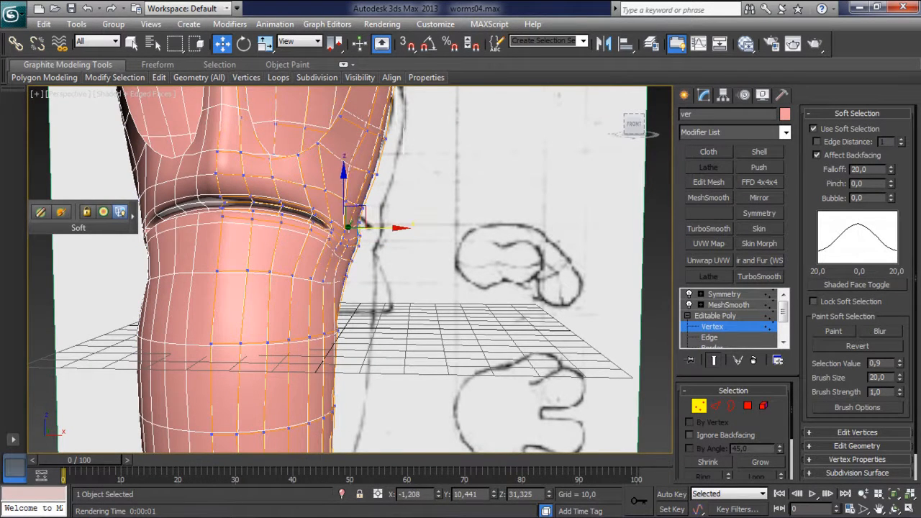
# - Lower the forehead vertex above the eye opening slightly with soft selection, then clear the selection
pyautogui.scroll(-2, 366, 225)
pyautogui.keyDown('alt'); pyautogui.moveTo(366, 224); pyautogui.dragTo(302, 215, button='middle'); pyautogui.keyUp('alt')
pyautogui.scroll(-4, 317, 144)
pyautogui.scroll(3, 316, 144)
pyautogui.scroll(3, 350, 167)
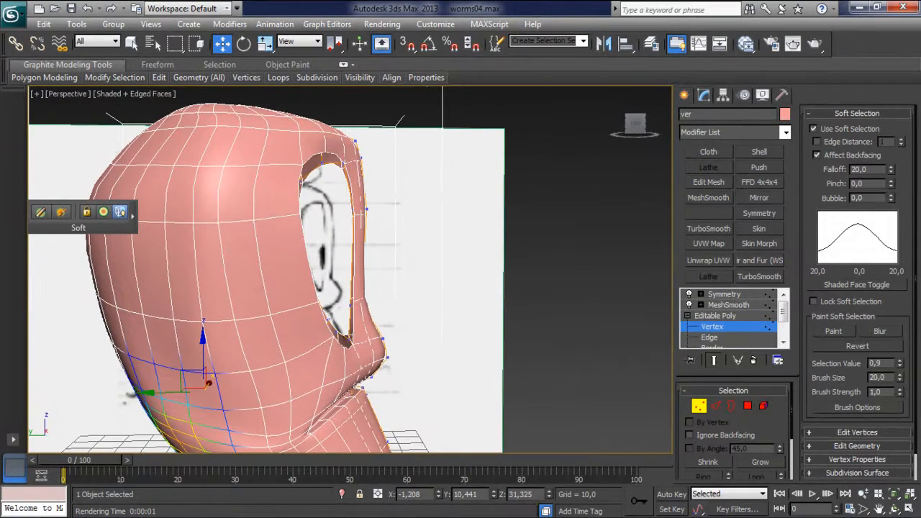
pyautogui.click(343, 150)
pyautogui.moveTo(345, 119); pyautogui.dragTo(345, 121)
pyautogui.hotkey('ctrl', 'd')
# - Shift the vertex at the lower back of the head slightly forward with soft selection, then clear the selection
pyautogui.scroll(-2, 350, 270)
pyautogui.moveTo(350, 270); pyautogui.dragTo(333, 160, button='middle')
pyautogui.moveTo(372, 318); pyautogui.dragTo(378, 321, button='middle')
pyautogui.click(235, 245)
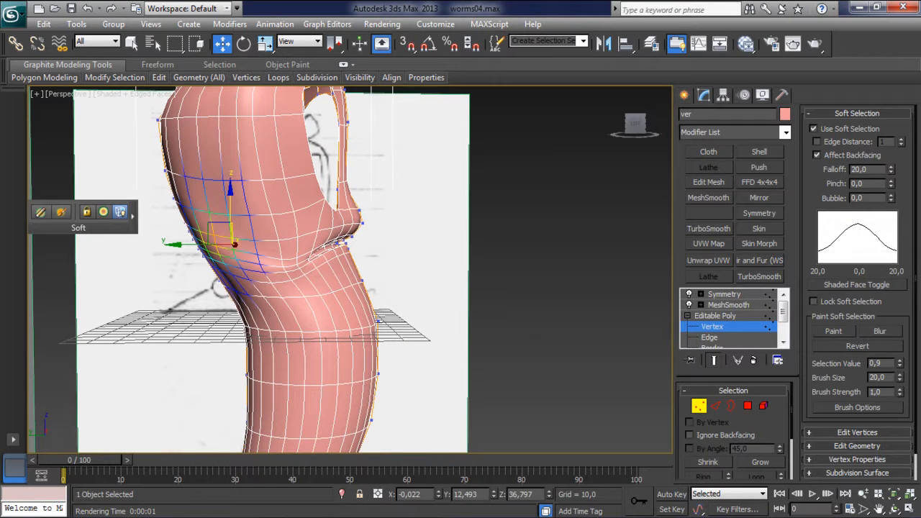
pyautogui.moveTo(201, 245)
pyautogui.mouseDown()
pyautogui.moveTo(193, 244)
pyautogui.moveTo(202, 245)
pyautogui.mouseUp()
pyautogui.hotkey('ctrl', 'd')
# - Hide the end result and adjust the vertices on the side and lower back of the head with soft selection
pyautogui.keyDown('alt'); pyautogui.moveTo(432, 302); pyautogui.dragTo(437, 282, button='middle'); pyautogui.keyUp('alt')
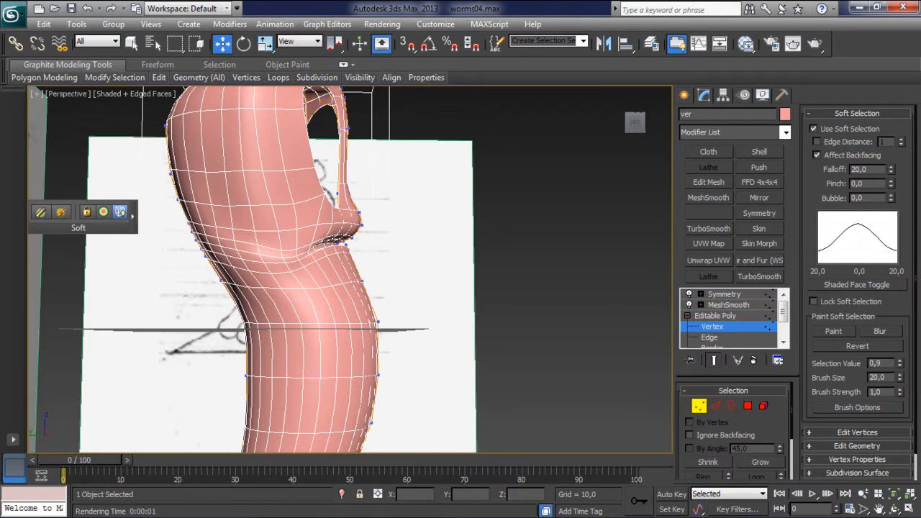
pyautogui.click(713, 359)
pyautogui.moveTo(340, 245)
pyautogui.keyDown('alt'); pyautogui.mouseDown(button='middle')
pyautogui.moveTo(349, 277)
pyautogui.moveTo(379, 303)
pyautogui.moveTo(426, 293)
pyautogui.moveTo(449, 320)
pyautogui.mouseUp(button='middle'); pyautogui.keyUp('alt')
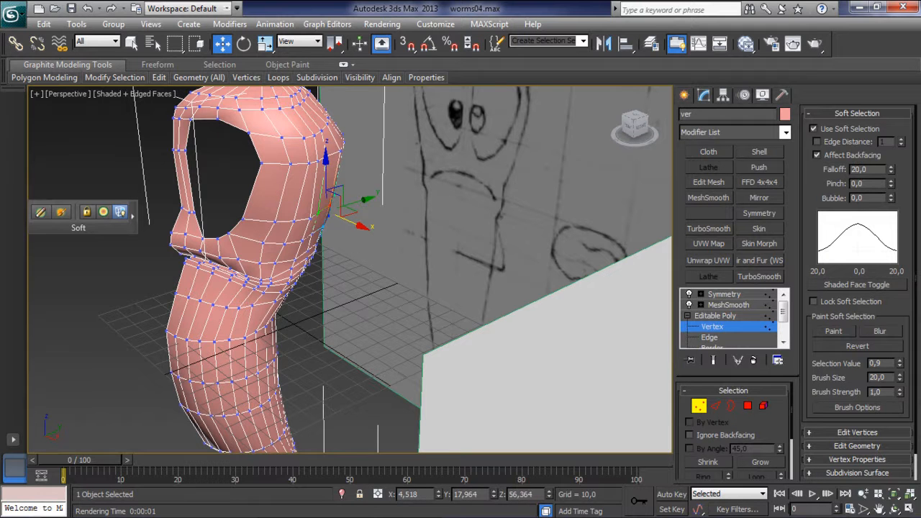
pyautogui.moveTo(317, 166); pyautogui.dragTo(318, 168)
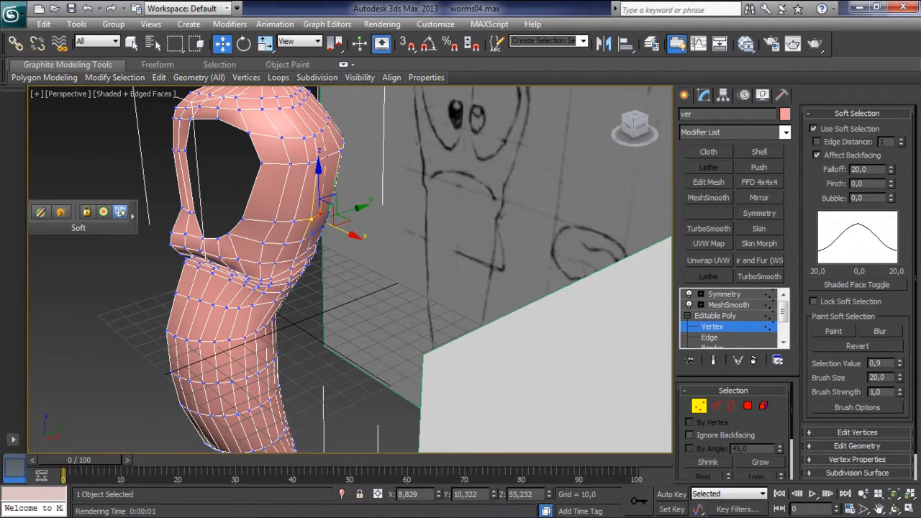
pyautogui.keyDown('alt'); pyautogui.moveTo(348, 257); pyautogui.dragTo(415, 236, button='middle'); pyautogui.keyUp('alt')
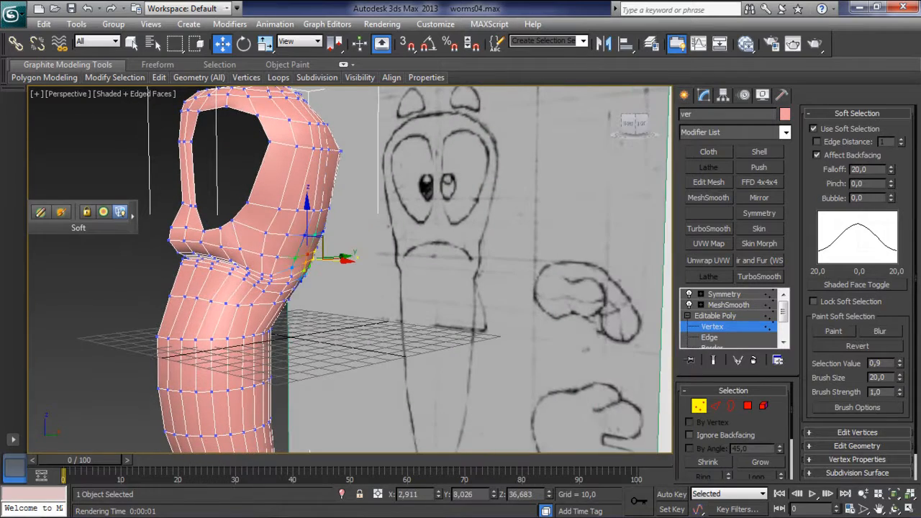
pyautogui.moveTo(311, 256); pyautogui.dragTo(313, 254)
pyautogui.moveTo(323, 257)
pyautogui.keyDown('alt'); pyautogui.mouseDown(button='middle')
pyautogui.moveTo(398, 254)
pyautogui.moveTo(318, 256)
pyautogui.moveTo(388, 259)
pyautogui.moveTo(359, 302)
pyautogui.moveTo(345, 265)
pyautogui.moveTo(425, 268)
pyautogui.moveTo(412, 242)
pyautogui.mouseUp(button='middle'); pyautogui.keyUp('alt')
# - Move the jaw-side vertices behind the mouth corner outward with soft selection
pyautogui.scroll(4, 349, 265)
pyautogui.moveTo(248, 248); pyautogui.dragTo(220, 225)
pyautogui.keyDown('alt'); pyautogui.moveTo(220, 224); pyautogui.dragTo(262, 226, button='middle'); pyautogui.keyUp('alt')
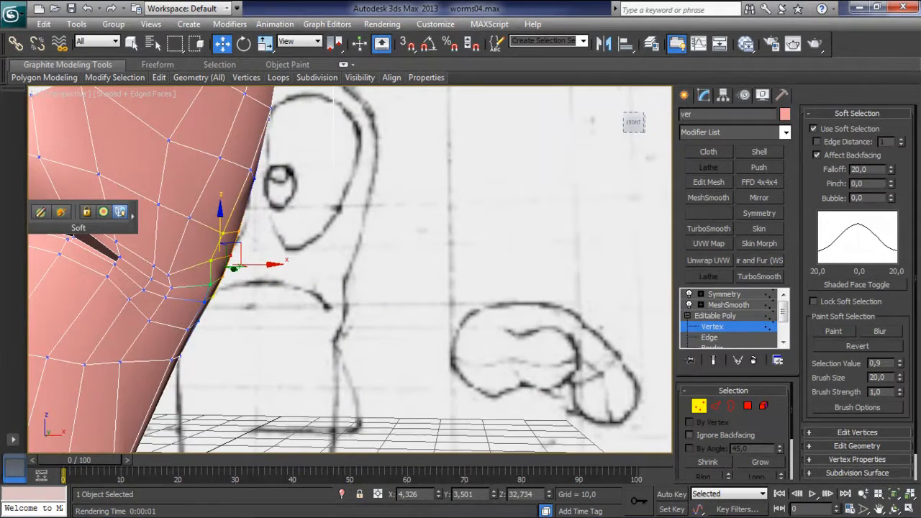
pyautogui.click(210, 260)
pyautogui.moveTo(238, 276); pyautogui.dragTo(244, 275)
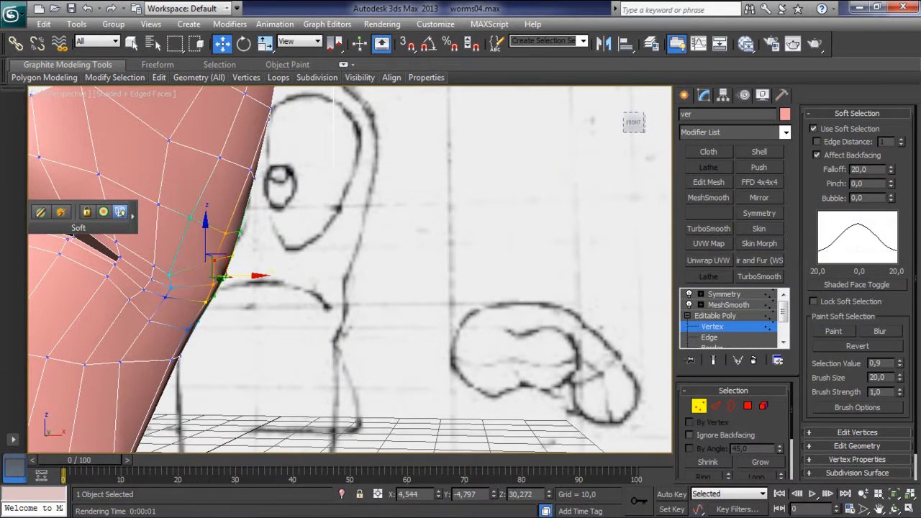
# - Disable soft selection and move individual jaw vertices behind the mouth corner to even out the edge rows
pyautogui.click(813, 128)
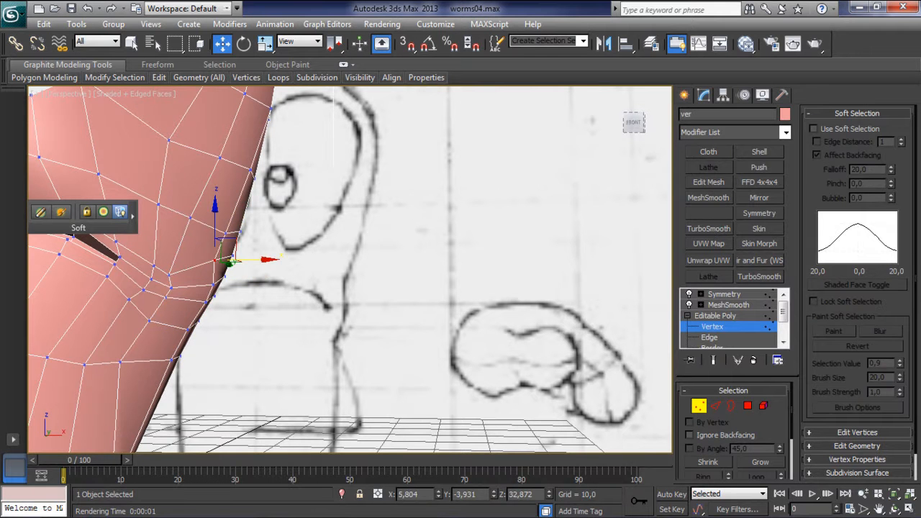
pyautogui.moveTo(234, 261); pyautogui.dragTo(237, 260)
pyautogui.keyDown('alt'); pyautogui.moveTo(238, 260); pyautogui.dragTo(252, 247, button='middle'); pyautogui.keyUp('alt')
pyautogui.click(214, 284)
pyautogui.moveTo(237, 284); pyautogui.dragTo(220, 300)
pyautogui.click(207, 300)
pyautogui.moveTo(221, 300)
pyautogui.keyDown('alt'); pyautogui.mouseDown(button='middle')
pyautogui.moveTo(190, 298)
pyautogui.moveTo(172, 313)
pyautogui.moveTo(182, 305)
pyautogui.mouseUp(button='middle'); pyautogui.keyUp('alt')
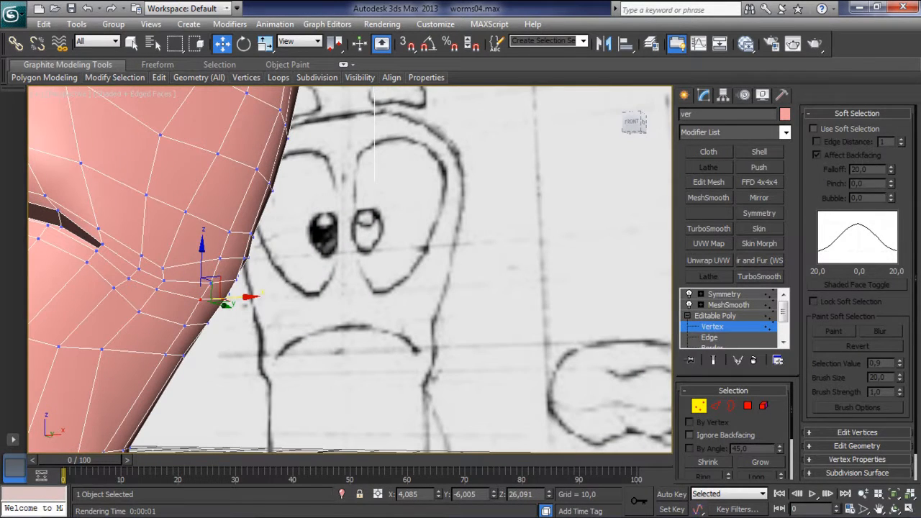
# - Reposition the vertices higher along the side of the jaw one by one to smooth its contour
pyautogui.click(243, 260)
pyautogui.moveTo(237, 278); pyautogui.dragTo(234, 279)
pyautogui.moveTo(234, 279)
pyautogui.keyDown('alt'); pyautogui.mouseDown(button='middle')
pyautogui.moveTo(186, 285)
pyautogui.moveTo(205, 286)
pyautogui.mouseUp(button='middle'); pyautogui.keyUp('alt')
pyautogui.click(245, 232)
pyautogui.keyDown('alt'); pyautogui.moveTo(245, 232); pyautogui.dragTo(280, 271, button='middle'); pyautogui.keyUp('alt')
pyautogui.moveTo(279, 235); pyautogui.dragTo(287, 236)
pyautogui.keyDown('alt'); pyautogui.moveTo(287, 236); pyautogui.dragTo(211, 232, button='middle'); pyautogui.keyUp('alt')
pyautogui.click(284, 212)
pyautogui.click(288, 221)
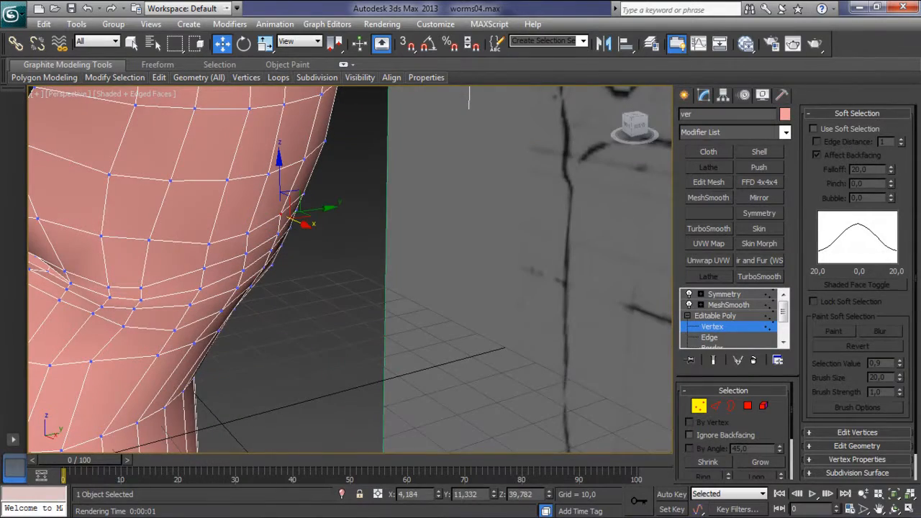
pyautogui.moveTo(289, 220)
pyautogui.keyDown('alt'); pyautogui.mouseDown(button='middle')
pyautogui.moveTo(317, 210)
pyautogui.moveTo(259, 214)
pyautogui.moveTo(360, 213)
pyautogui.mouseUp(button='middle'); pyautogui.keyUp('alt')
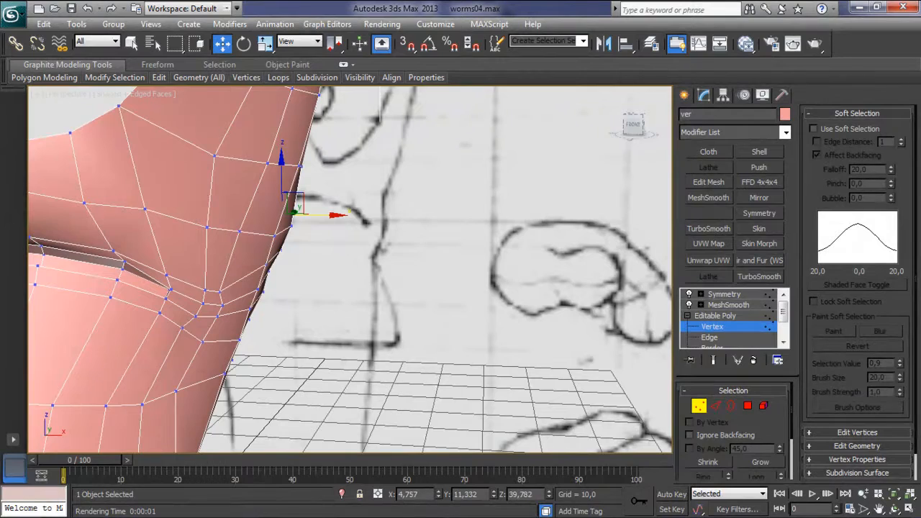
# - Move a vertex on the side of the neck below the jaw outward along X
pyautogui.scroll(-5, 350, 269)
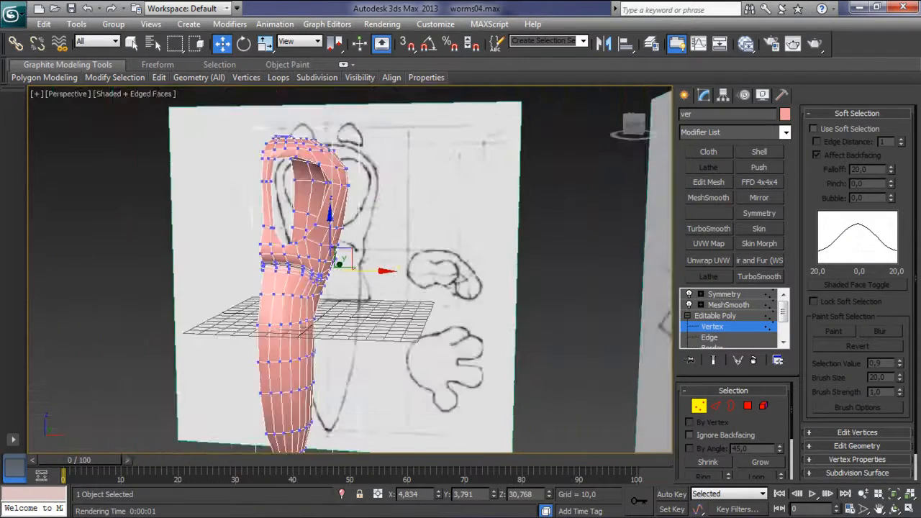
pyautogui.scroll(3, 350, 269)
pyautogui.moveTo(317, 250); pyautogui.dragTo(345, 172, button='middle')
pyautogui.click(314, 239)
pyautogui.moveTo(345, 239); pyautogui.dragTo(356, 239)
pyautogui.keyDown('alt'); pyautogui.moveTo(356, 239); pyautogui.dragTo(310, 265, button='middle'); pyautogui.keyUp('alt')
# - Move the side and rear vertices of the horizontal neck row outward to round the neck
pyautogui.scroll(3, 350, 269)
pyautogui.click(285, 305)
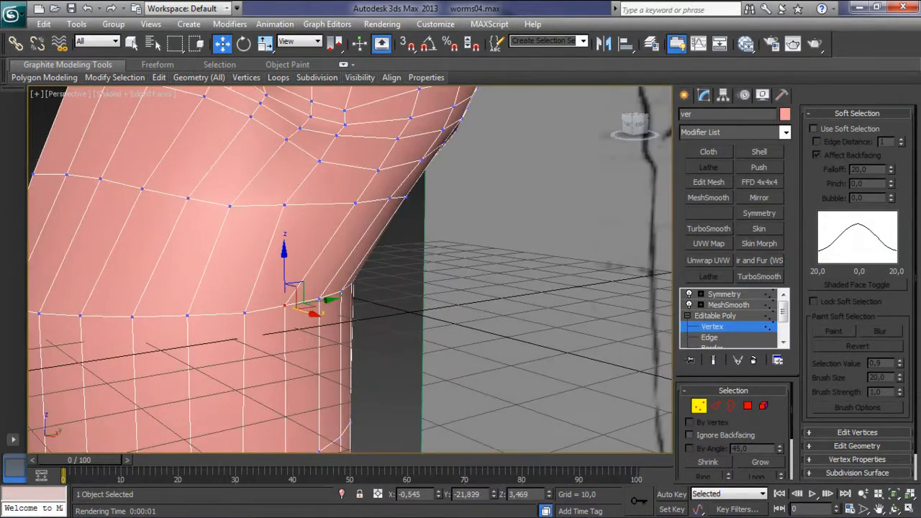
pyautogui.keyDown('alt'); pyautogui.moveTo(285, 305); pyautogui.dragTo(324, 307, button='middle'); pyautogui.keyUp('alt')
pyautogui.moveTo(324, 308); pyautogui.dragTo(328, 308)
pyautogui.keyDown('alt'); pyautogui.moveTo(329, 308); pyautogui.dragTo(293, 308, button='middle'); pyautogui.keyUp('alt')
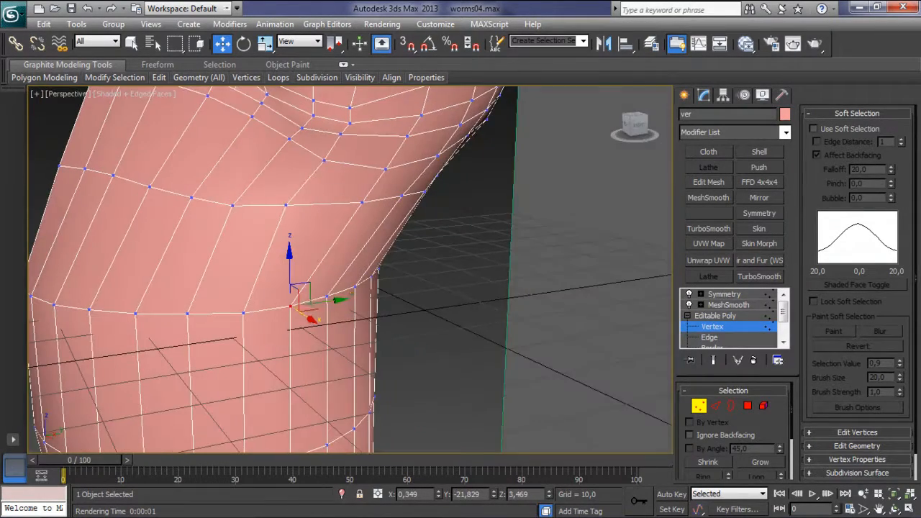
pyautogui.moveTo(350, 309); pyautogui.dragTo(352, 308)
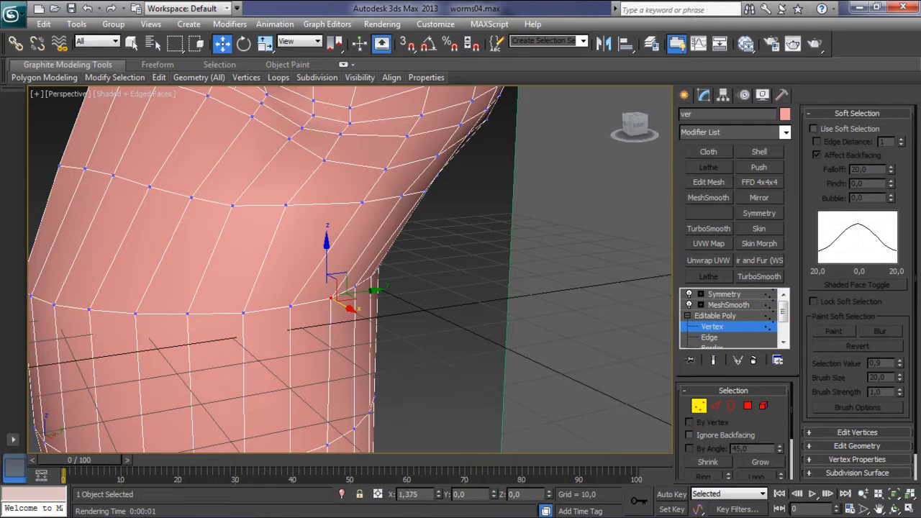
pyautogui.keyDown('alt'); pyautogui.moveTo(374, 289); pyautogui.dragTo(343, 288, button='middle'); pyautogui.keyUp('alt')
pyautogui.moveTo(394, 291); pyautogui.dragTo(396, 294)
pyautogui.keyDown('alt'); pyautogui.moveTo(395, 294); pyautogui.dragTo(345, 274, button='middle'); pyautogui.keyUp('alt')
# - Adjust the vertices of the neck row just below the mouth corner to even out their spacing
pyautogui.scroll(-5, 345, 273)
pyautogui.scroll(3, 346, 273)
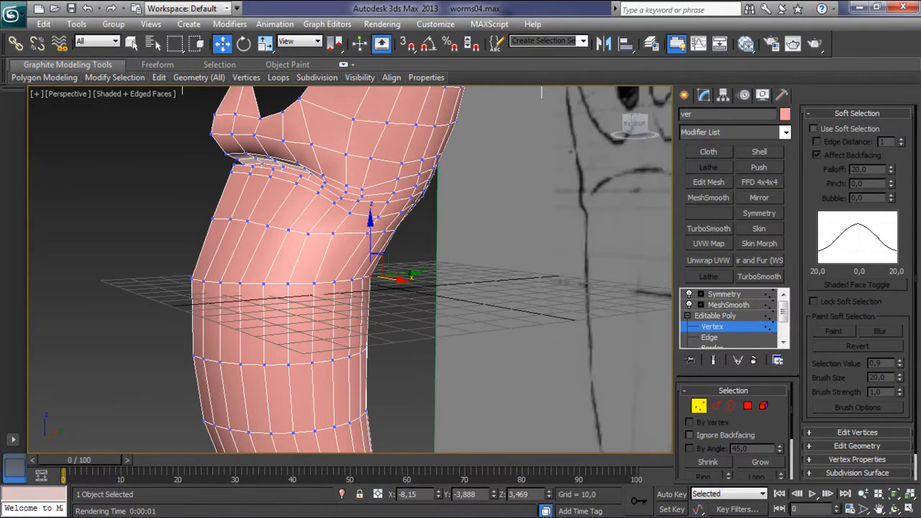
pyautogui.moveTo(333, 198); pyautogui.dragTo(333, 207)
pyautogui.keyDown('alt'); pyautogui.moveTo(333, 206); pyautogui.dragTo(316, 233, button='middle'); pyautogui.keyUp('alt')
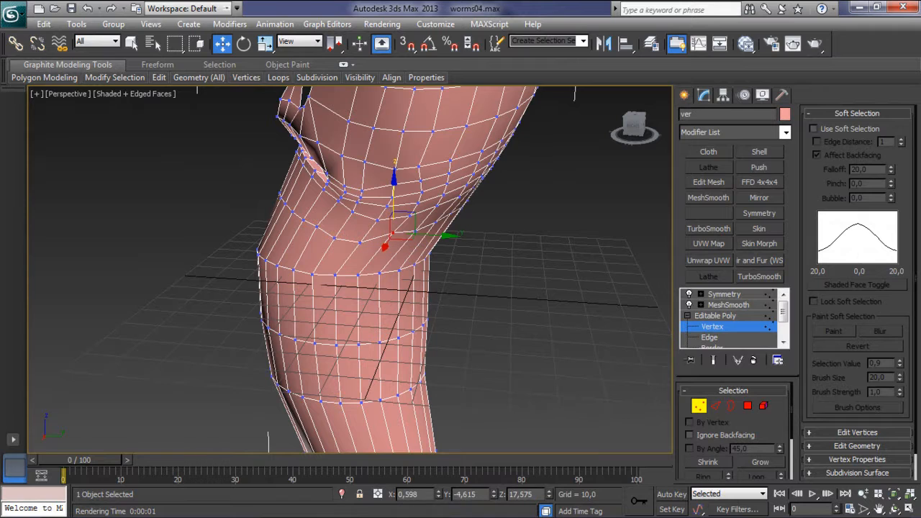
pyautogui.moveTo(425, 243); pyautogui.dragTo(418, 243)
pyautogui.keyDown('alt'); pyautogui.moveTo(418, 244); pyautogui.dragTo(443, 227, button='middle'); pyautogui.keyUp('alt')
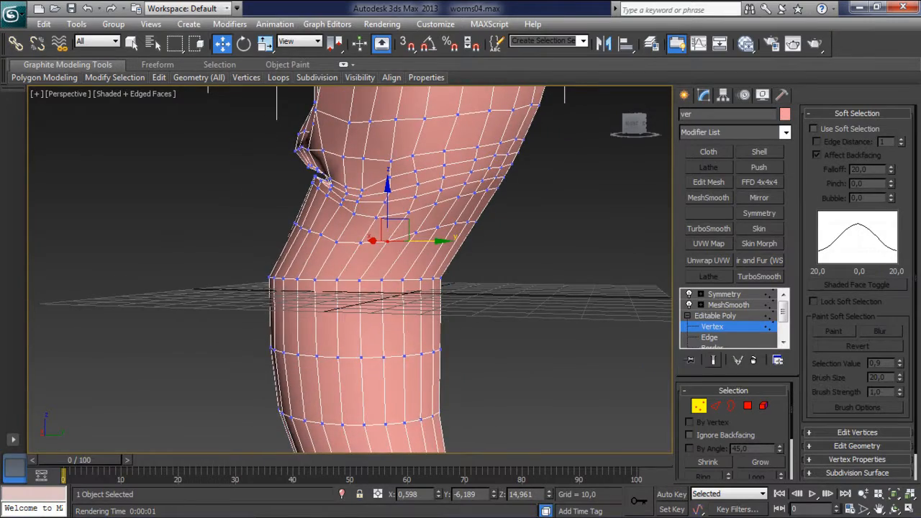
# - Show the full symmetrical result and move the cheek vertex beside the lower eye opening outward along X
pyautogui.click(713, 360)
pyautogui.scroll(-10, 360, 251)
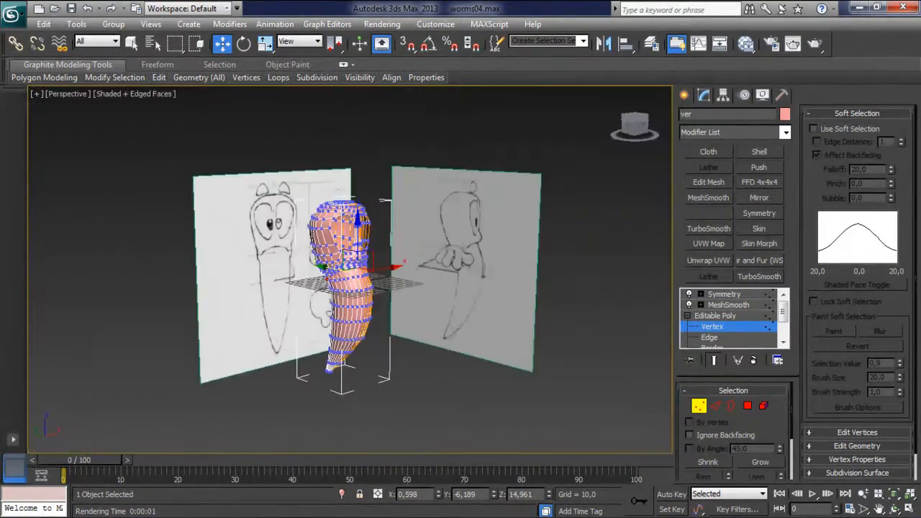
pyautogui.scroll(7, 359, 251)
pyautogui.moveTo(360, 252)
pyautogui.keyDown('alt'); pyautogui.mouseDown(button='middle')
pyautogui.moveTo(396, 259)
pyautogui.moveTo(374, 252)
pyautogui.moveTo(302, 262)
pyautogui.moveTo(284, 274)
pyautogui.moveTo(202, 273)
pyautogui.moveTo(353, 265)
pyautogui.moveTo(277, 280)
pyautogui.mouseUp(button='middle'); pyautogui.keyUp('alt')
pyautogui.scroll(-3, 360, 252)
pyautogui.scroll(3, 349, 269)
pyautogui.moveTo(349, 269); pyautogui.dragTo(341, 345, button='middle')
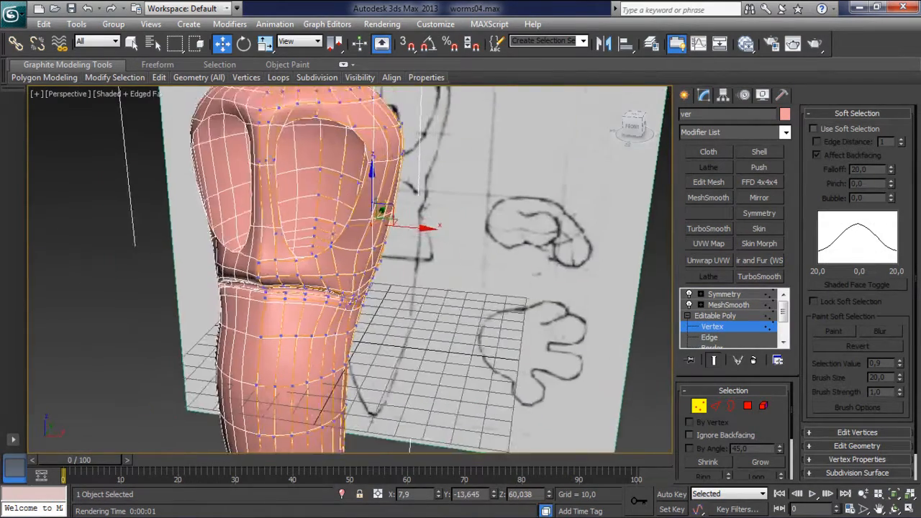
pyautogui.scroll(2, 338, 288)
pyautogui.moveTo(338, 288)
pyautogui.keyDown('alt'); pyautogui.mouseDown(button='middle')
pyautogui.moveTo(382, 287)
pyautogui.moveTo(377, 248)
pyautogui.mouseUp(button='middle'); pyautogui.keyUp('alt')
pyautogui.moveTo(396, 242); pyautogui.dragTo(405, 242)
pyautogui.moveTo(404, 242)
pyautogui.keyDown('alt'); pyautogui.mouseDown(button='middle')
pyautogui.moveTo(302, 243)
pyautogui.moveTo(367, 276)
pyautogui.moveTo(388, 267)
pyautogui.moveTo(338, 268)
pyautogui.mouseUp(button='middle'); pyautogui.keyUp('alt')
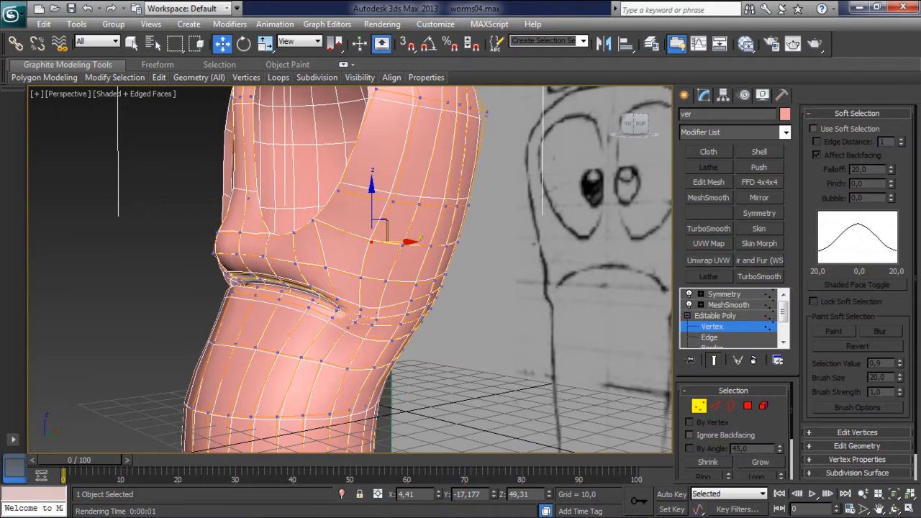
# - Reposition the vertices at the base of the ridge between the eyes, just above the upper lip
pyautogui.scroll(-5, 350, 270)
pyautogui.moveTo(216, 237)
pyautogui.keyDown('alt'); pyautogui.mouseDown(button='middle')
pyautogui.moveTo(273, 231)
pyautogui.moveTo(266, 180)
pyautogui.moveTo(327, 203)
pyautogui.moveTo(248, 201)
pyautogui.moveTo(244, 216)
pyautogui.moveTo(237, 208)
pyautogui.moveTo(360, 216)
pyautogui.mouseUp(button='middle'); pyautogui.keyUp('alt')
pyautogui.moveTo(360, 309); pyautogui.dragTo(359, 238, button='middle')
pyautogui.scroll(4, 360, 277)
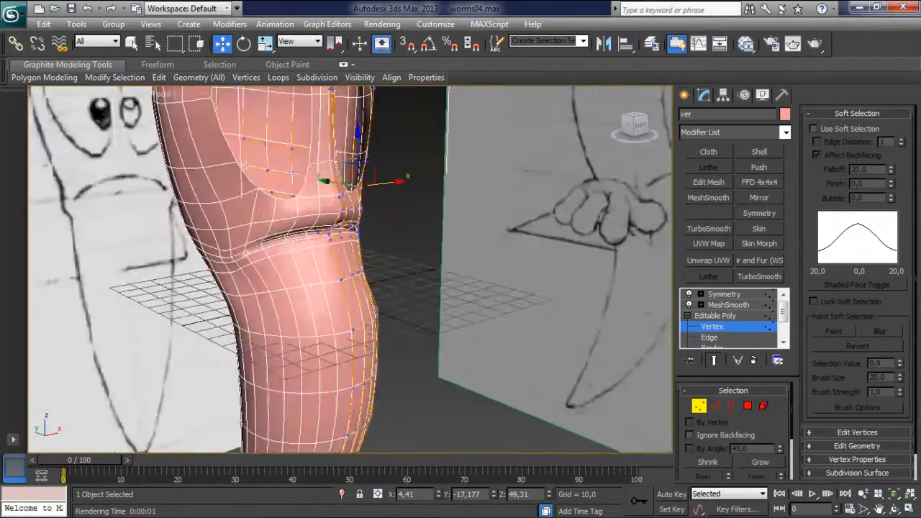
pyautogui.keyDown('alt'); pyautogui.moveTo(360, 277); pyautogui.dragTo(458, 389, button='middle'); pyautogui.keyUp('alt')
pyautogui.scroll(4, 350, 270)
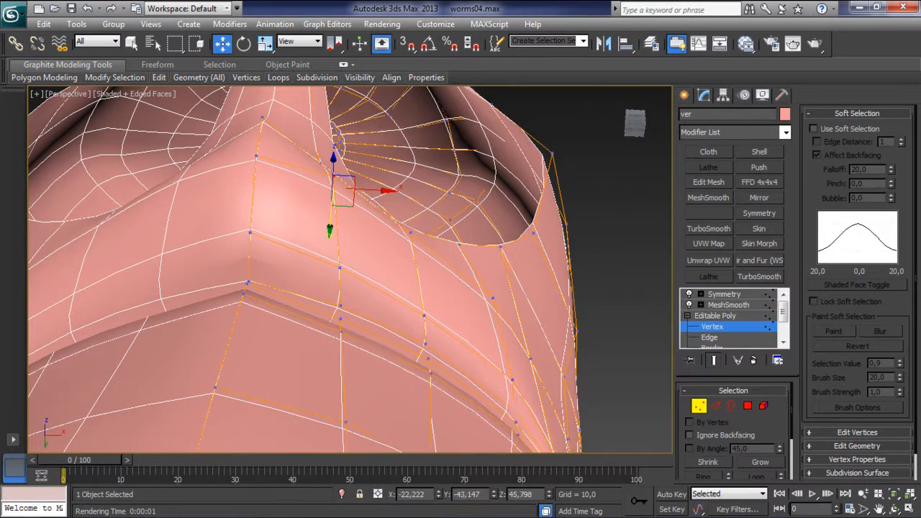
pyautogui.moveTo(344, 180); pyautogui.dragTo(421, 222)
pyautogui.click(262, 117)
pyautogui.moveTo(263, 148); pyautogui.dragTo(263, 180)
# - Move the vertices at the mouth corner outward to refine the end of the lips
pyautogui.scroll(-4, 350, 269)
pyautogui.keyDown('alt'); pyautogui.moveTo(503, 216); pyautogui.dragTo(544, 334, button='middle'); pyautogui.keyUp('alt')
pyautogui.scroll(5, 544, 334)
pyautogui.click(341, 273)
pyautogui.keyDown('alt'); pyautogui.moveTo(341, 273); pyautogui.dragTo(379, 280, button='middle'); pyautogui.keyUp('alt')
pyautogui.moveTo(341, 257); pyautogui.dragTo(385, 271)
pyautogui.keyDown('alt'); pyautogui.moveTo(386, 270); pyautogui.dragTo(419, 273, button='middle'); pyautogui.keyUp('alt')
# - Shift the vertex just below the mouth corner slightly outward along X and clear the selection
pyautogui.click(371, 324)
pyautogui.keyDown('alt'); pyautogui.moveTo(370, 324); pyautogui.dragTo(352, 339, button='middle'); pyautogui.keyUp('alt')
pyautogui.moveTo(406, 334); pyautogui.dragTo(410, 335)
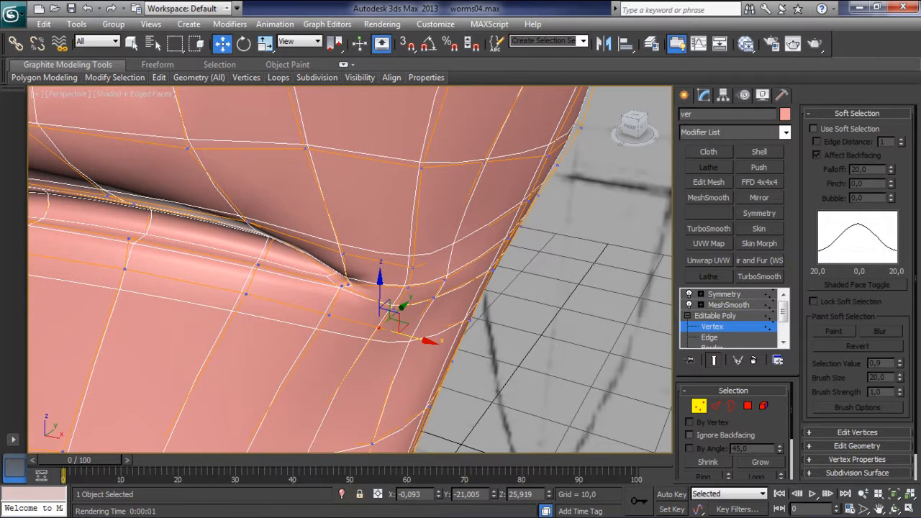
pyautogui.hotkey('ctrl', 'd')
pyautogui.keyDown('alt'); pyautogui.moveTo(380, 264); pyautogui.dragTo(364, 201, button='middle'); pyautogui.keyUp('alt')
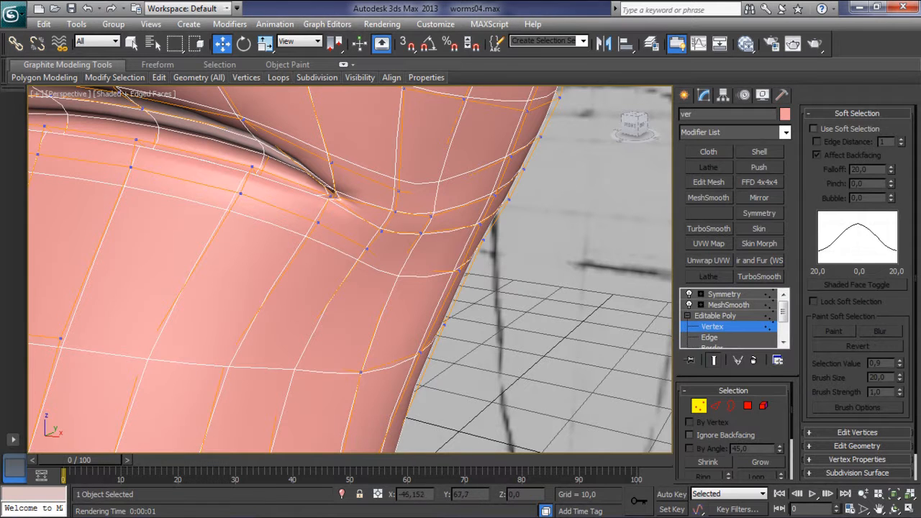
# - Move the cheek vertex beside the mouth corner outward along X and fine-tune its position
pyautogui.click(395, 253)
pyautogui.keyDown('alt'); pyautogui.moveTo(396, 254); pyautogui.dragTo(403, 324, button='middle'); pyautogui.keyUp('alt')
pyautogui.moveTo(428, 282); pyautogui.dragTo(436, 285)
pyautogui.moveTo(405, 229); pyautogui.dragTo(405, 224)
pyautogui.keyDown('alt'); pyautogui.moveTo(404, 224); pyautogui.dragTo(115, 209, button='middle'); pyautogui.keyUp('alt')
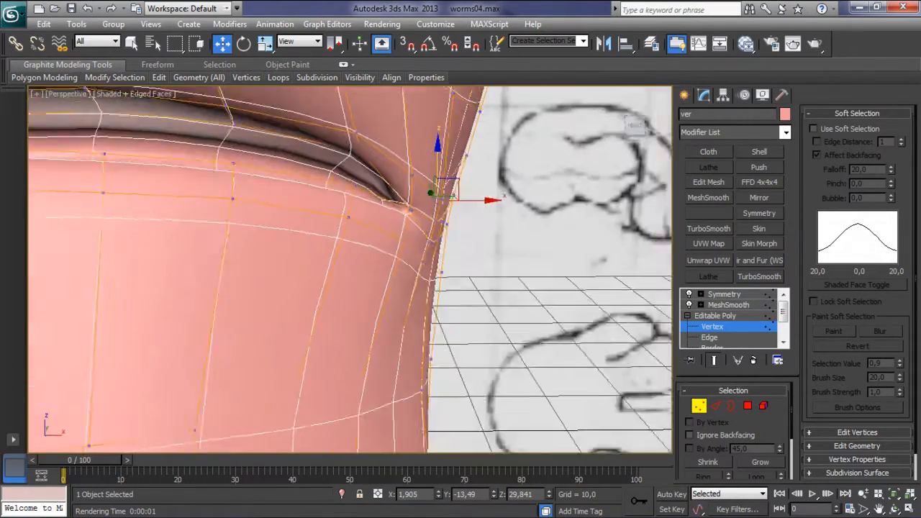
pyautogui.keyDown('alt'); pyautogui.moveTo(431, 209); pyautogui.dragTo(432, 198, button='middle'); pyautogui.keyUp('alt')
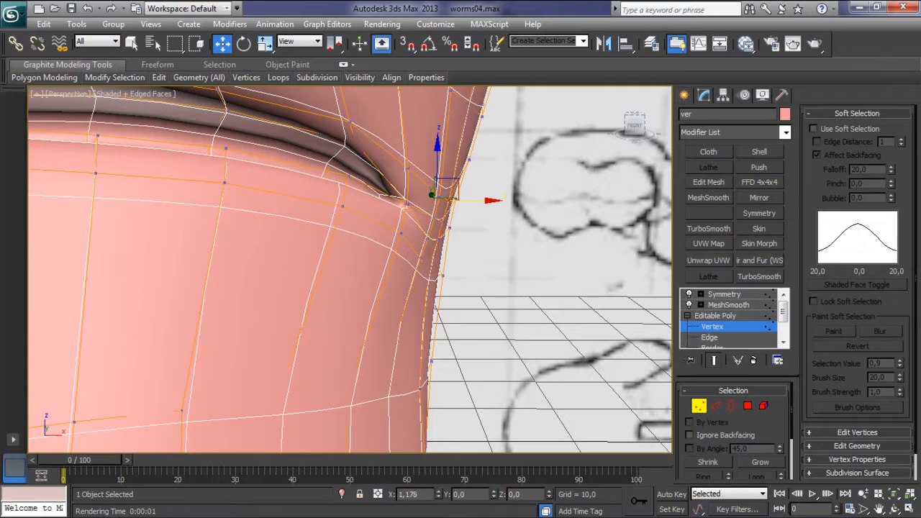
# - Lower the cheek vertex above the mouth slightly to smooth the transition towards the lips
pyautogui.scroll(-3, 345, 288)
pyautogui.moveTo(346, 288)
pyautogui.keyDown('alt'); pyautogui.mouseDown(button='middle')
pyautogui.moveTo(231, 295)
pyautogui.moveTo(323, 291)
pyautogui.moveTo(271, 263)
pyautogui.mouseUp(button='middle'); pyautogui.keyUp('alt')
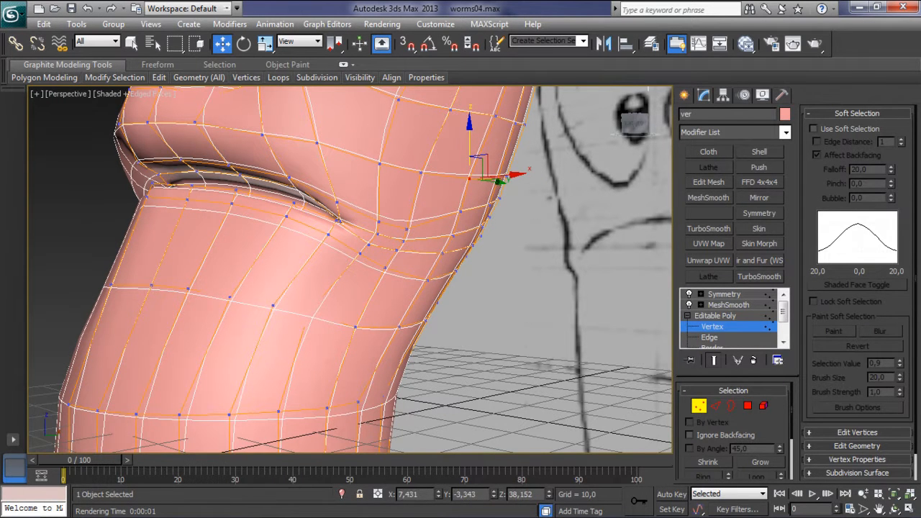
pyautogui.moveTo(317, 115); pyautogui.dragTo(317, 124)
pyautogui.scroll(-3, 288, 260)
pyautogui.keyDown('alt'); pyautogui.moveTo(288, 260); pyautogui.dragTo(503, 354, button='middle'); pyautogui.keyUp('alt')
pyautogui.scroll(3, 350, 269)
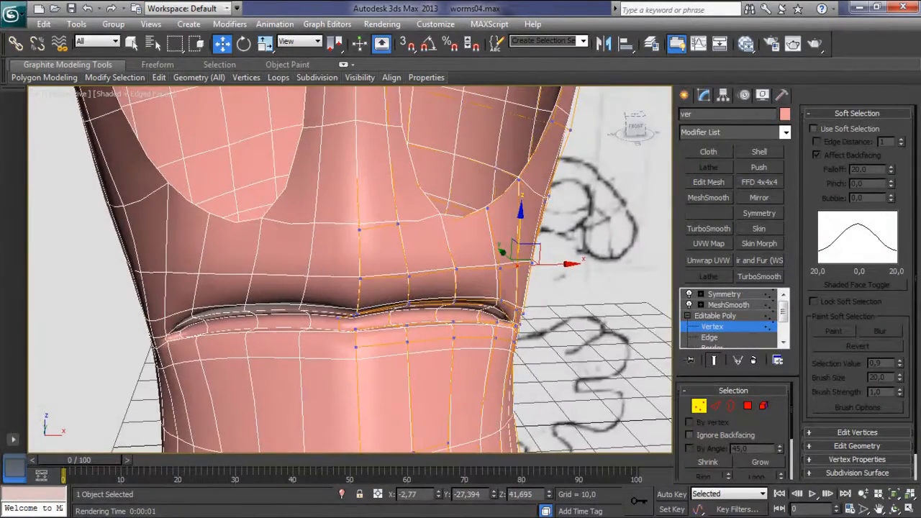
# - Lower the vertices along the upper lip near the mouth corner slightly along Z to curve the mouth downward
pyautogui.scroll(4, 350, 269)
pyautogui.scroll(1, 349, 269)
pyautogui.moveTo(350, 269); pyautogui.dragTo(325, 205, button='middle')
pyautogui.click(447, 280)
pyautogui.moveTo(447, 244); pyautogui.dragTo(446, 257)
pyautogui.click(532, 283)
pyautogui.moveTo(534, 238); pyautogui.dragTo(534, 247)
pyautogui.moveTo(534, 247); pyautogui.dragTo(374, 209, button='middle')
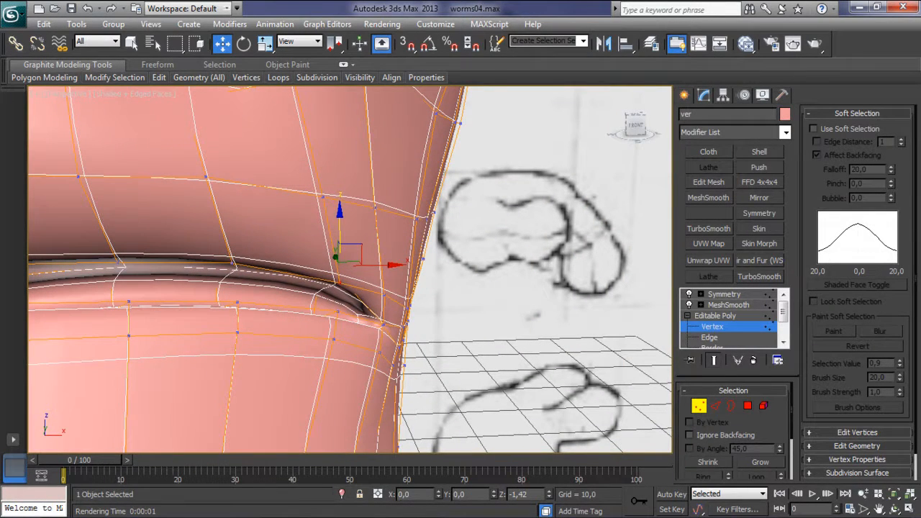
pyautogui.moveTo(384, 252); pyautogui.dragTo(384, 261)
# - Enable soft selection and adjust the height of the vertex at the top of the head
pyautogui.keyDown('alt'); pyautogui.moveTo(384, 261); pyautogui.dragTo(524, 363, button='middle'); pyautogui.keyUp('alt')
pyautogui.scroll(-5, 523, 411)
pyautogui.keyDown('alt'); pyautogui.moveTo(523, 412); pyautogui.dragTo(502, 445, button='middle'); pyautogui.keyUp('alt')
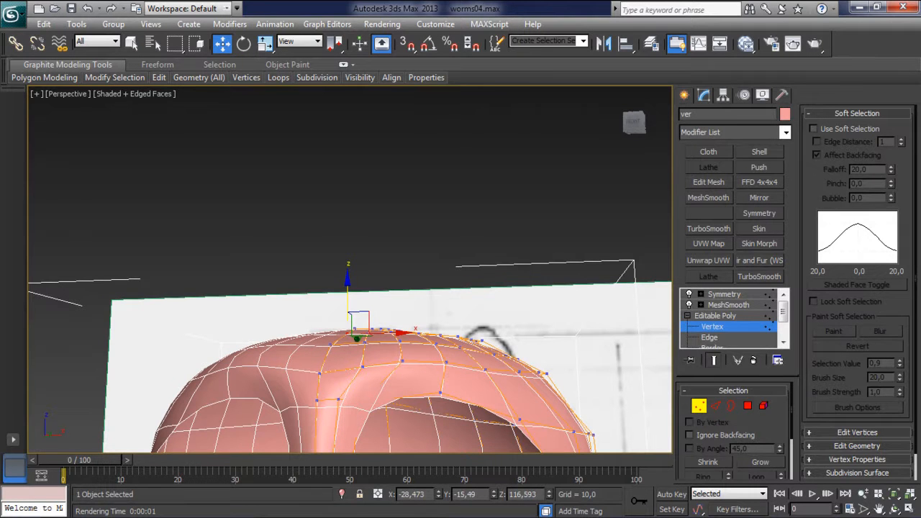
pyautogui.click(814, 128)
pyautogui.moveTo(379, 291); pyautogui.dragTo(379, 289)
pyautogui.scroll(2, 379, 288)
pyautogui.moveTo(379, 288)
pyautogui.keyDown('alt'); pyautogui.mouseDown(button='middle')
pyautogui.moveTo(380, 310)
pyautogui.moveTo(400, 295)
pyautogui.moveTo(399, 306)
pyautogui.moveTo(387, 291)
pyautogui.mouseUp(button='middle'); pyautogui.keyUp('alt')
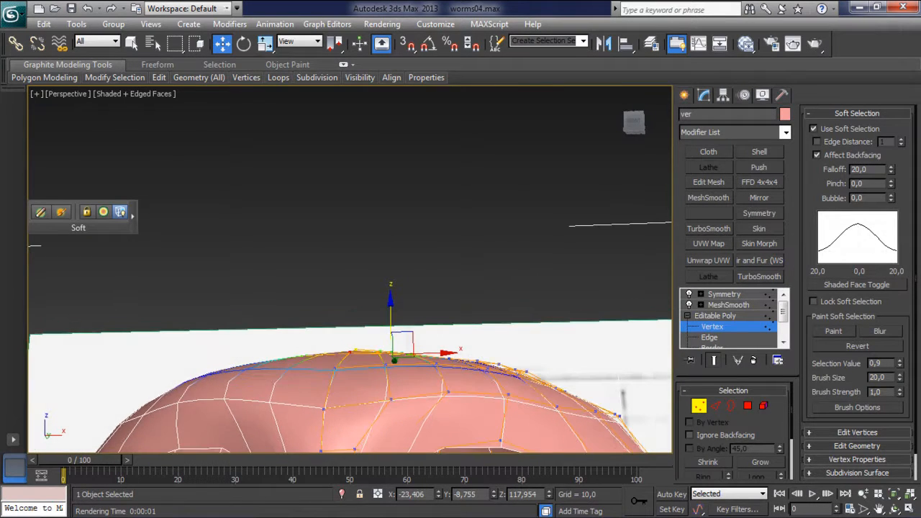
# - With soft selection on, reshape the front of the skull, lowering a side vertex slightly and raising the brow vertex along Z
pyautogui.click(499, 363)
pyautogui.moveTo(472, 324); pyautogui.dragTo(472, 327)
pyautogui.moveTo(472, 327); pyautogui.dragTo(482, 259, button='middle')
pyautogui.scroll(-2, 350, 269)
pyautogui.click(372, 294)
pyautogui.keyDown('alt'); pyautogui.moveTo(372, 294); pyautogui.dragTo(369, 264, button='middle'); pyautogui.keyUp('alt')
pyautogui.moveTo(370, 270); pyautogui.dragTo(370, 264)
# - Turn off soft selection and move the upper side vertex of the head backward along Y
pyautogui.scroll(-3, 370, 265)
pyautogui.keyDown('alt'); pyautogui.moveTo(370, 265); pyautogui.dragTo(232, 360, button='middle'); pyautogui.keyUp('alt')
pyautogui.scroll(4, 350, 276)
pyautogui.moveTo(349, 276); pyautogui.dragTo(157, 205, button='middle')
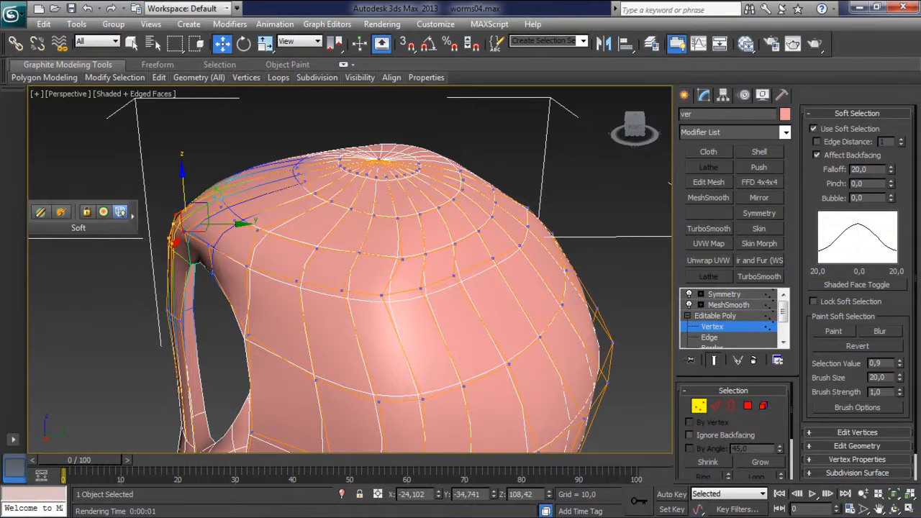
pyautogui.click(382, 294)
pyautogui.moveTo(421, 277); pyautogui.dragTo(450, 278)
pyautogui.hotkey('shift', 's')
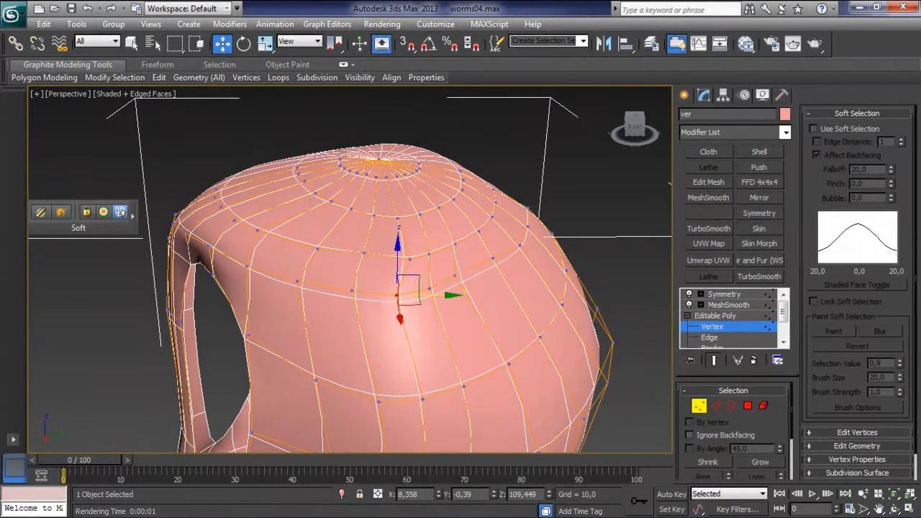
# - Shift the neighbouring vertices on the upper side of the head along Y to even out their spacing
pyautogui.moveTo(431, 295); pyautogui.dragTo(461, 295)
pyautogui.moveTo(352, 291); pyautogui.dragTo(364, 291)
pyautogui.click(297, 281)
pyautogui.moveTo(297, 282); pyautogui.dragTo(306, 281)
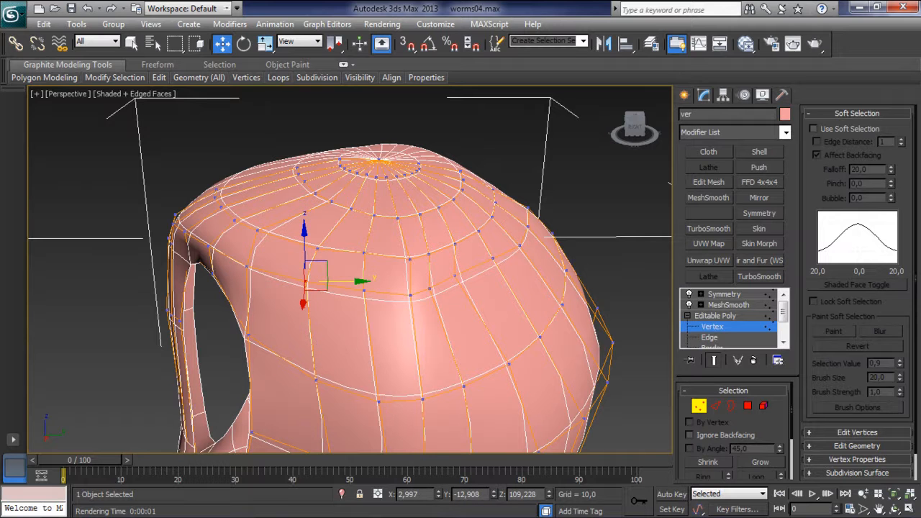
pyautogui.click(410, 259)
pyautogui.moveTo(410, 259); pyautogui.dragTo(406, 259)
# - Reposition the vertices toward the back of the head's upper side to redistribute the edge loops
pyautogui.moveTo(430, 288); pyautogui.dragTo(491, 275)
pyautogui.click(456, 275)
pyautogui.keyDown('alt'); pyautogui.moveTo(491, 276); pyautogui.dragTo(583, 367, button='middle'); pyautogui.keyUp('alt')
pyautogui.click(471, 326)
pyautogui.moveTo(503, 335); pyautogui.dragTo(520, 349)
pyautogui.click(507, 345)
pyautogui.keyDown('alt'); pyautogui.moveTo(520, 348); pyautogui.dragTo(562, 181, button='middle'); pyautogui.keyUp('alt')
pyautogui.keyDown('alt'); pyautogui.moveTo(503, 288); pyautogui.dragTo(368, 293, button='middle'); pyautogui.keyUp('alt')
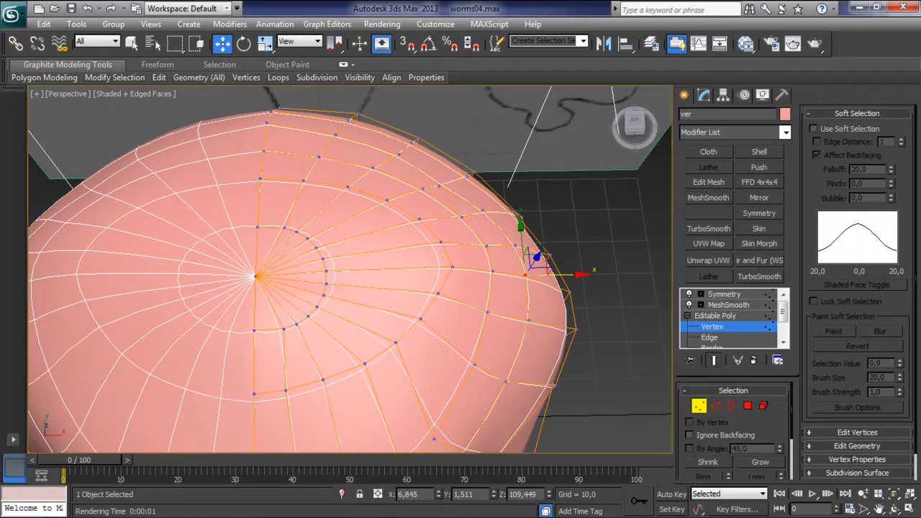
# - Move the side vertices of the second ring around the crown inward to round that loop
pyautogui.click(441, 268)
pyautogui.moveTo(441, 268); pyautogui.dragTo(415, 320)
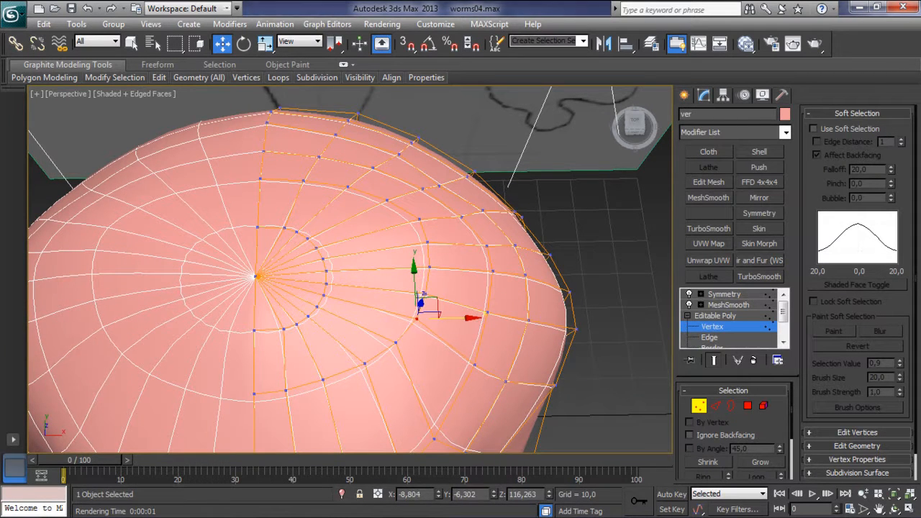
pyautogui.hotkey('ctrl', 'z')
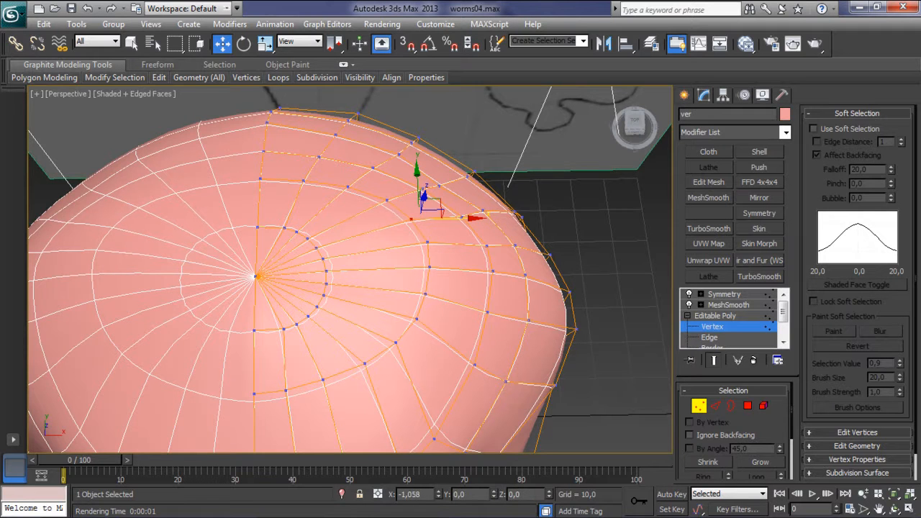
pyautogui.moveTo(411, 219); pyautogui.dragTo(402, 180, button='middle')
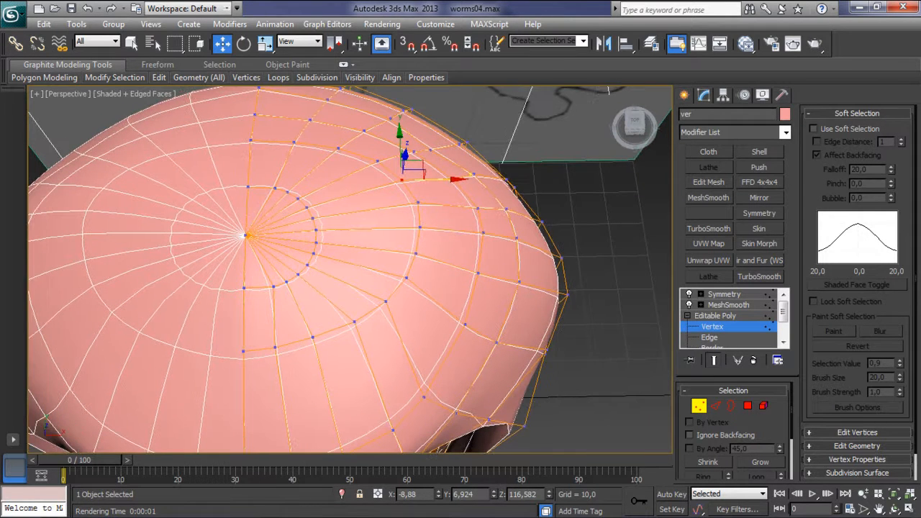
# - Pull the side vertices of the next ring inward along X and adjust the back centre vertex along Y
pyautogui.click(483, 232)
pyautogui.moveTo(504, 233); pyautogui.dragTo(496, 209)
pyautogui.click(476, 208)
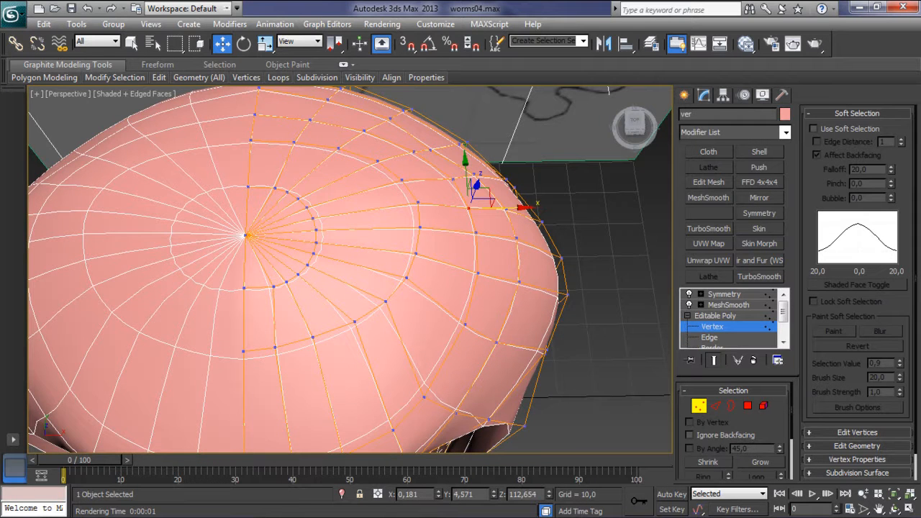
pyautogui.moveTo(496, 209); pyautogui.dragTo(514, 281, button='middle')
pyautogui.click(274, 151)
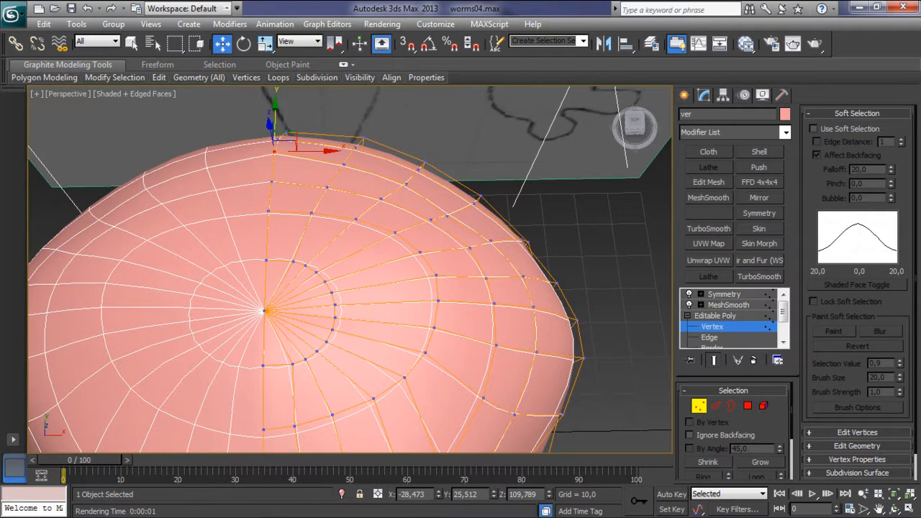
pyautogui.moveTo(275, 119); pyautogui.dragTo(275, 125)
# - Pull the outermost vertices on the side of the head slightly inward along X
pyautogui.moveTo(335, 317); pyautogui.dragTo(306, 210, button='middle')
pyautogui.click(558, 269)
pyautogui.moveTo(590, 268); pyautogui.dragTo(584, 268)
pyautogui.click(586, 230)
pyautogui.click(552, 231)
pyautogui.moveTo(590, 231); pyautogui.dragTo(584, 231)
pyautogui.click(552, 268)
pyautogui.moveTo(590, 267); pyautogui.dragTo(585, 268)
# - Move the outer side vertex nearer the eye opening slightly inward along X
pyautogui.moveTo(360, 302); pyautogui.dragTo(362, 222, button='middle')
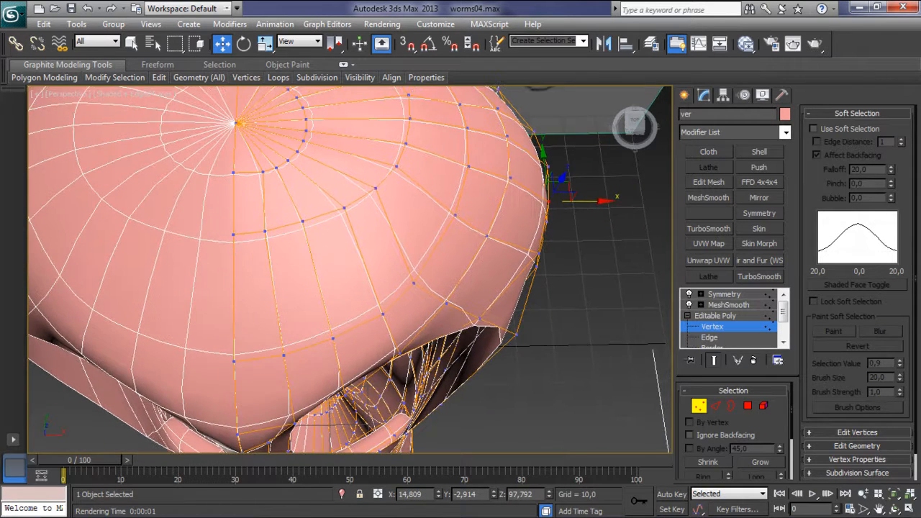
pyautogui.click(487, 236)
pyautogui.moveTo(487, 236); pyautogui.dragTo(442, 244, button='middle')
pyautogui.click(498, 270)
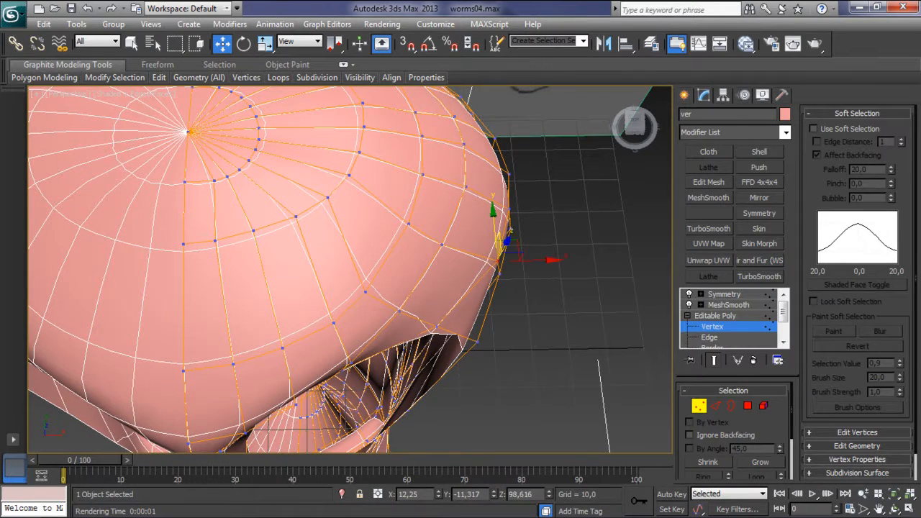
pyautogui.moveTo(532, 269); pyautogui.dragTo(525, 270)
# - Adjust the vertices above the outer eye opening and the nearby crown ring vertex to smooth the top of the head
pyautogui.click(436, 326)
pyautogui.moveTo(472, 326); pyautogui.dragTo(441, 311)
pyautogui.click(399, 311)
pyautogui.moveTo(405, 276)
pyautogui.mouseDown()
pyautogui.moveTo(366, 252)
pyautogui.moveTo(403, 284)
pyautogui.mouseUp()
pyautogui.click(365, 292)
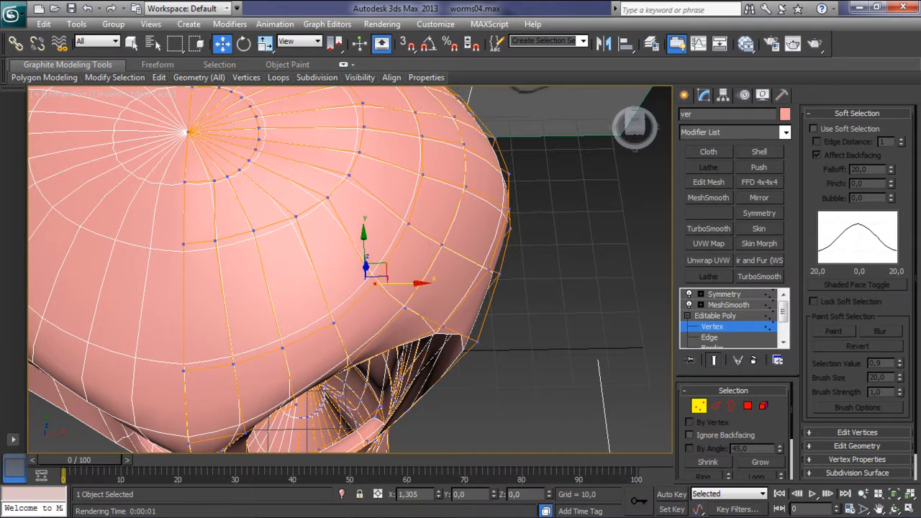
pyautogui.click(318, 196)
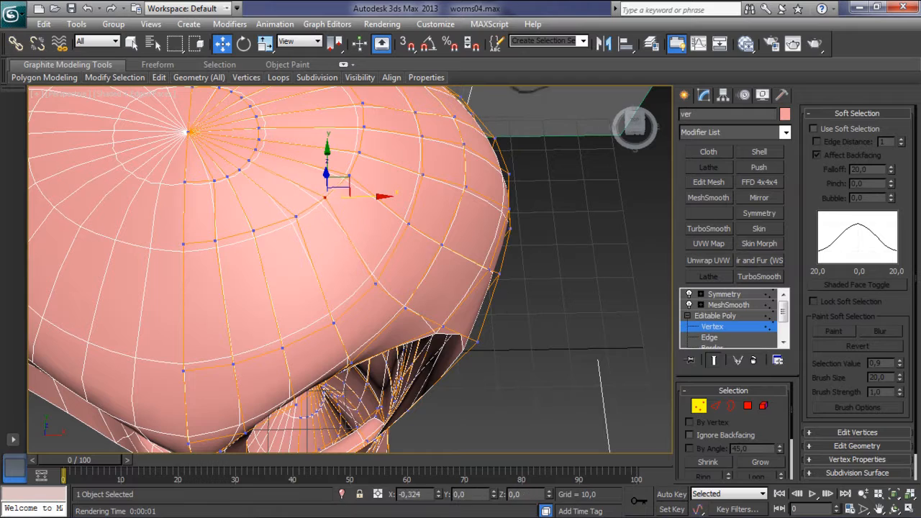
pyautogui.moveTo(318, 155); pyautogui.dragTo(318, 160)
# - Examine the reshaped head, mouth and body from the side and the front
pyautogui.keyDown('alt'); pyautogui.moveTo(318, 160); pyautogui.dragTo(202, 97, button='middle'); pyautogui.keyUp('alt')
pyautogui.keyDown('alt'); pyautogui.moveTo(331, 238); pyautogui.dragTo(523, 201, button='middle'); pyautogui.keyUp('alt')
pyautogui.scroll(-3, 350, 269)
pyautogui.keyDown('alt'); pyautogui.moveTo(302, 288); pyautogui.dragTo(424, 288, button='middle'); pyautogui.keyUp('alt')
pyautogui.scroll(-3, 366, 274)
pyautogui.moveTo(350, 323); pyautogui.dragTo(392, 238, button='middle')
pyautogui.scroll(5, 392, 269)
pyautogui.moveTo(562, 309); pyautogui.dragTo(126, 237, button='middle')
pyautogui.moveTo(350, 269); pyautogui.dragTo(309, 298, button='middle')
pyautogui.scroll(-5, 349, 269)
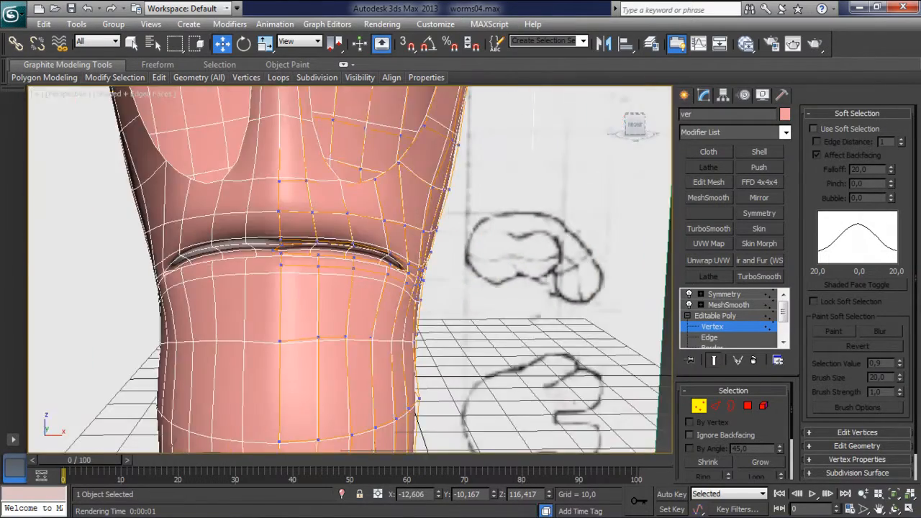
pyautogui.keyDown('alt'); pyautogui.moveTo(350, 269); pyautogui.dragTo(350, 288, button='middle'); pyautogui.keyUp('alt')
pyautogui.scroll(-3, 350, 269)
pyautogui.moveTo(352, 323); pyautogui.dragTo(353, 281, button='middle')
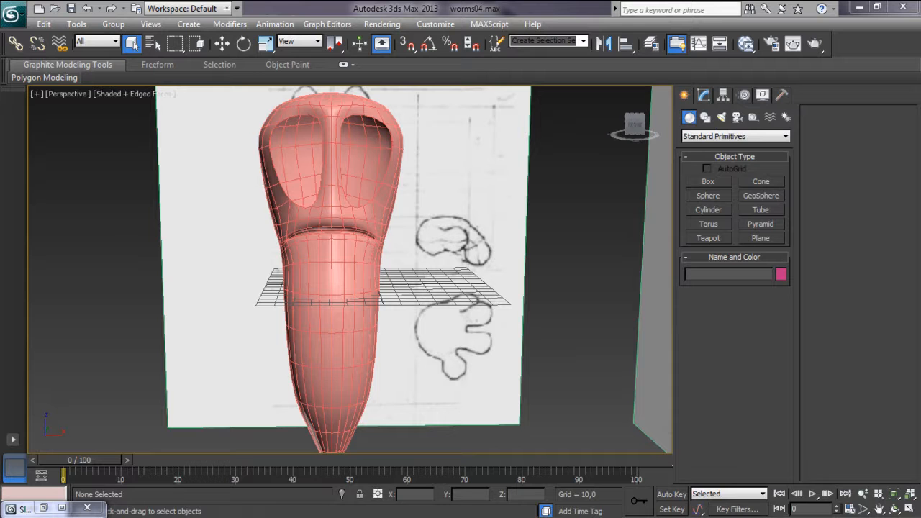
# - Switch to Chrome and view the Google image results for "oeil cartoon"
pyautogui.click(858, 7)
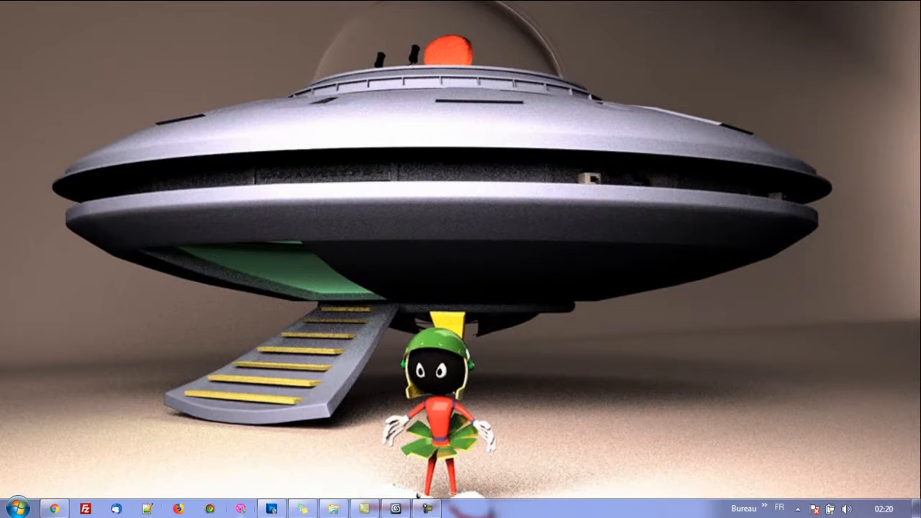
pyautogui.click(54, 509)
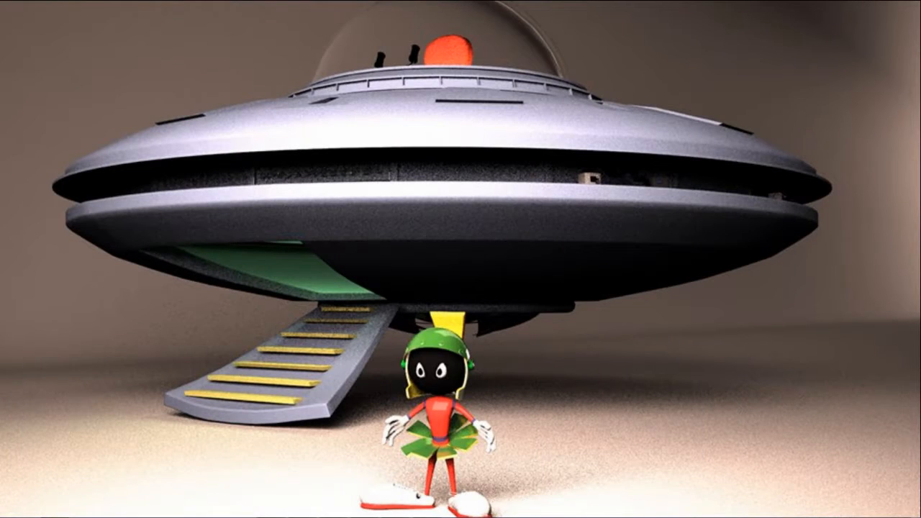
pyautogui.click(53, 509)
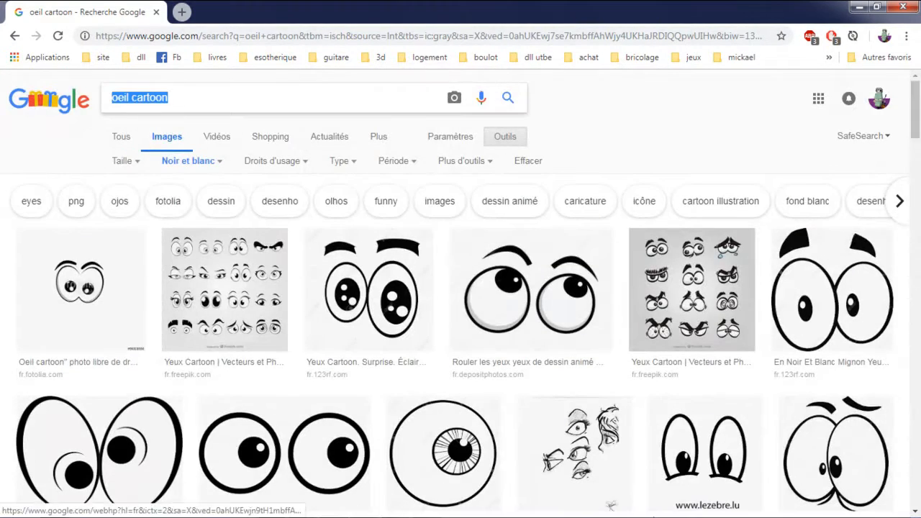
# - Switch to Photoshop, create a new 300 × 300 pixel document and convert its background into the regular layer Calque 0
pyautogui.click(271, 509)
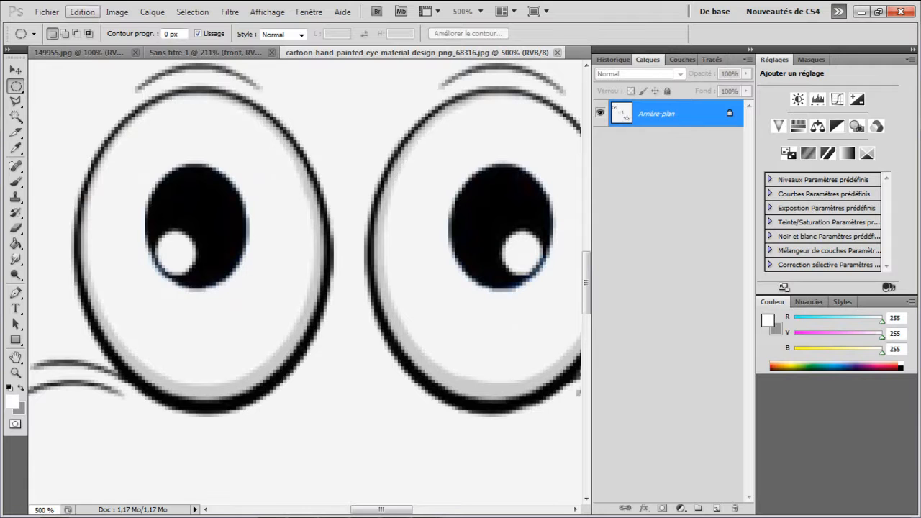
pyautogui.hotkey('alt', 'f')
pyautogui.press('Return')
pyautogui.press('Tab')
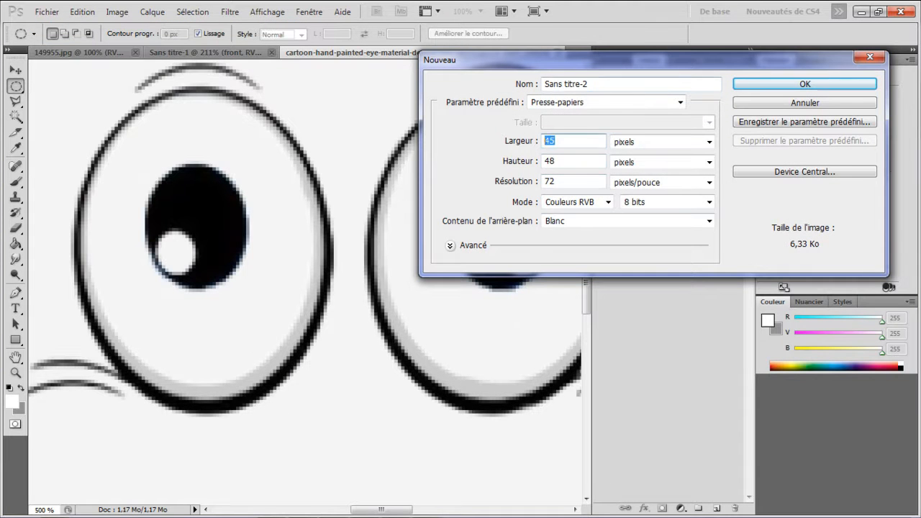
pyautogui.write('300')
pyautogui.press('Tab')
pyautogui.write('300')
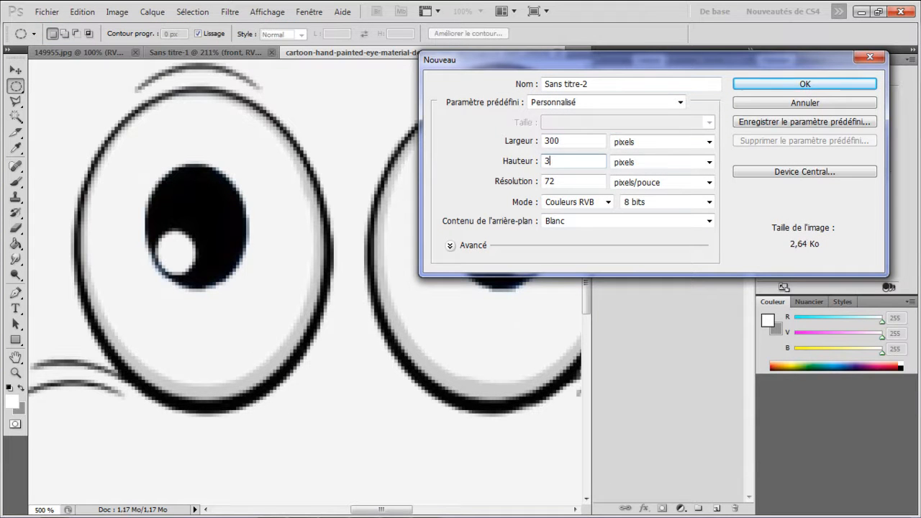
pyautogui.press('Return')
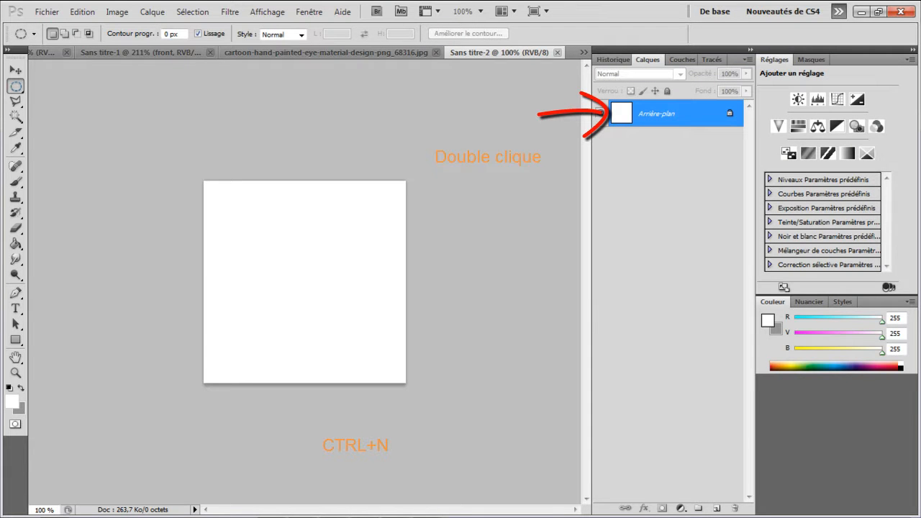
pyautogui.doubleClick(621, 113)
pyautogui.click(587, 154)
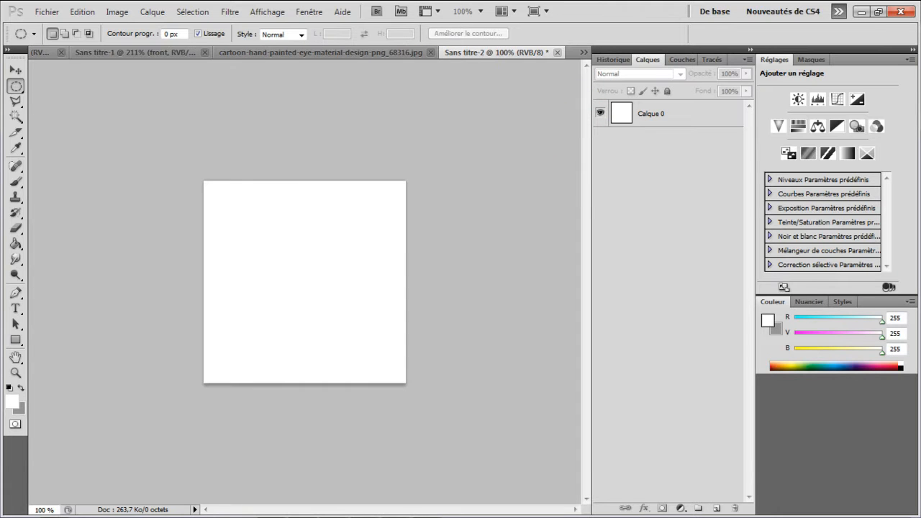
pyautogui.moveTo(289, 267); pyautogui.dragTo(314, 310)
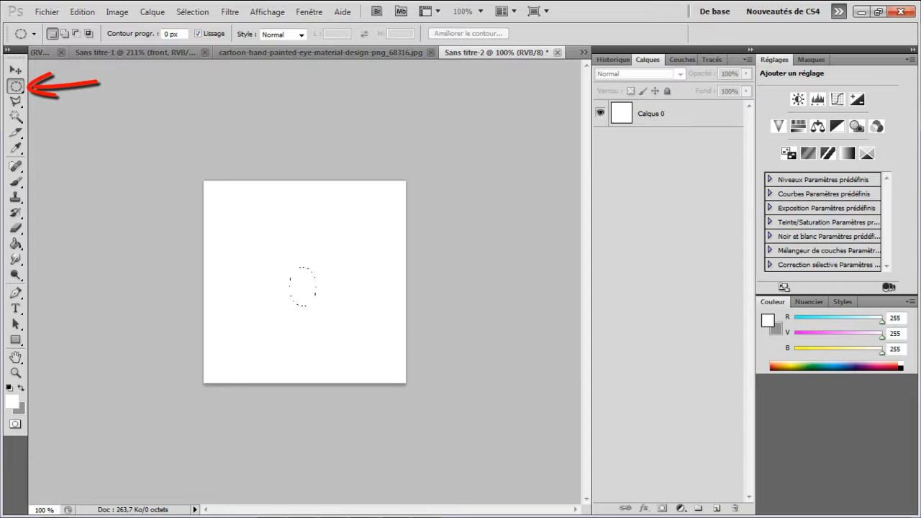
pyautogui.moveTo(313, 297); pyautogui.dragTo(320, 295)
pyautogui.hotkey('ctrl', 'd')
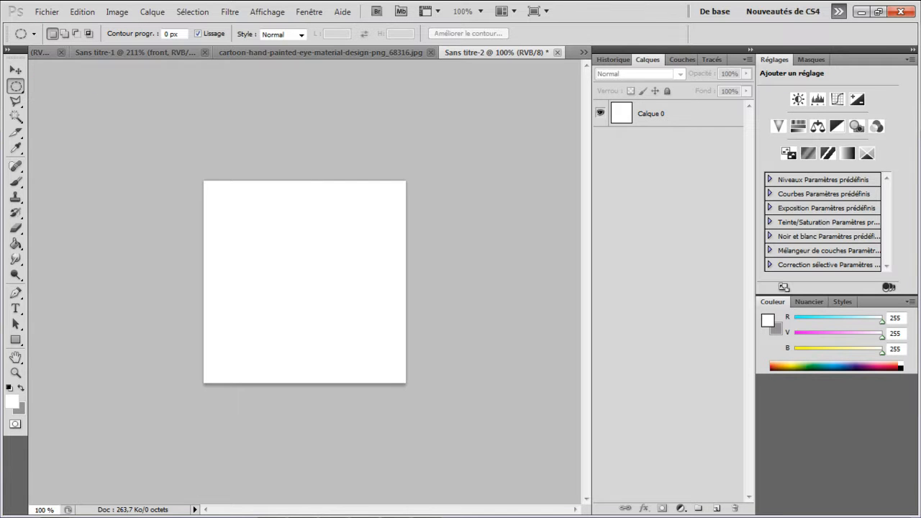
# - Fill a small circular selection on Calque 0 with black as the pupil, deselect it and move it to the canvas centre
pyautogui.keyDown('shift'); pyautogui.moveTo(334, 310); pyautogui.dragTo(336, 312); pyautogui.keyUp('shift')
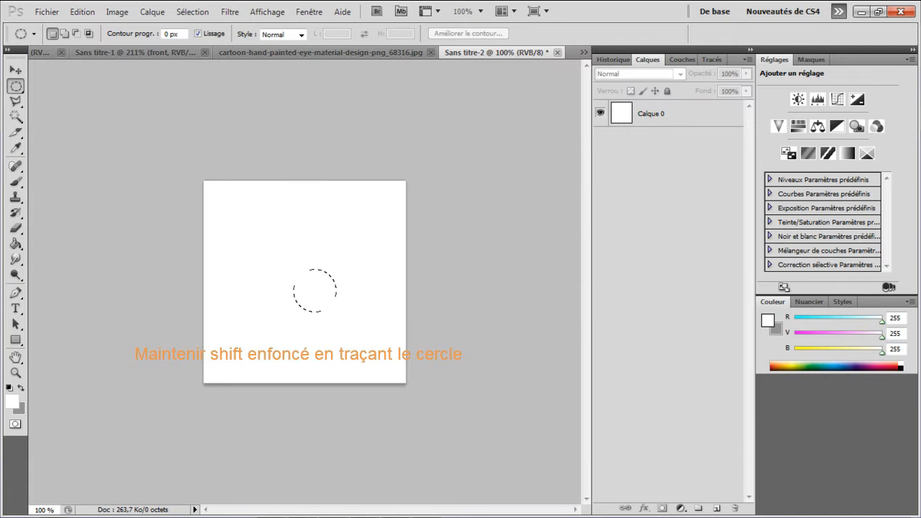
pyautogui.moveTo(551, 278); pyautogui.dragTo(542, 293)
pyautogui.press('Return')
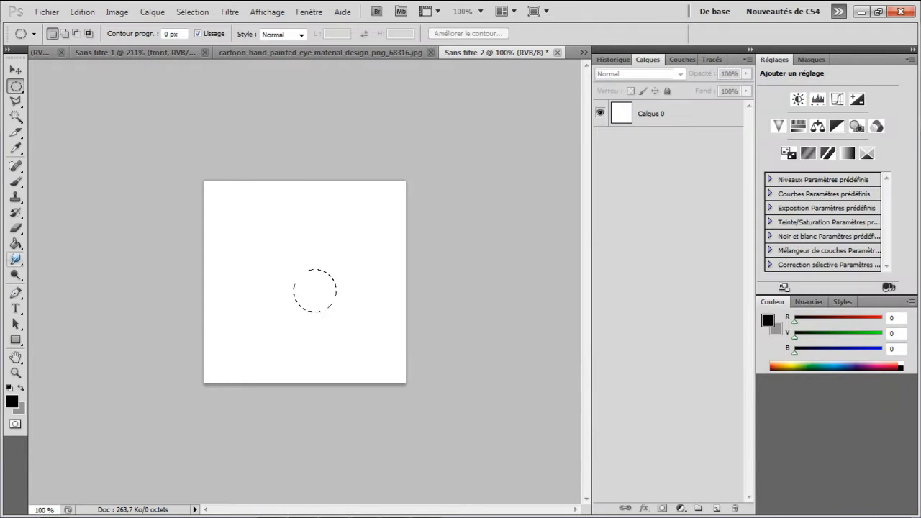
pyautogui.press('g')
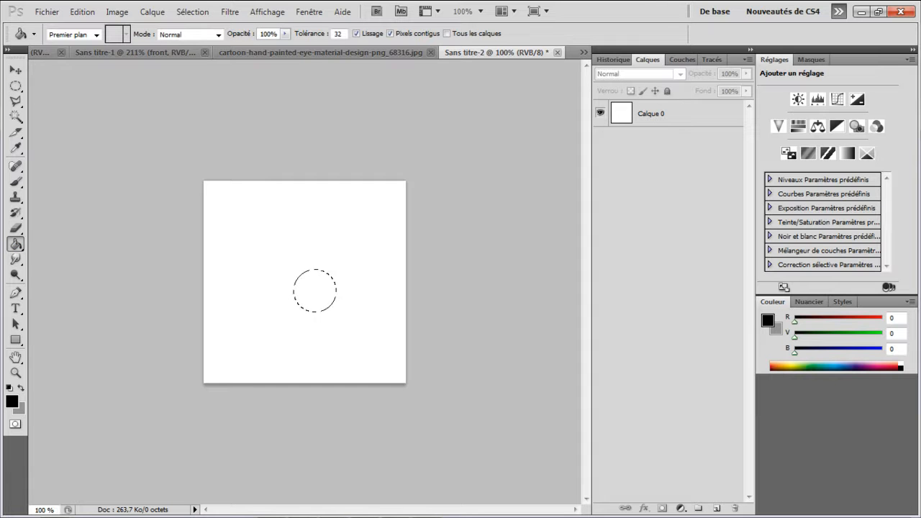
pyautogui.press('Return')
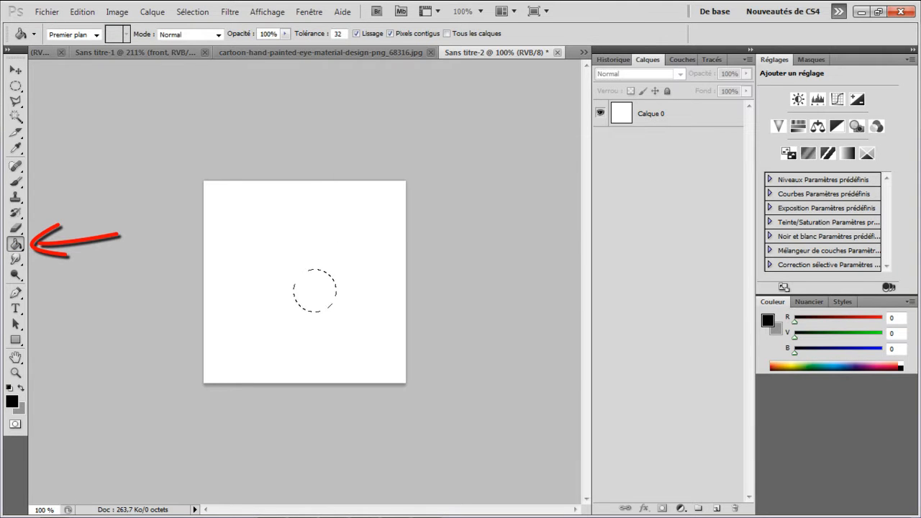
pyautogui.click(676, 113)
pyautogui.click(314, 291)
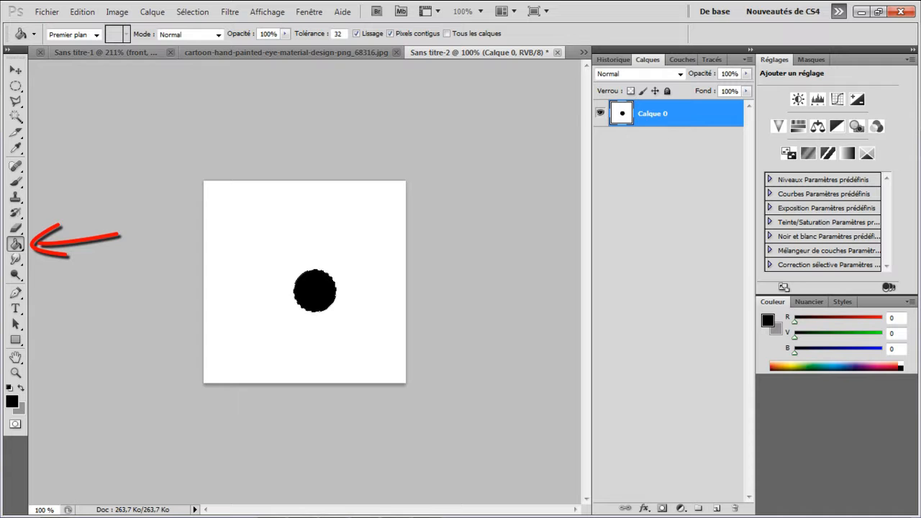
pyautogui.press('m')
pyautogui.hotkey('ctrl', 'd')
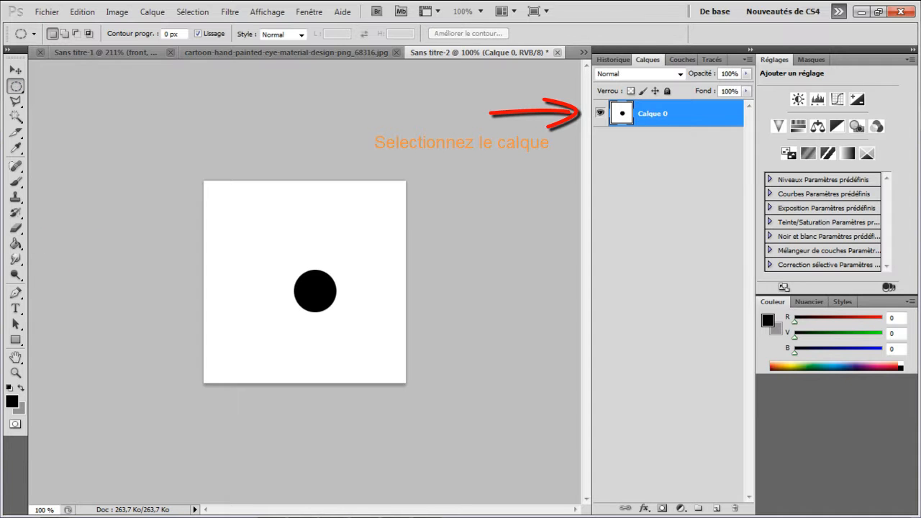
pyautogui.click(15, 70)
pyautogui.moveTo(315, 291); pyautogui.dragTo(300, 279)
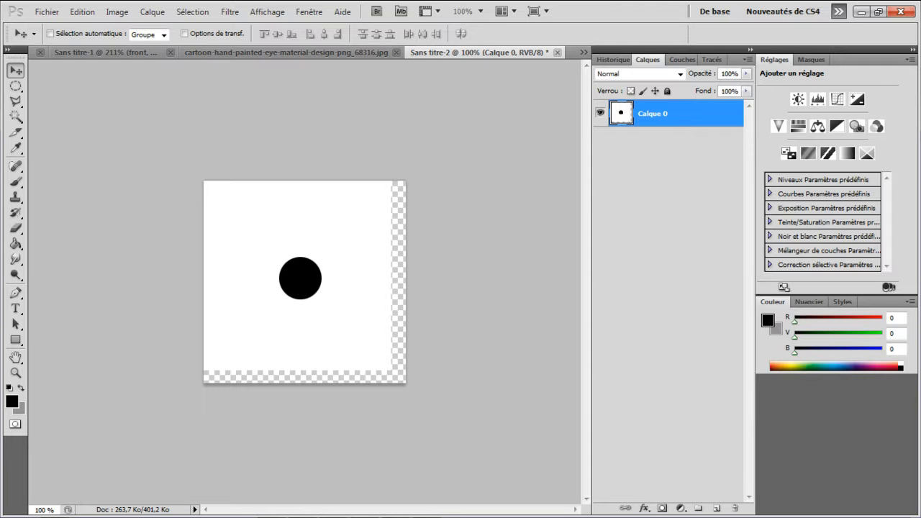
# - Add a new layer beneath Calque 0 and fill it with white (ffffff) as the background
pyautogui.hotkey('ctrl', 'shift', 'n')
pyautogui.press('Return')
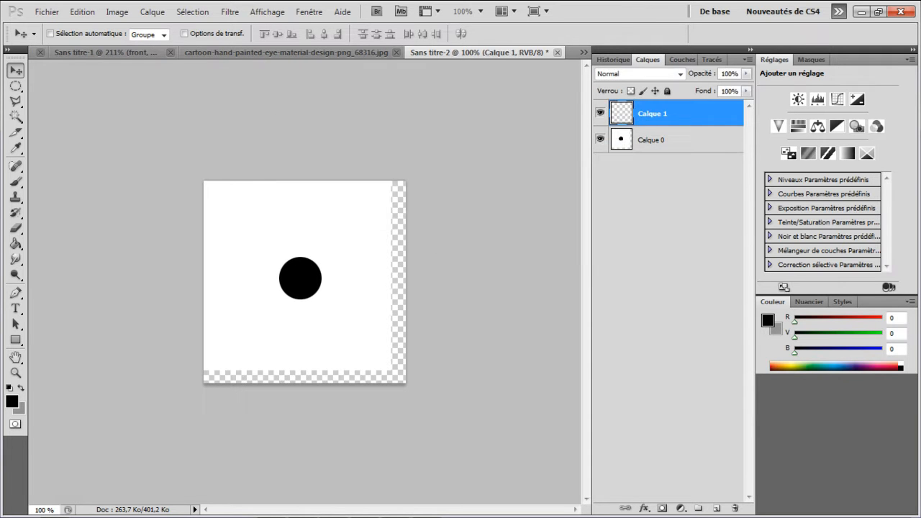
pyautogui.moveTo(675, 113); pyautogui.dragTo(675, 144)
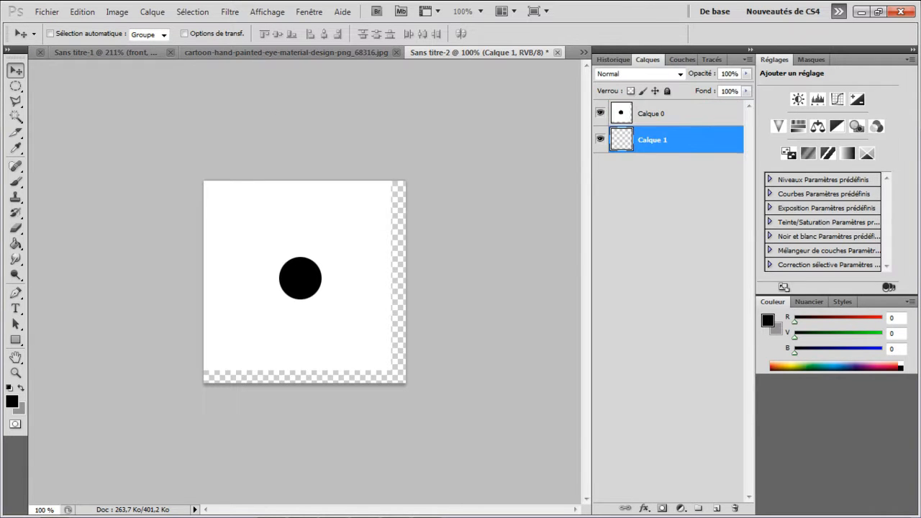
pyautogui.click(11, 401)
pyautogui.click(257, 288)
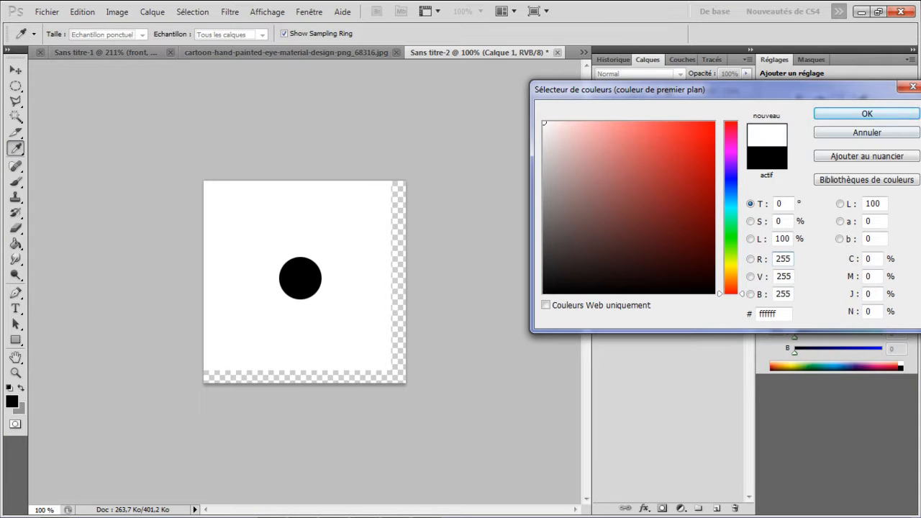
pyautogui.click(872, 113)
pyautogui.click(15, 244)
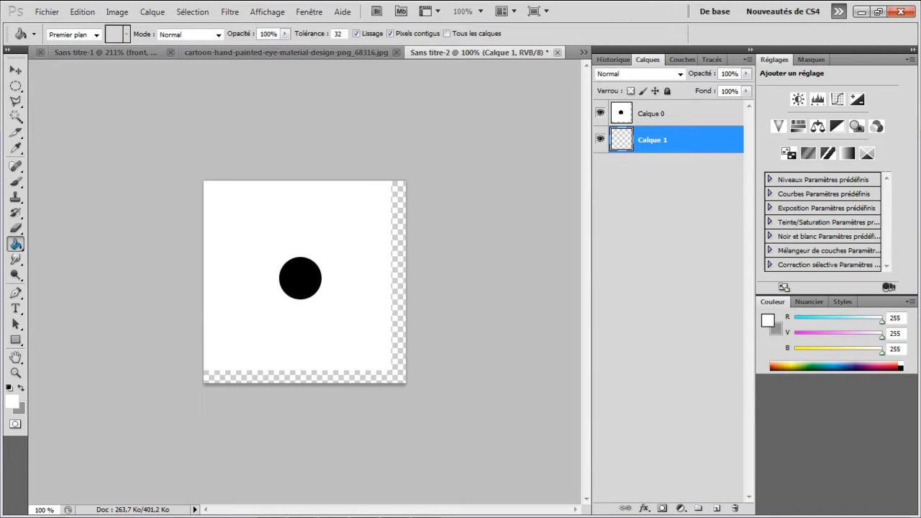
pyautogui.click(302, 331)
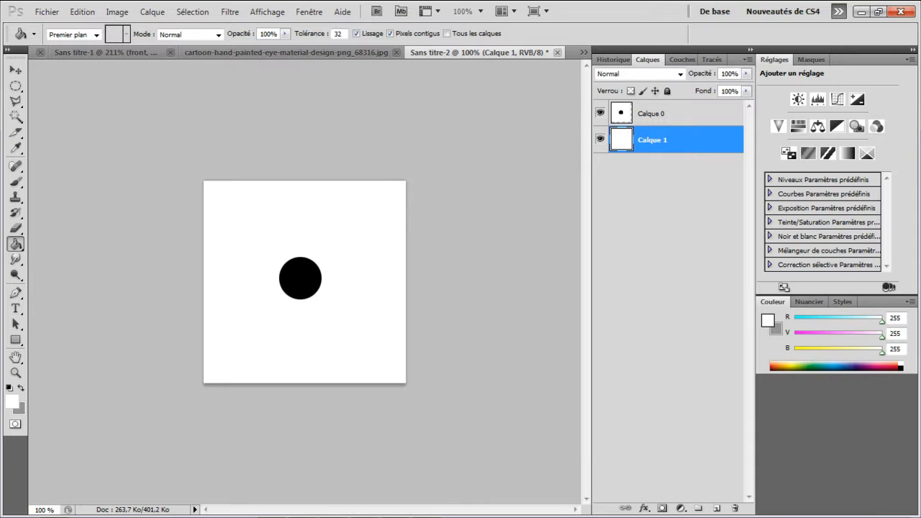
# - Add another empty layer above Calque 0 and shift the black pupil slightly so it sits centred on the canvas
pyautogui.hotkey('ctrl', 'shift', 'n')
pyautogui.hotkey('ctrl', 'shift', 'n')
pyautogui.press('Return')
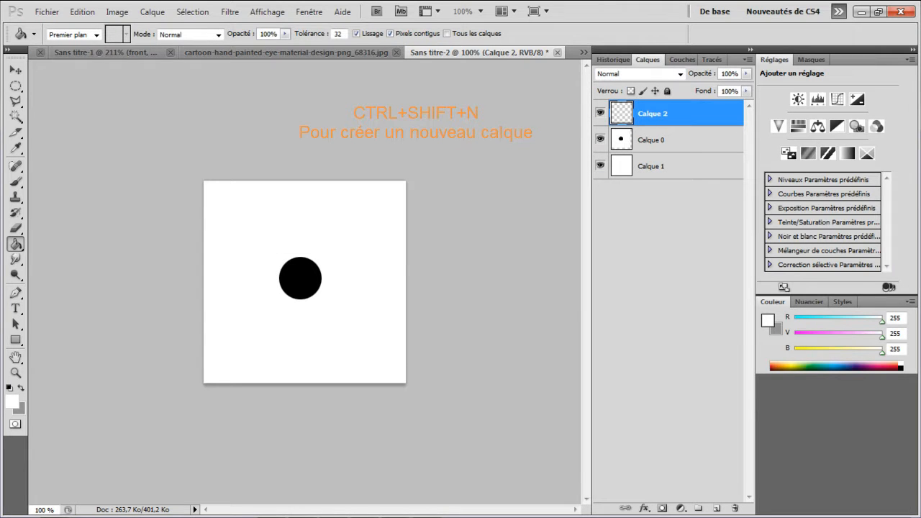
pyautogui.click(652, 139)
pyautogui.press('v')
pyautogui.moveTo(300, 278)
pyautogui.mouseDown()
pyautogui.moveTo(315, 286)
pyautogui.moveTo(306, 282)
pyautogui.mouseUp()
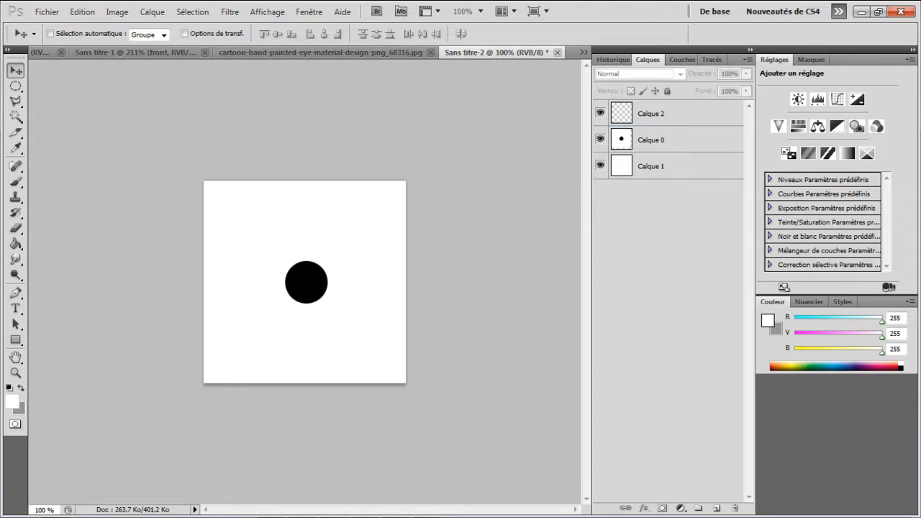
# - Fill a tiny circular selection with white on Calque 2, in the lower left of the pupil, as a highlight
pyautogui.press('m')
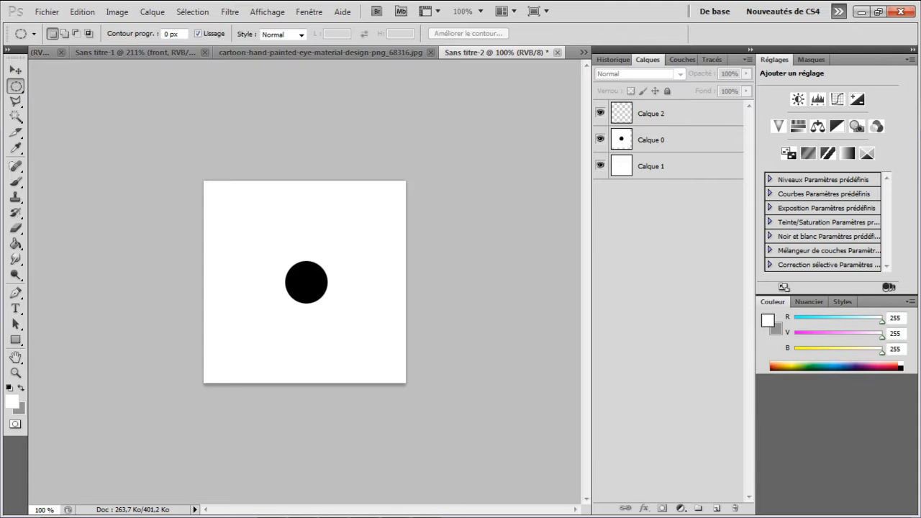
pyautogui.click(677, 113)
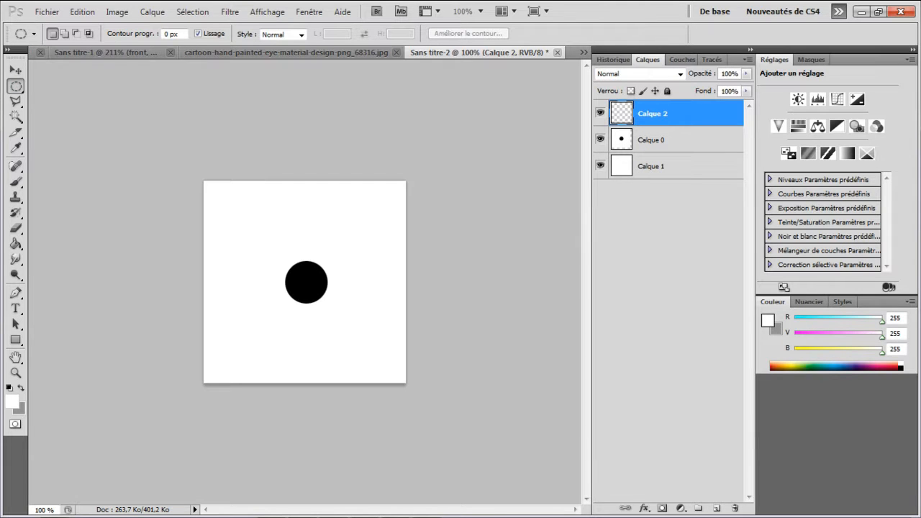
pyautogui.moveTo(298, 286); pyautogui.dragTo(307, 296)
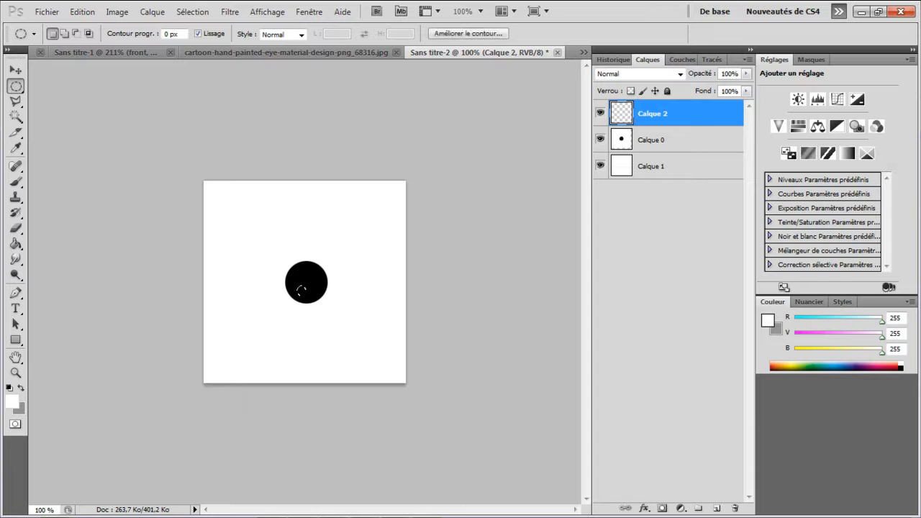
pyautogui.hotkey('ctrl', 'd')
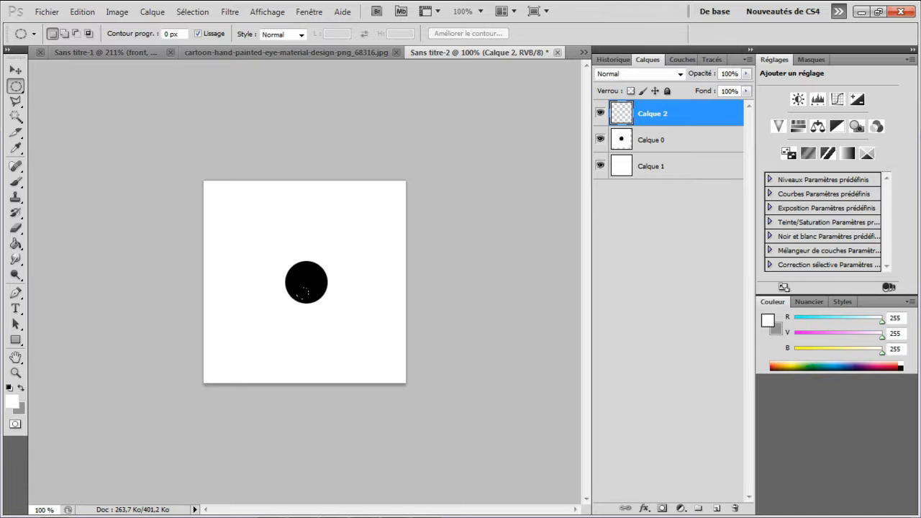
pyautogui.moveTo(296, 286); pyautogui.dragTo(306, 296)
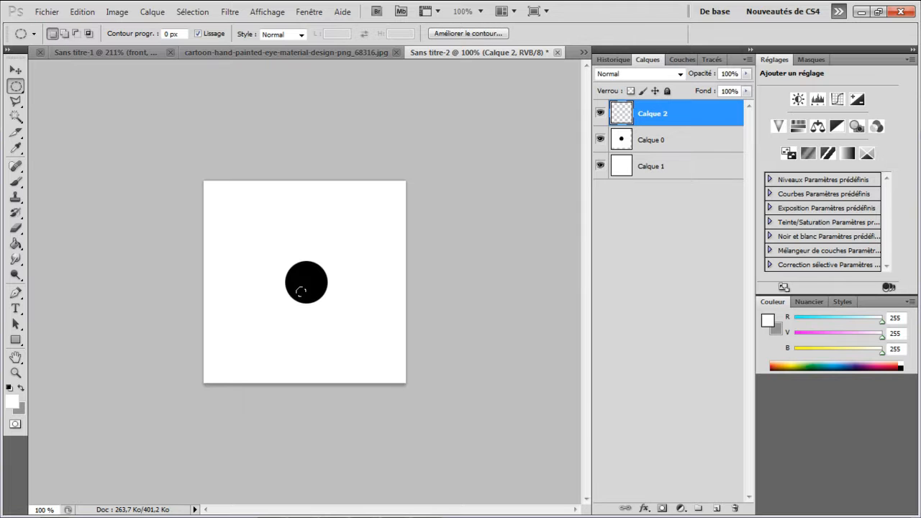
pyautogui.press('g')
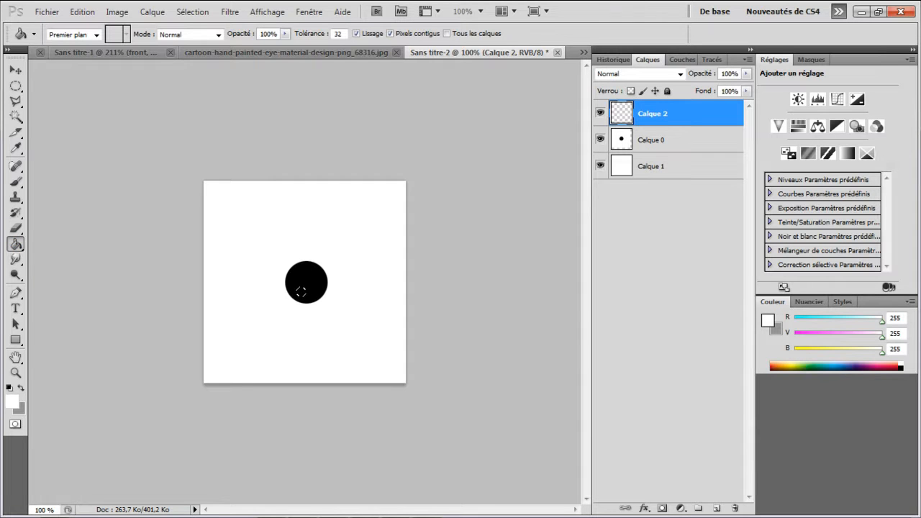
pyautogui.press('m')
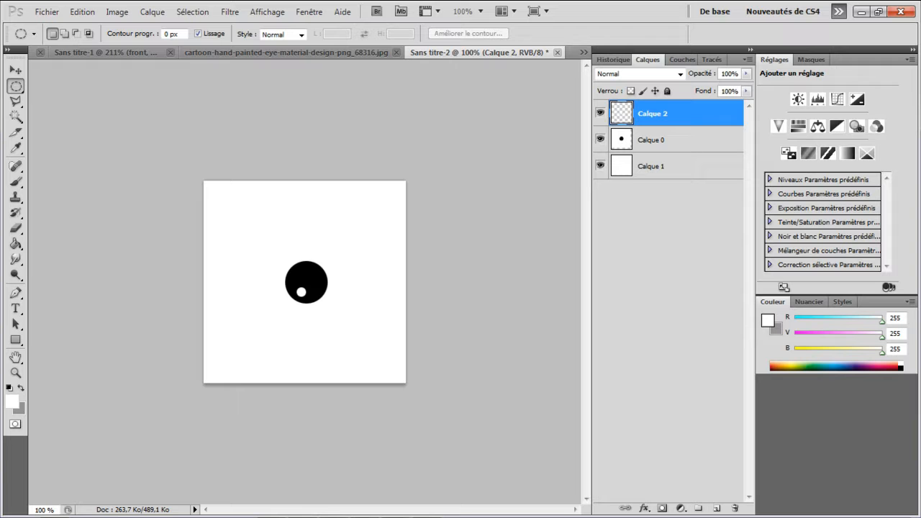
# - Duplicate the highlight layer Calque 2 under its default name
pyautogui.rightClick(662, 114)
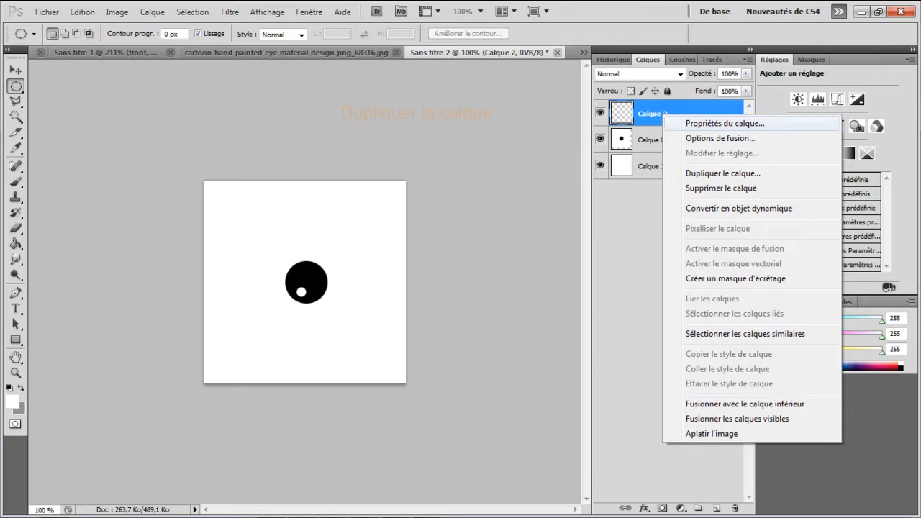
pyautogui.click(719, 173)
pyautogui.press('Return')
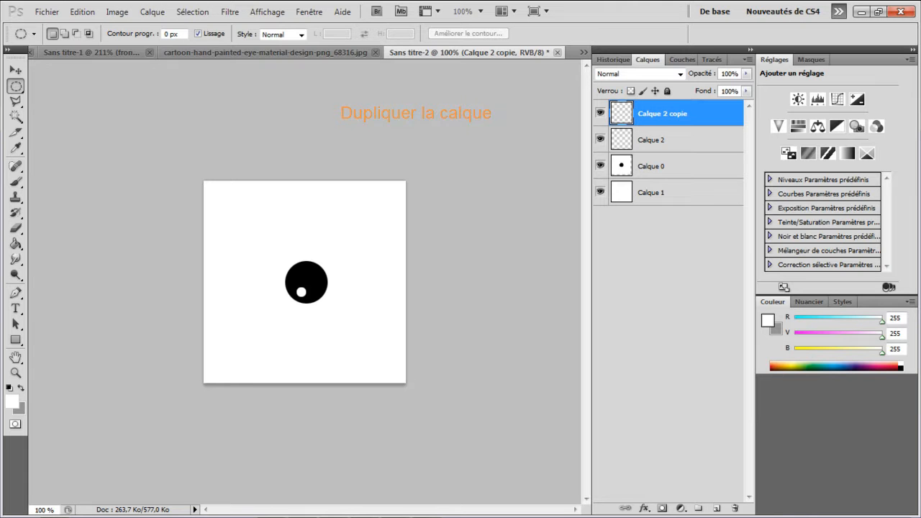
# - Apply a Gaussian blur to the duplicated highlight layer to create a soft white-to-black gradient around the highlight
pyautogui.press('z')
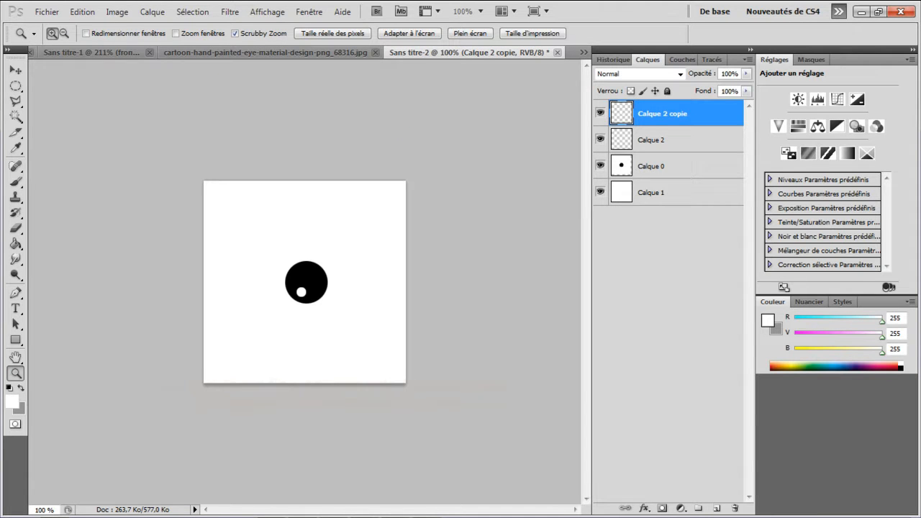
pyautogui.click(303, 292)
pyautogui.click(302, 292)
pyautogui.click(303, 292)
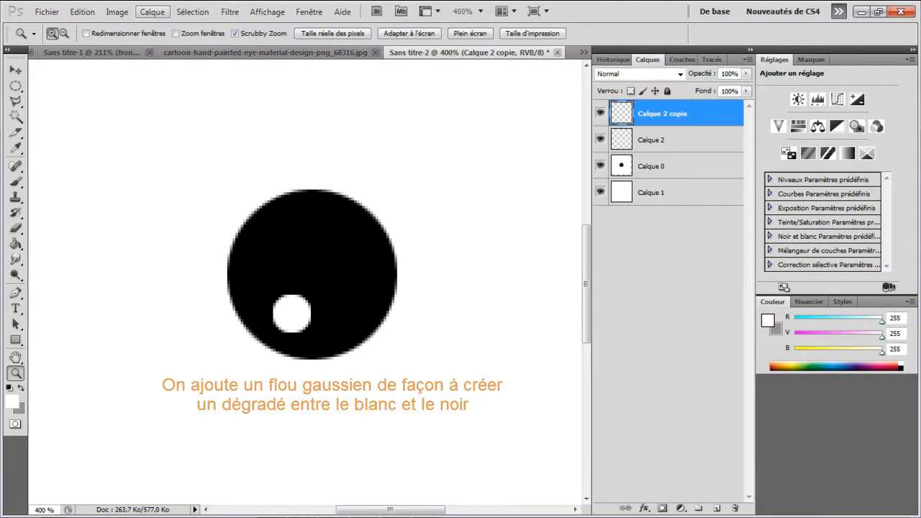
pyautogui.click(229, 11)
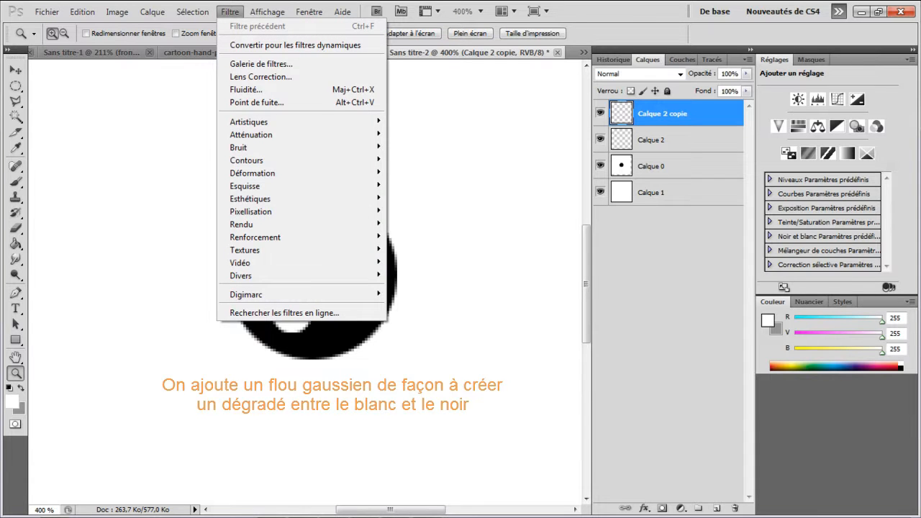
pyautogui.moveTo(259, 122)
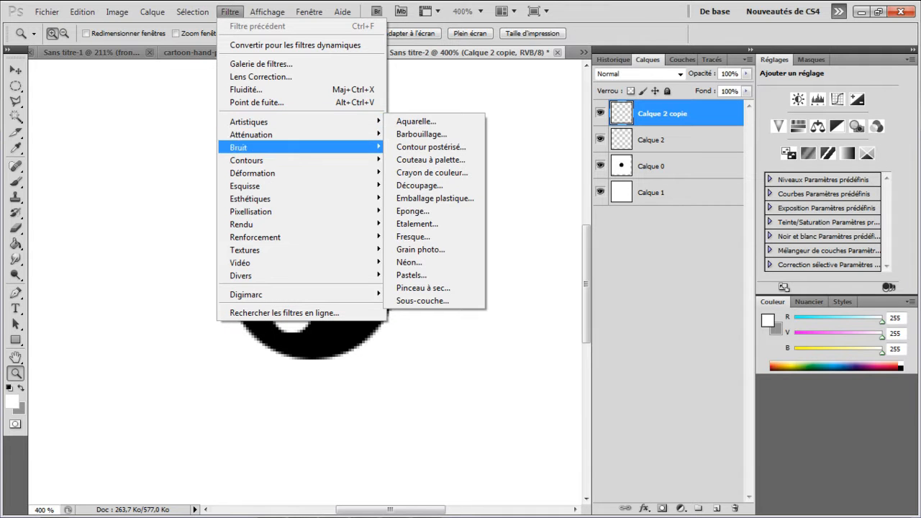
pyautogui.moveTo(251, 135)
pyautogui.click(423, 197)
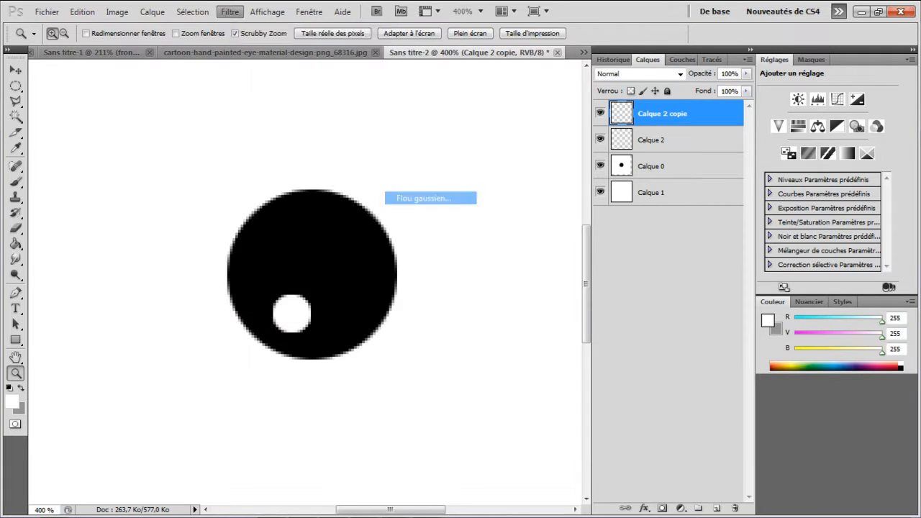
pyautogui.moveTo(611, 258); pyautogui.dragTo(635, 258)
pyautogui.click(785, 77)
# - Duplicate the blurred highlight layer to strengthen the glow and fit the whole image to the screen
pyautogui.rightClick(695, 114)
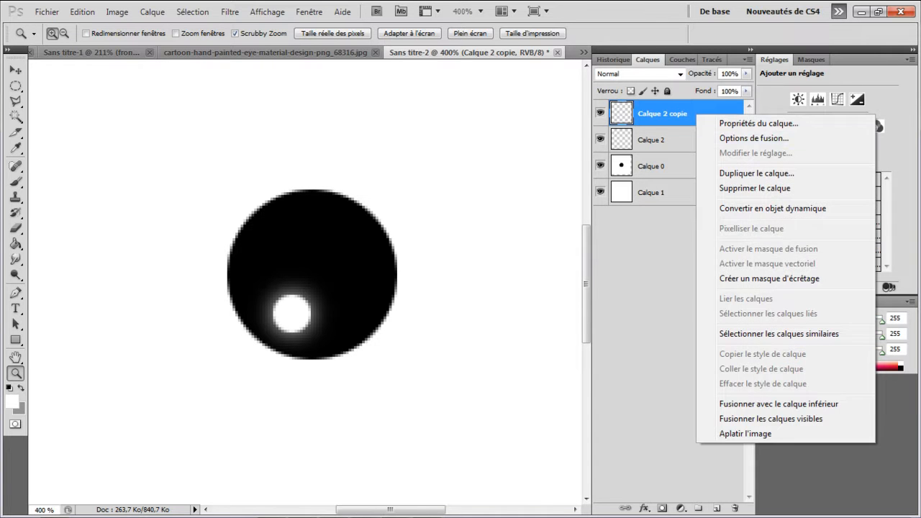
pyautogui.click(757, 172)
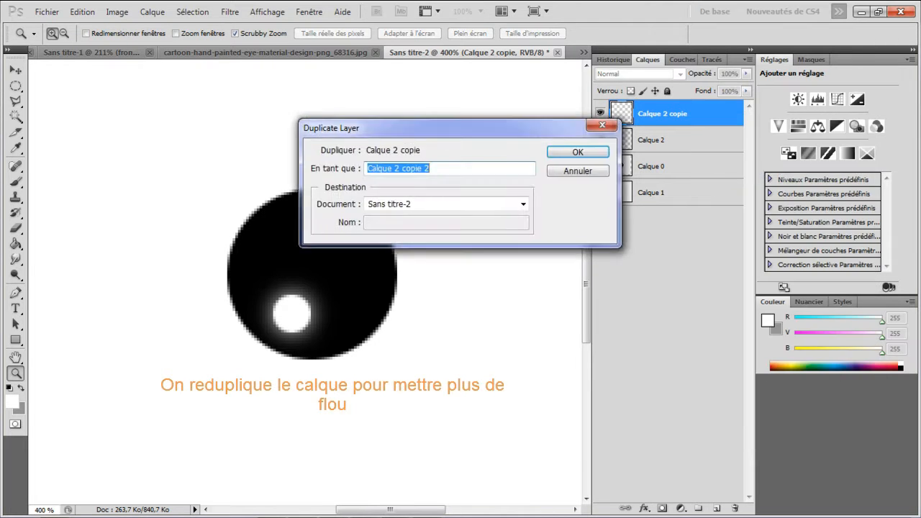
pyautogui.press('Return')
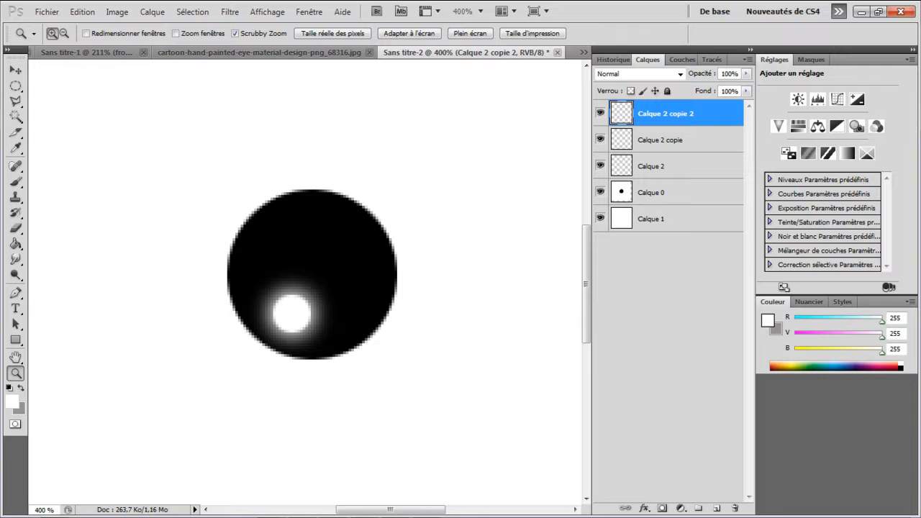
pyautogui.rightClick(181, 290)
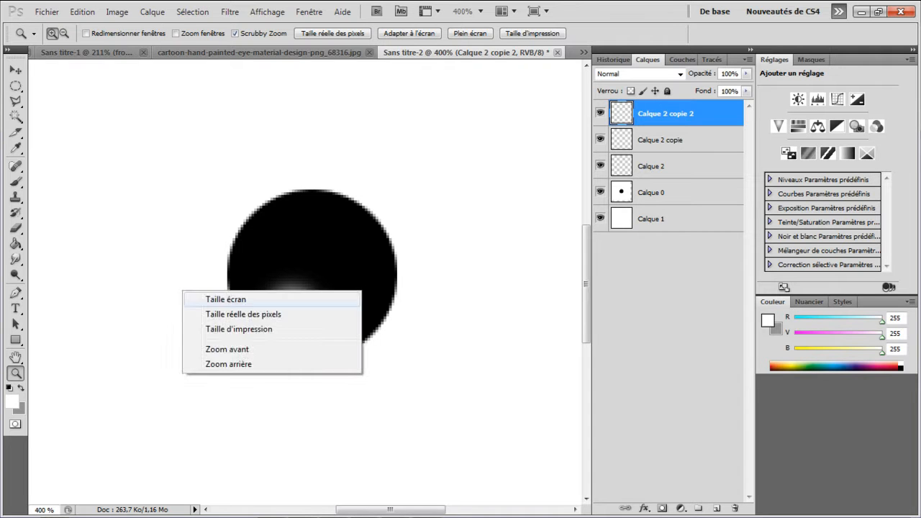
pyautogui.click(208, 299)
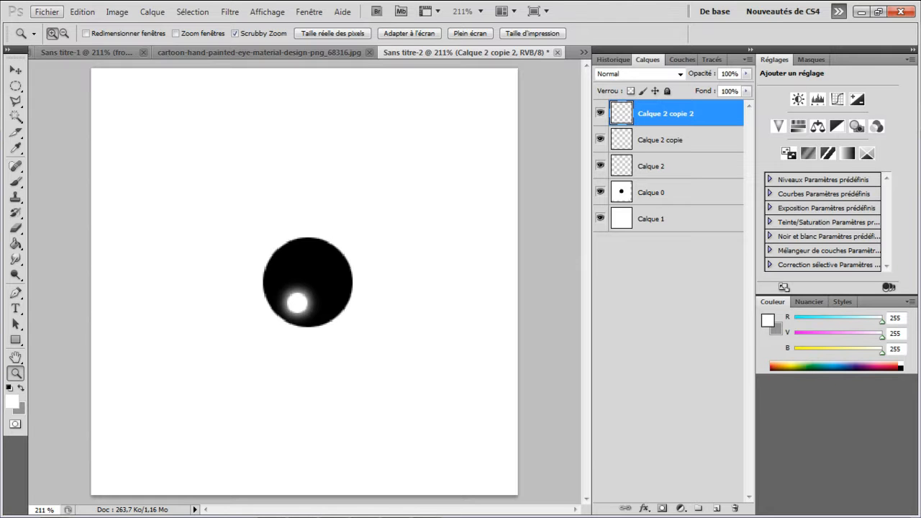
# - Save the eye image as a JPEG in the worms folder, overwriting oeil.jpg and accepting the current JPEG options
pyautogui.click(46, 12)
pyautogui.click(72, 217)
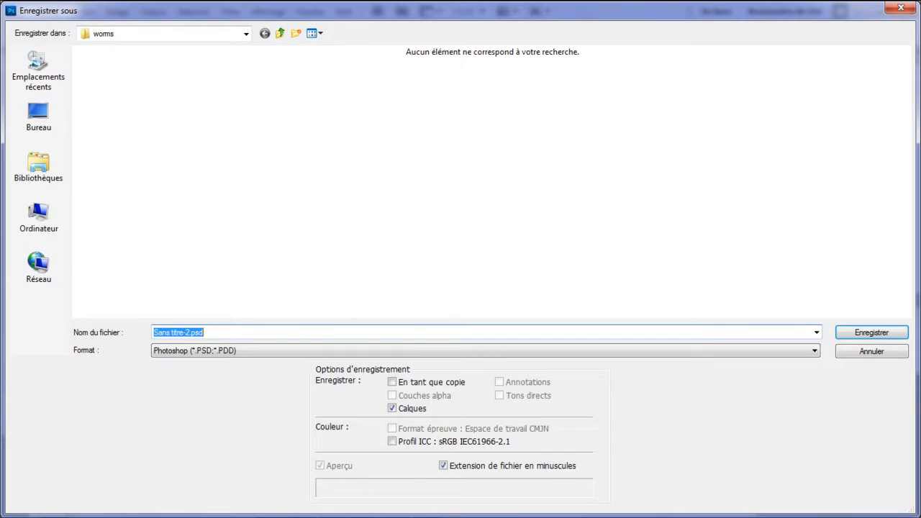
pyautogui.click(485, 351)
pyautogui.click(485, 252)
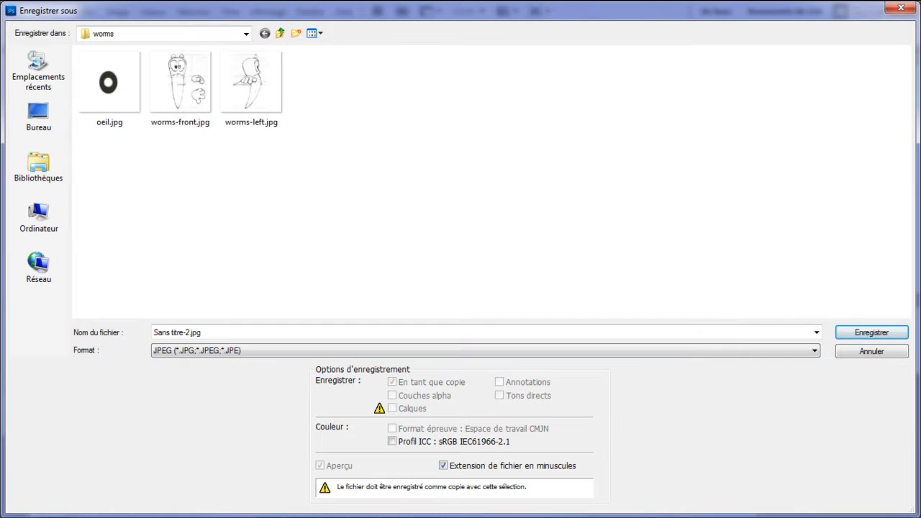
pyautogui.click(109, 88)
pyautogui.click(870, 332)
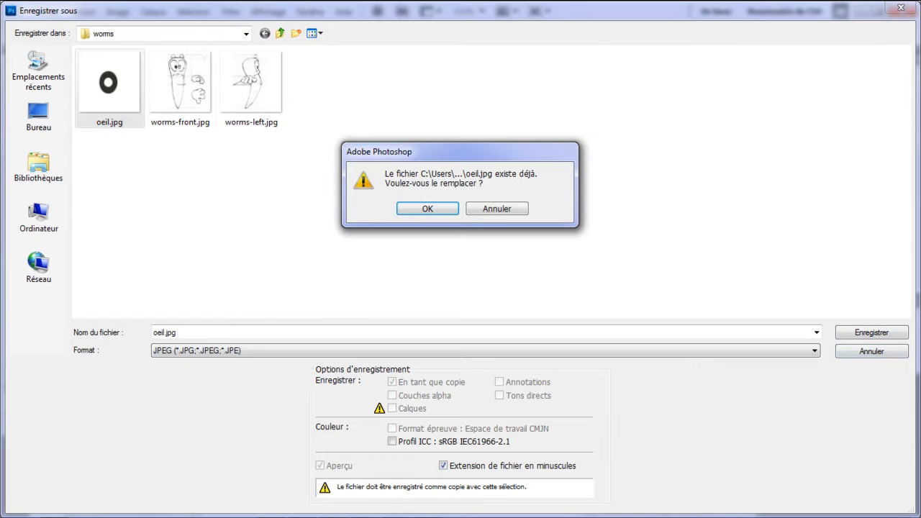
pyautogui.click(427, 208)
pyautogui.press('Return')
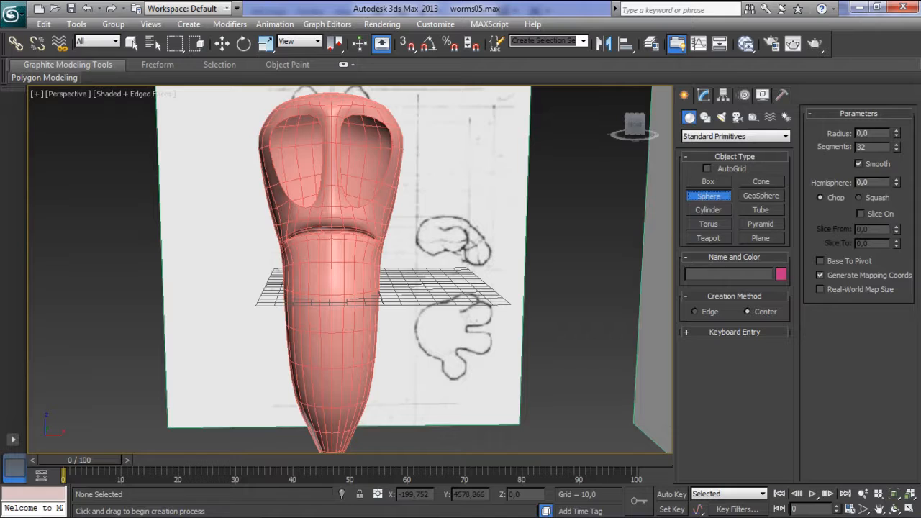
# - Switch to 3ds Max and hide the ver layer so that only the reference planes remain displayed
pyautogui.click(651, 43)
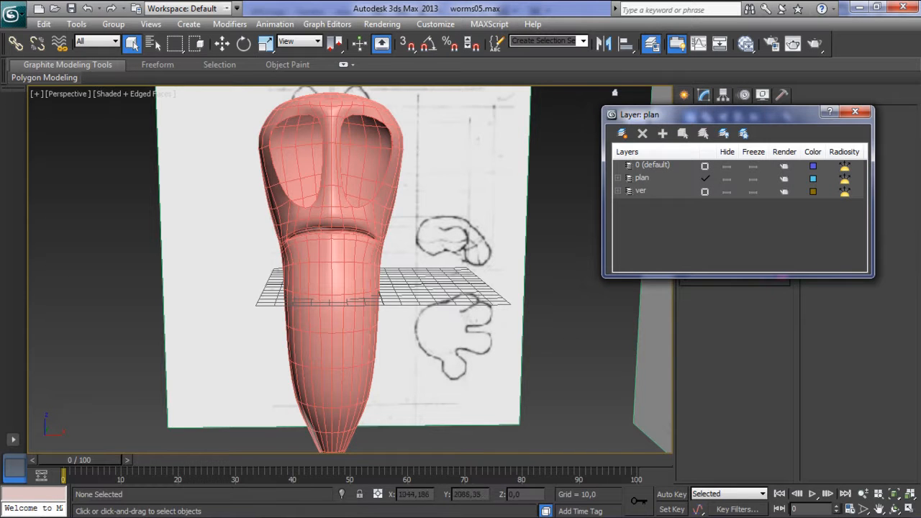
pyautogui.click(727, 192)
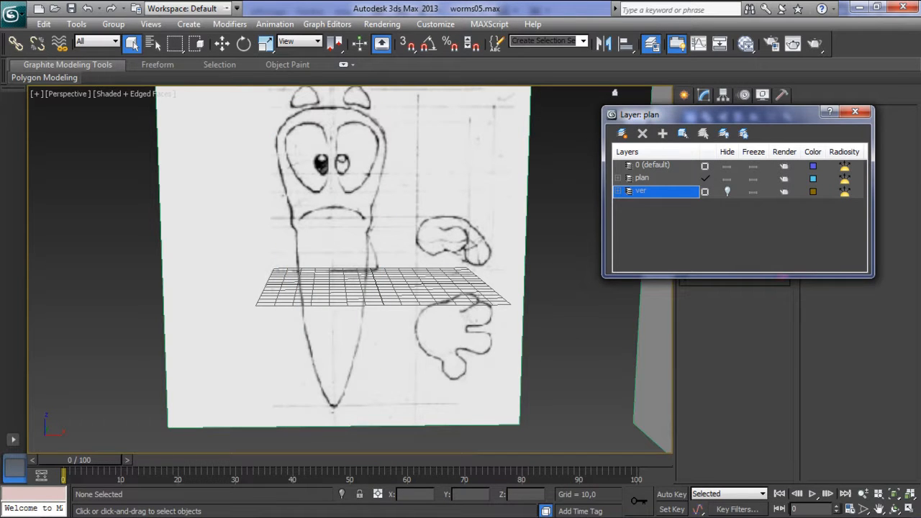
pyautogui.click(855, 112)
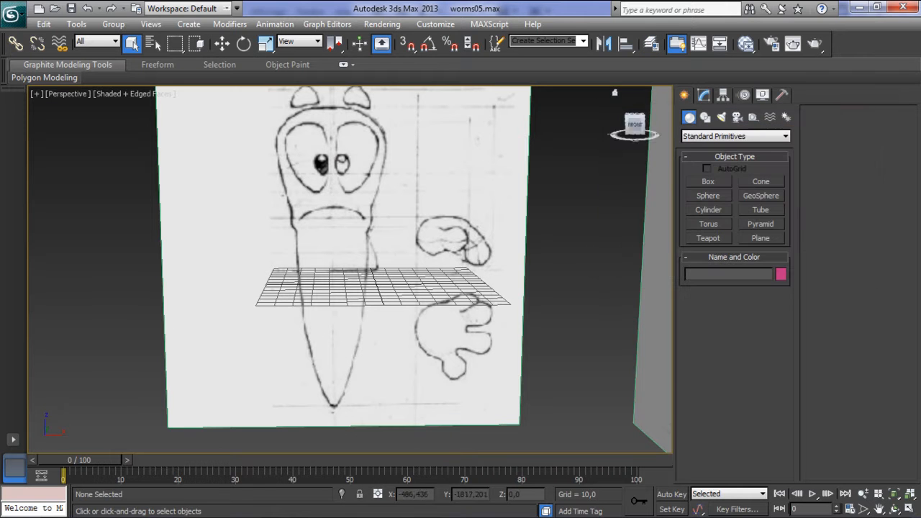
# - Create a sphere with a radius of about 13.5 over the worm's left-hand eye in the Front view
pyautogui.click(314, 165)
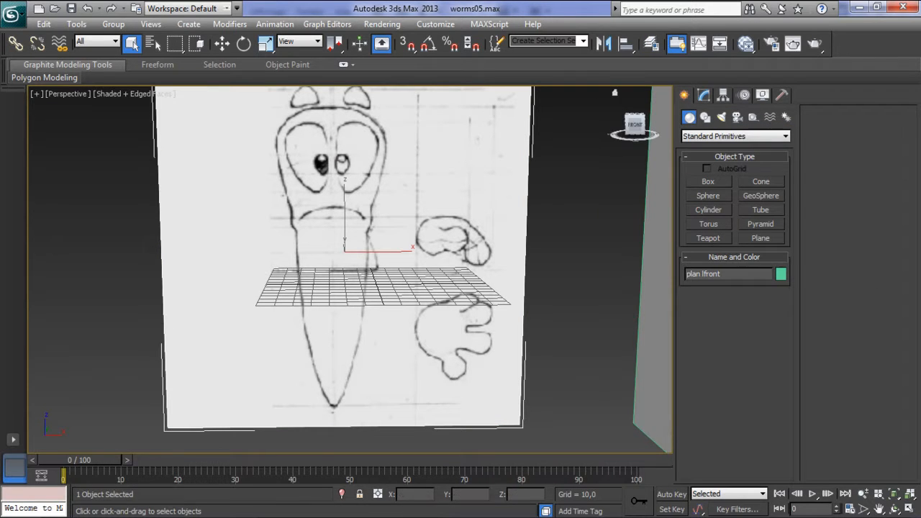
pyautogui.click(708, 196)
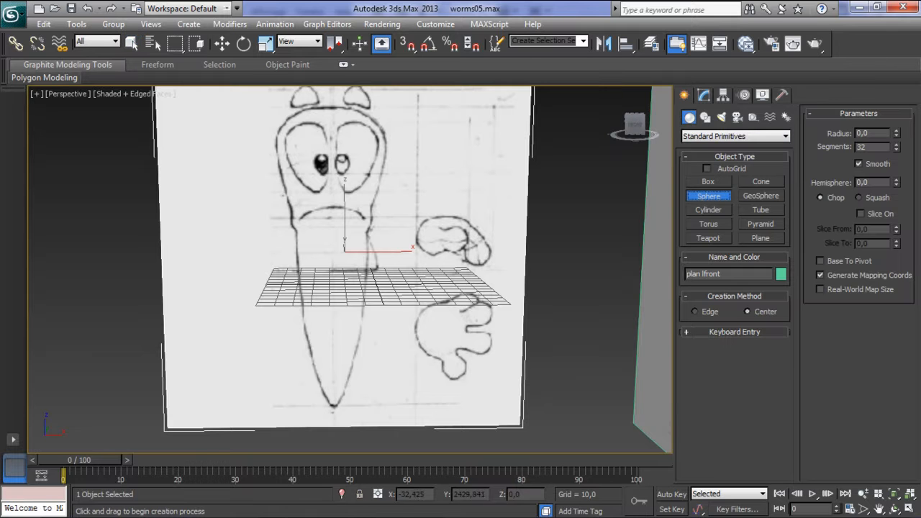
pyautogui.press('f')
pyautogui.moveTo(284, 153); pyautogui.dragTo(306, 154)
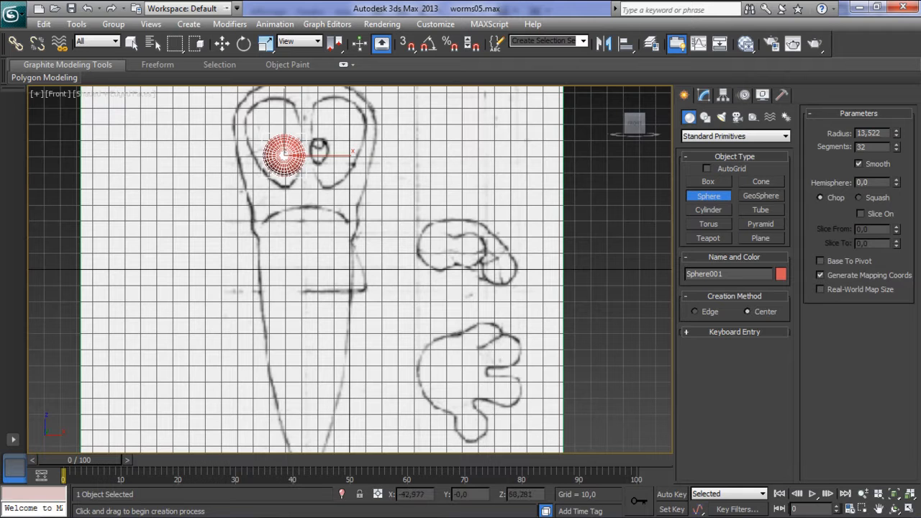
# - Move the sphere up in the Front view to about X -43.8, Z 75.7, within the left-hand eye outline
pyautogui.press('w')
pyautogui.press('z')
pyautogui.moveTo(349, 269); pyautogui.dragTo(345, 242, button='middle')
pyautogui.scroll(-7, 349, 270)
pyautogui.scroll(2, 350, 270)
pyautogui.moveTo(352, 223)
pyautogui.mouseDown()
pyautogui.moveTo(332, 197)
pyautogui.moveTo(341, 203)
pyautogui.mouseUp()
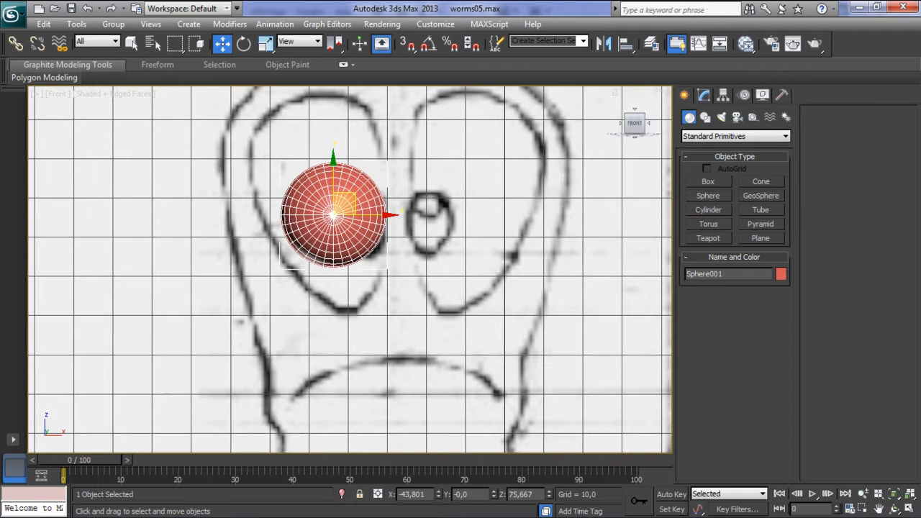
# - Convert the eye sphere to an Editable Poly and add a UVW Map modifier with planar mapping
pyautogui.rightClick(368, 219)
pyautogui.moveTo(431, 344)
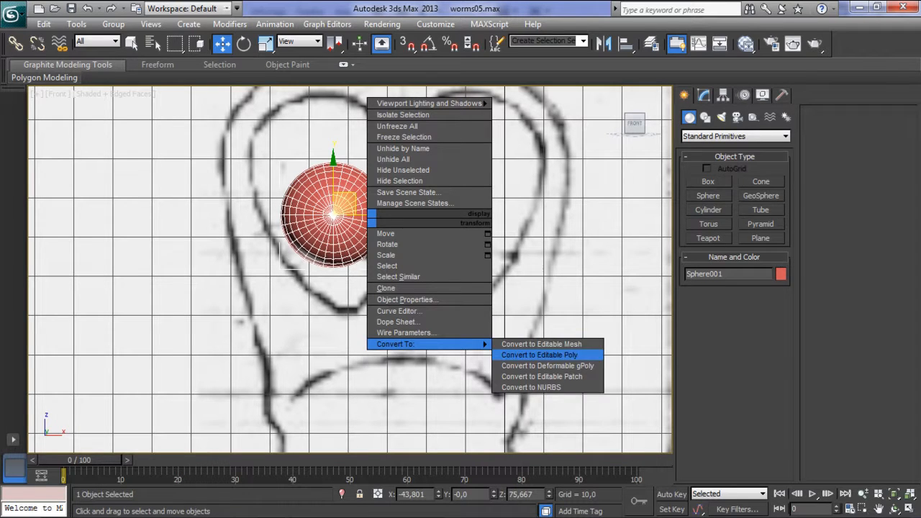
pyautogui.click(540, 355)
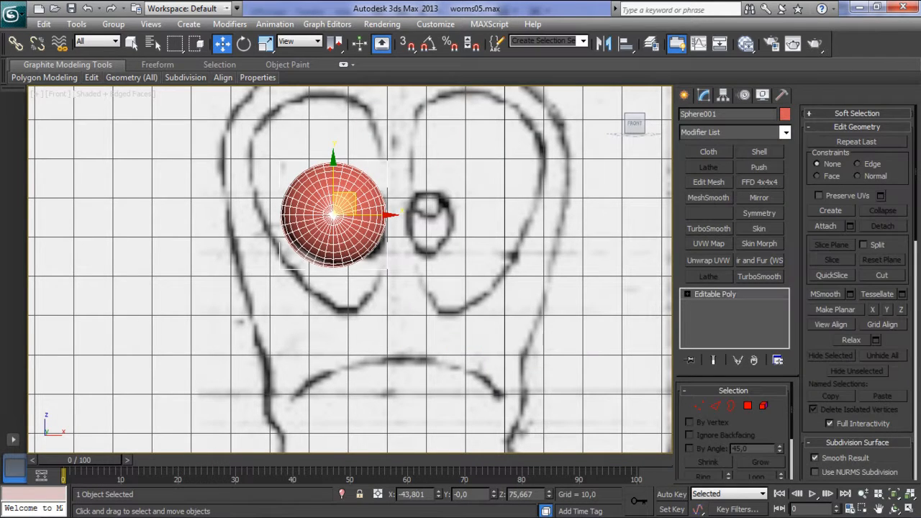
pyautogui.click(708, 243)
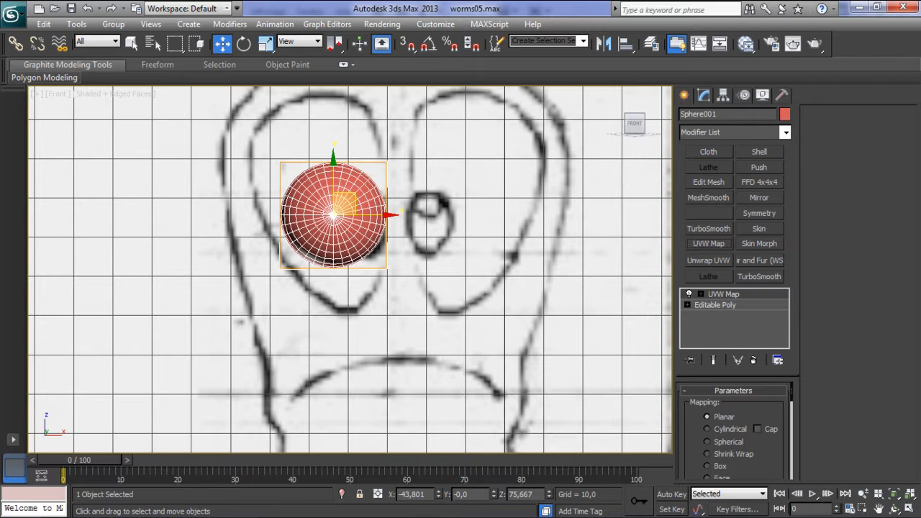
# - Enlarge the UVW Map gizmo slightly beyond the sphere, with length 28.424 and width 28.965
pyautogui.click(700, 294)
pyautogui.click(724, 304)
pyautogui.moveTo(350, 269); pyautogui.dragTo(349, 241, button='middle')
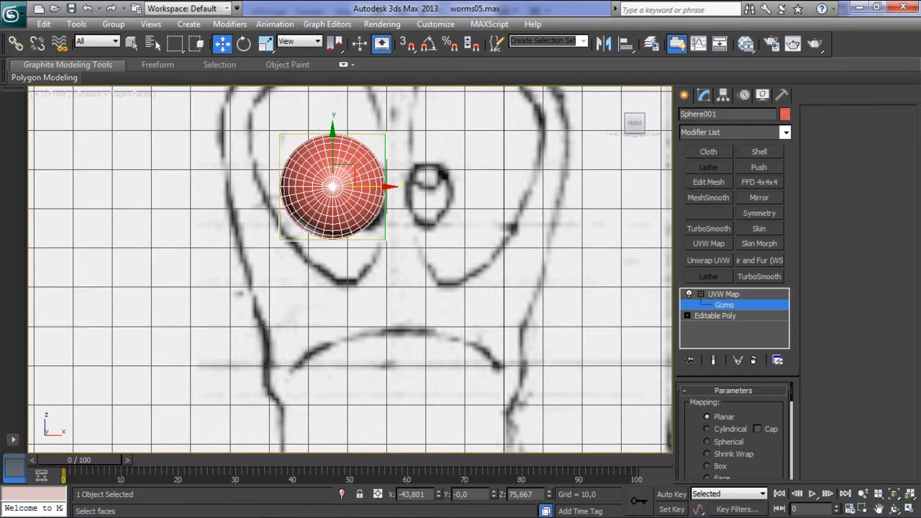
pyautogui.scroll(-5, 734, 432)
pyautogui.moveTo(751, 417)
pyautogui.mouseDown()
pyautogui.moveTo(750, 403)
pyautogui.moveTo(751, 424)
pyautogui.mouseUp()
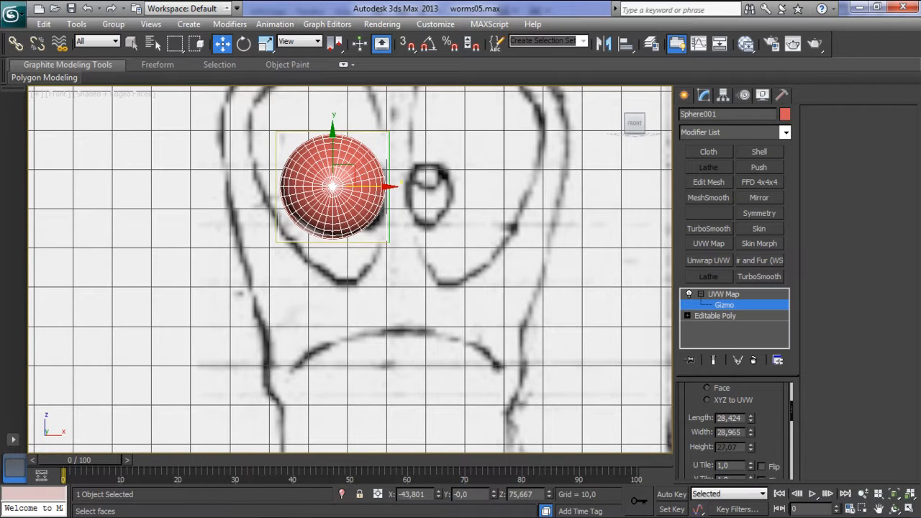
pyautogui.moveTo(773, 453); pyautogui.dragTo(774, 399)
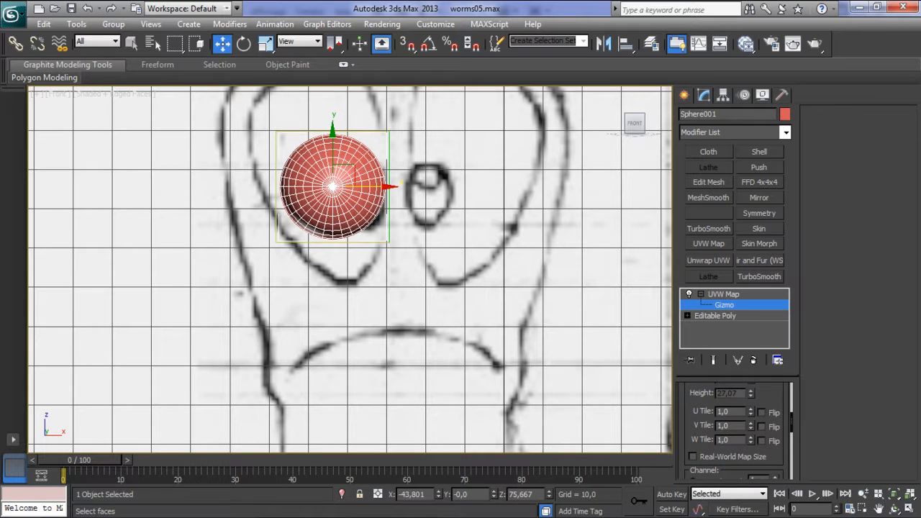
pyautogui.moveTo(774, 431); pyautogui.dragTo(774, 470)
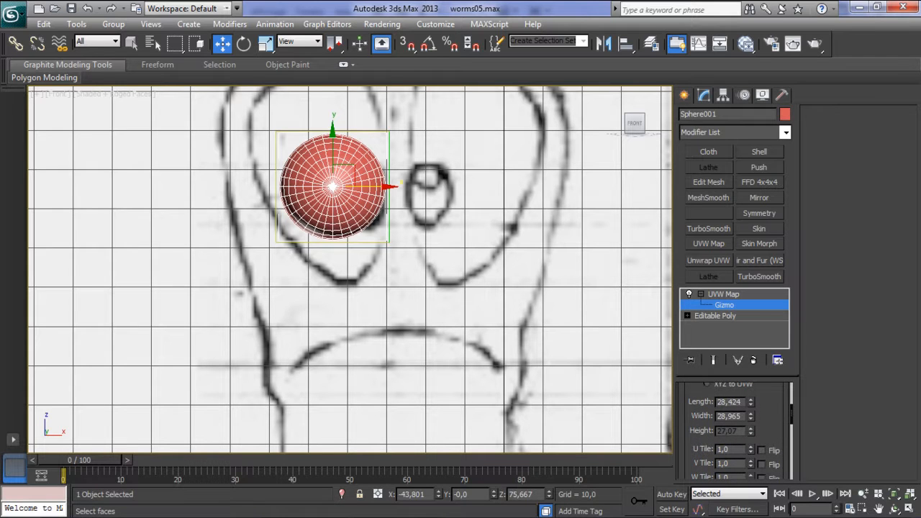
# - Rotate the sphere's UVW Map gizmo 90 degrees about the X axis
pyautogui.click(723, 293)
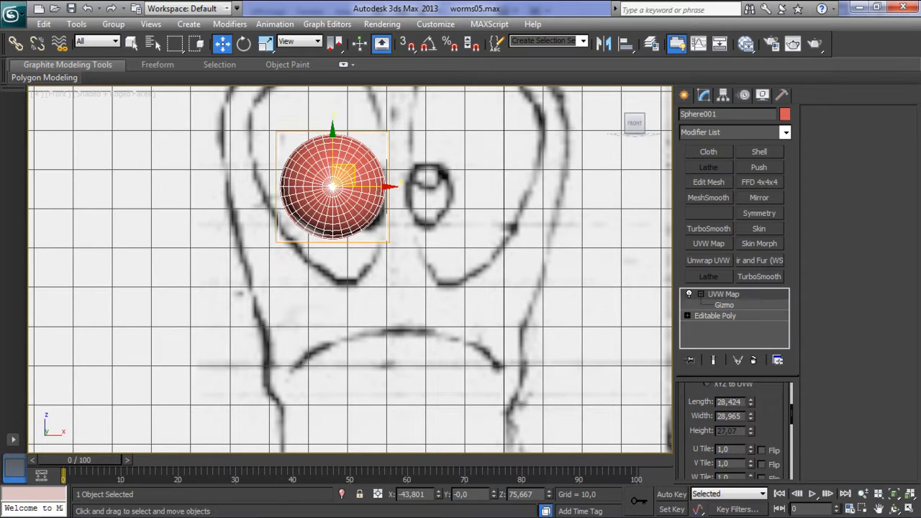
pyautogui.click(724, 305)
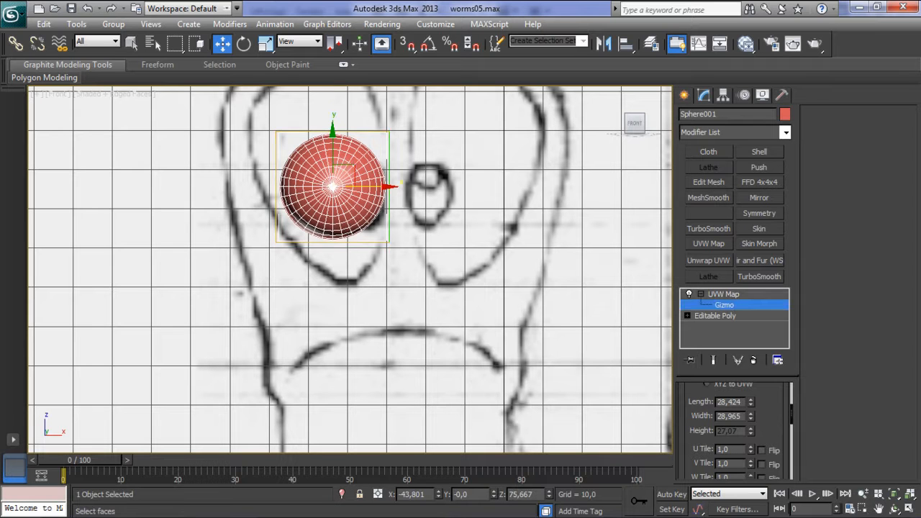
pyautogui.press('e')
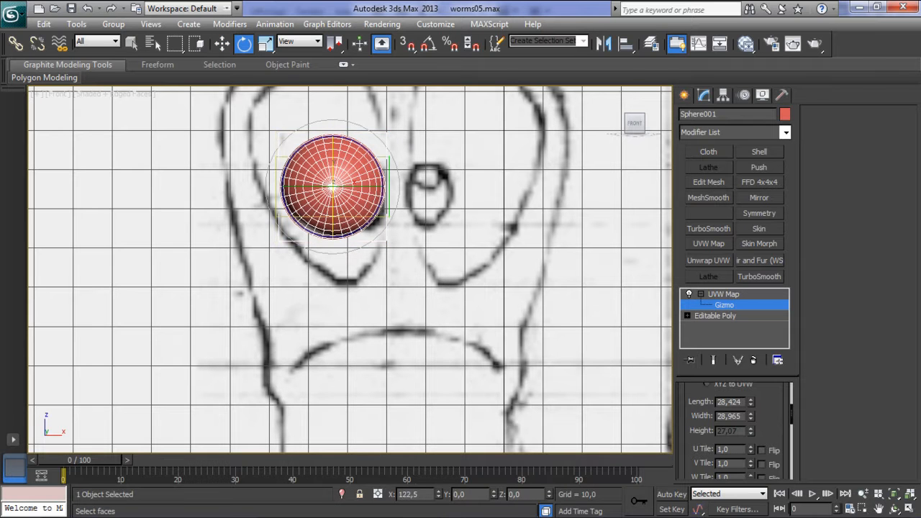
pyautogui.moveTo(332, 190); pyautogui.dragTo(333, 187)
pyautogui.click(700, 293)
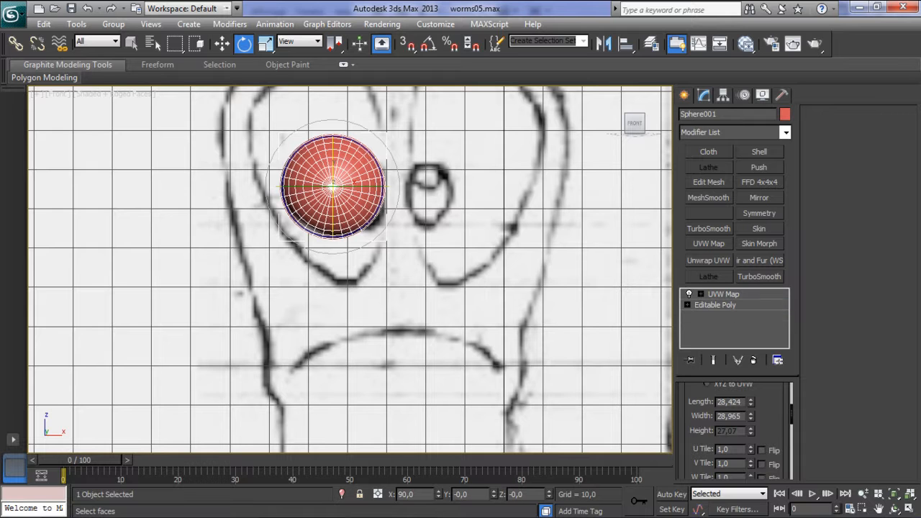
# - Add an Unwrap UVW modifier to the sphere and load oeil.jpg as the UV editor background to check the pupil placement
pyautogui.click(708, 260)
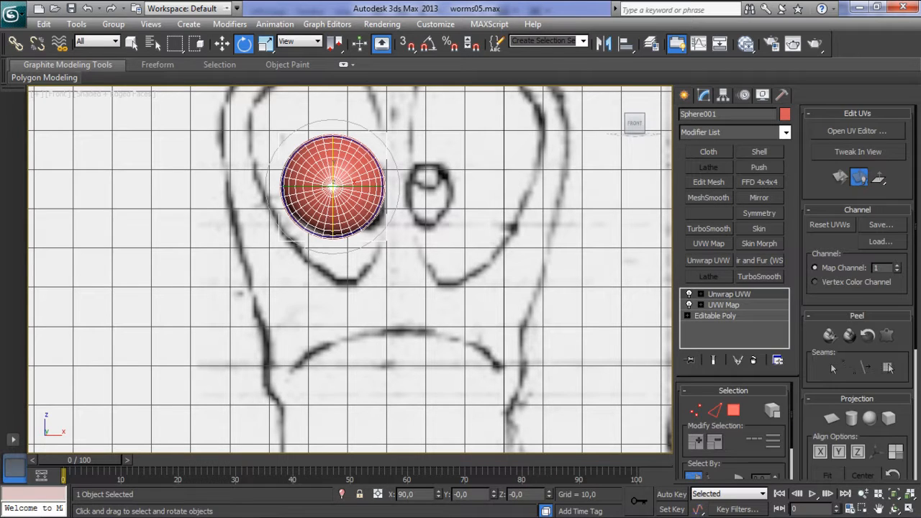
pyautogui.click(856, 131)
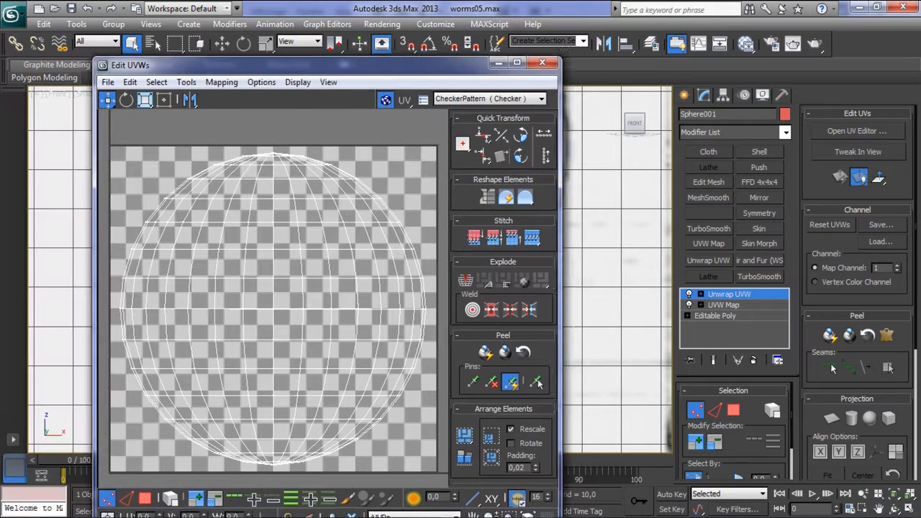
pyautogui.moveTo(323, 65); pyautogui.dragTo(408, 68)
pyautogui.click(575, 102)
pyautogui.click(540, 133)
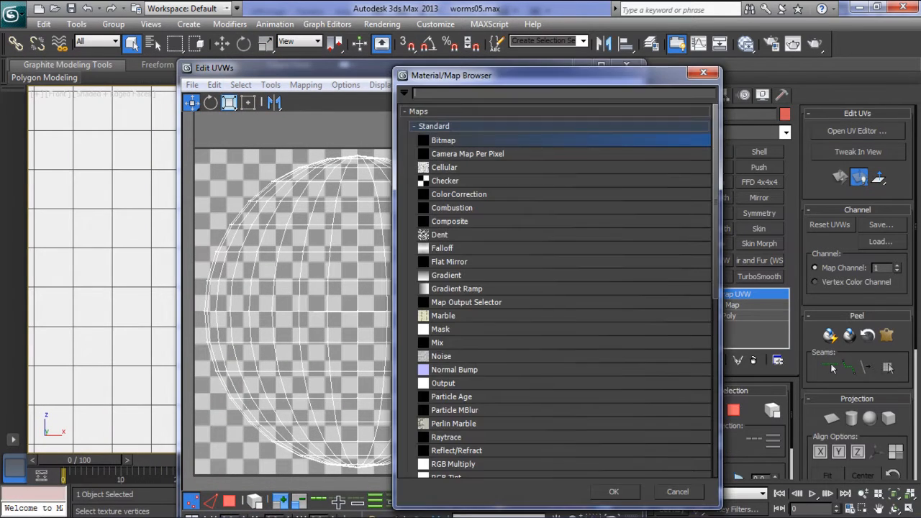
pyautogui.doubleClick(444, 140)
pyautogui.doubleClick(54, 86)
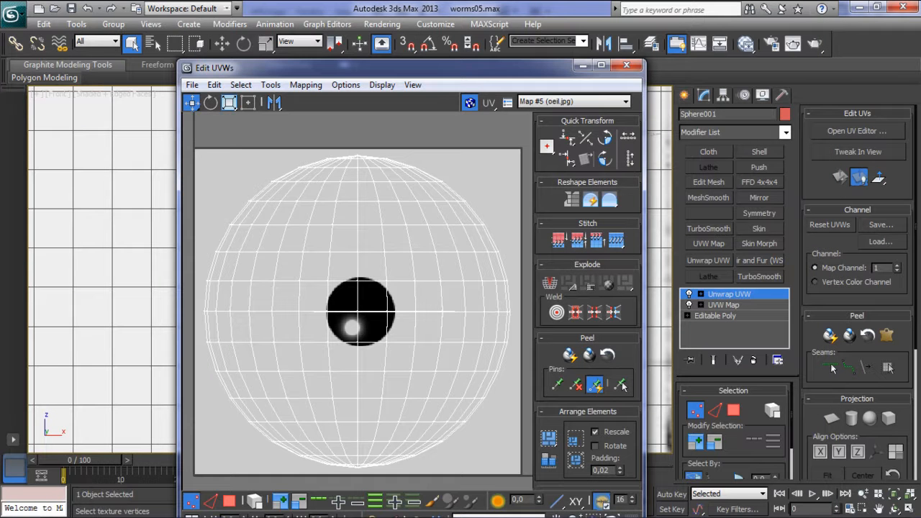
pyautogui.click(626, 65)
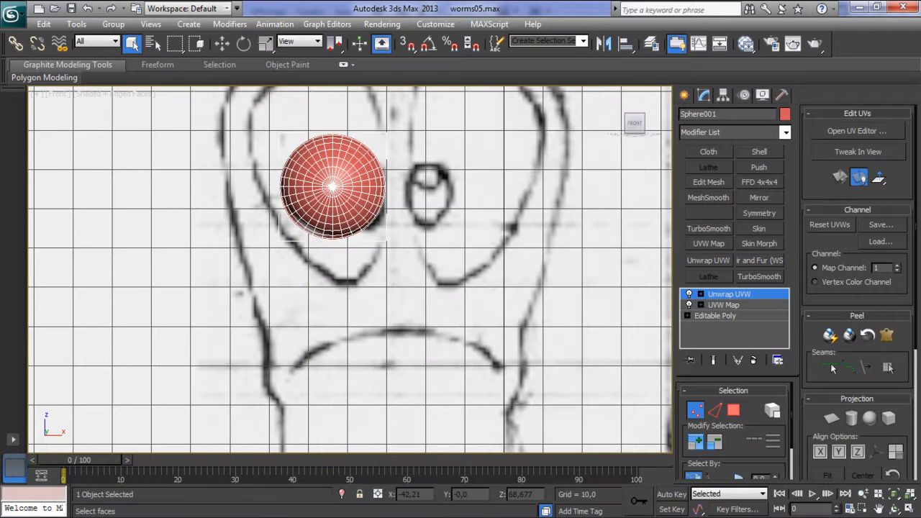
# - Create a new Standard material in the Slate Material Editor and place its node below the existing materials
pyautogui.press('m')
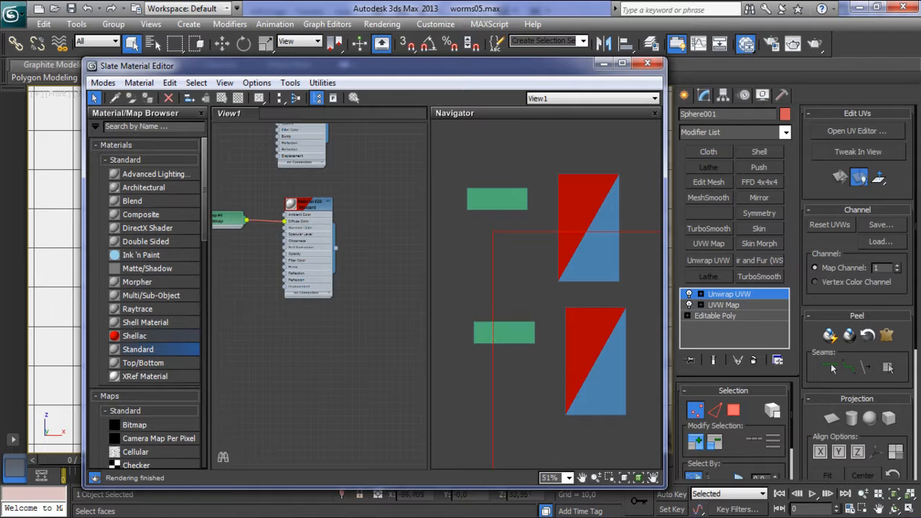
pyautogui.doubleClick(150, 349)
pyautogui.moveTo(314, 253); pyautogui.dragTo(301, 361)
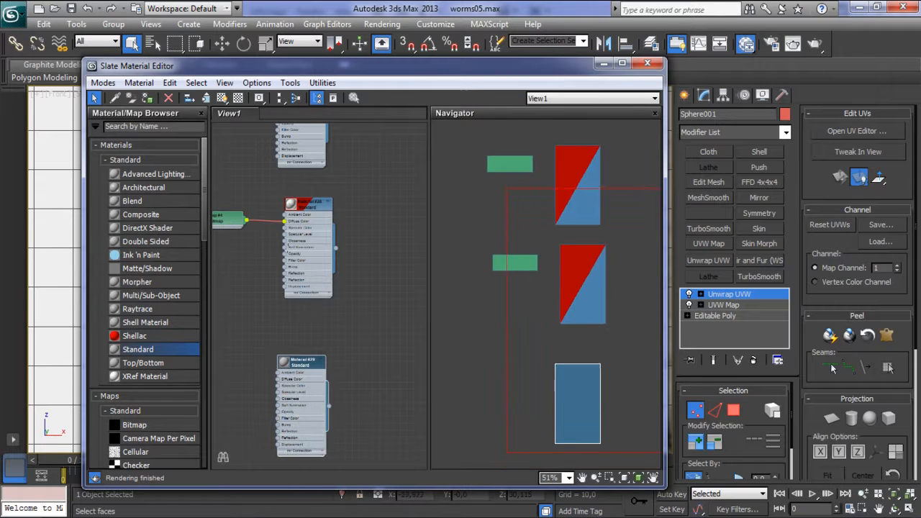
# - Load the oeil.jpg bitmap as the new material's diffuse map and apply the material to the eye sphere
pyautogui.doubleClick(301, 362)
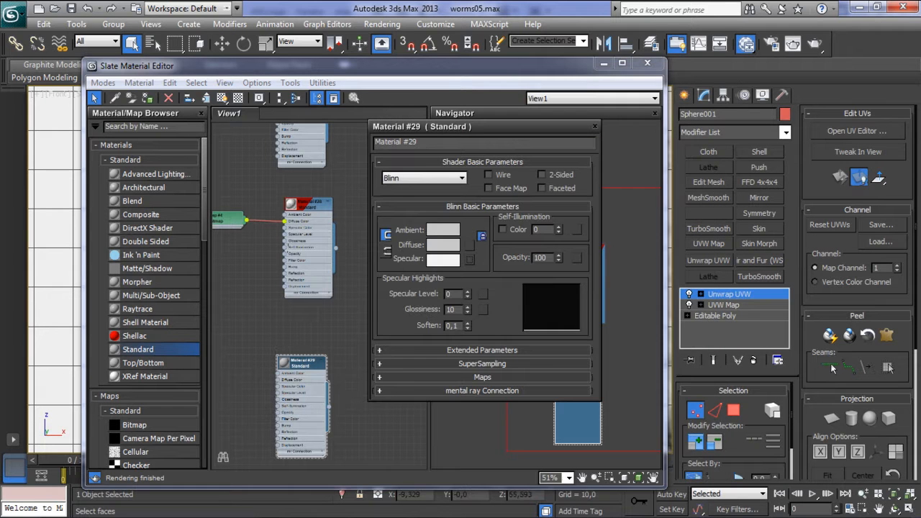
pyautogui.press('Return')
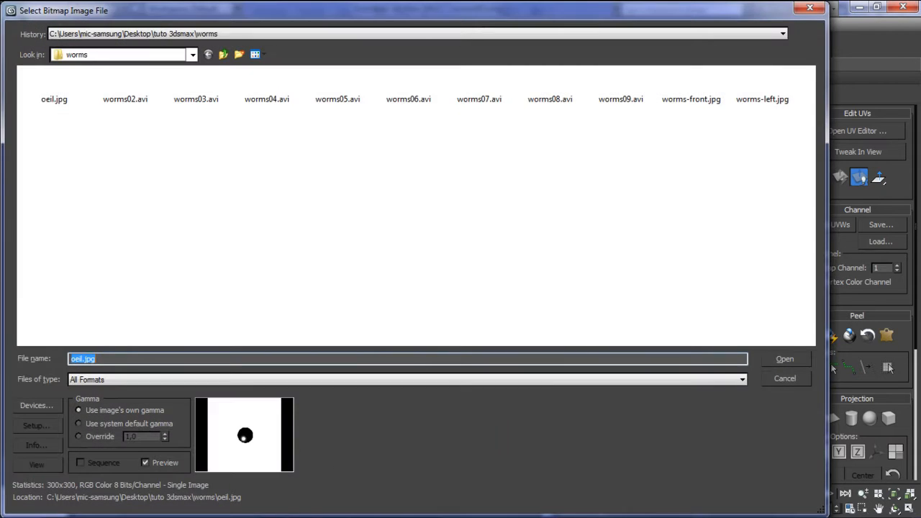
pyautogui.press('Return')
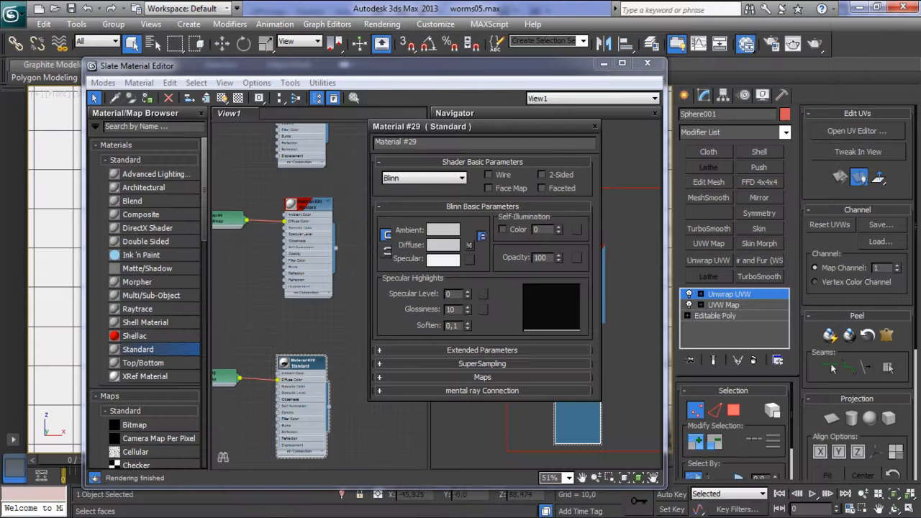
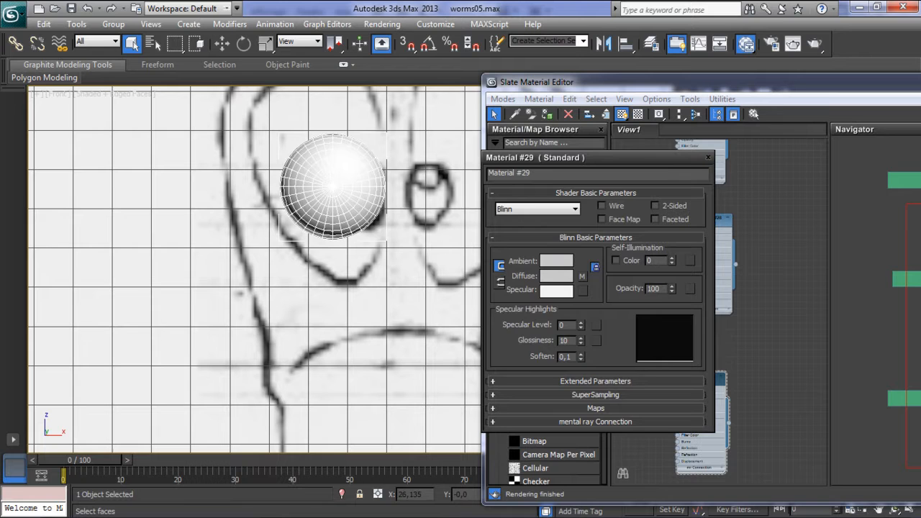
# - Try a U tiling of 0,7 on the oeil.jpg diffuse map, reset it to 1, and close the material editor
pyautogui.click(595, 408)
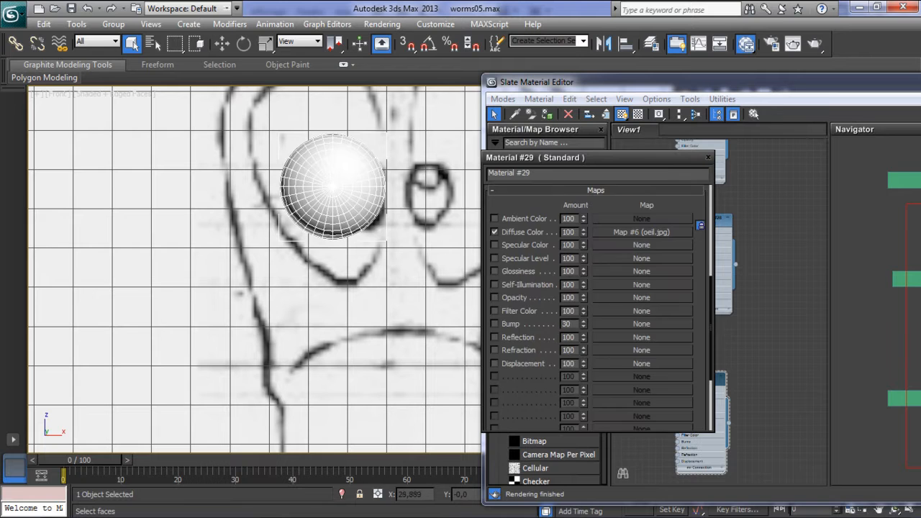
pyautogui.click(643, 233)
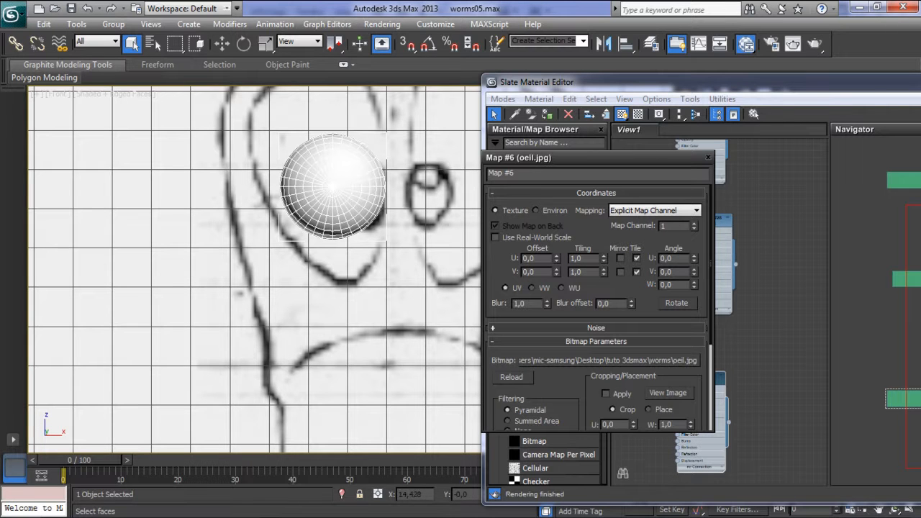
pyautogui.moveTo(603, 259); pyautogui.dragTo(604, 277)
pyautogui.moveTo(288, 216)
pyautogui.mouseDown(button='middle')
pyautogui.moveTo(225, 285)
pyautogui.moveTo(209, 279)
pyautogui.moveTo(271, 261)
pyautogui.moveTo(216, 295)
pyautogui.moveTo(251, 283)
pyautogui.moveTo(249, 312)
pyautogui.mouseUp(button='middle')
pyautogui.press('p')
pyautogui.press('f')
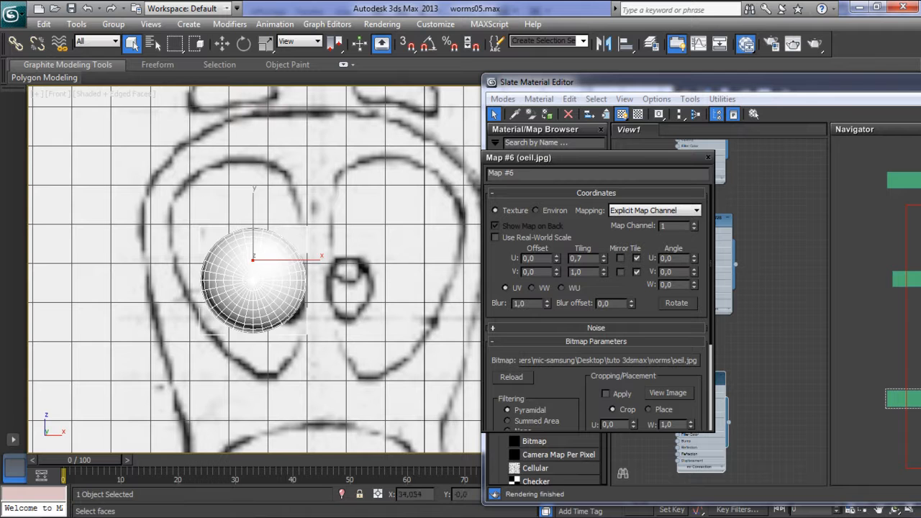
pyautogui.doubleClick(577, 258)
pyautogui.write('1')
pyautogui.moveTo(648, 82); pyautogui.dragTo(476, 105)
pyautogui.click(884, 102)
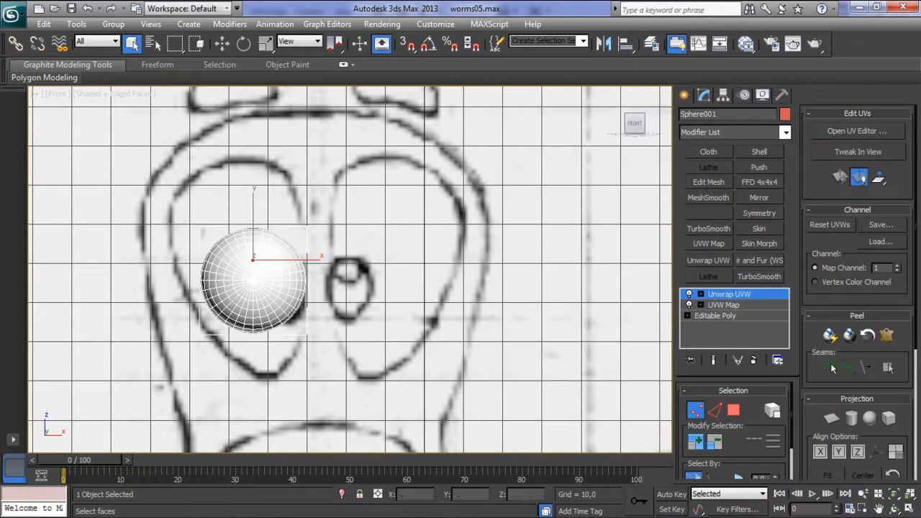
# - Exit the unwrap editing and rotate the eye sphere about the X axis until its pupil faces the front view
pyautogui.click(685, 95)
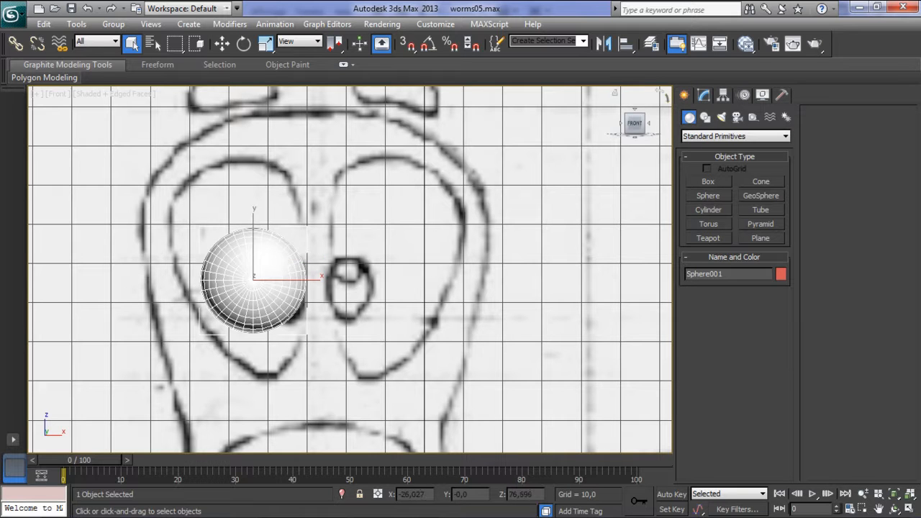
pyautogui.press('e')
pyautogui.moveTo(253, 256); pyautogui.dragTo(253, 320)
pyautogui.moveTo(253, 320); pyautogui.dragTo(266, 319, button='middle')
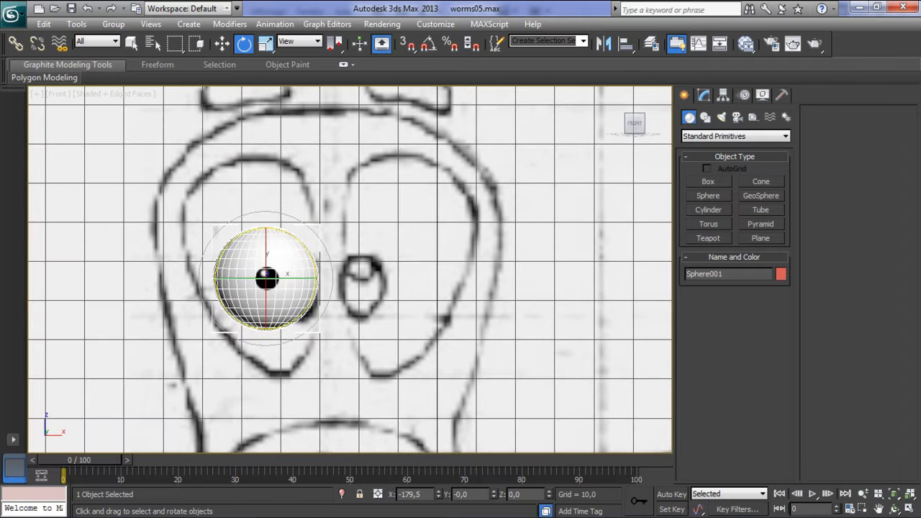
# - Set the oeil.jpg map's tiling to U 1,6 and V 1,3, and close the material editor
pyautogui.click(746, 44)
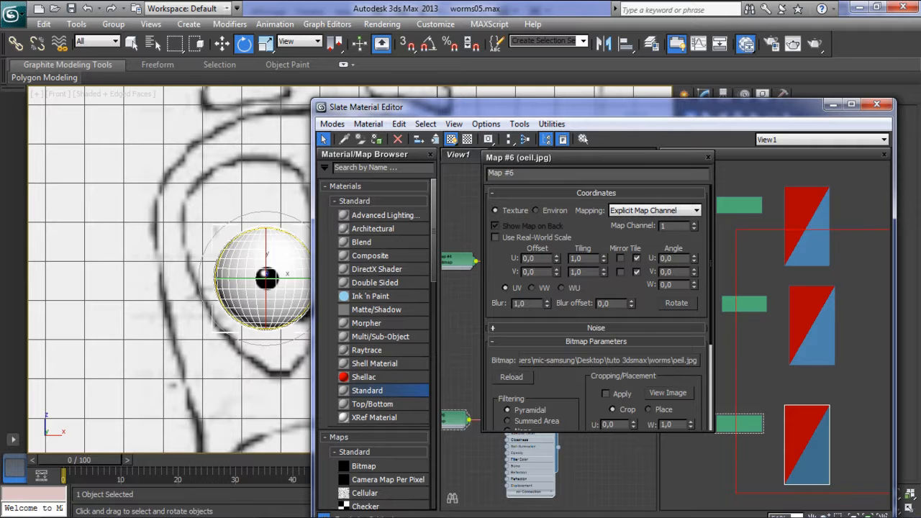
pyautogui.moveTo(603, 259)
pyautogui.mouseDown()
pyautogui.moveTo(604, 278)
pyautogui.moveTo(603, 254)
pyautogui.moveTo(603, 268)
pyautogui.mouseUp()
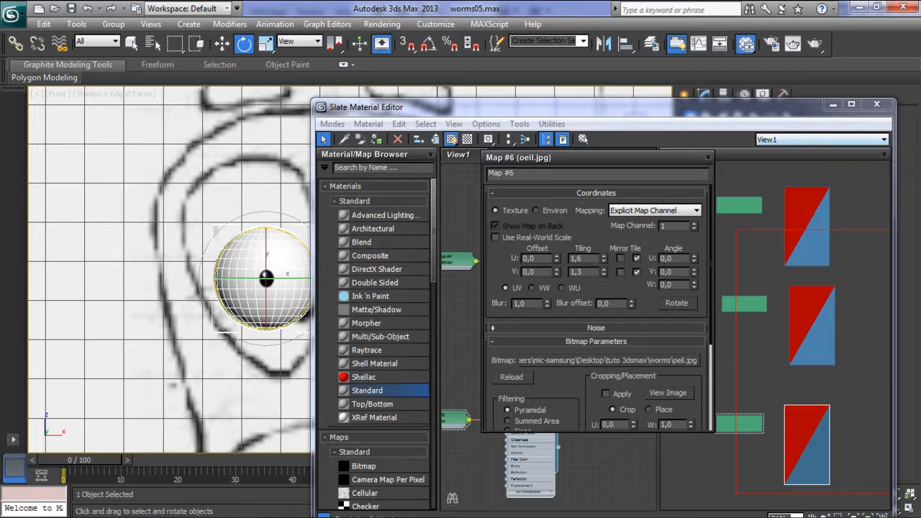
pyautogui.click(708, 157)
pyautogui.moveTo(676, 106); pyautogui.dragTo(580, 107)
pyautogui.click(780, 103)
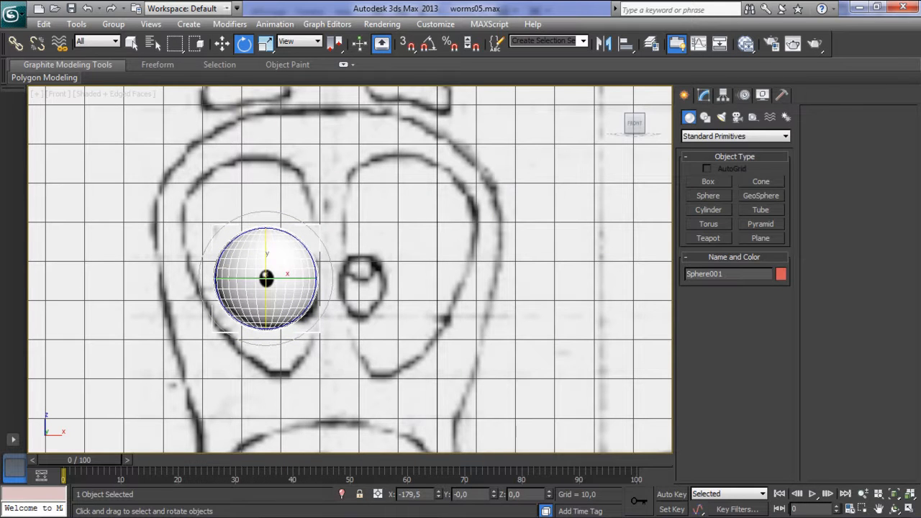
# - Add an FFD 4x4x4 modifier to the eye sphere and enter its Control Points level
pyautogui.click(704, 95)
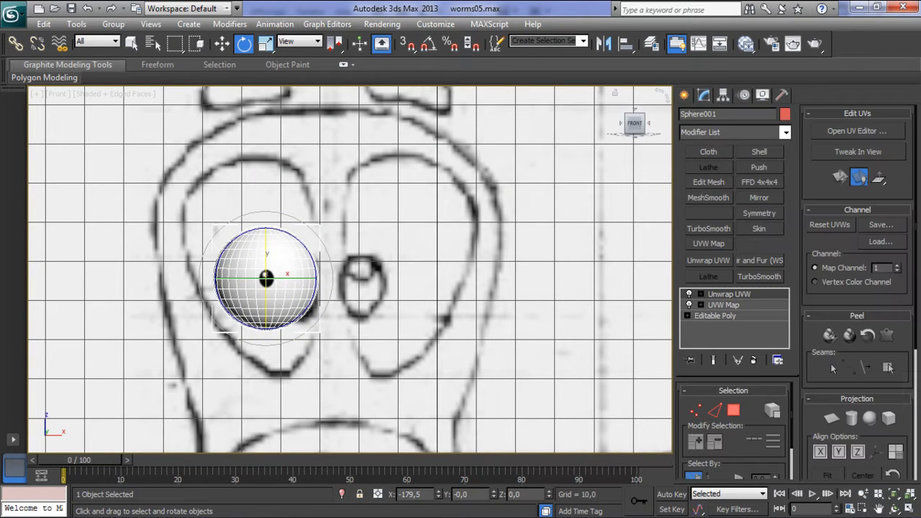
pyautogui.press('w')
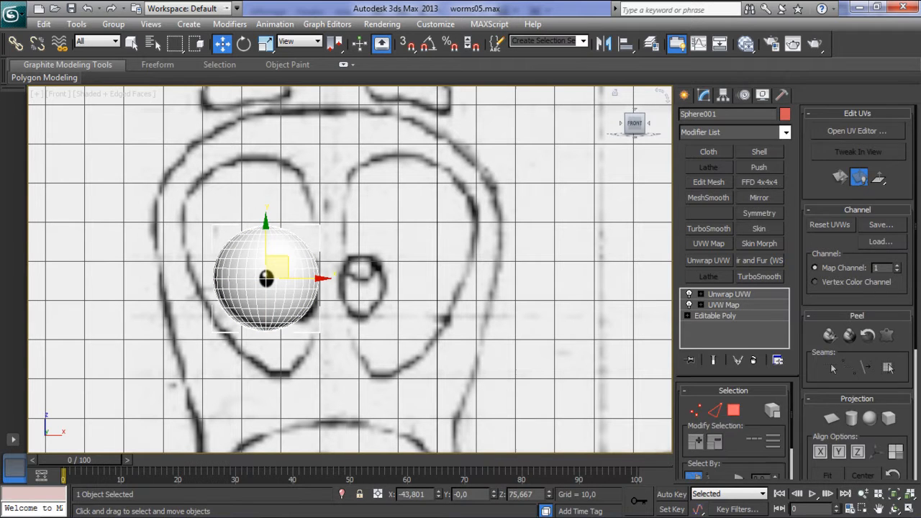
pyautogui.click(759, 182)
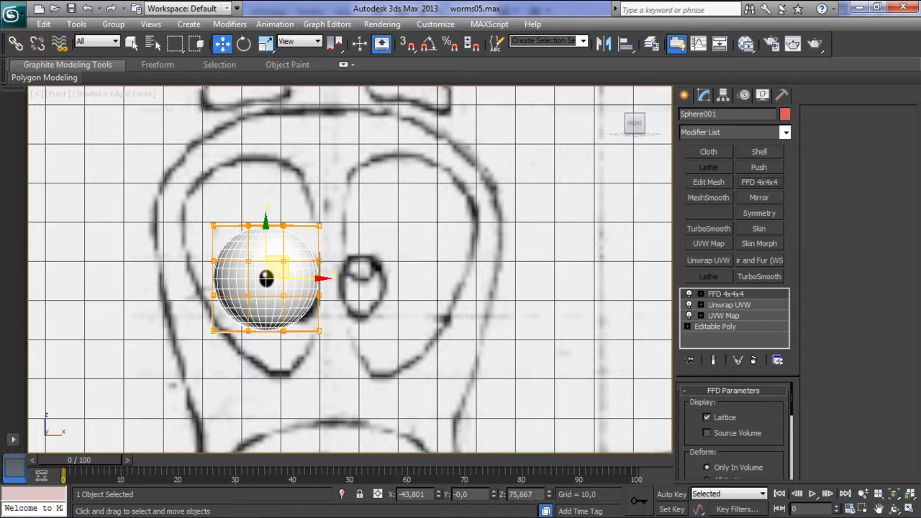
pyautogui.press('1')
pyautogui.click(700, 293)
pyautogui.click(737, 304)
pyautogui.click(736, 304)
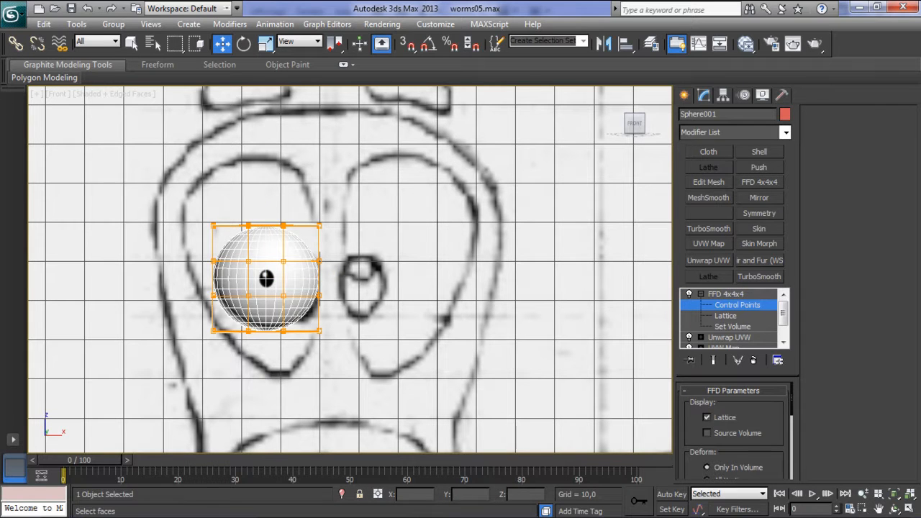
# - Raise the upper rows of FFD control points and spread their outer points to follow the top of the sketched eye outline
pyautogui.moveTo(173, 204); pyautogui.dragTo(329, 237)
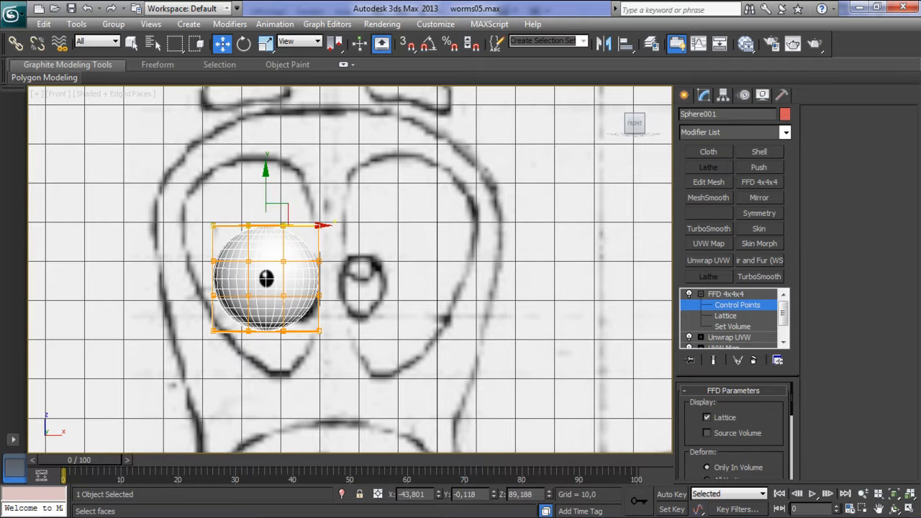
pyautogui.moveTo(266, 198); pyautogui.dragTo(265, 135)
pyautogui.moveTo(351, 271); pyautogui.dragTo(351, 269)
pyautogui.moveTo(279, 248); pyautogui.dragTo(305, 214)
pyautogui.moveTo(190, 147); pyautogui.dragTo(230, 162)
pyautogui.moveTo(266, 223); pyautogui.dragTo(230, 215)
pyautogui.moveTo(266, 303)
pyautogui.mouseDown()
pyautogui.moveTo(233, 295)
pyautogui.moveTo(254, 296)
pyautogui.mouseUp()
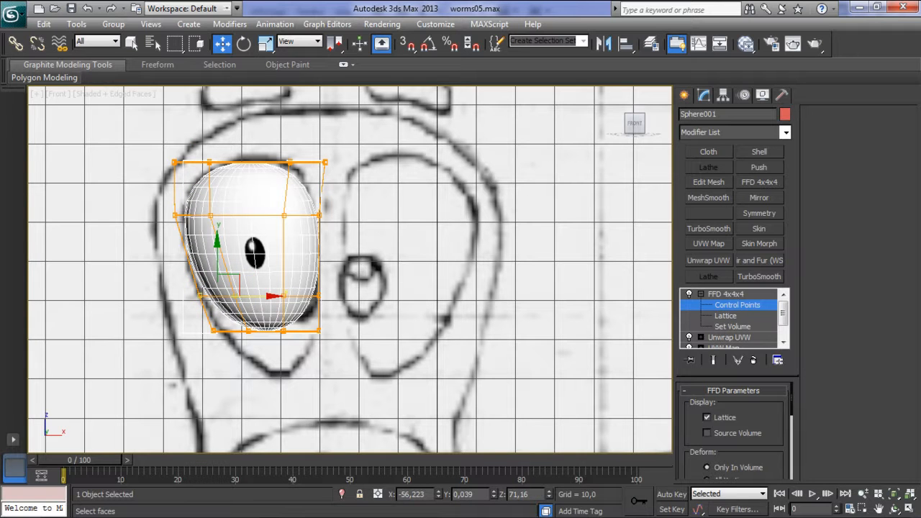
# - Lower the two bottom rows of FFD control points and shift the lowest ones to fit the pointed base of the eye outline
pyautogui.moveTo(343, 372); pyautogui.dragTo(343, 371)
pyautogui.moveTo(263, 277); pyautogui.dragTo(263, 318)
pyautogui.moveTo(177, 324); pyautogui.dragTo(259, 342)
pyautogui.moveTo(357, 346); pyautogui.dragTo(357, 346)
pyautogui.moveTo(259, 281); pyautogui.dragTo(259, 263)
pyautogui.moveTo(346, 379); pyautogui.dragTo(313, 358)
pyautogui.moveTo(200, 357); pyautogui.dragTo(337, 365)
# - Lower the second row of FFD control points and adjust the inner and upper points to refine the egg shape of the eye
pyautogui.moveTo(157, 202); pyautogui.dragTo(356, 227)
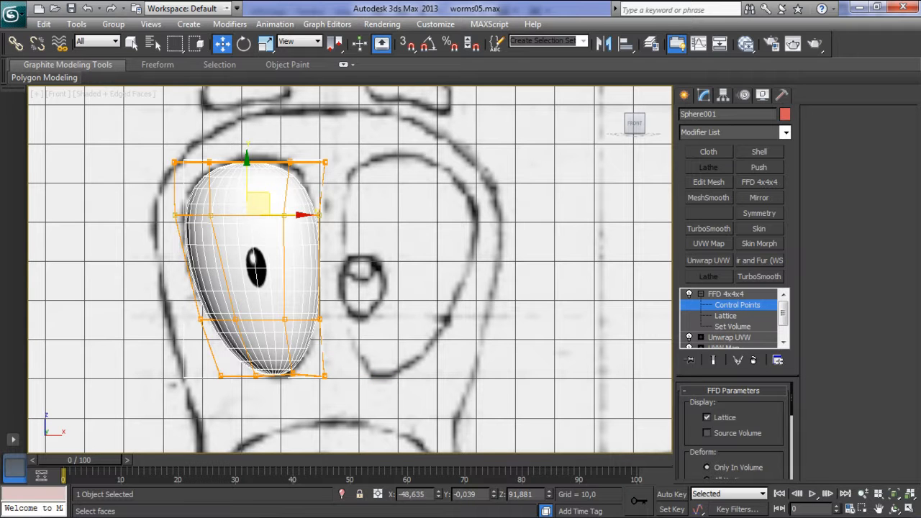
pyautogui.moveTo(259, 204); pyautogui.dragTo(262, 218)
pyautogui.moveTo(276, 309); pyautogui.dragTo(321, 319)
pyautogui.moveTo(279, 215); pyautogui.dragTo(331, 231)
pyautogui.moveTo(241, 252); pyautogui.dragTo(235, 219)
pyautogui.moveTo(228, 312); pyautogui.dragTo(362, 317)
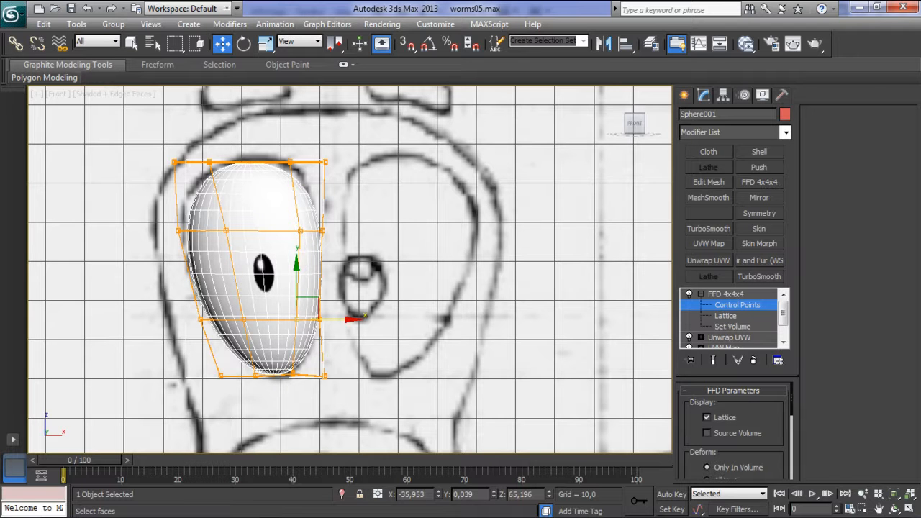
pyautogui.moveTo(224, 182); pyautogui.dragTo(223, 182)
pyautogui.moveTo(220, 150); pyautogui.dragTo(236, 148)
pyautogui.click(342, 216)
# - Enlarge the pupil by setting the oeil.jpg map's tiling to U 0,7 and V 0,9 in the eye material
pyautogui.moveTo(314, 231); pyautogui.dragTo(361, 289, button='middle')
pyautogui.scroll(-4, 320, 181)
pyautogui.scroll(6, 320, 182)
pyautogui.press('m')
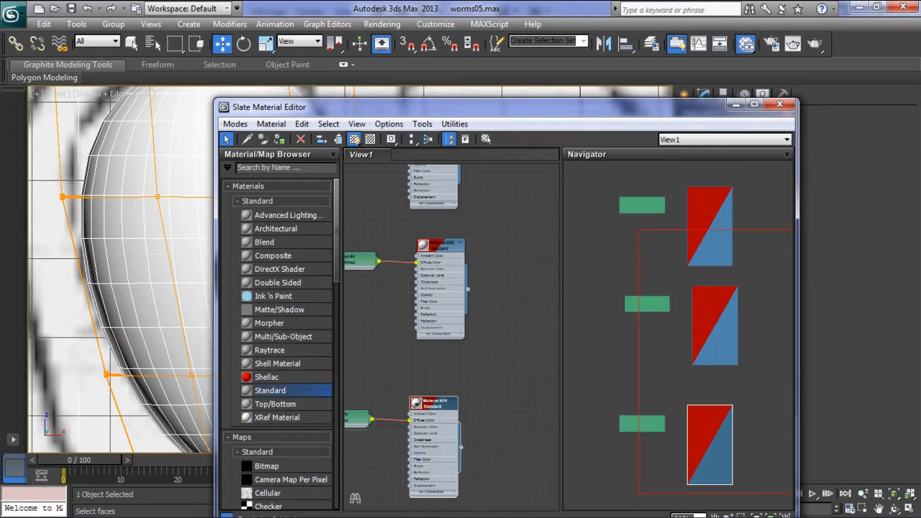
pyautogui.doubleClick(434, 404)
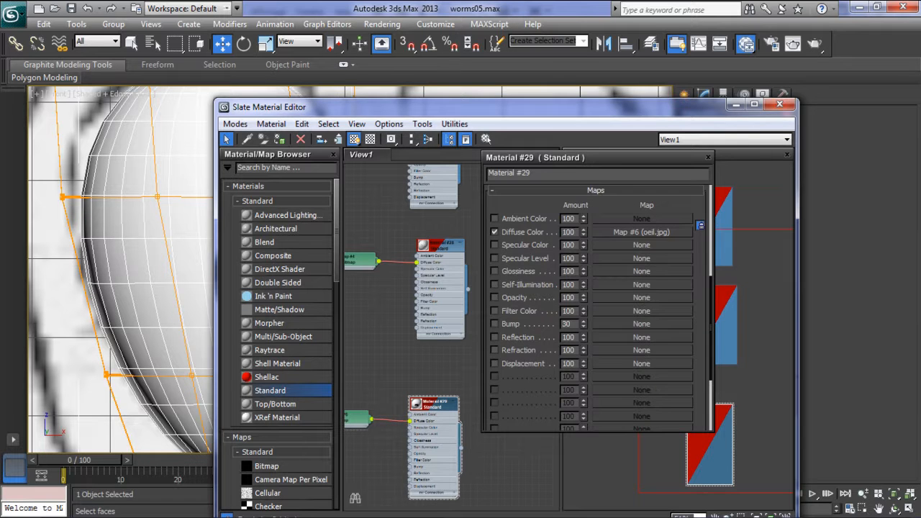
pyautogui.click(641, 231)
pyautogui.moveTo(324, 107); pyautogui.dragTo(534, 164)
pyautogui.moveTo(603, 259)
pyautogui.mouseDown()
pyautogui.moveTo(604, 302)
pyautogui.moveTo(604, 266)
pyautogui.mouseUp()
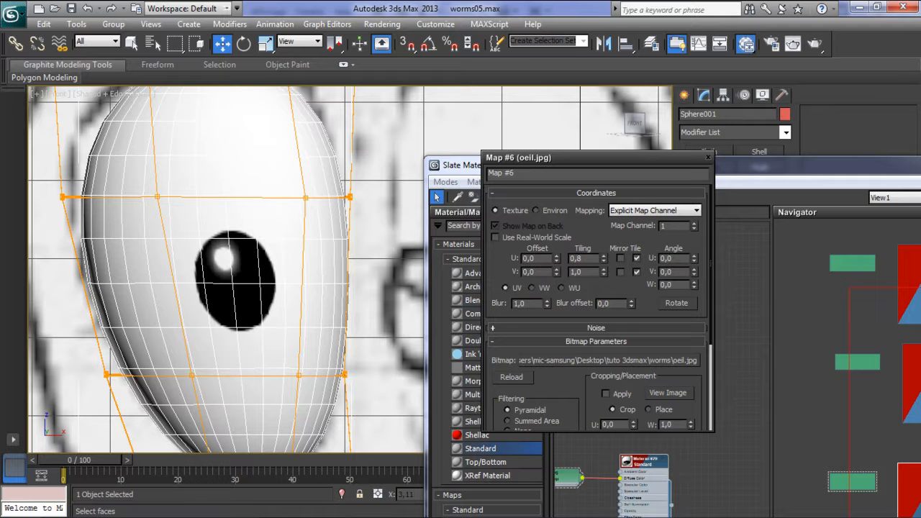
pyautogui.moveTo(597, 158); pyautogui.dragTo(657, 155)
pyautogui.click(664, 258)
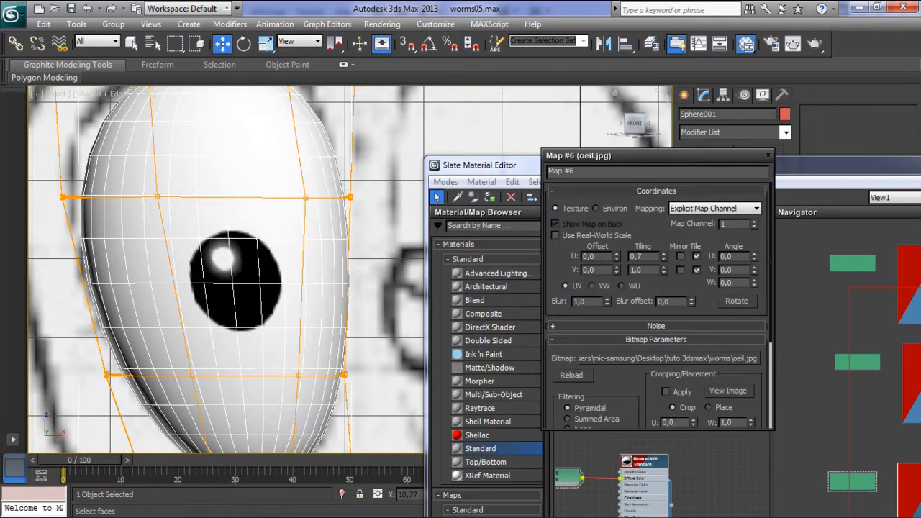
pyautogui.click(663, 273)
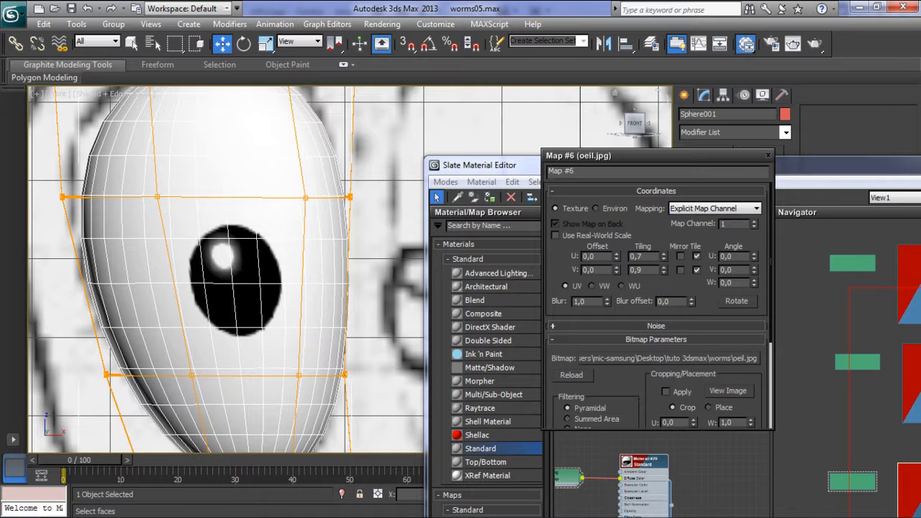
# - Close the eye map's parameters and the Slate Material Editor, and bring the whole eye back into view
pyautogui.click(768, 155)
pyautogui.moveTo(748, 164); pyautogui.dragTo(558, 142)
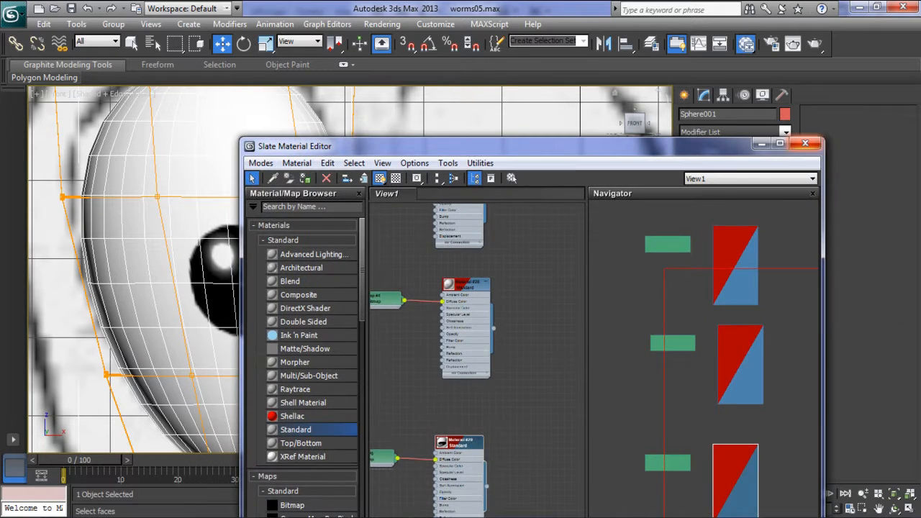
pyautogui.click(811, 140)
pyautogui.moveTo(344, 317); pyautogui.dragTo(350, 268, button='middle')
pyautogui.scroll(-5, 349, 268)
pyautogui.scroll(3, 349, 269)
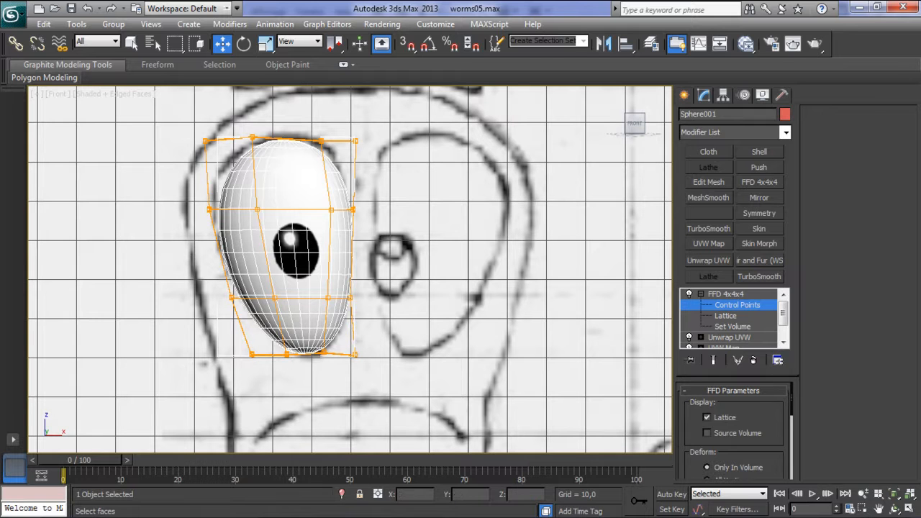
# - Unhide the ver layer and show the worm body around the eye in the perspective view
pyautogui.click(651, 44)
pyautogui.click(727, 191)
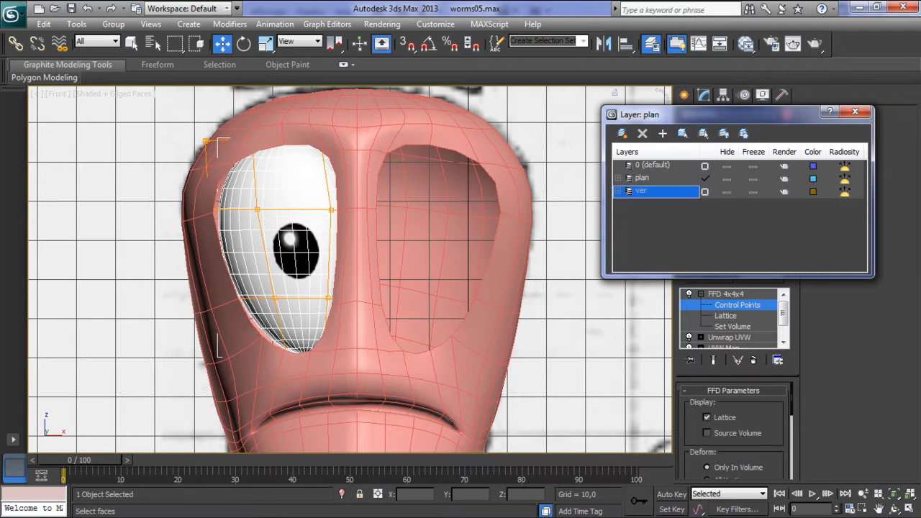
pyautogui.moveTo(336, 215); pyautogui.dragTo(403, 241, button='middle')
pyautogui.press('p')
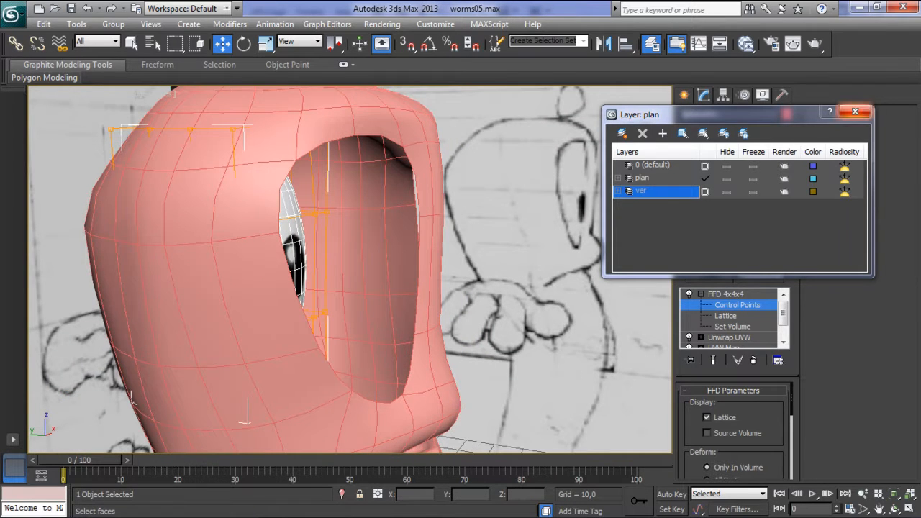
pyautogui.click(855, 111)
# - Leave control point editing and move the eye forward along Y to about -29.6, into the socket opening
pyautogui.click(683, 94)
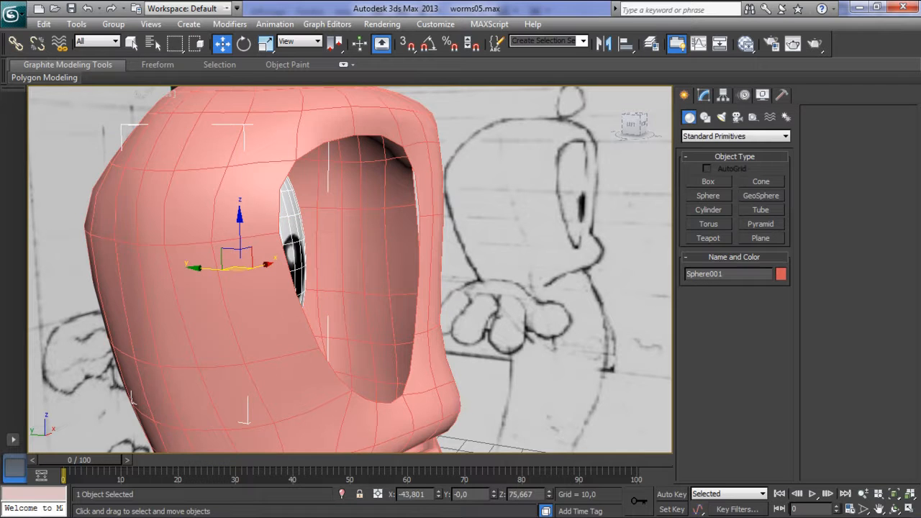
pyautogui.moveTo(208, 267); pyautogui.dragTo(334, 277)
pyautogui.keyDown('alt'); pyautogui.moveTo(334, 277); pyautogui.dragTo(395, 267, button='middle'); pyautogui.keyUp('alt')
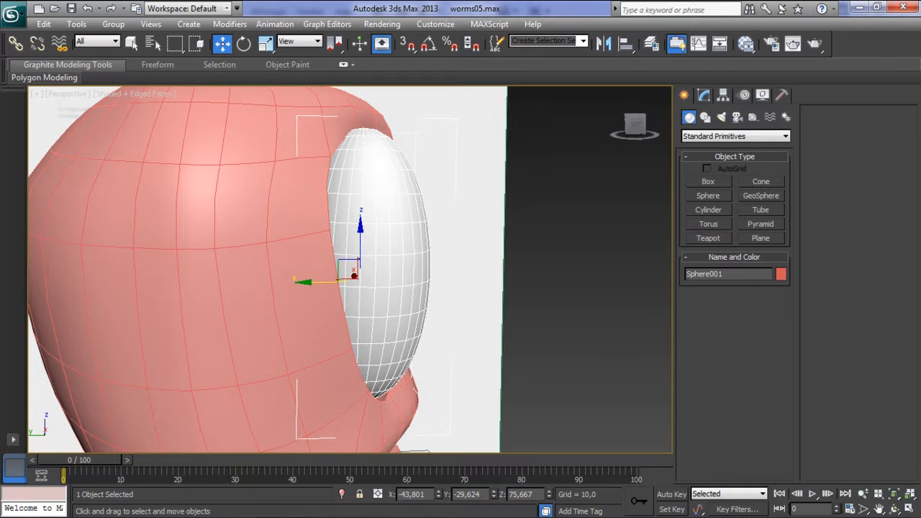
# - Reposition groups of the eye's FFD 4x4x4 control points in depth and width to fit the socket
pyautogui.click(704, 95)
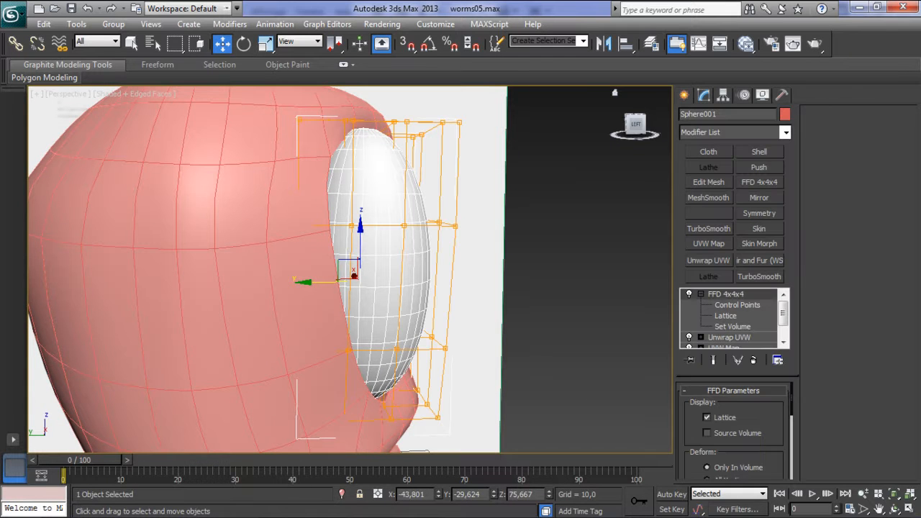
pyautogui.click(737, 304)
pyautogui.keyDown('alt'); pyautogui.moveTo(357, 242); pyautogui.dragTo(238, 239, button='middle'); pyautogui.keyUp('alt')
pyautogui.moveTo(206, 176); pyautogui.dragTo(363, 236)
pyautogui.keyDown('alt'); pyautogui.moveTo(363, 236); pyautogui.dragTo(490, 238, button='middle'); pyautogui.keyUp('alt')
pyautogui.moveTo(253, 220); pyautogui.dragTo(236, 220)
pyautogui.keyDown('alt'); pyautogui.moveTo(235, 220); pyautogui.dragTo(159, 221, button='middle'); pyautogui.keyUp('alt')
pyautogui.moveTo(376, 163); pyautogui.dragTo(377, 163)
pyautogui.keyDown('alt'); pyautogui.moveTo(377, 164); pyautogui.dragTo(483, 162, button='middle'); pyautogui.keyUp('alt')
pyautogui.moveTo(256, 126); pyautogui.dragTo(216, 127)
pyautogui.keyDown('alt'); pyautogui.moveTo(216, 127); pyautogui.dragTo(97, 124, button='middle'); pyautogui.keyUp('alt')
# - Refine the outer and lower FFD control points so the eye follows the curve of the socket edge
pyautogui.moveTo(211, 244); pyautogui.dragTo(232, 246)
pyautogui.keyDown('alt'); pyautogui.moveTo(231, 246); pyautogui.dragTo(335, 243, button='middle'); pyautogui.keyUp('alt')
pyautogui.moveTo(188, 223); pyautogui.dragTo(178, 224)
pyautogui.moveTo(179, 223); pyautogui.dragTo(42, 138, button='middle')
pyautogui.moveTo(263, 289); pyautogui.dragTo(264, 289)
pyautogui.keyDown('alt'); pyautogui.moveTo(265, 289); pyautogui.dragTo(381, 288, button='middle'); pyautogui.keyUp('alt')
pyautogui.moveTo(208, 256); pyautogui.dragTo(157, 256)
# - Move the outer FFD control points at the bottom of the eye backward along Y
pyautogui.moveTo(277, 325); pyautogui.dragTo(161, 232, button='middle')
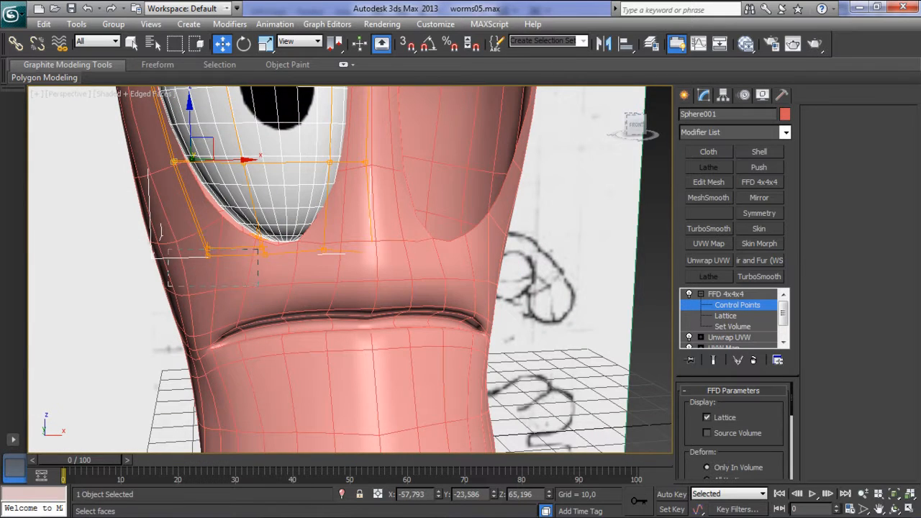
pyautogui.keyDown('alt'); pyautogui.moveTo(161, 232); pyautogui.dragTo(231, 231, button='middle'); pyautogui.keyUp('alt')
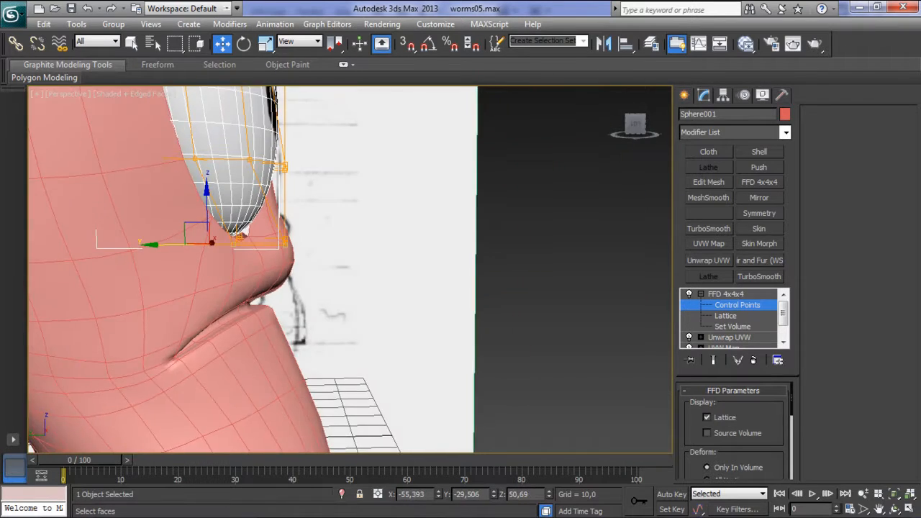
pyautogui.moveTo(185, 244); pyautogui.dragTo(160, 245)
pyautogui.moveTo(216, 244)
pyautogui.keyDown('alt'); pyautogui.mouseDown(button='middle')
pyautogui.moveTo(106, 239)
pyautogui.moveTo(189, 244)
pyautogui.moveTo(154, 236)
pyautogui.moveTo(71, 253)
pyautogui.mouseUp(button='middle'); pyautogui.keyUp('alt')
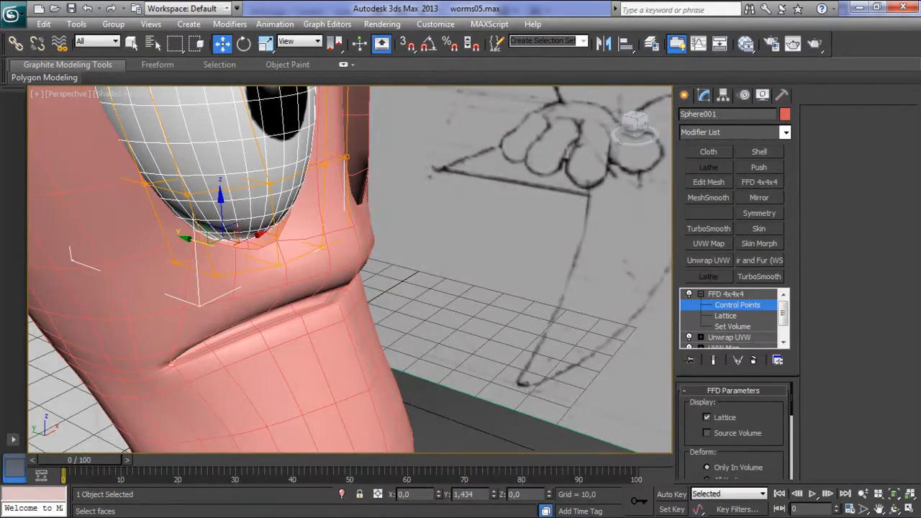
# - Render the perspective view to check how the eye fits in its socket, and close the render window
pyautogui.hotkey('shift', 'z')
pyautogui.keyDown('alt'); pyautogui.moveTo(346, 274); pyautogui.dragTo(411, 256, button='middle'); pyautogui.keyUp('alt')
pyautogui.press('z')
pyautogui.scroll(-5, 359, 266)
pyautogui.scroll(4, 350, 269)
pyautogui.click(793, 43)
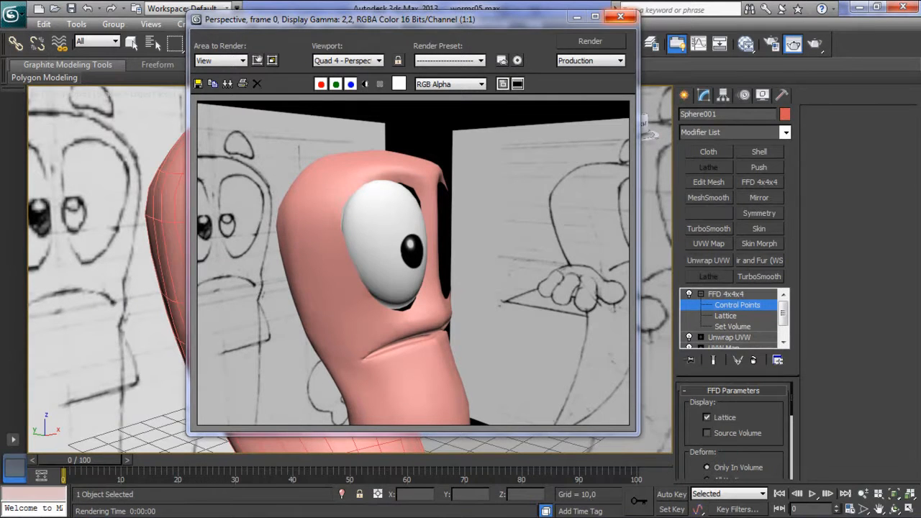
pyautogui.click(620, 16)
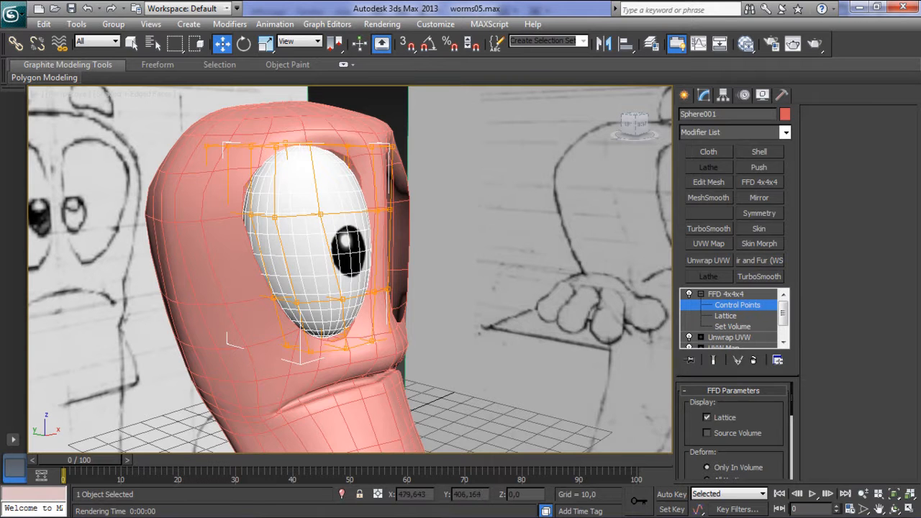
# - Shift the eye material's oeil.jpg diffuse map to U and V offsets of about 0.03, and close the material editor
pyautogui.press('m')
pyautogui.moveTo(504, 146); pyautogui.dragTo(734, 75)
pyautogui.doubleClick(688, 370)
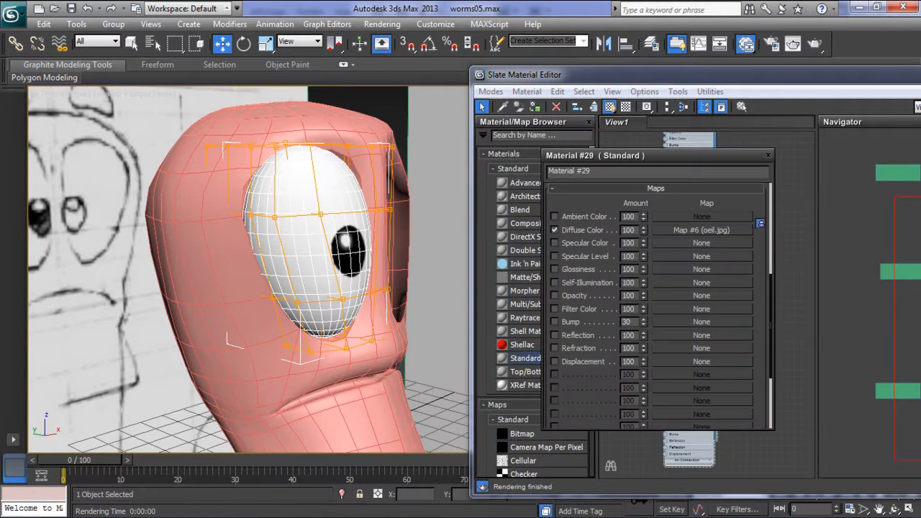
pyautogui.click(702, 231)
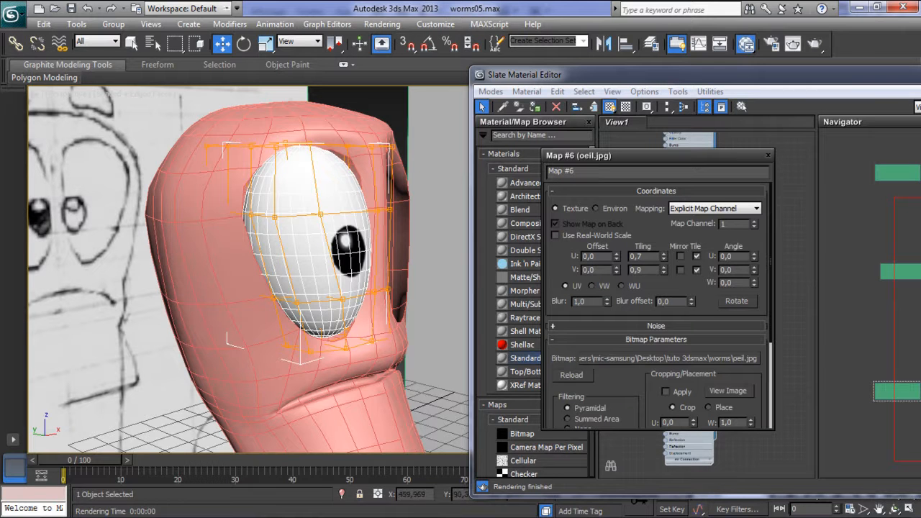
pyautogui.moveTo(616, 269)
pyautogui.mouseDown()
pyautogui.moveTo(616, 258)
pyautogui.moveTo(616, 271)
pyautogui.mouseUp()
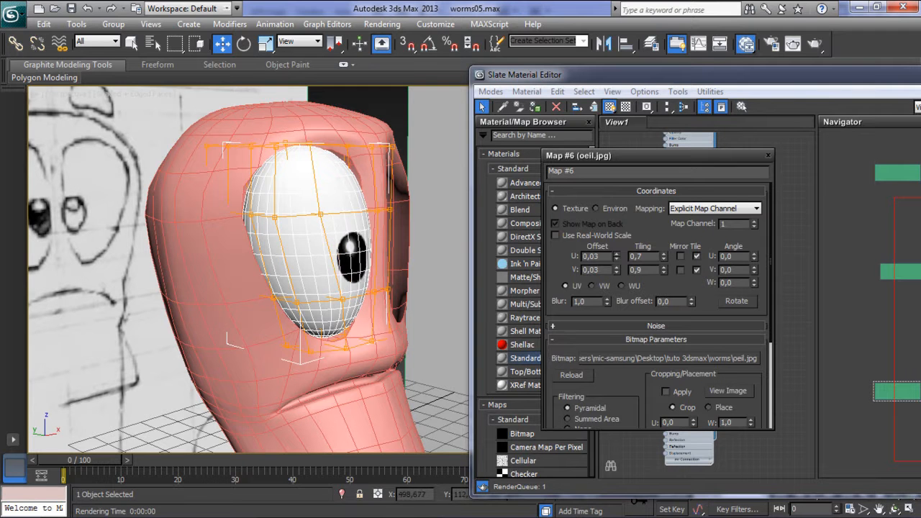
pyautogui.moveTo(616, 257); pyautogui.dragTo(616, 258)
pyautogui.click(768, 155)
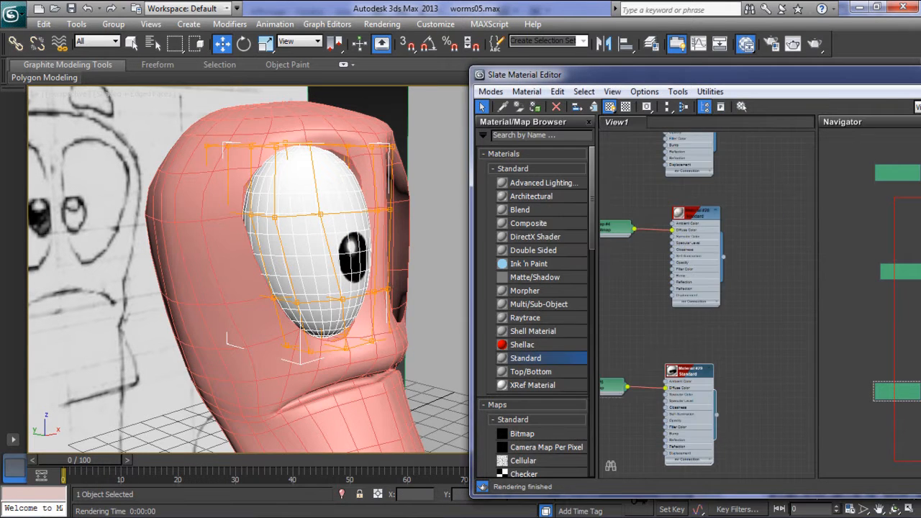
pyautogui.moveTo(698, 74); pyautogui.dragTo(589, 64)
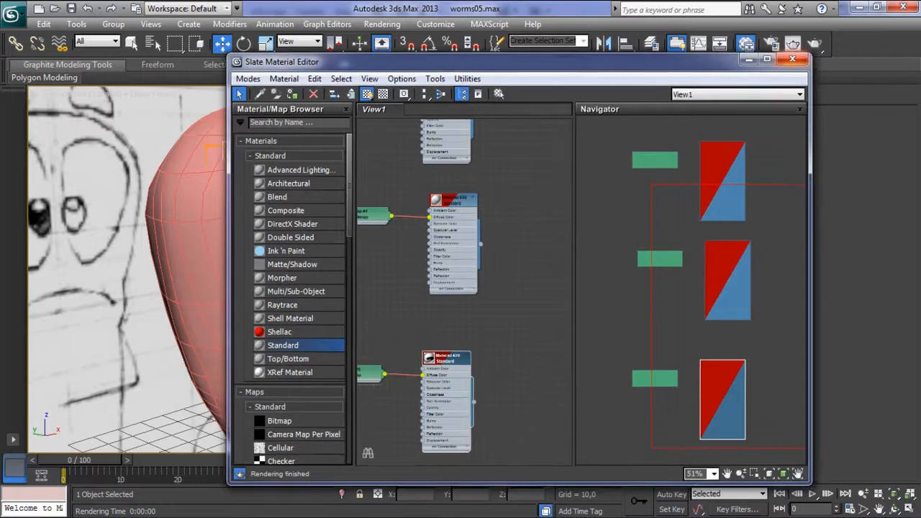
pyautogui.click(790, 60)
# - Mirror the eye on the X axis as an instance and move the copy along X into the empty socket
pyautogui.moveTo(568, 385); pyautogui.dragTo(469, 327, button='middle')
pyautogui.click(684, 95)
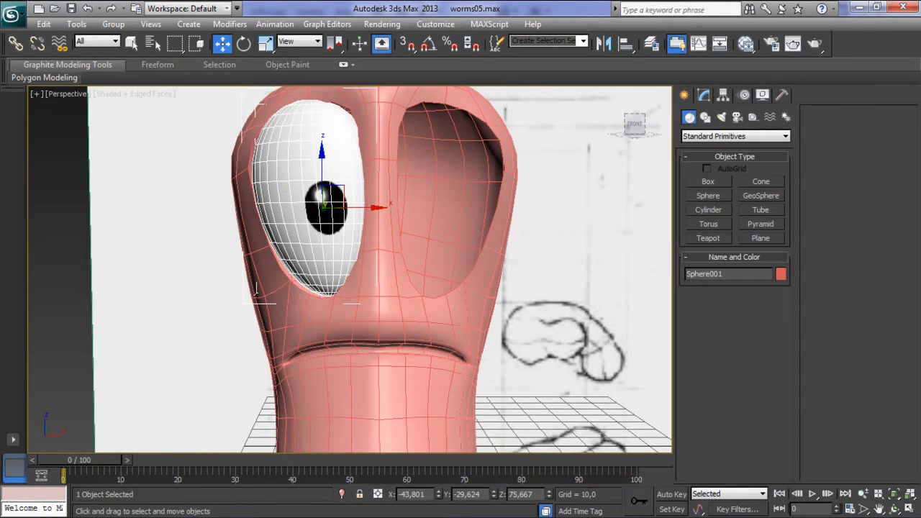
pyautogui.moveTo(461, 238); pyautogui.dragTo(465, 291, button='middle')
pyautogui.scroll(-4, 350, 269)
pyautogui.press('f')
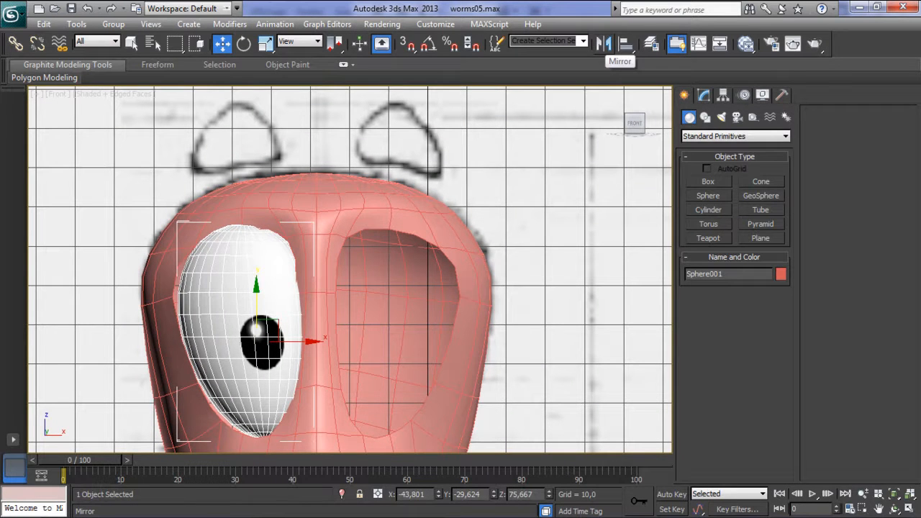
pyautogui.click(603, 43)
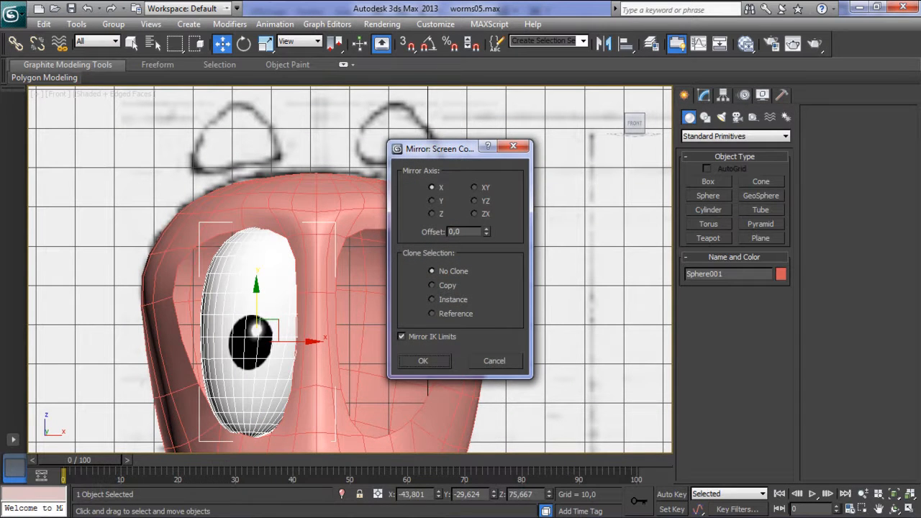
pyautogui.click(432, 299)
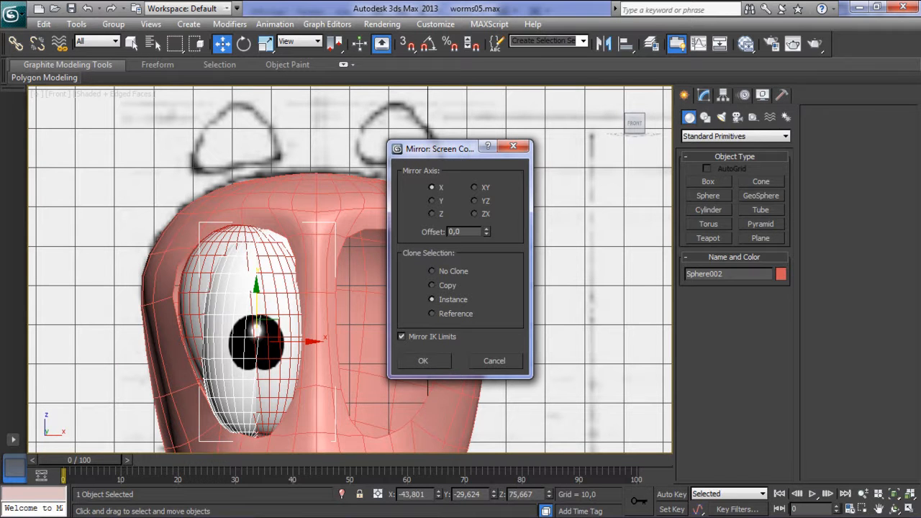
pyautogui.press('Return')
pyautogui.moveTo(302, 341); pyautogui.dragTo(422, 340)
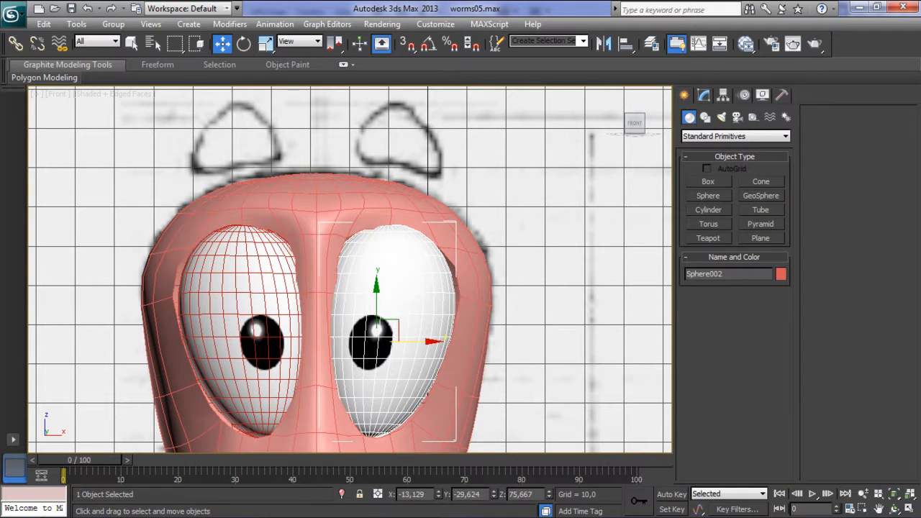
# - Review both eyes in the front and perspective views, and save the scene as worms06.max
pyautogui.moveTo(423, 340); pyautogui.dragTo(438, 246, button='middle')
pyautogui.scroll(-7, 350, 270)
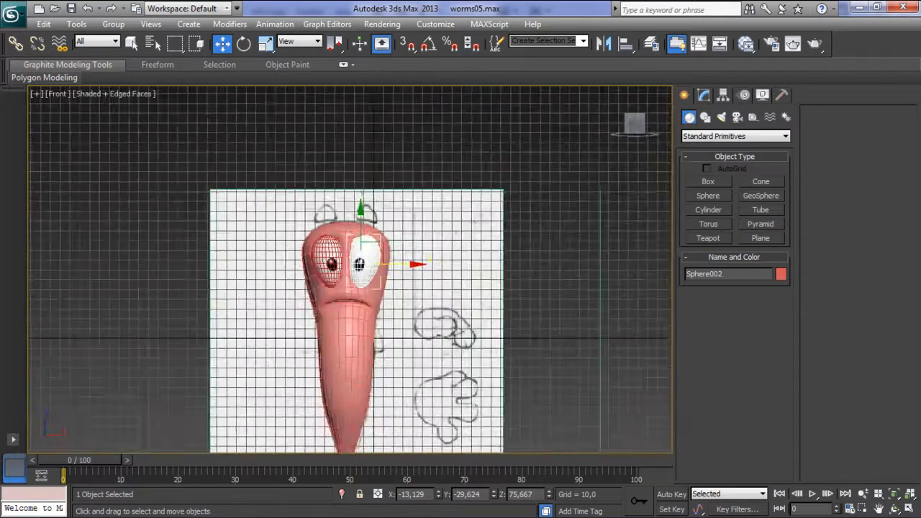
pyautogui.scroll(4, 350, 270)
pyautogui.scroll(-3, 348, 312)
pyautogui.moveTo(348, 312); pyautogui.dragTo(481, 303, button='middle')
pyautogui.press('p')
pyautogui.scroll(5, 350, 270)
pyautogui.scroll(-5, 350, 270)
pyautogui.scroll(4, 349, 270)
pyautogui.keyDown('alt'); pyautogui.moveTo(350, 270); pyautogui.dragTo(346, 229, button='middle'); pyautogui.keyUp('alt')
pyautogui.scroll(-2, 350, 269)
pyautogui.hotkey('ctrl', 's')
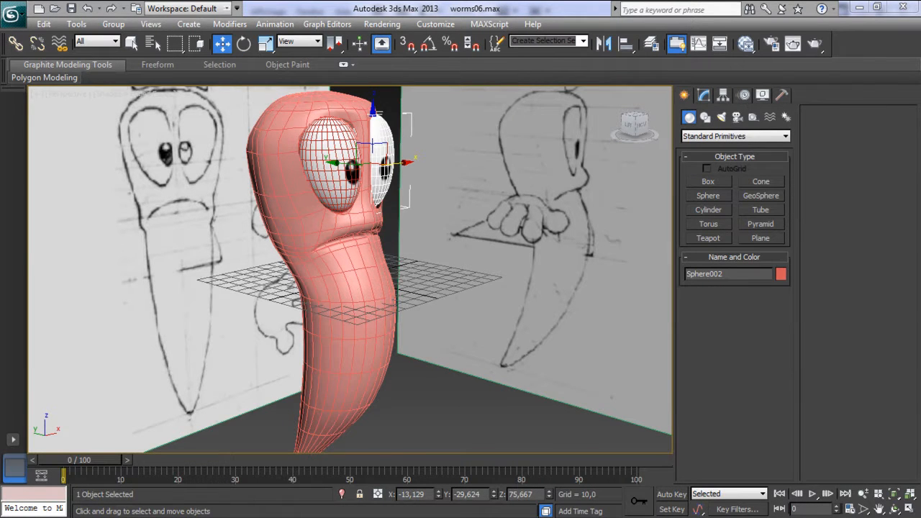
# - Create a box about 11.8 long, 22.4 wide and 2.7 high over the right-hand eyebrow sketch in the front view
pyautogui.press('f')
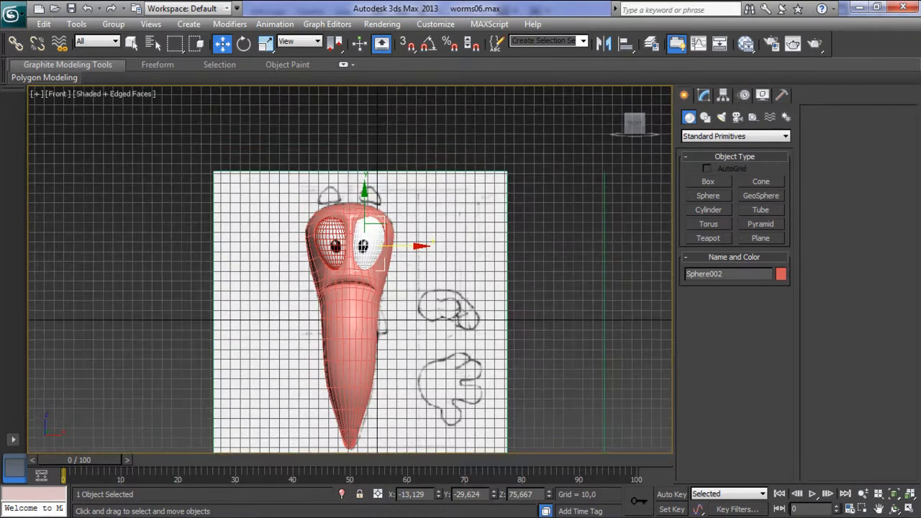
pyautogui.press('z')
pyautogui.moveTo(360, 144)
pyautogui.mouseDown(button='middle')
pyautogui.moveTo(345, 293)
pyautogui.moveTo(351, 435)
pyautogui.mouseUp(button='middle')
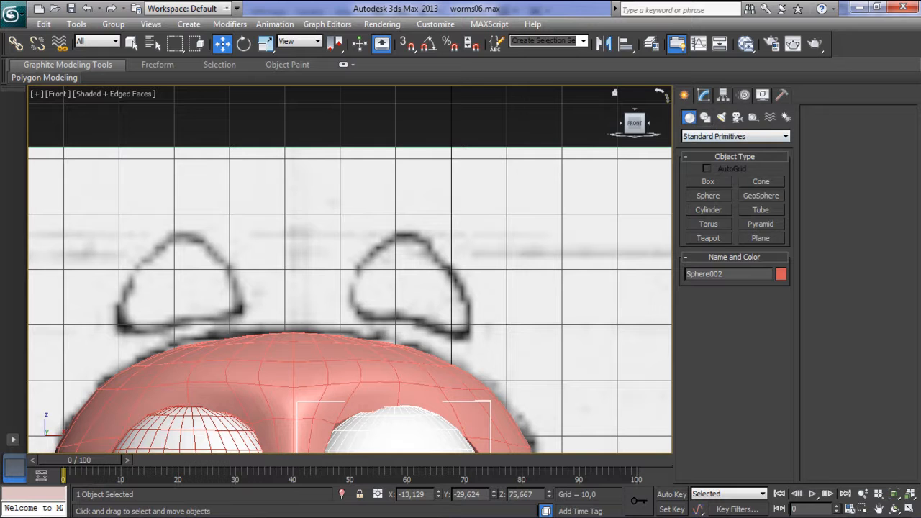
pyautogui.click(708, 182)
pyautogui.moveTo(489, 329); pyautogui.dragTo(510, 268, button='middle')
pyautogui.moveTo(381, 188); pyautogui.dragTo(506, 252)
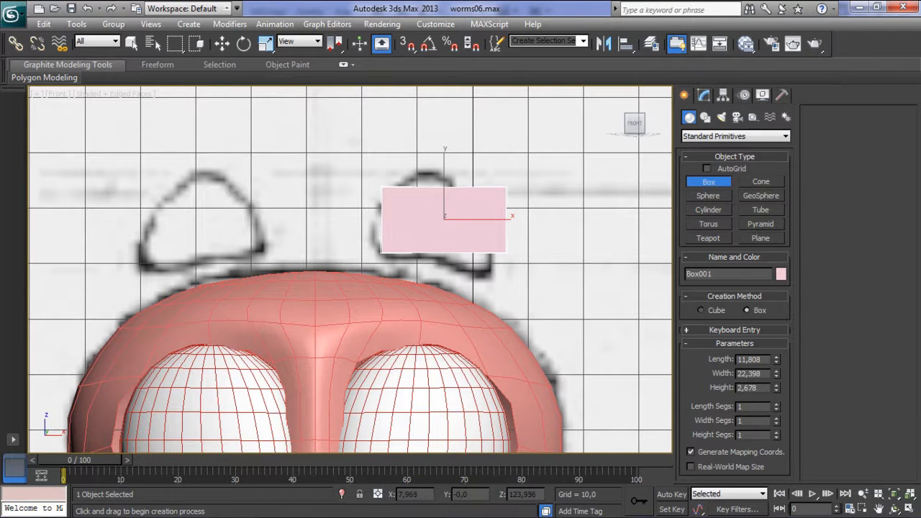
# - Scale the eyebrow box along Y in the perspective view to make it thicker
pyautogui.press('p')
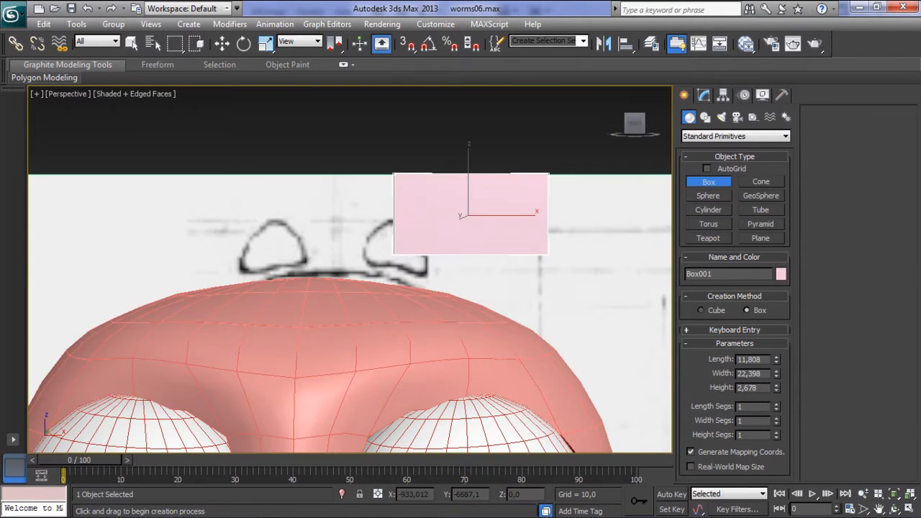
pyautogui.press('z')
pyautogui.press('w')
pyautogui.scroll(-5, 349, 269)
pyautogui.keyDown('alt'); pyautogui.moveTo(350, 288); pyautogui.dragTo(226, 306, button='middle'); pyautogui.keyUp('alt')
pyautogui.press('r')
pyautogui.moveTo(298, 272); pyautogui.dragTo(36, 276)
pyautogui.keyDown('alt'); pyautogui.moveTo(237, 302); pyautogui.dragTo(317, 284, button='middle'); pyautogui.keyUp('alt')
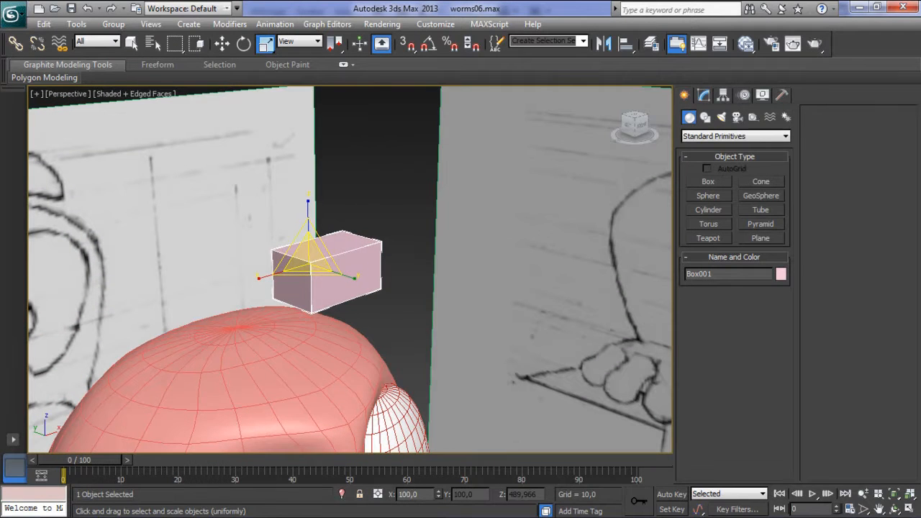
# - Convert the eyebrow box to Editable Poly, select its upper vertices and turn on see-through display
pyautogui.rightClick(322, 276)
pyautogui.moveTo(349, 401)
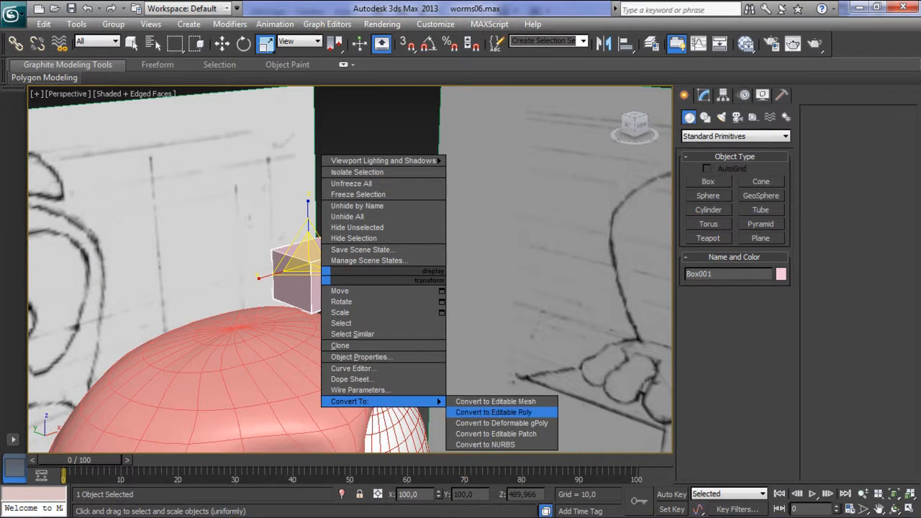
pyautogui.click(479, 412)
pyautogui.press('1')
pyautogui.keyDown('alt'); pyautogui.moveTo(317, 274); pyautogui.dragTo(424, 219, button='middle'); pyautogui.keyUp('alt')
pyautogui.moveTo(280, 222); pyautogui.dragTo(365, 246)
pyautogui.keyDown('alt'); pyautogui.moveTo(360, 246); pyautogui.dragTo(259, 248, button='middle'); pyautogui.keyUp('alt')
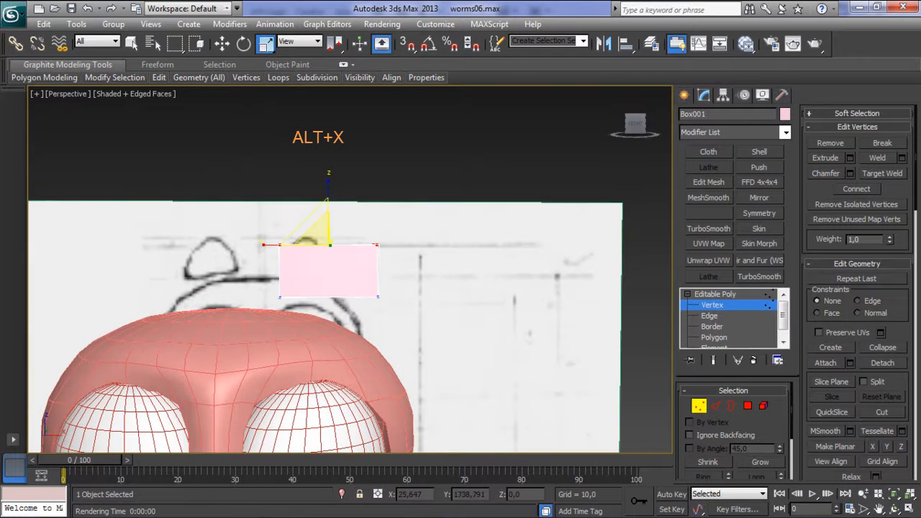
pyautogui.hotkey('alt', 'x')
pyautogui.scroll(3, 349, 270)
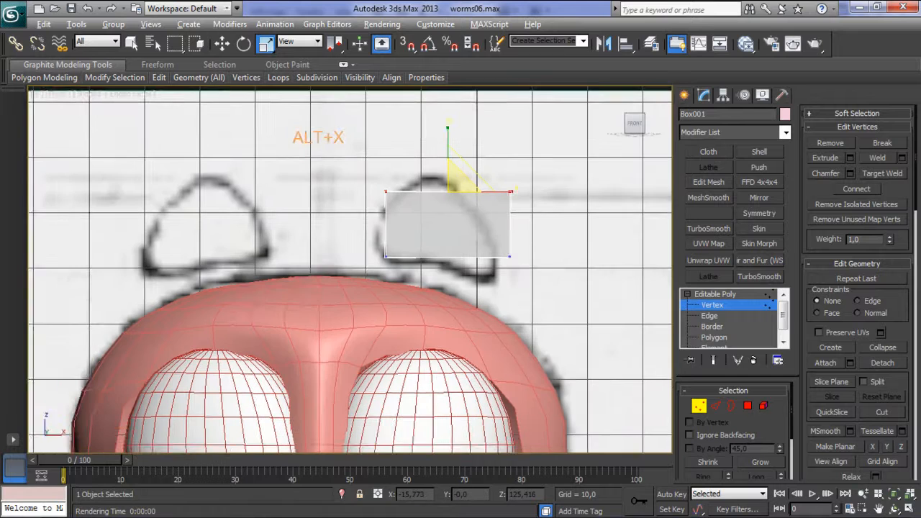
# - Move the box's corner vertices in the front view to match the outline of the eyebrow sketch
pyautogui.press('f')
pyautogui.scroll(2, 349, 270)
pyautogui.press('w')
pyautogui.click(307, 173)
pyautogui.moveTo(317, 160); pyautogui.dragTo(365, 141)
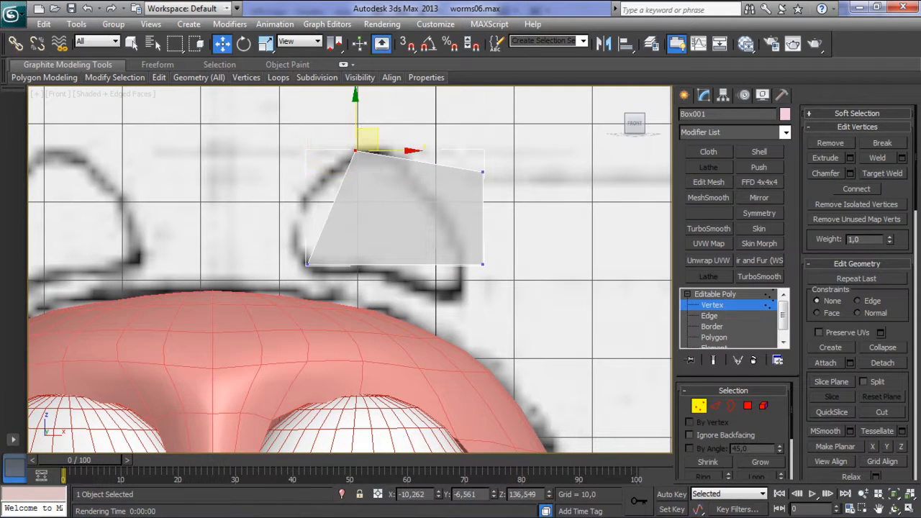
pyautogui.click(307, 259)
pyautogui.moveTo(320, 265); pyautogui.dragTo(290, 265)
pyautogui.click(482, 172)
pyautogui.moveTo(493, 161); pyautogui.dragTo(468, 220)
pyautogui.click(482, 264)
pyautogui.moveTo(494, 254); pyautogui.dragTo(472, 287)
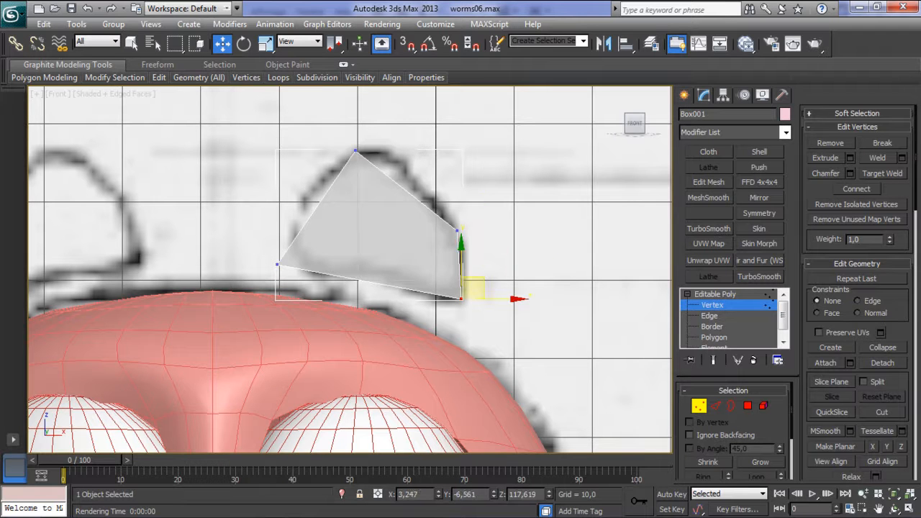
pyautogui.moveTo(373, 164); pyautogui.dragTo(395, 136)
# - Connect the eyebrow box's opposite side edges in the front view to add one crosswise segment
pyautogui.press('2')
pyautogui.moveTo(352, 241); pyautogui.dragTo(389, 243)
pyautogui.keyDown('ctrl'); pyautogui.click(346, 190); pyautogui.keyUp('ctrl')
pyautogui.rightClick(339, 205)
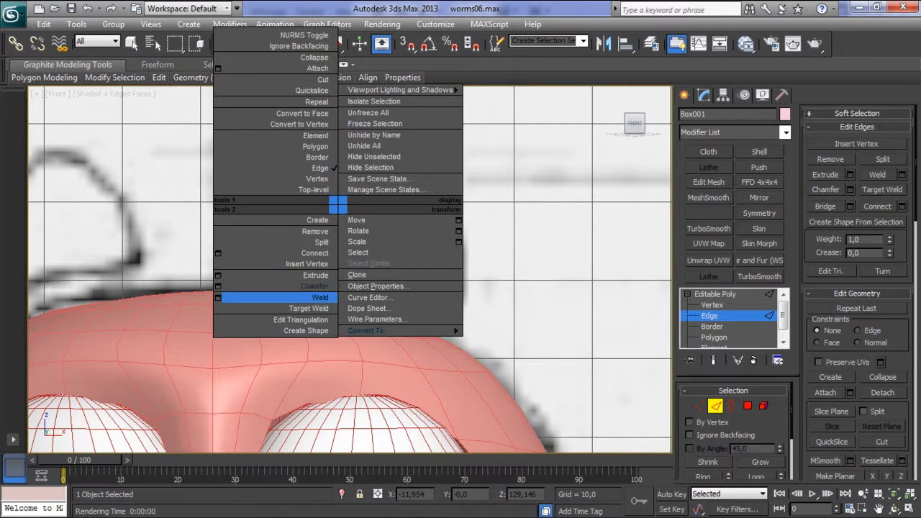
pyautogui.click(314, 252)
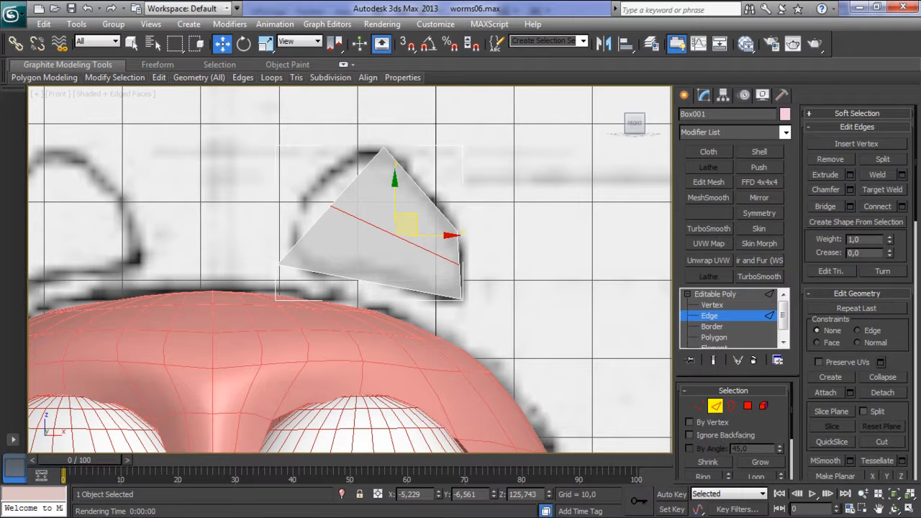
# - Move the new segment's end vertices and the neighbouring corner vertices to follow the eyebrow sketch outline
pyautogui.press('1')
pyautogui.moveTo(342, 194); pyautogui.dragTo(315, 181)
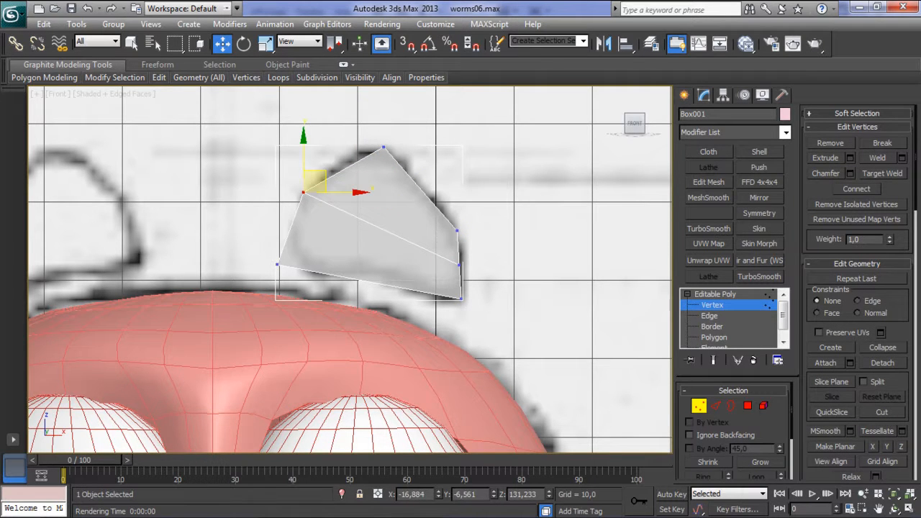
pyautogui.click(458, 264)
pyautogui.moveTo(459, 264); pyautogui.dragTo(465, 267)
pyautogui.click(457, 231)
pyautogui.moveTo(457, 230)
pyautogui.mouseDown()
pyautogui.moveTo(451, 216)
pyautogui.moveTo(457, 224)
pyautogui.mouseUp()
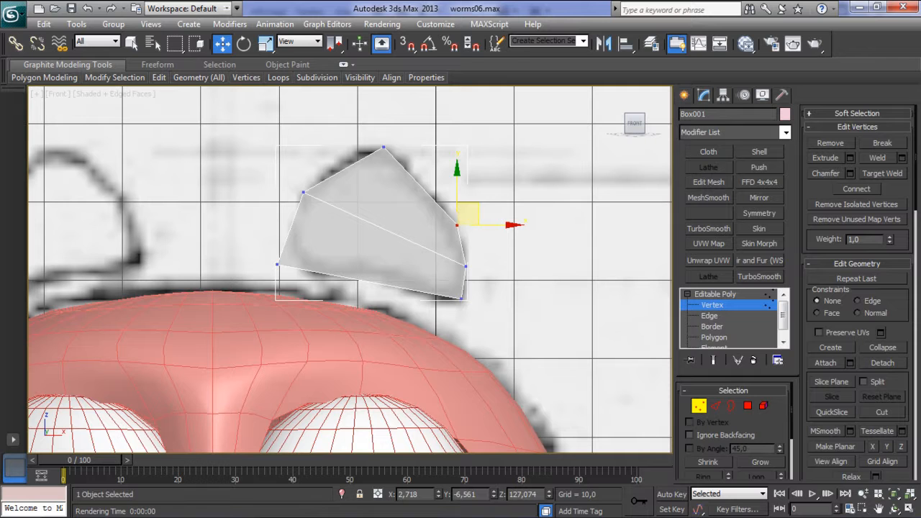
pyautogui.click(277, 264)
pyautogui.moveTo(277, 264); pyautogui.dragTo(277, 266)
# - Connect the eyebrow's upper, middle and lower edges to add a segment running across the first one
pyautogui.press('2')
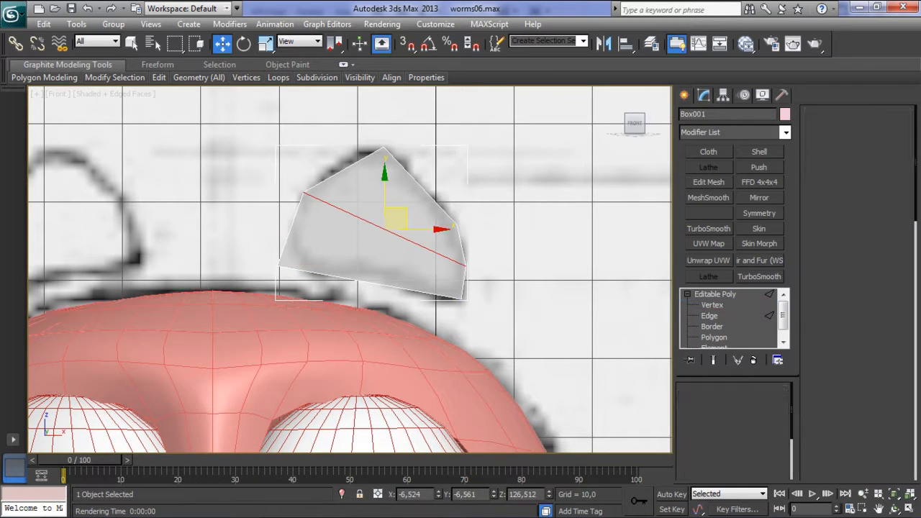
pyautogui.click(423, 185)
pyautogui.keyDown('shift'); pyautogui.moveTo(431, 175); pyautogui.dragTo(447, 108); pyautogui.keyUp('shift')
pyautogui.hotkey('ctrl', 'z')
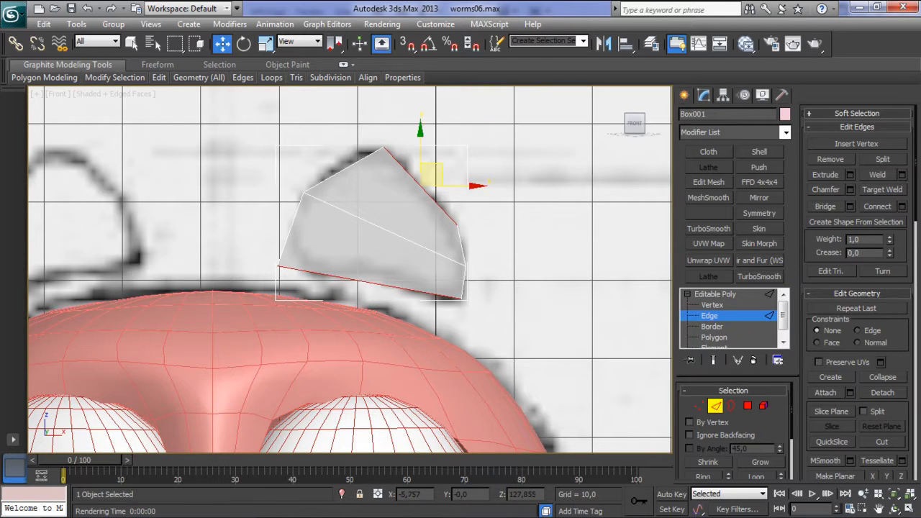
pyautogui.keyDown('ctrl'); pyautogui.click(389, 232); pyautogui.keyUp('ctrl')
pyautogui.rightClick(389, 234)
pyautogui.click(362, 299)
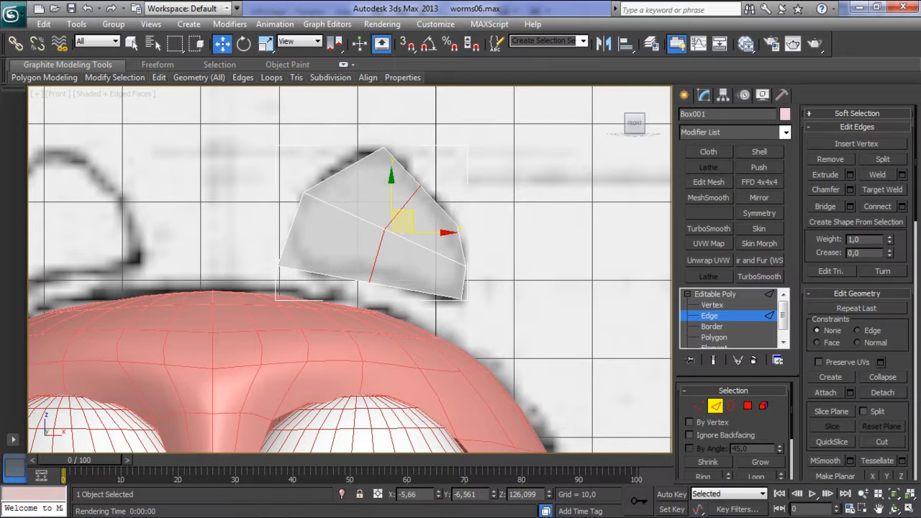
# - Raise the middle vertices of the eyebrow's lower edge to match the curved underside of the sketch
pyautogui.press('1')
pyautogui.click(369, 279)
pyautogui.moveTo(369, 278); pyautogui.dragTo(382, 272)
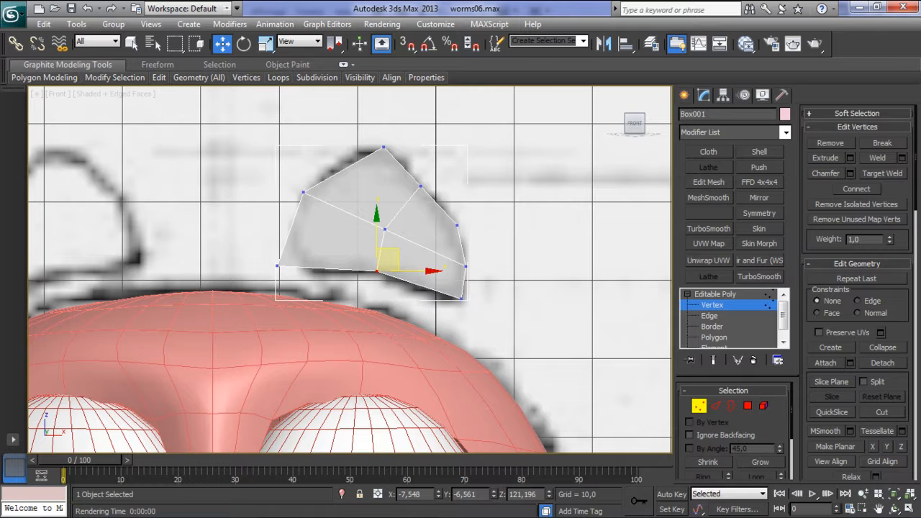
# - Apply a MeshSmooth modifier to the eyebrow and set its object color to black
pyautogui.click(687, 293)
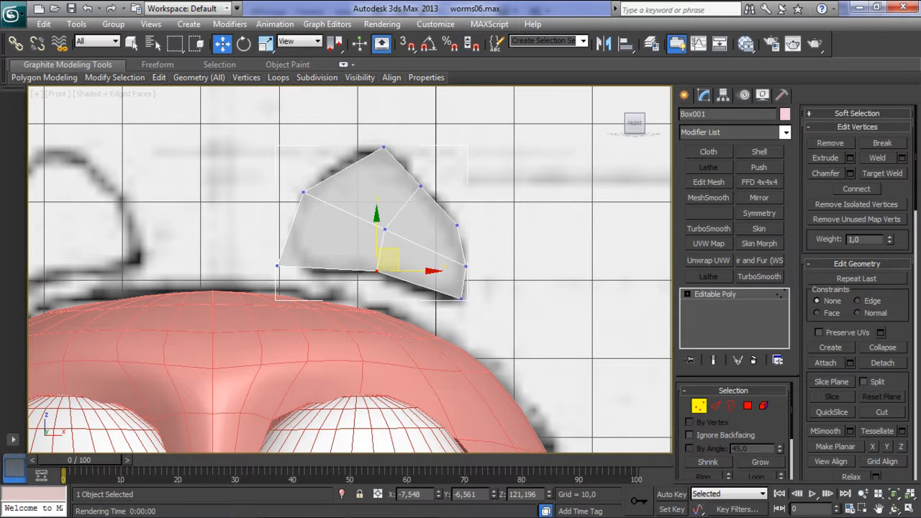
pyautogui.click(708, 197)
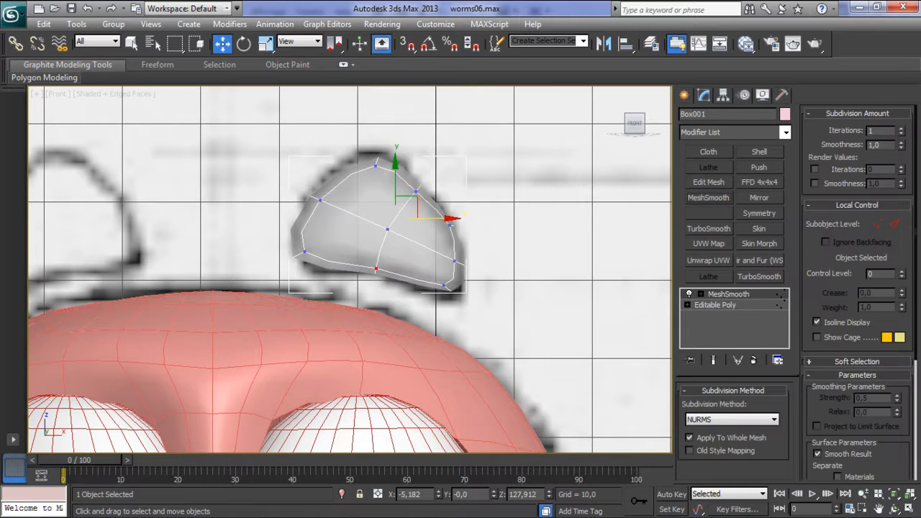
pyautogui.moveTo(450, 224); pyautogui.dragTo(458, 214, button='middle')
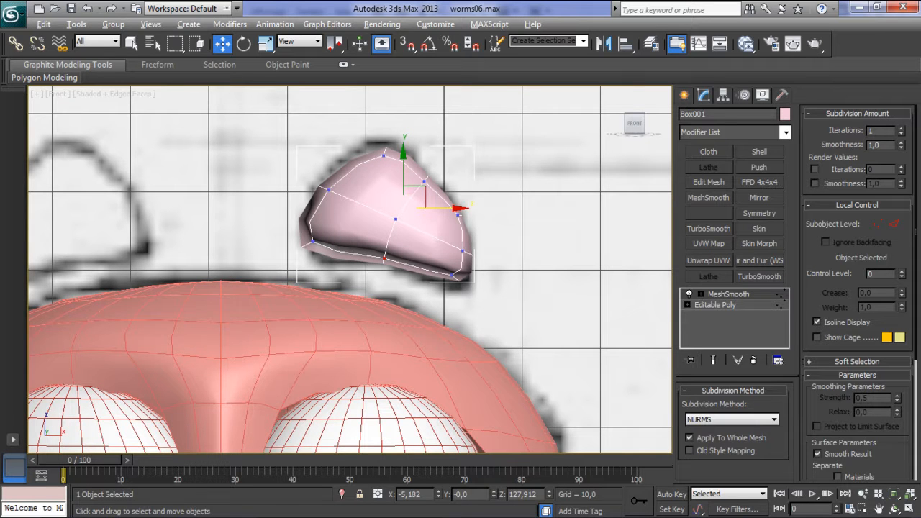
pyautogui.click(784, 114)
pyautogui.click(561, 295)
pyautogui.click(527, 338)
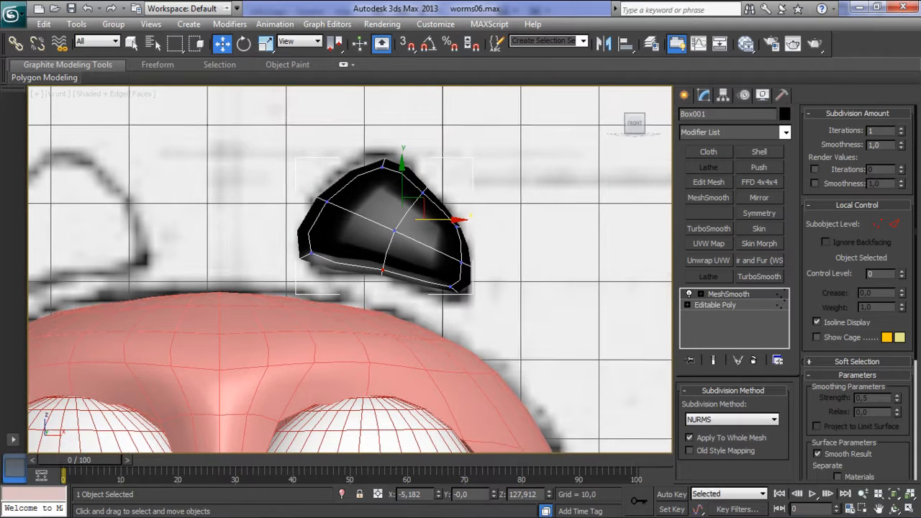
# - Inspect the smoothed eyebrow in the perspective view and return to the vertices of its Editable Poly
pyautogui.press('p')
pyautogui.press('z')
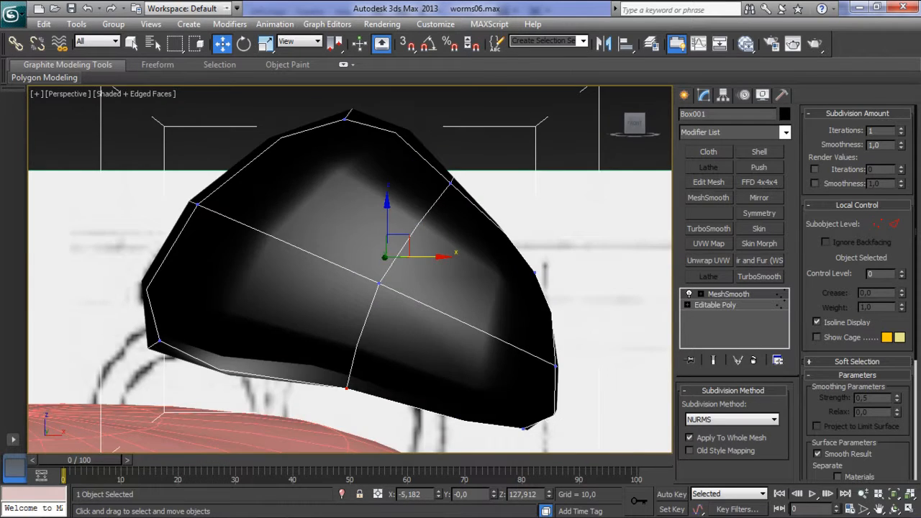
pyautogui.scroll(-6, 351, 271)
pyautogui.keyDown('alt'); pyautogui.moveTo(350, 270); pyautogui.dragTo(461, 265, button='middle'); pyautogui.keyUp('alt')
pyautogui.press('z')
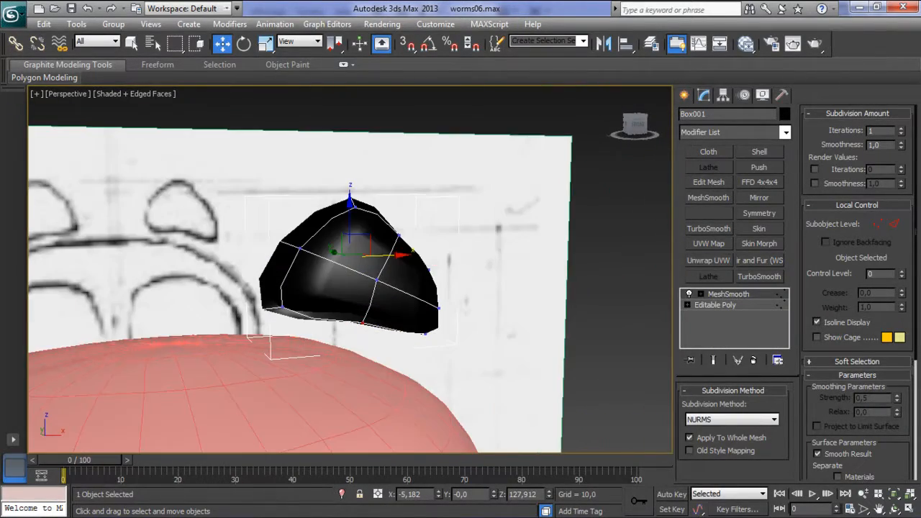
pyautogui.click(701, 294)
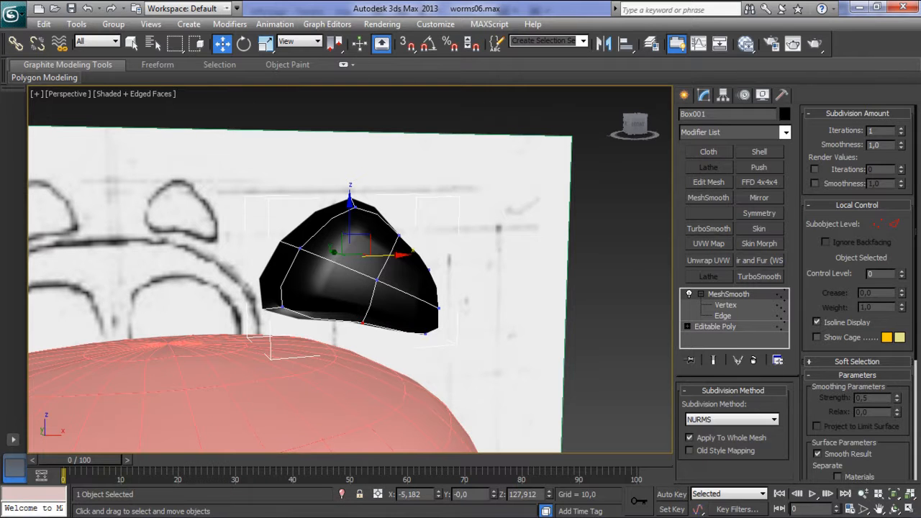
pyautogui.click(701, 293)
pyautogui.press('1')
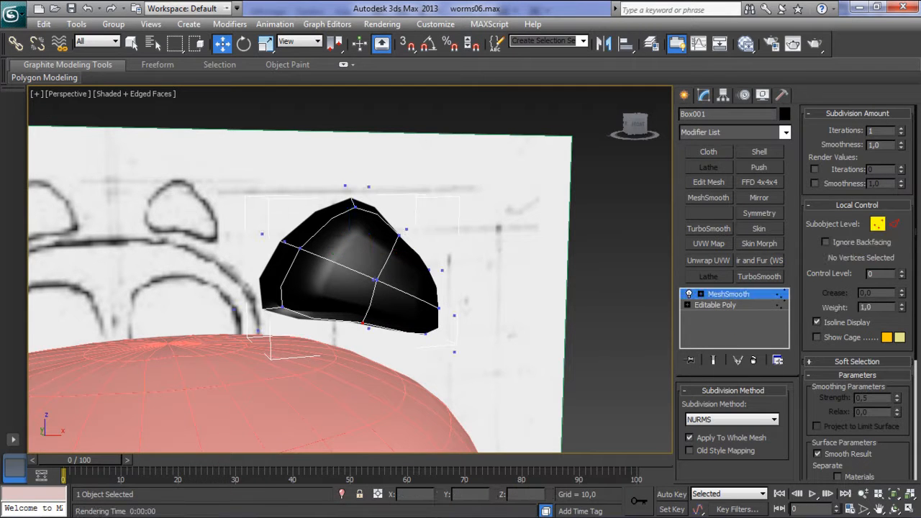
pyautogui.click(715, 304)
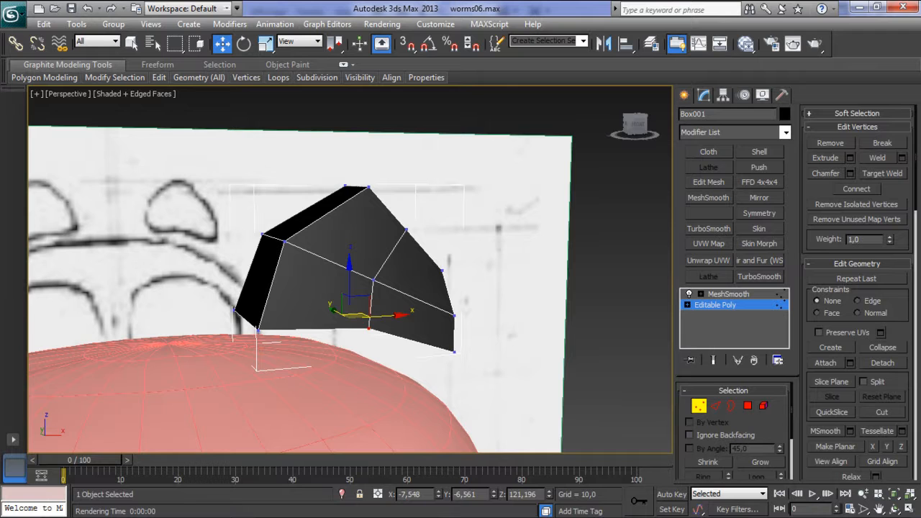
# - Turn on NURMS subdivision for the eyebrow's Editable Poly and set the display iterations to 3
pyautogui.scroll(-5, 856, 288)
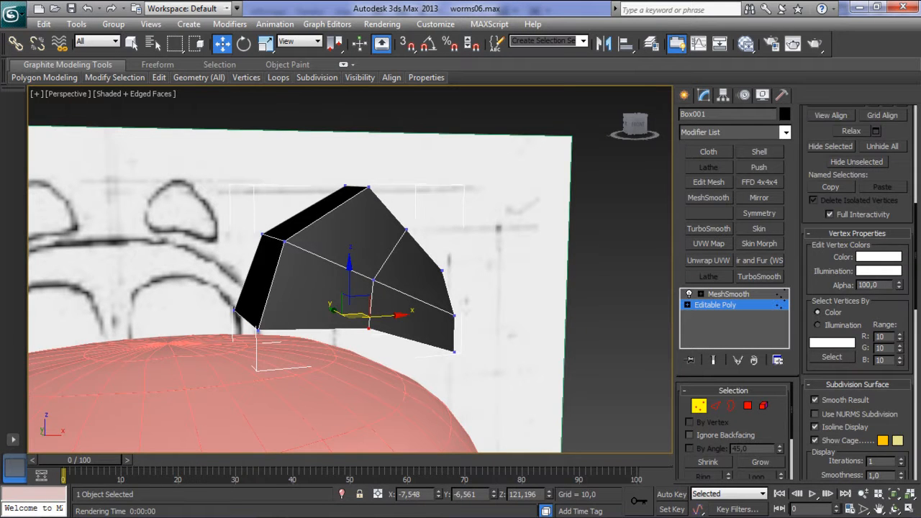
pyautogui.click(815, 414)
pyautogui.click(815, 414)
pyautogui.click(815, 414)
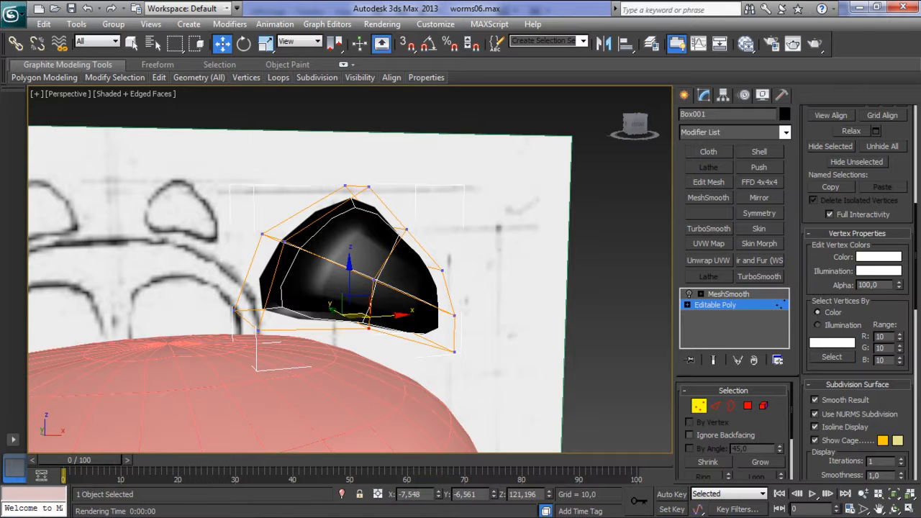
pyautogui.click(899, 457)
pyautogui.click(899, 458)
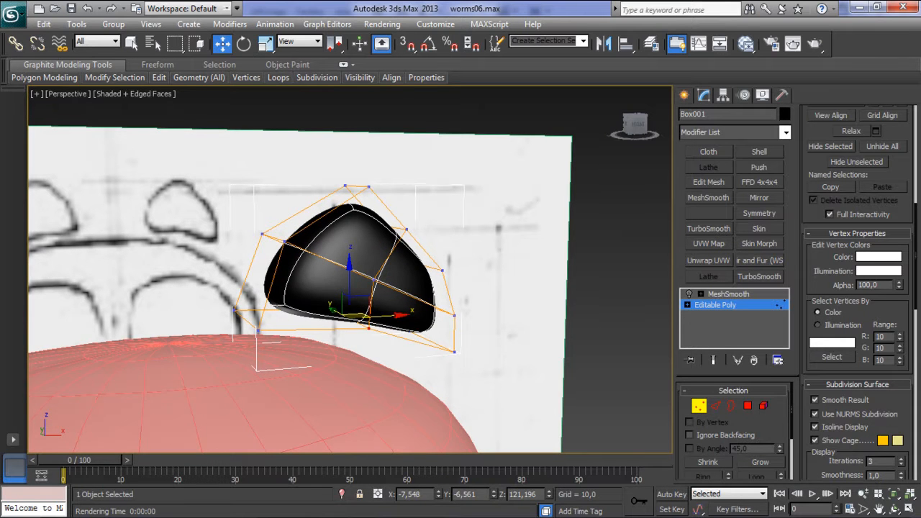
# - Move the cage's peak, inner upper and inner lower vertices in the front view so the smoothed eyebrow fills the sketch
pyautogui.moveTo(256, 220)
pyautogui.keyDown('alt'); pyautogui.mouseDown(button='middle')
pyautogui.moveTo(264, 225)
pyautogui.moveTo(155, 224)
pyautogui.moveTo(290, 228)
pyautogui.moveTo(345, 216)
pyautogui.moveTo(327, 205)
pyautogui.moveTo(317, 219)
pyautogui.mouseUp(button='middle'); pyautogui.keyUp('alt')
pyautogui.press('f')
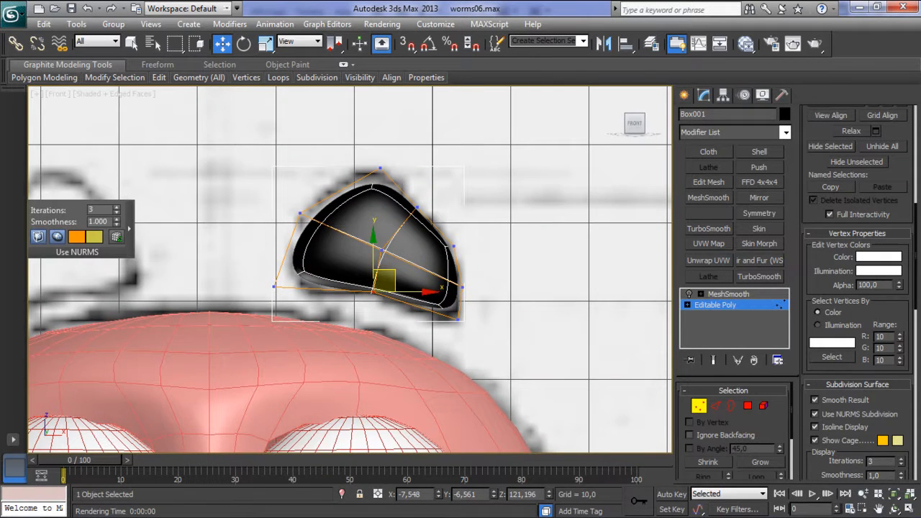
pyautogui.moveTo(396, 200); pyautogui.dragTo(396, 200)
pyautogui.moveTo(391, 157); pyautogui.dragTo(378, 135)
pyautogui.click(300, 213)
pyautogui.moveTo(308, 203); pyautogui.dragTo(296, 200)
pyautogui.click(273, 286)
pyautogui.moveTo(284, 277); pyautogui.dragTo(286, 296)
# - Move the cage vertices along the eyebrow's outer slope and outer lower corner to fit the sketch
pyautogui.click(418, 207)
pyautogui.moveTo(428, 197); pyautogui.dragTo(426, 202)
pyautogui.click(454, 246)
pyautogui.moveTo(465, 235); pyautogui.dragTo(467, 237)
pyautogui.click(457, 319)
pyautogui.moveTo(467, 309); pyautogui.dragTo(473, 320)
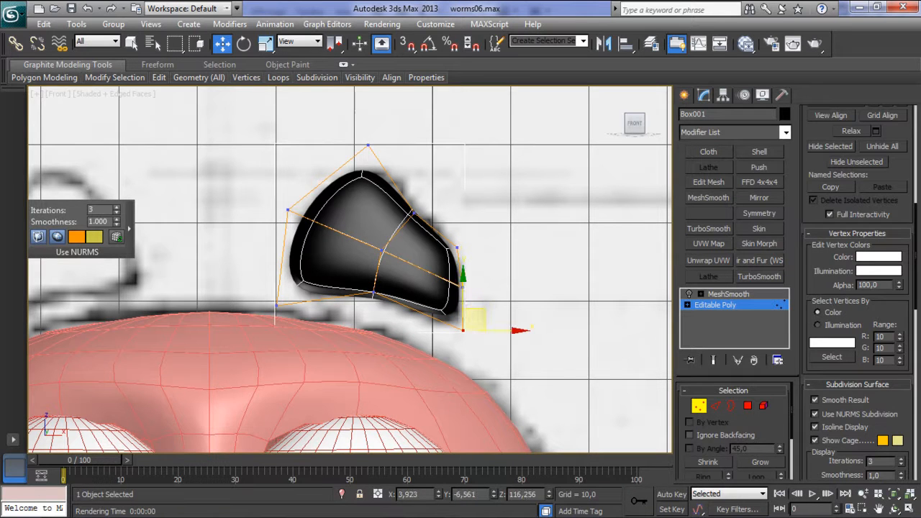
# - Move all of the eyebrow's vertices forward in the left view onto the side sketch of the eyebrow
pyautogui.scroll(-6, 360, 248)
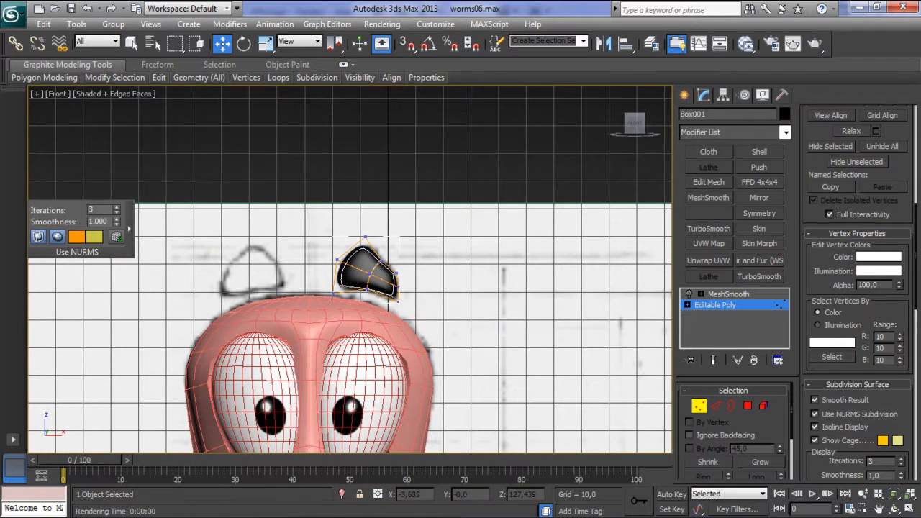
pyautogui.press('l')
pyautogui.moveTo(346, 170); pyautogui.dragTo(380, 258, button='middle')
pyautogui.scroll(-4, 379, 259)
pyautogui.moveTo(416, 191); pyautogui.dragTo(360, 311, button='middle')
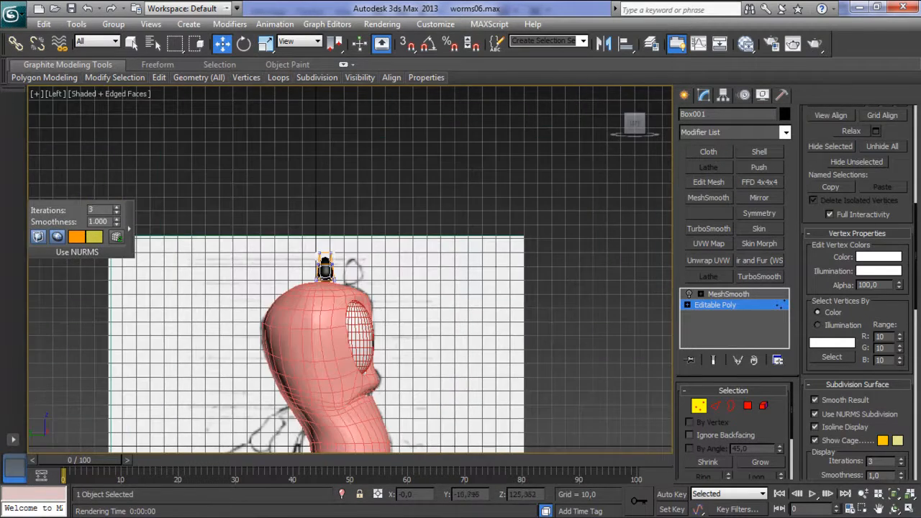
pyautogui.scroll(6, 360, 310)
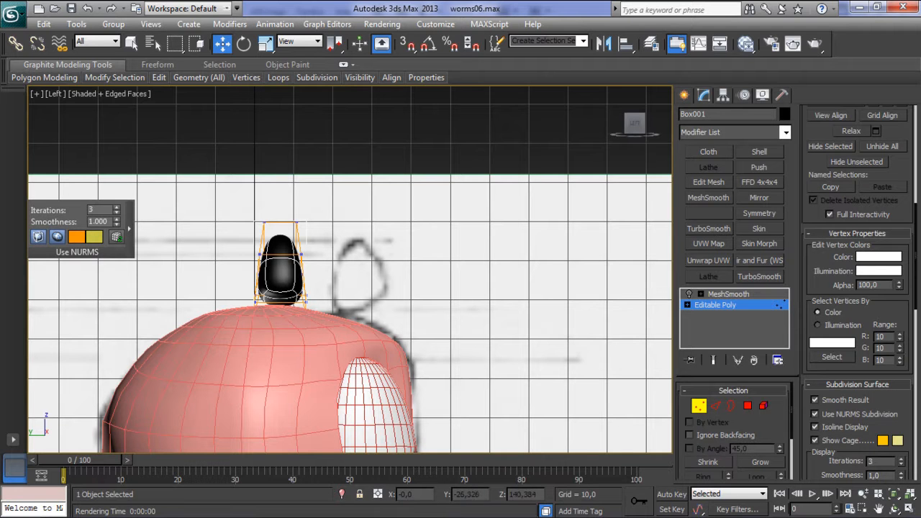
pyautogui.moveTo(237, 358); pyautogui.dragTo(237, 358)
pyautogui.moveTo(333, 276); pyautogui.dragTo(362, 275)
pyautogui.scroll(2, 350, 270)
pyautogui.moveTo(361, 275); pyautogui.dragTo(346, 245, button='middle')
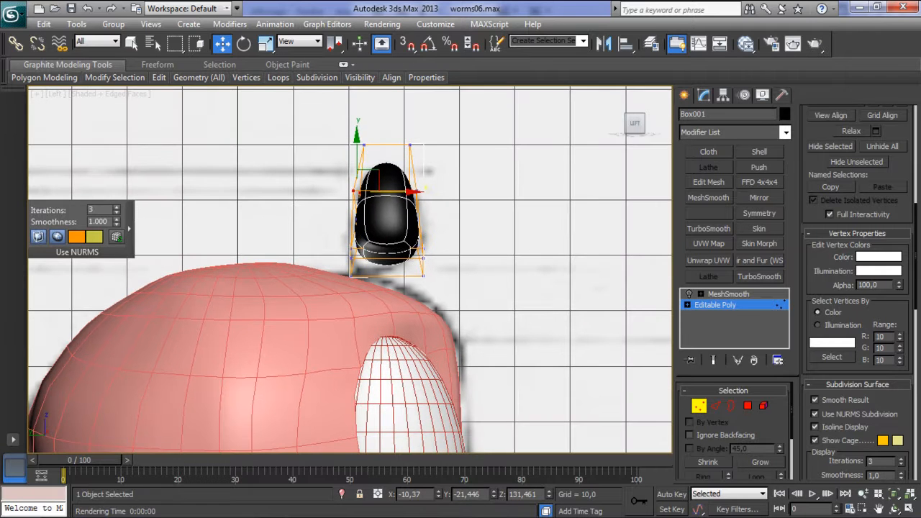
# - Reposition the eyebrow's lower and front cage vertices in the left view to follow the side sketch and head surface
pyautogui.moveTo(351, 272); pyautogui.dragTo(354, 258)
pyautogui.moveTo(423, 272); pyautogui.dragTo(410, 282)
pyautogui.moveTo(431, 247); pyautogui.dragTo(377, 250)
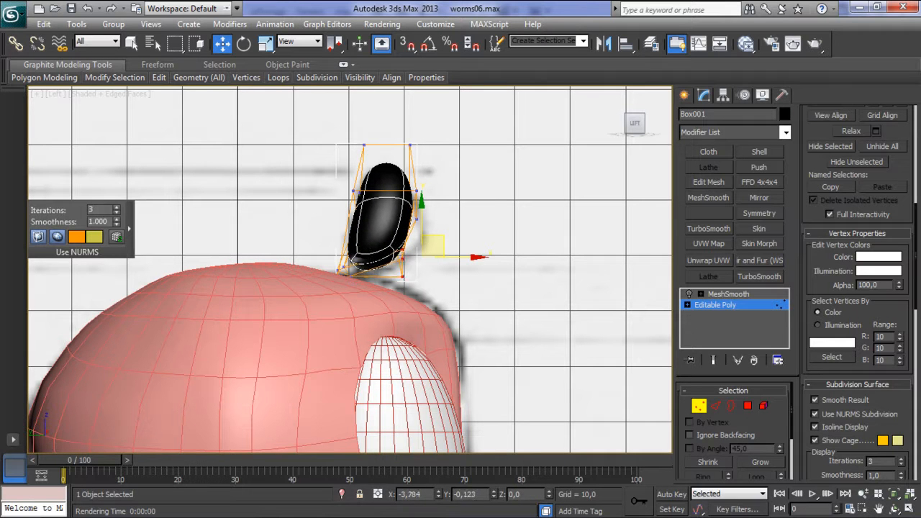
pyautogui.moveTo(416, 255); pyautogui.dragTo(411, 237)
pyautogui.click(459, 251)
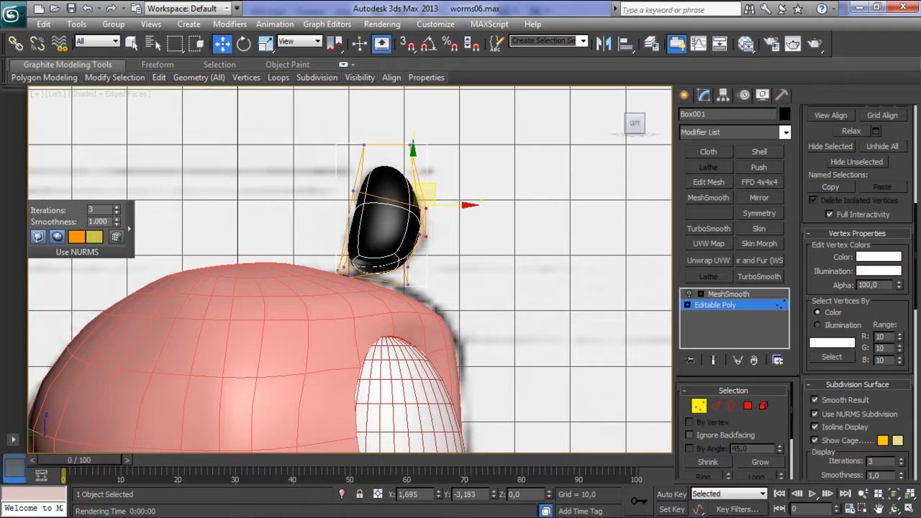
pyautogui.moveTo(425, 193); pyautogui.dragTo(418, 192)
pyautogui.click(461, 216)
pyautogui.moveTo(497, 216); pyautogui.dragTo(496, 205, button='middle')
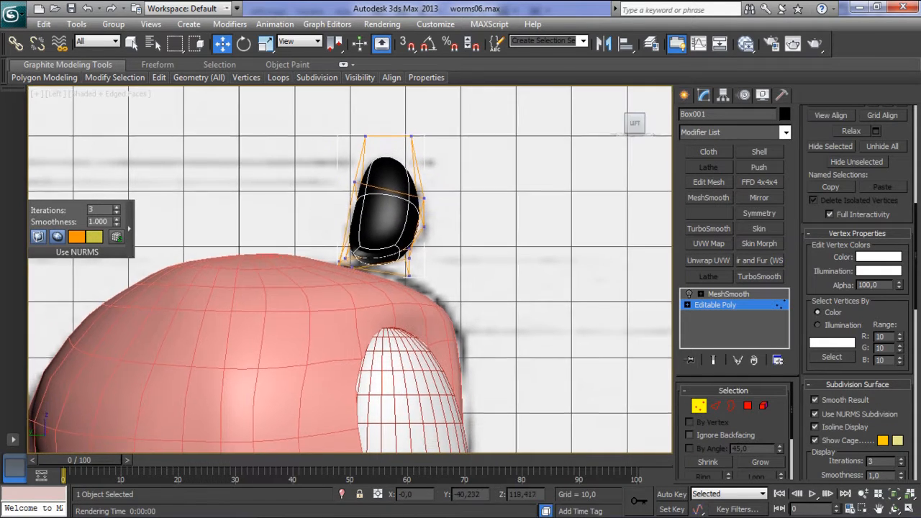
# - Move individual cage vertices in the perspective view to round out the eyebrow's volume
pyautogui.press('p')
pyautogui.press('z')
pyautogui.scroll(-5, 364, 317)
pyautogui.scroll(3, 364, 316)
pyautogui.moveTo(364, 316)
pyautogui.keyDown('alt'); pyautogui.mouseDown(button='middle')
pyautogui.moveTo(237, 316)
pyautogui.moveTo(471, 341)
pyautogui.moveTo(461, 339)
pyautogui.mouseUp(button='middle'); pyautogui.keyUp('alt')
pyautogui.moveTo(395, 285); pyautogui.dragTo(368, 285)
pyautogui.keyDown('alt'); pyautogui.moveTo(431, 331); pyautogui.dragTo(252, 281, button='middle'); pyautogui.keyUp('alt')
pyautogui.keyDown('alt'); pyautogui.moveTo(345, 310); pyautogui.dragTo(430, 320, button='middle'); pyautogui.keyUp('alt')
pyautogui.moveTo(415, 249); pyautogui.dragTo(436, 280)
pyautogui.keyDown('alt'); pyautogui.moveTo(436, 288); pyautogui.dragTo(439, 327, button='middle'); pyautogui.keyUp('alt')
pyautogui.moveTo(480, 292); pyautogui.dragTo(452, 292)
pyautogui.moveTo(453, 291); pyautogui.dragTo(471, 374, button='middle')
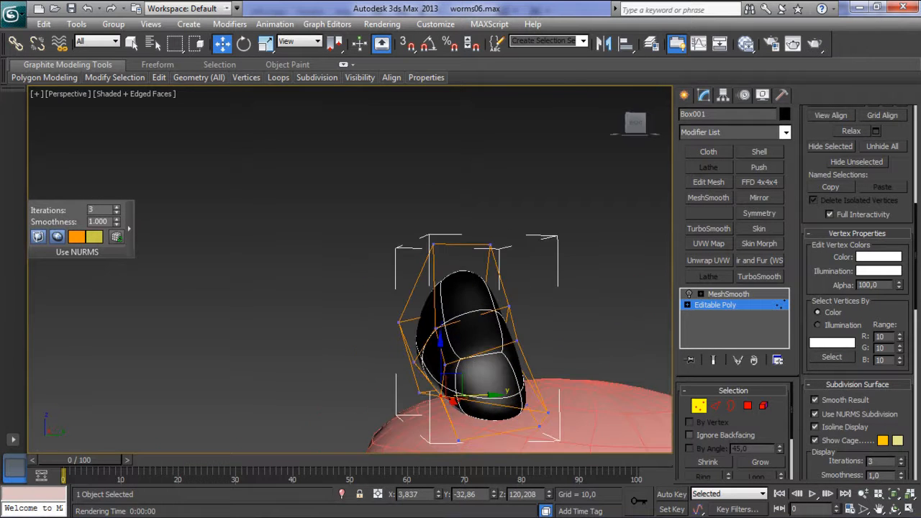
# - Shift the eyebrow's central, peak and side cage vertices along Y to refine its profile
pyautogui.click(445, 365)
pyautogui.moveTo(458, 365); pyautogui.dragTo(488, 368)
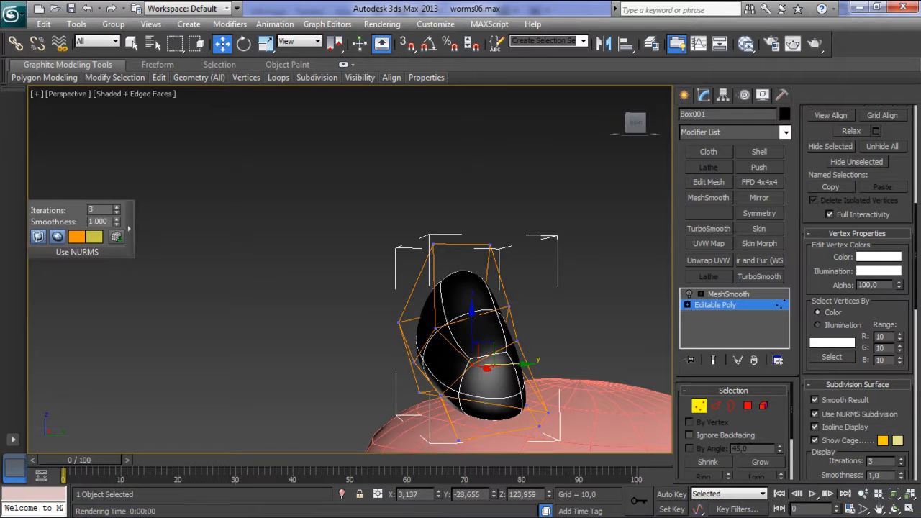
pyautogui.click(433, 244)
pyautogui.moveTo(461, 244); pyautogui.dragTo(458, 244)
pyautogui.keyDown('alt'); pyautogui.moveTo(458, 244); pyautogui.dragTo(471, 211, button='middle'); pyautogui.keyUp('alt')
pyautogui.click(436, 300)
pyautogui.moveTo(475, 299); pyautogui.dragTo(485, 300)
pyautogui.keyDown('alt'); pyautogui.moveTo(503, 299); pyautogui.dragTo(529, 381, button='middle'); pyautogui.keyUp('alt')
# - Adjust the eyebrow's lower and side cage vertices from several angles and undo the last vertex move
pyautogui.click(454, 406)
pyautogui.moveTo(482, 407); pyautogui.dragTo(495, 390)
pyautogui.click(438, 390)
pyautogui.moveTo(453, 389); pyautogui.dragTo(440, 217, button='middle')
pyautogui.click(379, 305)
pyautogui.moveTo(410, 308); pyautogui.dragTo(421, 309)
pyautogui.scroll(-5, 421, 308)
pyautogui.keyDown('alt'); pyautogui.moveTo(422, 309); pyautogui.dragTo(512, 311, button='middle'); pyautogui.keyUp('alt')
pyautogui.hotkey('ctrl', 'z')
pyautogui.scroll(-2, 392, 367)
pyautogui.keyDown('alt'); pyautogui.moveTo(392, 367); pyautogui.dragTo(367, 385, button='middle'); pyautogui.keyUp('alt')
# - Select both eyes and put them in a new layer named yeux
pyautogui.click(685, 95)
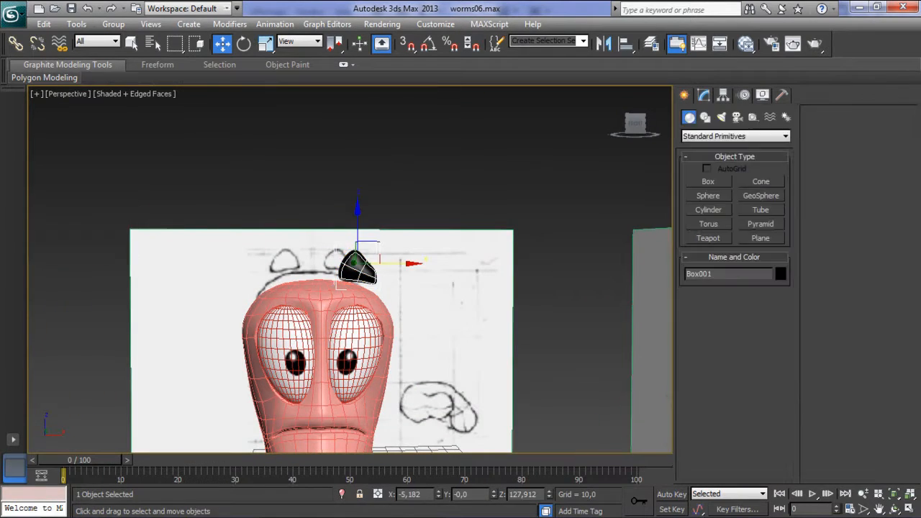
pyautogui.moveTo(367, 338); pyautogui.dragTo(391, 289, button='middle')
pyautogui.click(306, 288)
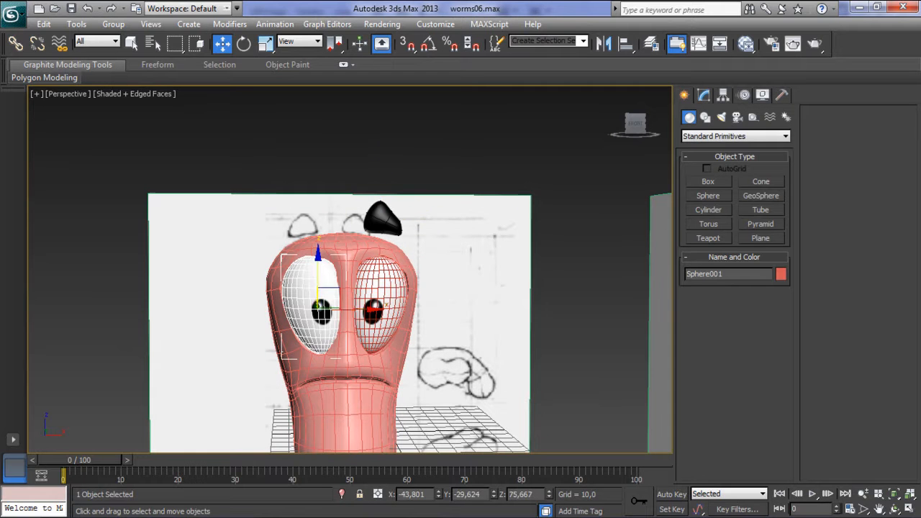
pyautogui.click(652, 44)
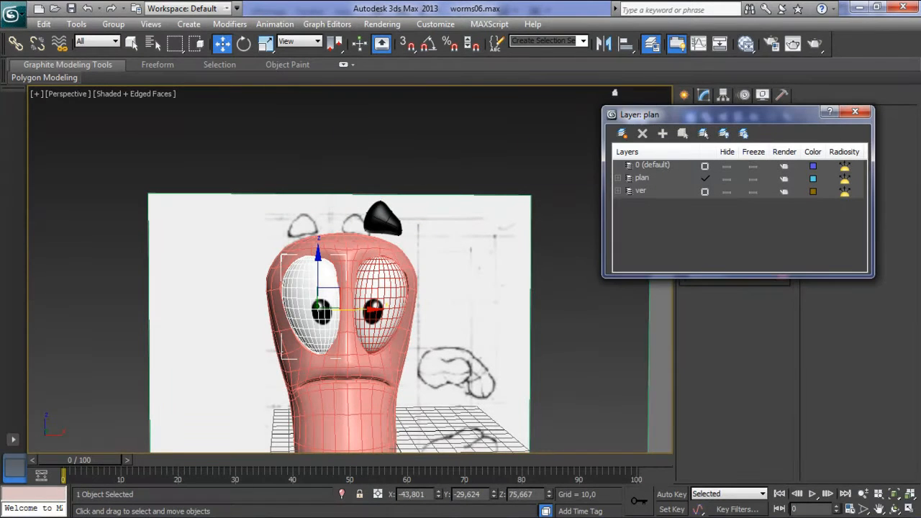
pyautogui.keyDown('ctrl'); pyautogui.click(381, 284); pyautogui.keyUp('ctrl')
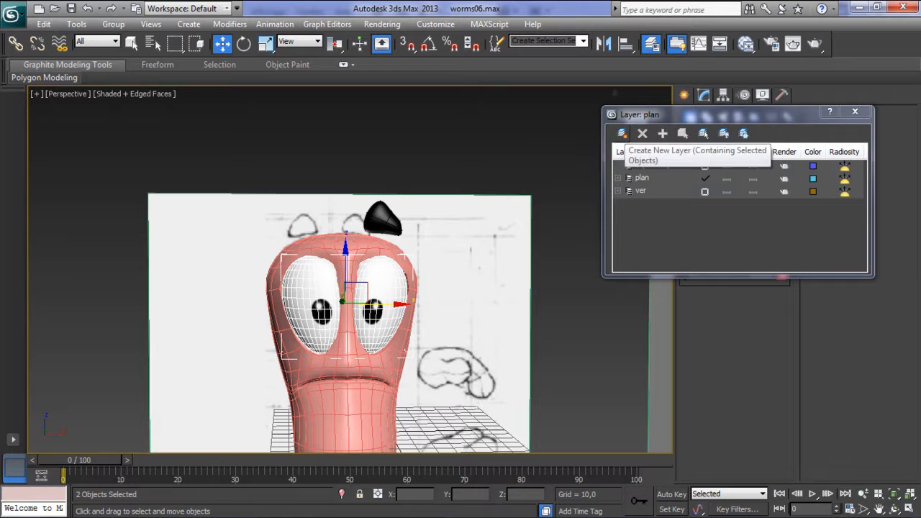
pyautogui.click(622, 134)
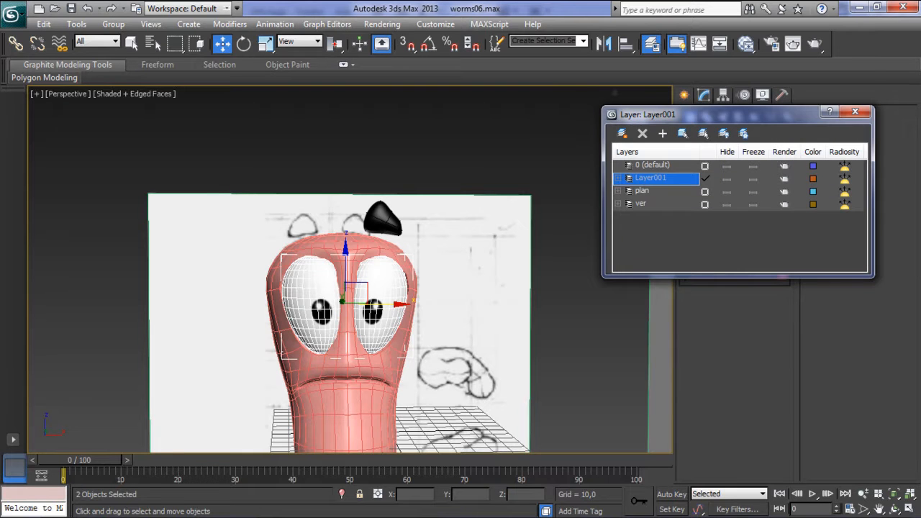
pyautogui.write('yeux')
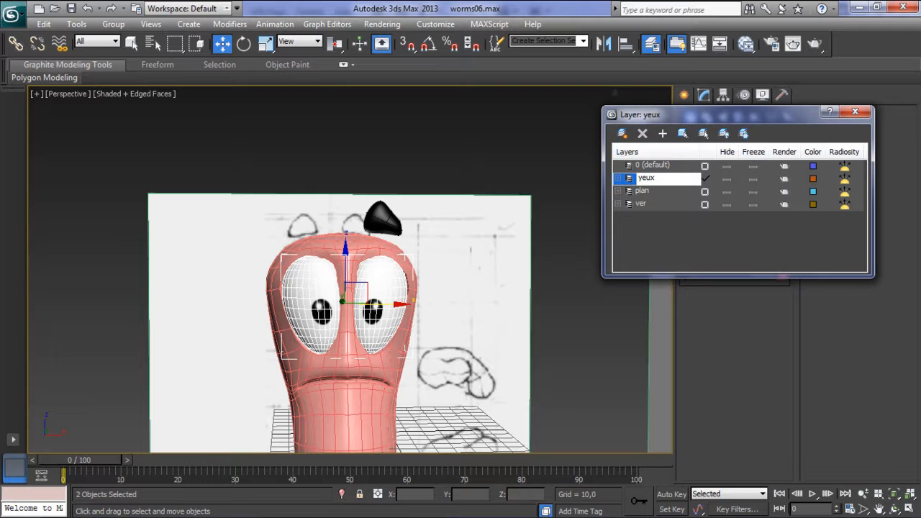
pyautogui.press('Return')
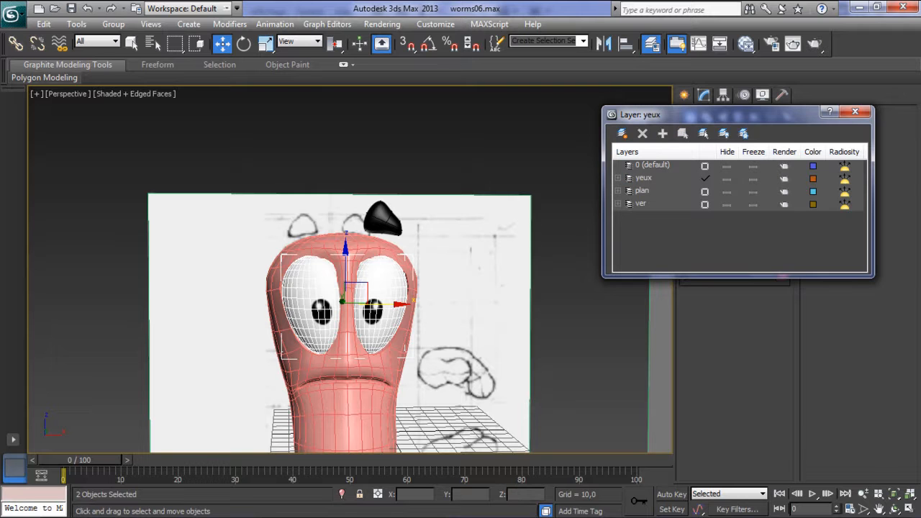
# - Mirror the eyebrow along X as a copy and move it onto the other eyebrow outline in the front sketch
pyautogui.click(382, 216)
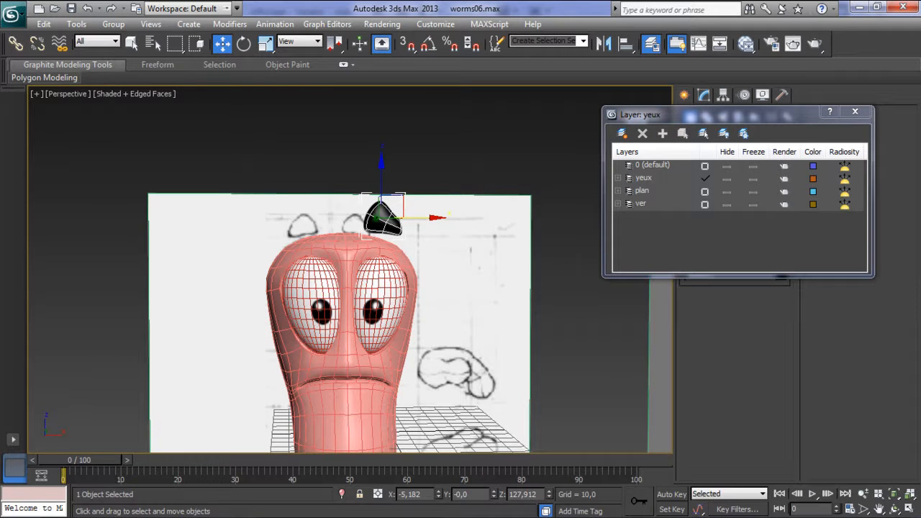
pyautogui.press('f')
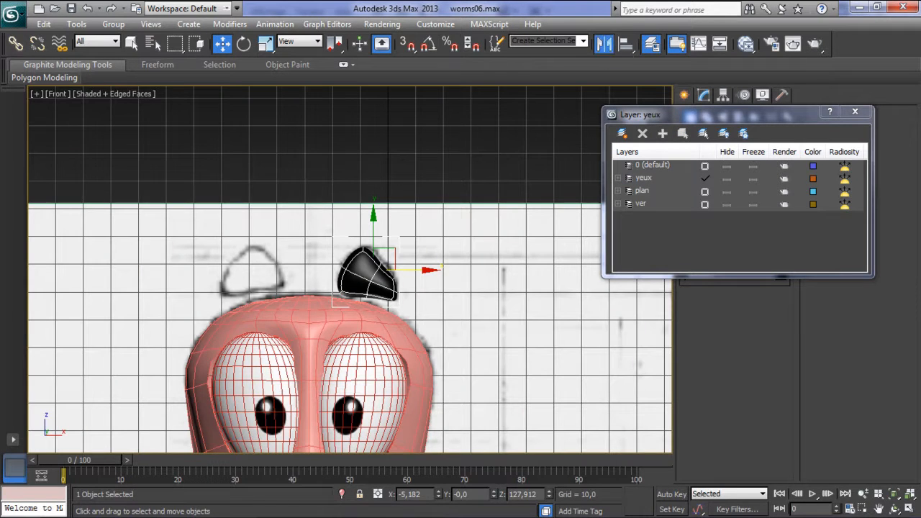
pyautogui.click(603, 43)
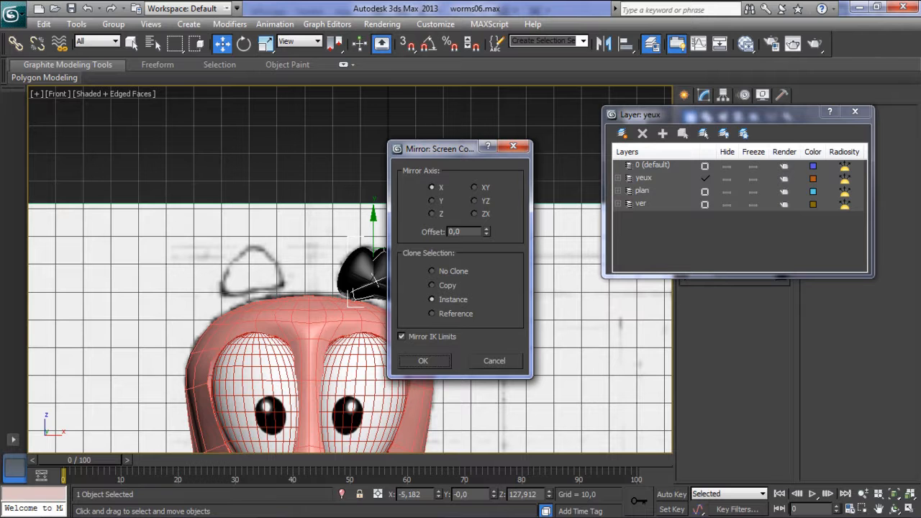
pyautogui.click(432, 285)
pyautogui.press('Return')
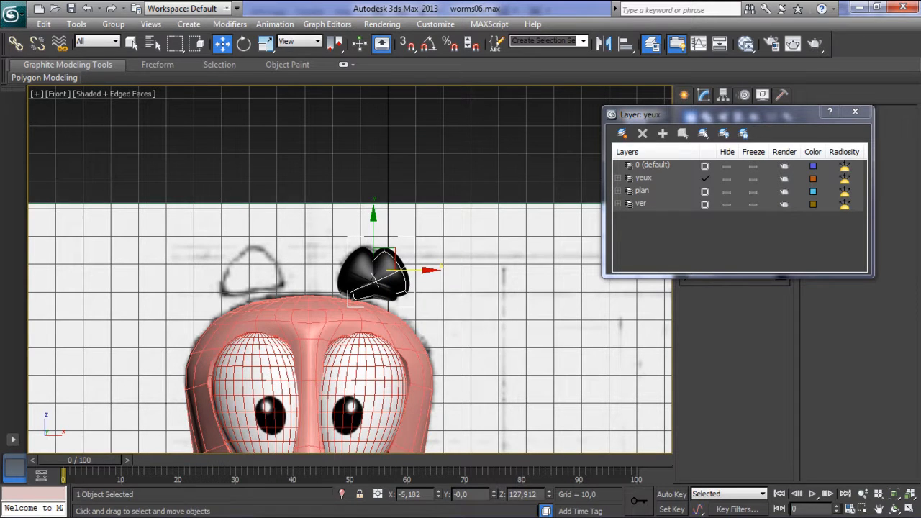
pyautogui.moveTo(388, 272); pyautogui.dragTo(267, 271)
pyautogui.click(309, 259)
pyautogui.moveTo(354, 404); pyautogui.dragTo(352, 277, button='middle')
pyautogui.scroll(-2, 352, 277)
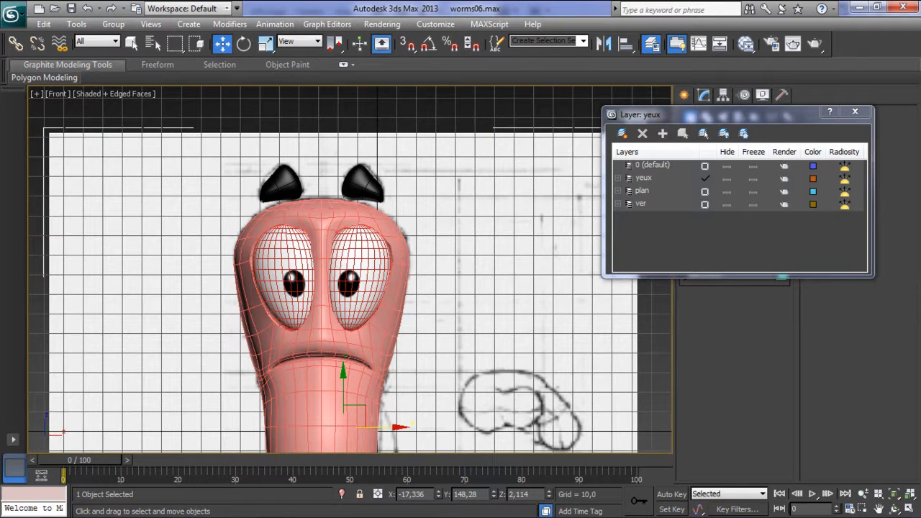
# - Select both eyebrows and create a new layer containing them
pyautogui.click(362, 185)
pyautogui.keyDown('ctrl'); pyautogui.click(282, 186); pyautogui.keyUp('ctrl')
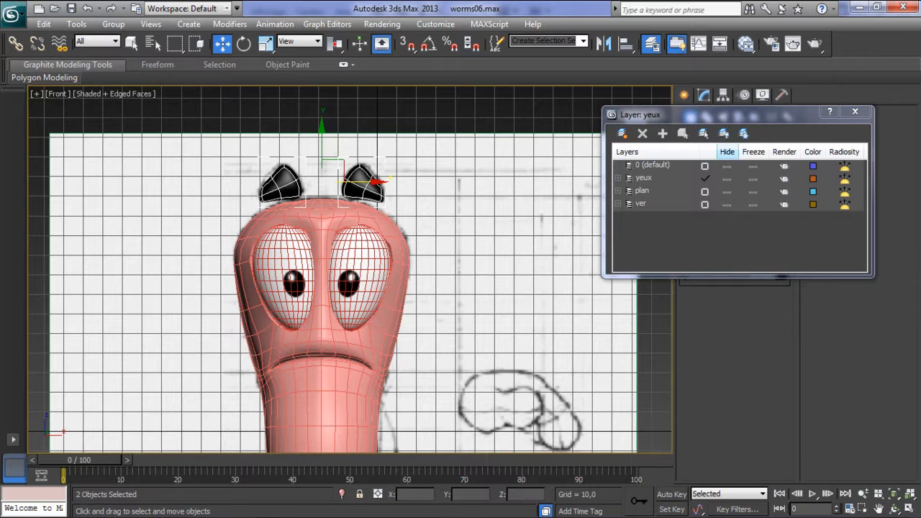
pyautogui.click(622, 133)
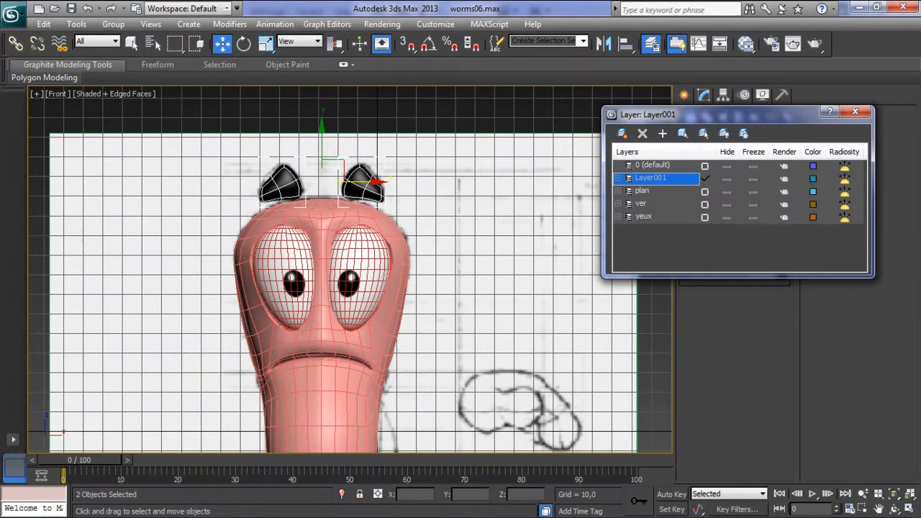
pyautogui.press('s')
pyautogui.press('o')
pyautogui.press('u')
pyautogui.press('r')
pyautogui.press('c')
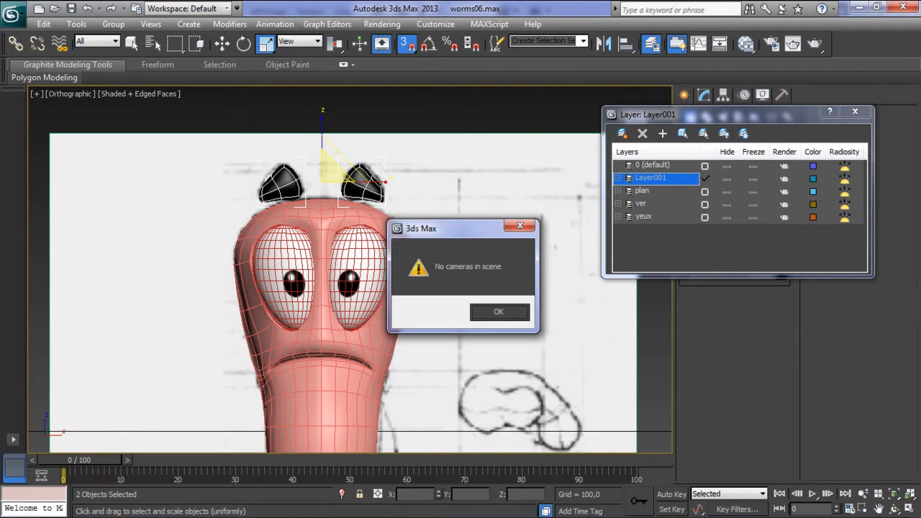
pyautogui.press('Return')
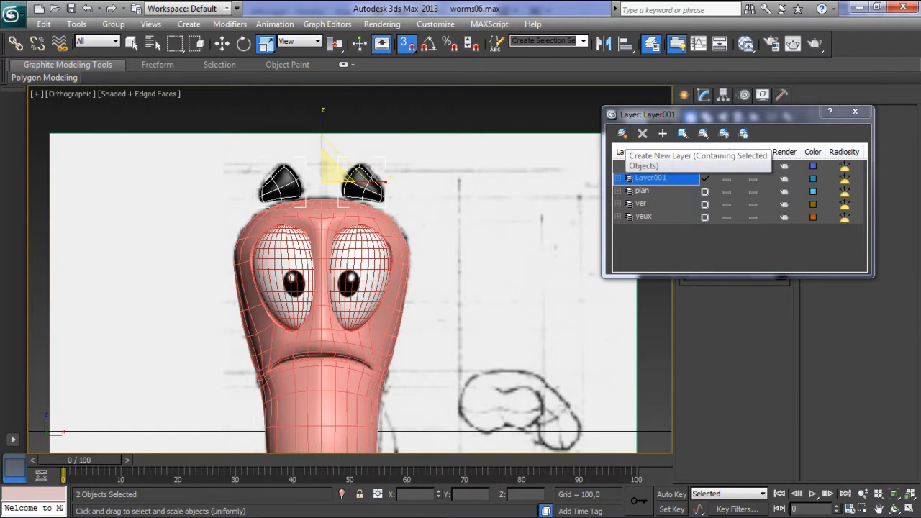
# - Put the selected eyebrows in another new layer named sourcils and delete the leftover Layer001
pyautogui.click(622, 134)
pyautogui.click(651, 191)
pyautogui.moveTo(670, 190); pyautogui.dragTo(562, 173)
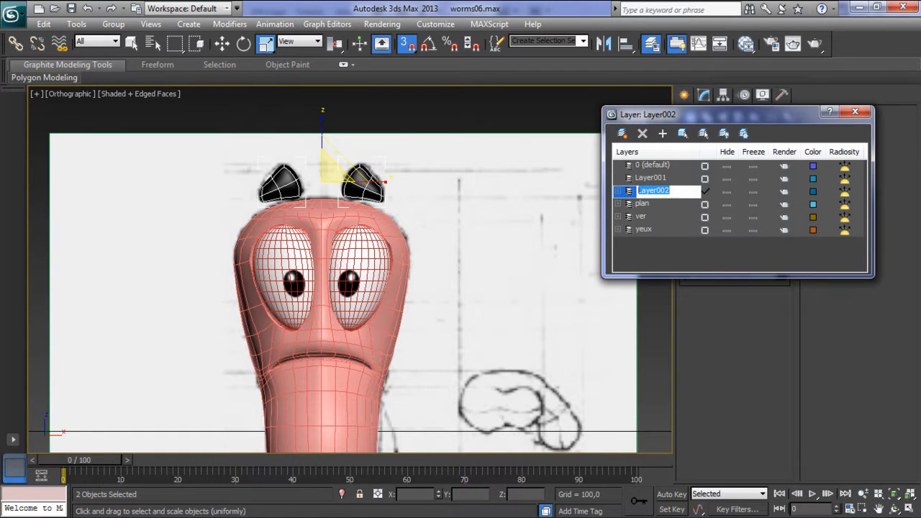
pyautogui.write('surcil')
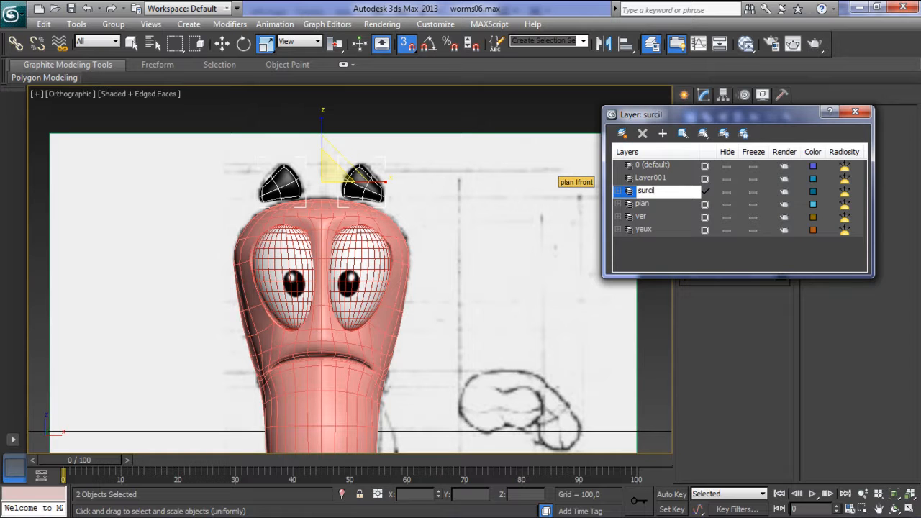
pyautogui.write('s')
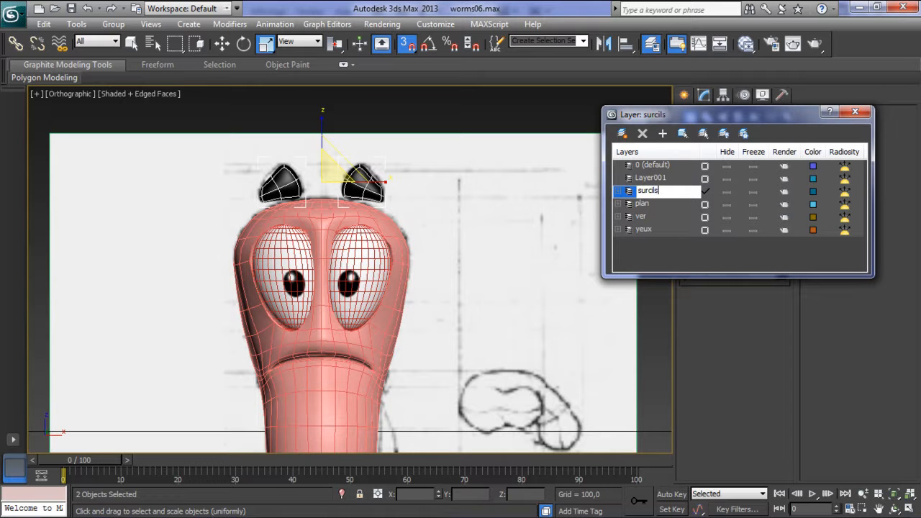
pyautogui.press('Return')
pyautogui.click(640, 191)
pyautogui.write('o')
pyautogui.press('Return')
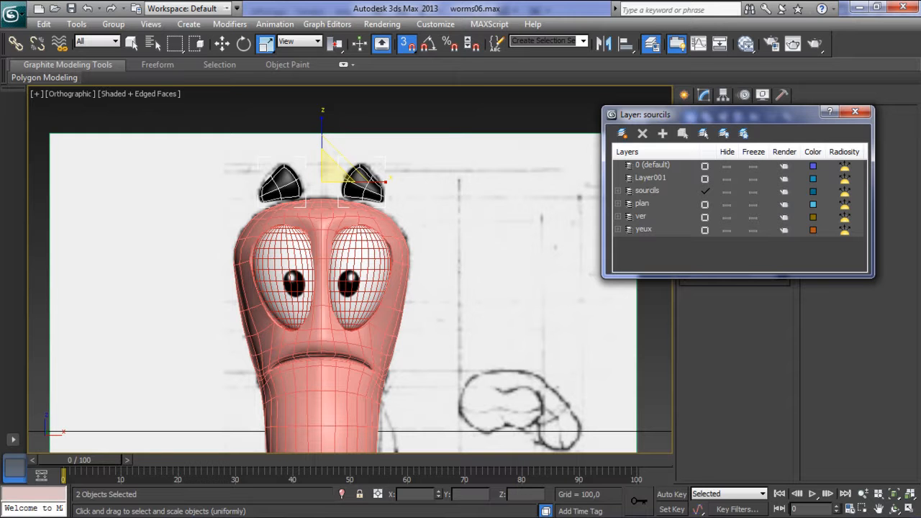
pyautogui.click(651, 178)
pyautogui.click(642, 133)
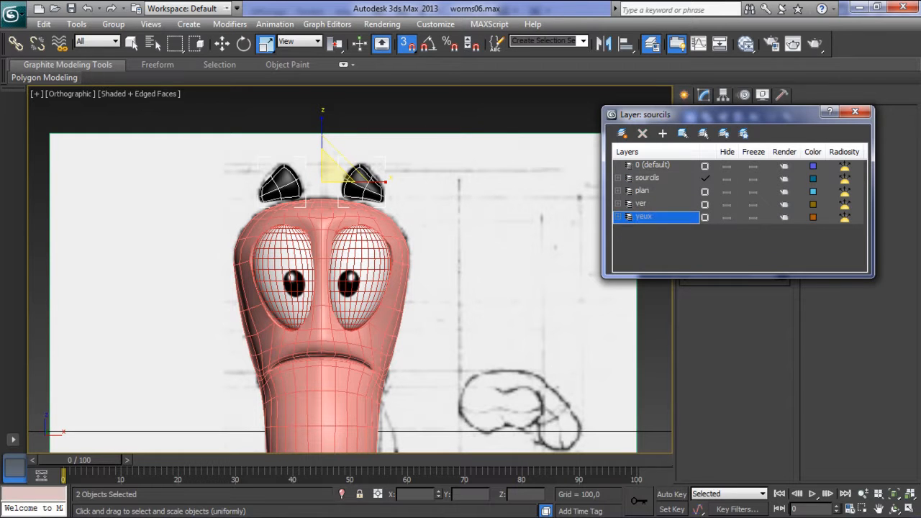
# - Check what the sourcils, plan, ver and yeux layers contain by hiding and showing each one
pyautogui.click(727, 178)
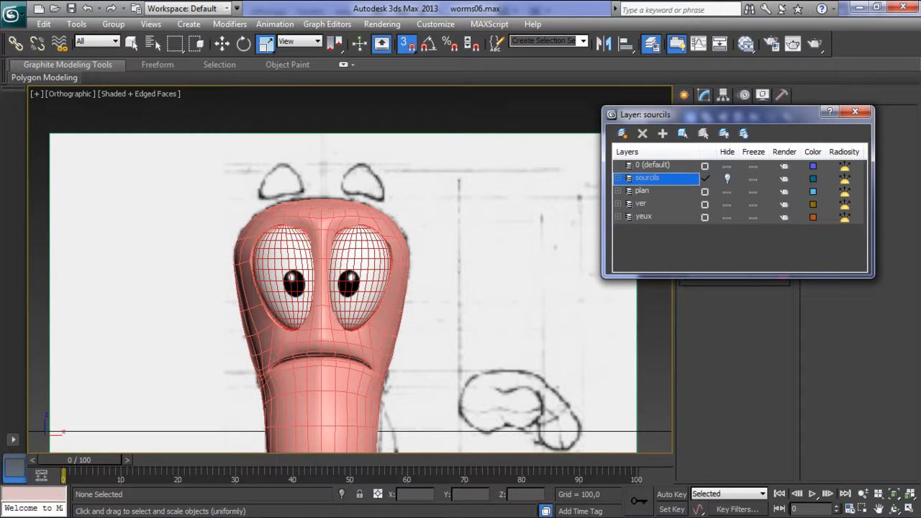
pyautogui.click(727, 177)
pyautogui.click(727, 191)
pyautogui.click(726, 191)
pyautogui.click(727, 203)
pyautogui.click(727, 203)
pyautogui.click(727, 217)
pyautogui.click(727, 216)
pyautogui.click(727, 245)
pyautogui.click(855, 112)
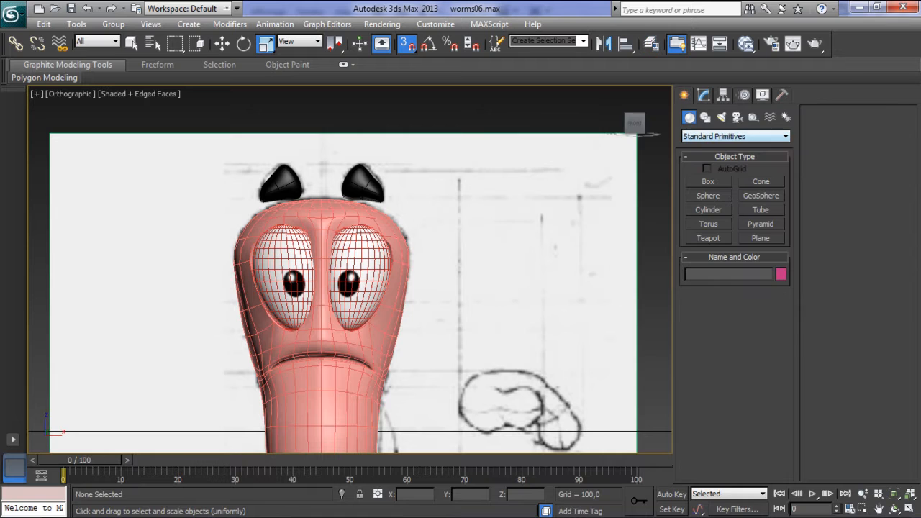
# - Render the whole worm from a three-quarter perspective view to check the eyebrows
pyautogui.press('p')
pyautogui.scroll(-4, 350, 269)
pyautogui.scroll(4, 350, 269)
pyautogui.moveTo(349, 269)
pyautogui.keyDown('alt'); pyautogui.mouseDown(button='middle')
pyautogui.moveTo(424, 277)
pyautogui.moveTo(410, 286)
pyautogui.moveTo(338, 286)
pyautogui.moveTo(360, 296)
pyautogui.moveTo(363, 270)
pyautogui.mouseUp(button='middle'); pyautogui.keyUp('alt')
pyautogui.scroll(-3, 349, 269)
pyautogui.scroll(2, 345, 295)
pyautogui.scroll(1, 364, 172)
pyautogui.moveTo(363, 180)
pyautogui.mouseDown(button='middle')
pyautogui.moveTo(369, 158)
pyautogui.moveTo(371, 173)
pyautogui.mouseUp(button='middle')
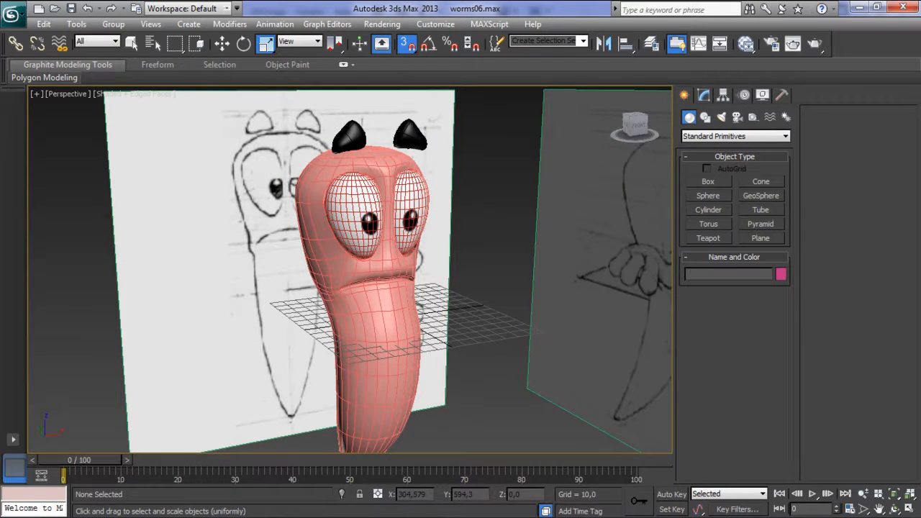
pyautogui.hotkey('shift', 'q')
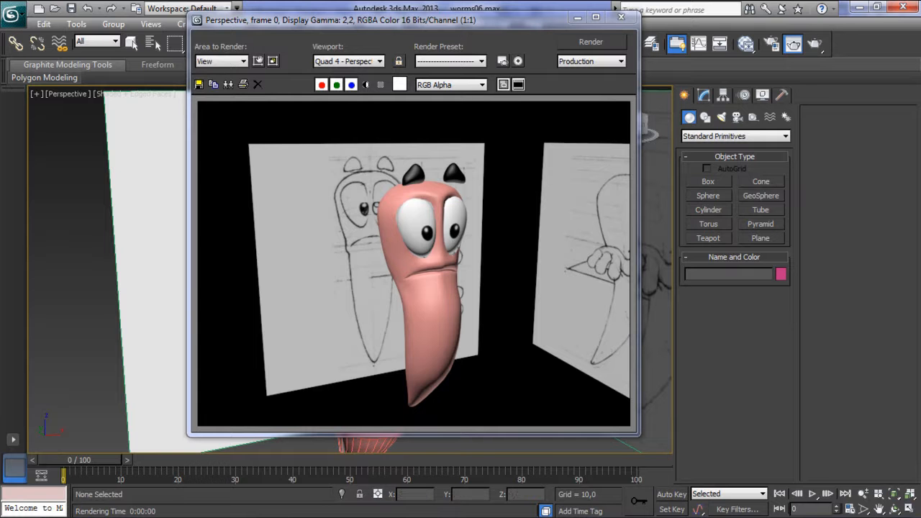
pyautogui.click(620, 16)
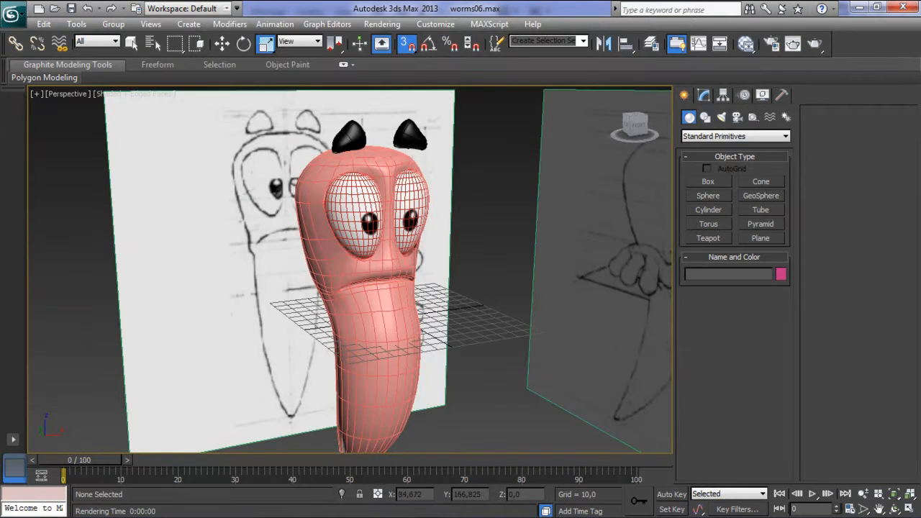
# - Give both eyebrows a custom near-black object color of red 9, green 7, blue 10
pyautogui.keyDown('alt'); pyautogui.moveTo(352, 270); pyautogui.dragTo(374, 273, button='middle'); pyautogui.keyUp('alt')
pyautogui.click(409, 133)
pyautogui.keyDown('ctrl'); pyautogui.click(349, 134); pyautogui.keyUp('ctrl')
pyautogui.click(781, 274)
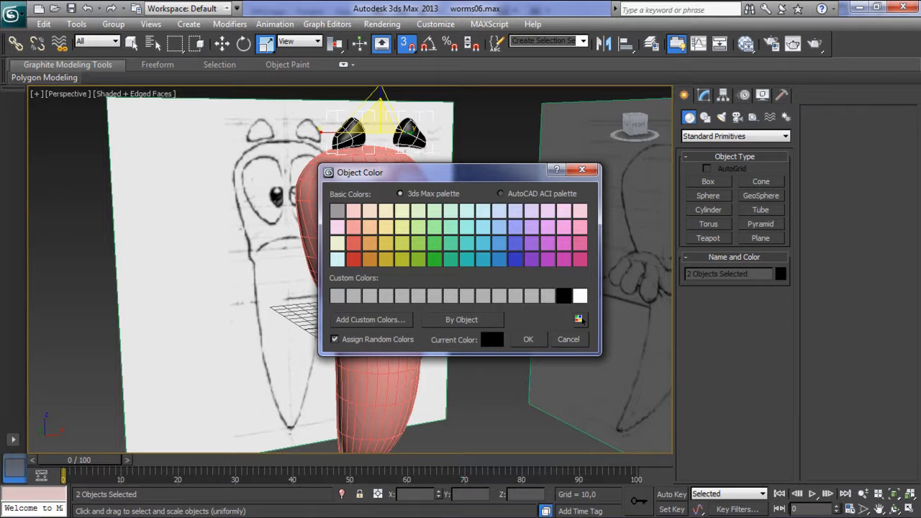
pyautogui.click(370, 319)
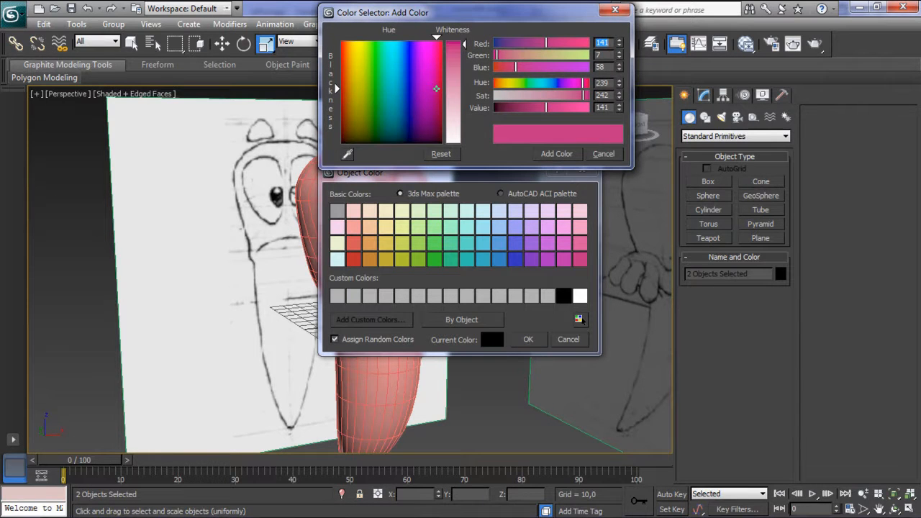
pyautogui.moveTo(436, 89); pyautogui.dragTo(421, 142)
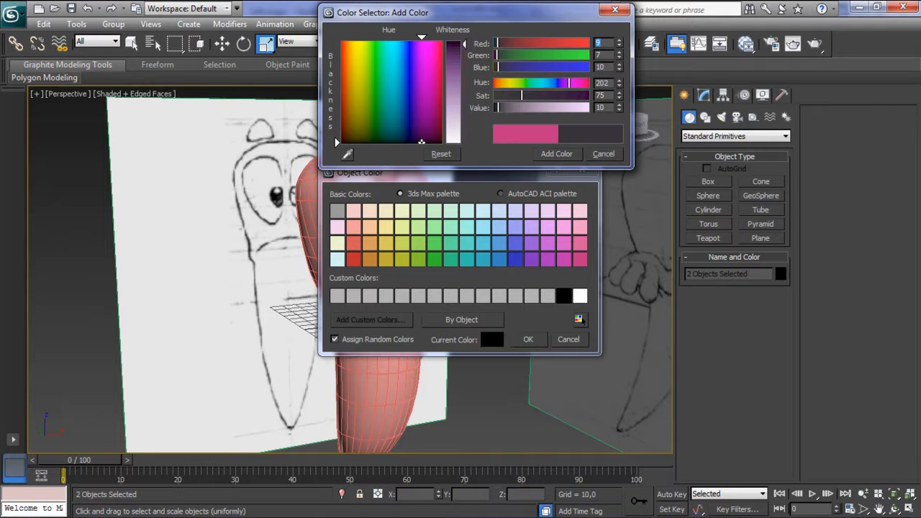
pyautogui.click(557, 154)
pyautogui.click(533, 339)
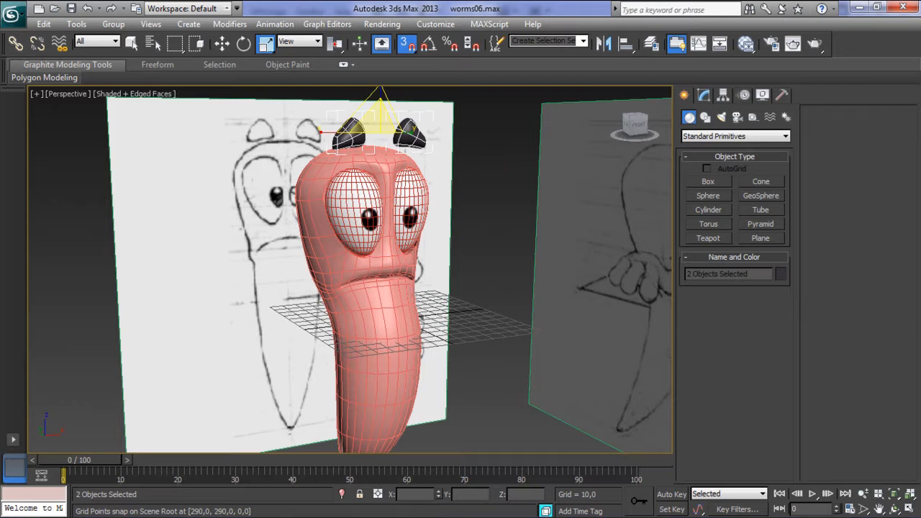
# - Render the perspective view again to judge the new eyebrow color
pyautogui.hotkey('shift', 'q')
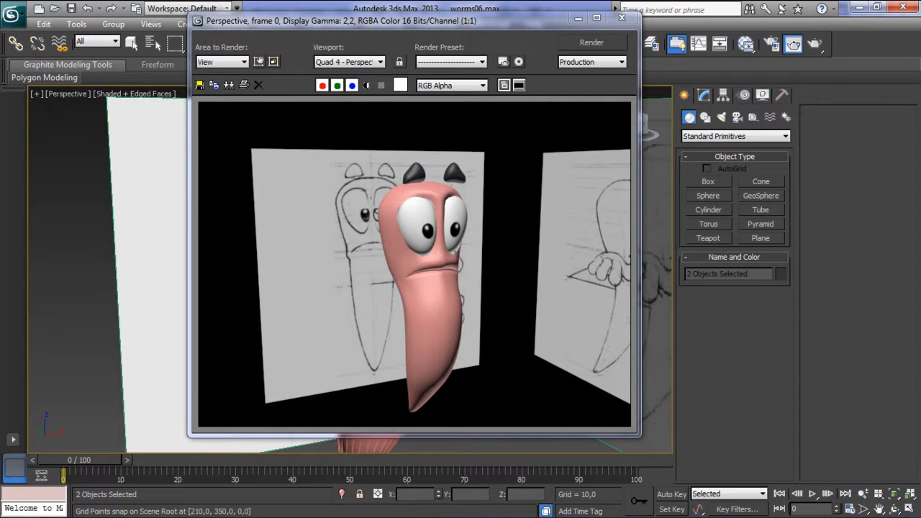
pyautogui.moveTo(414, 20); pyautogui.dragTo(423, 18)
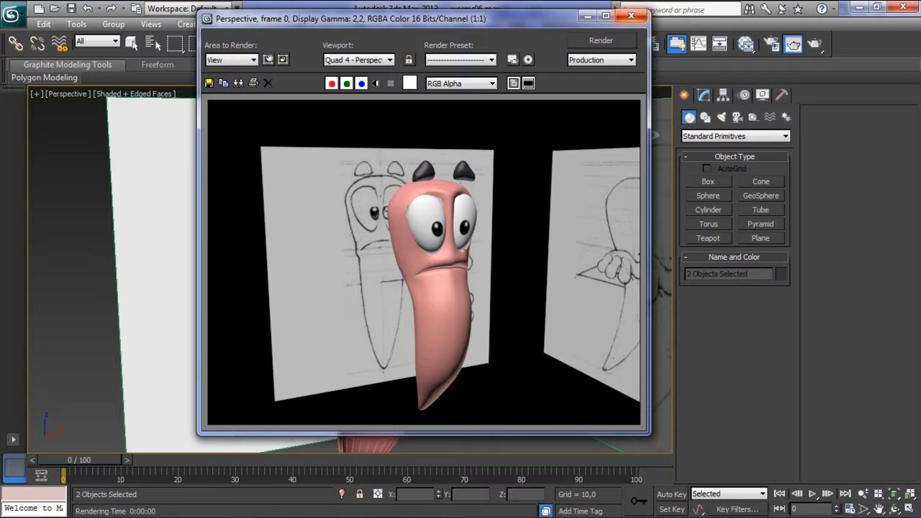
pyautogui.click(631, 15)
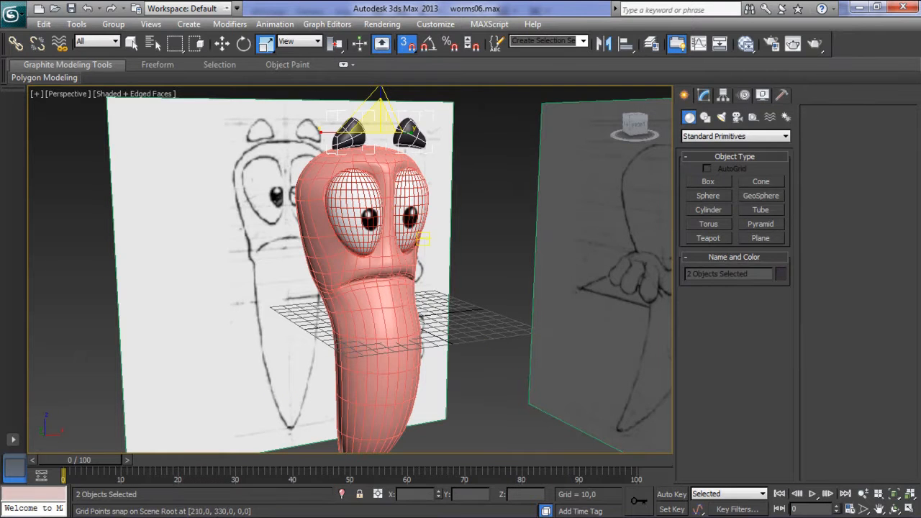
# - Open the parameters of the eye material, Material #29, which uses the oeil.jpg diffuse map
pyautogui.press('m')
pyautogui.moveTo(446, 384); pyautogui.dragTo(519, 260, button='middle')
pyautogui.scroll(2, 518, 260)
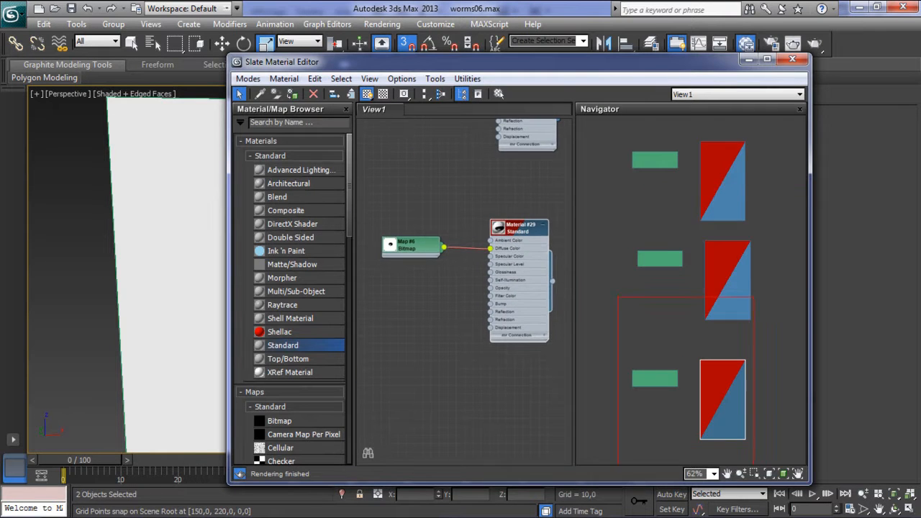
pyautogui.doubleClick(520, 228)
pyautogui.click(696, 230)
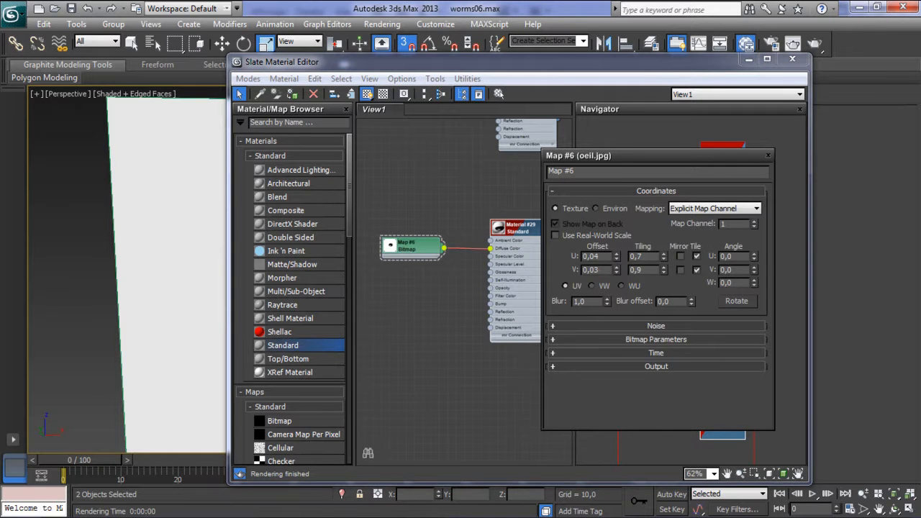
pyautogui.doubleClick(518, 228)
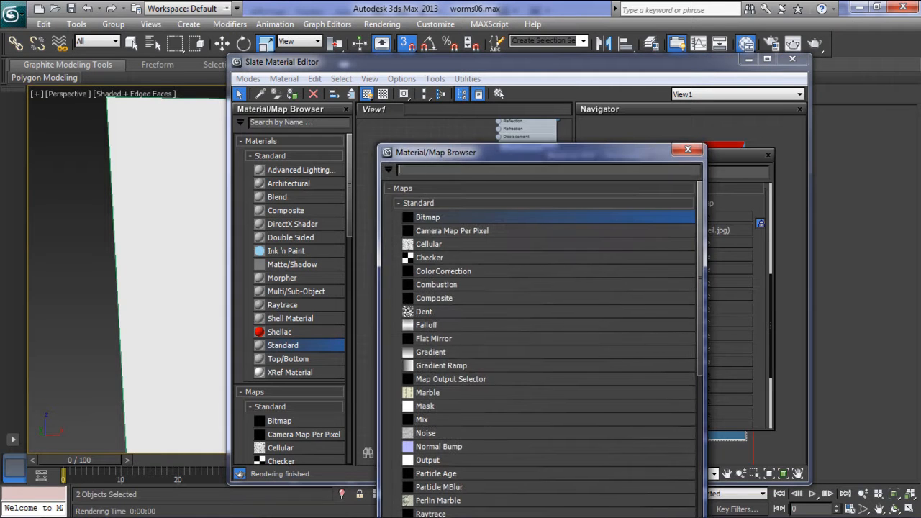
pyautogui.click(687, 149)
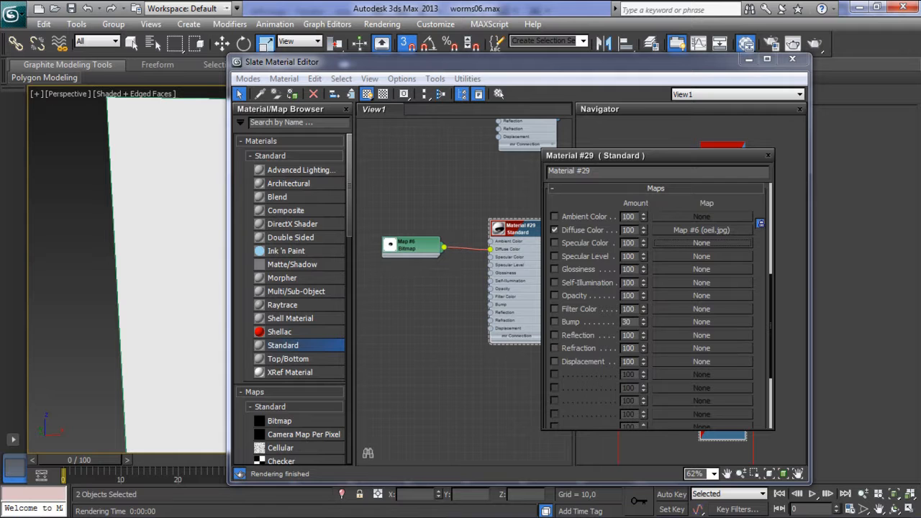
pyautogui.scroll(5, 656, 302)
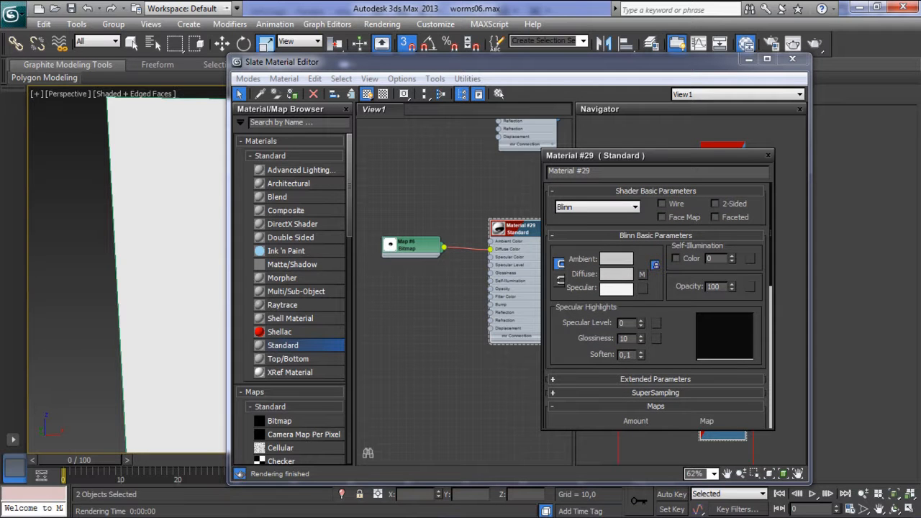
# - Enlarge the eye material's preview and give it specular level 31, glossiness 49 and soften 0,21
pyautogui.doubleClick(498, 229)
pyautogui.moveTo(516, 258); pyautogui.dragTo(467, 218)
pyautogui.scroll(5, 467, 218)
pyautogui.scroll(2, 464, 292)
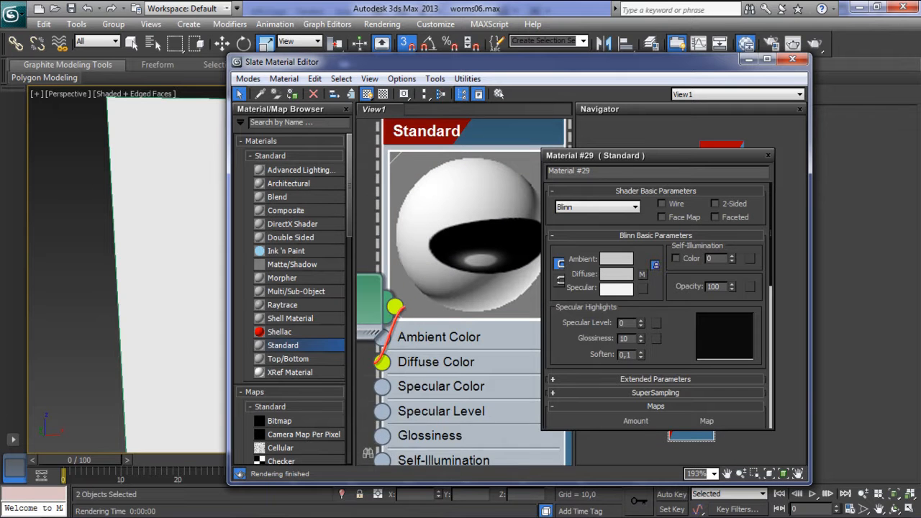
pyautogui.moveTo(640, 339); pyautogui.dragTo(640, 300)
pyautogui.moveTo(640, 354); pyautogui.dragTo(641, 325)
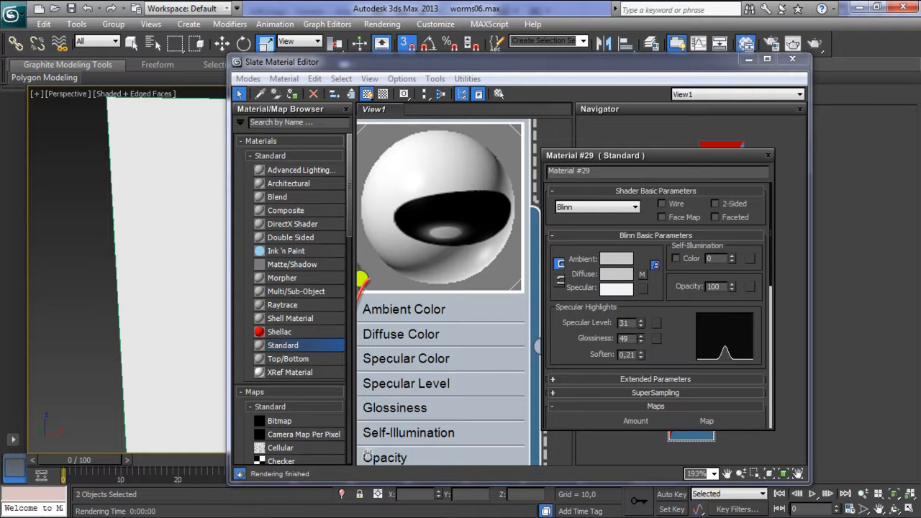
pyautogui.moveTo(641, 323); pyautogui.dragTo(641, 323)
pyautogui.moveTo(368, 455); pyautogui.dragTo(368, 452, button='middle')
pyautogui.press('p')
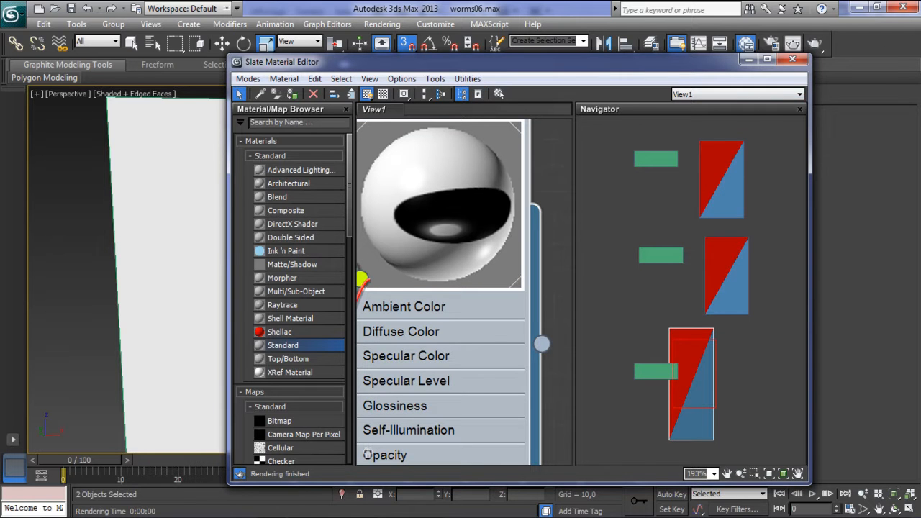
pyautogui.click(792, 58)
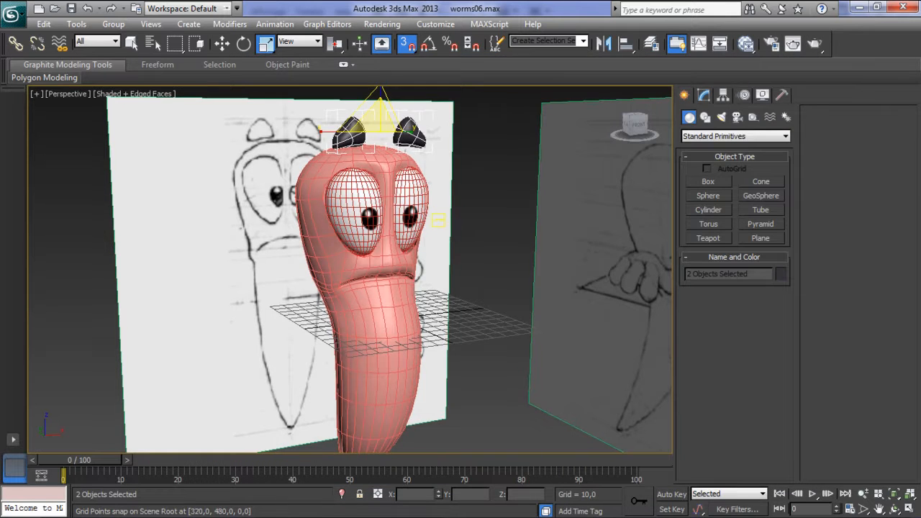
# - Render the perspective view to judge the specular highlights on the eyes
pyautogui.click(792, 44)
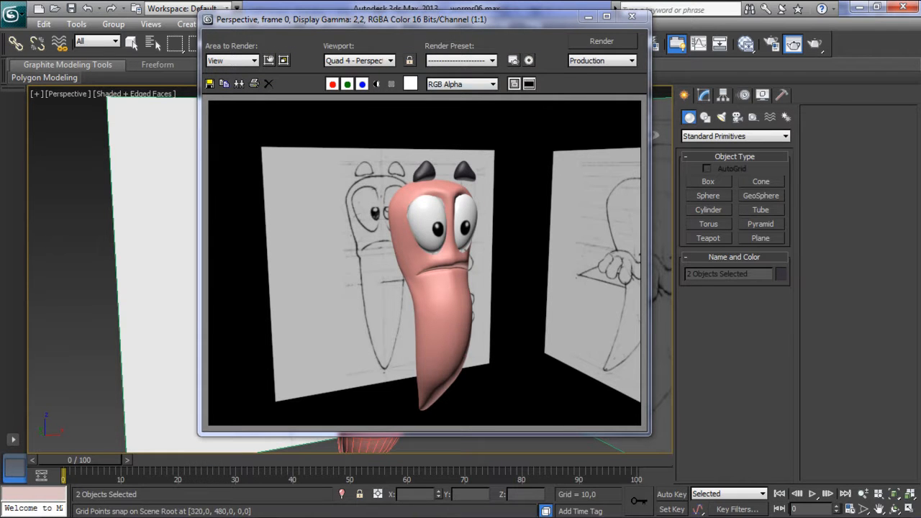
pyautogui.click(632, 16)
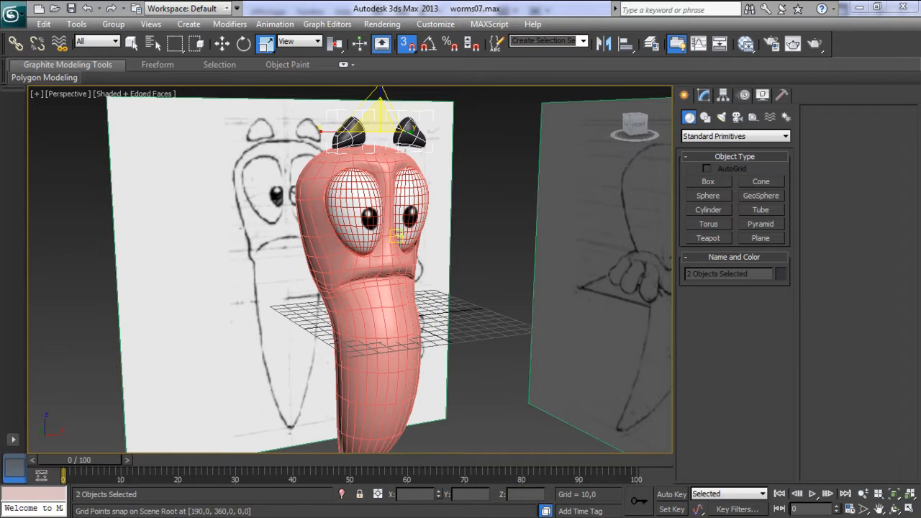
# - Turn off 3D snapping and the keyboard shortcut override, and switch to the Move tool
pyautogui.click(407, 43)
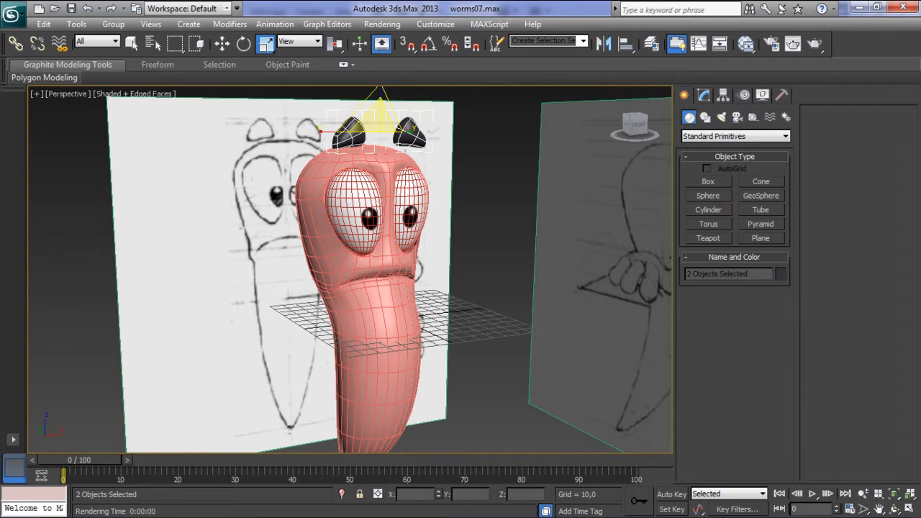
pyautogui.click(381, 43)
pyautogui.press('w')
pyautogui.moveTo(392, 328); pyautogui.dragTo(392, 324, button='middle')
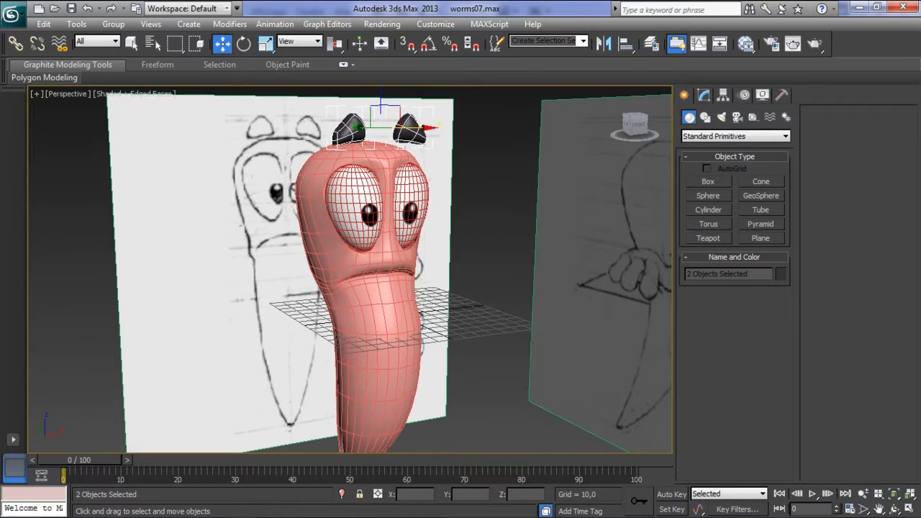
# - Select the worm's body and switch off its MeshSmooth modifier
pyautogui.click(392, 324)
pyautogui.click(704, 95)
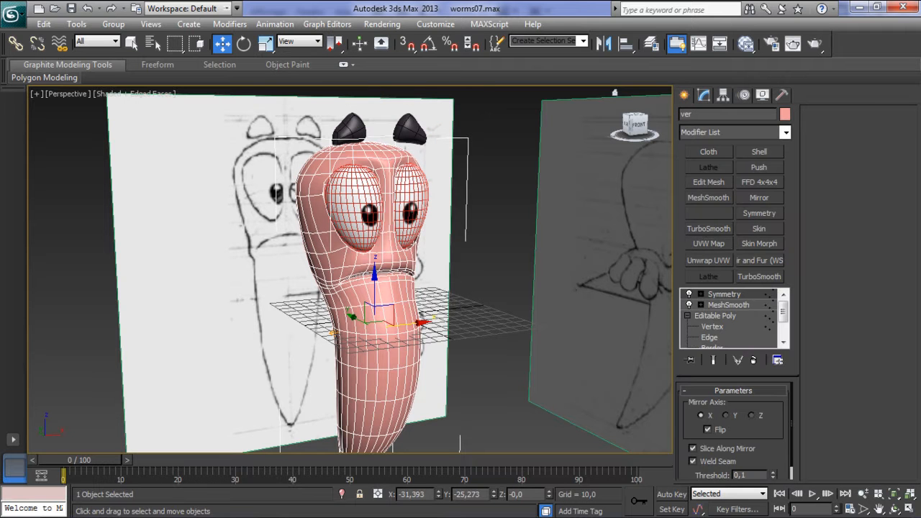
pyautogui.click(700, 304)
pyautogui.click(700, 304)
pyautogui.click(689, 304)
pyautogui.moveTo(405, 323); pyautogui.dragTo(416, 307, button='middle')
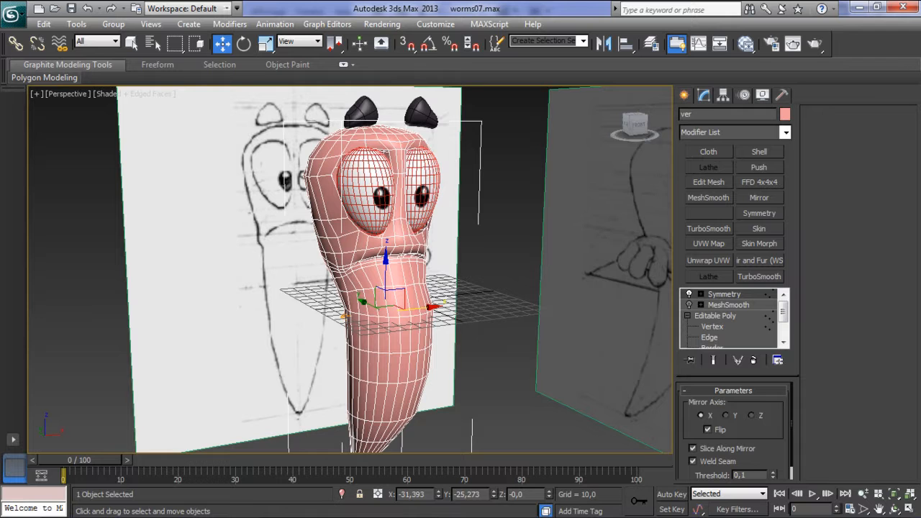
# - Hide the sourcils layer, and toggle the yeux and ver layers off and back on
pyautogui.click(651, 44)
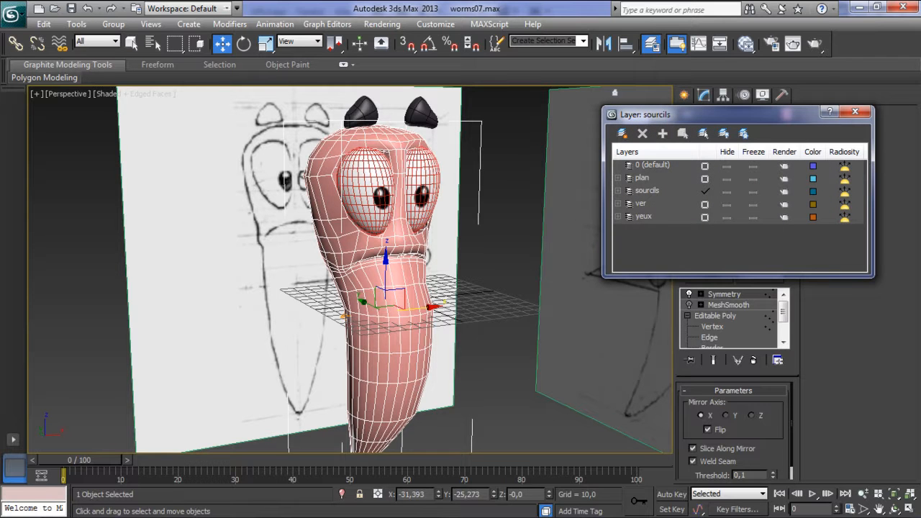
pyautogui.click(727, 190)
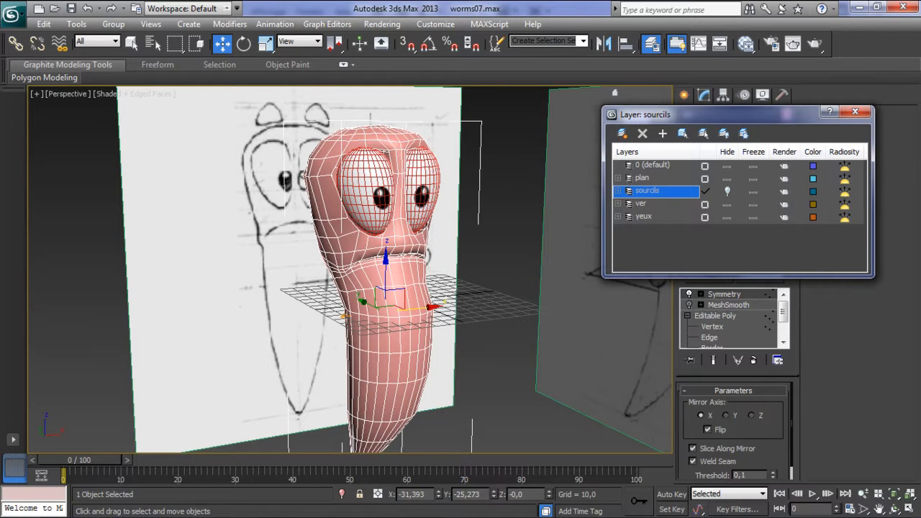
pyautogui.click(727, 216)
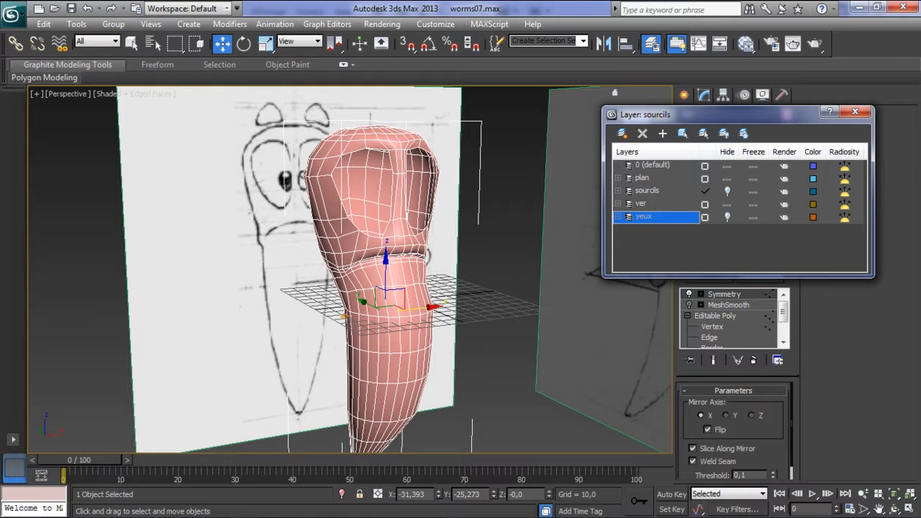
pyautogui.click(726, 203)
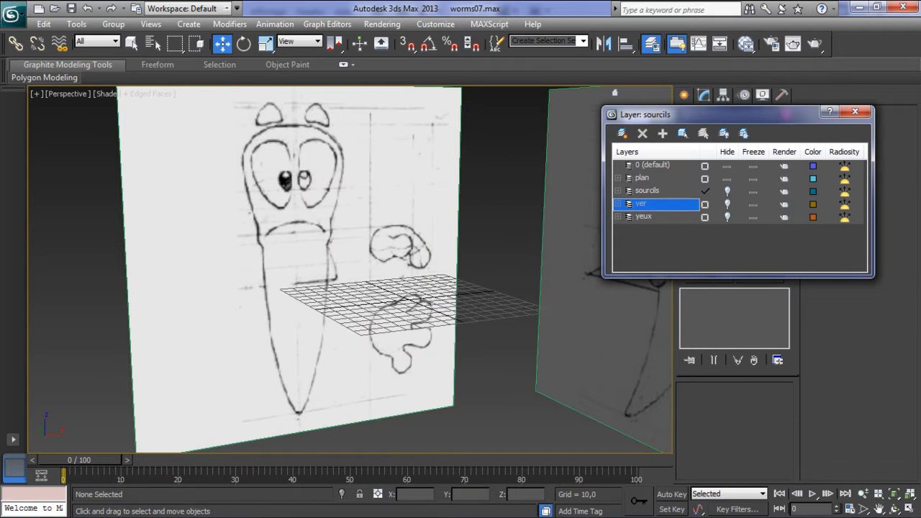
pyautogui.click(727, 204)
pyautogui.click(726, 216)
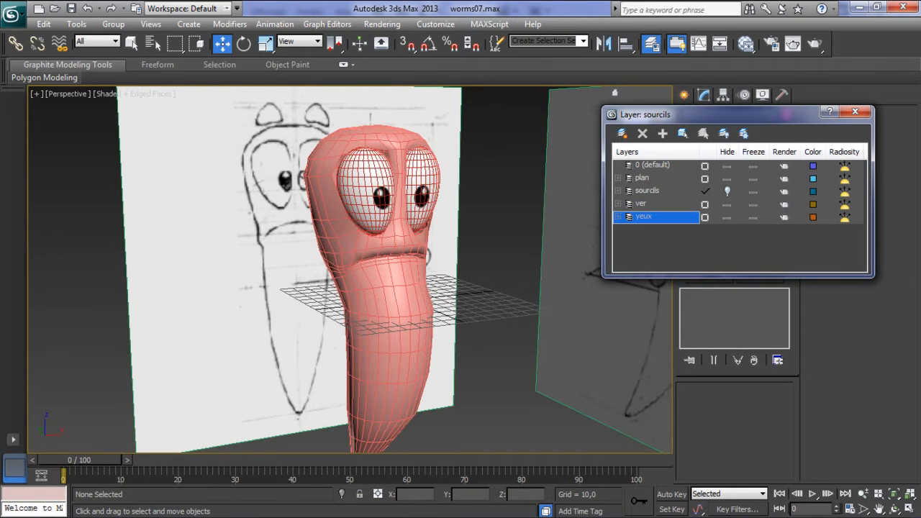
pyautogui.click(754, 217)
pyautogui.click(753, 217)
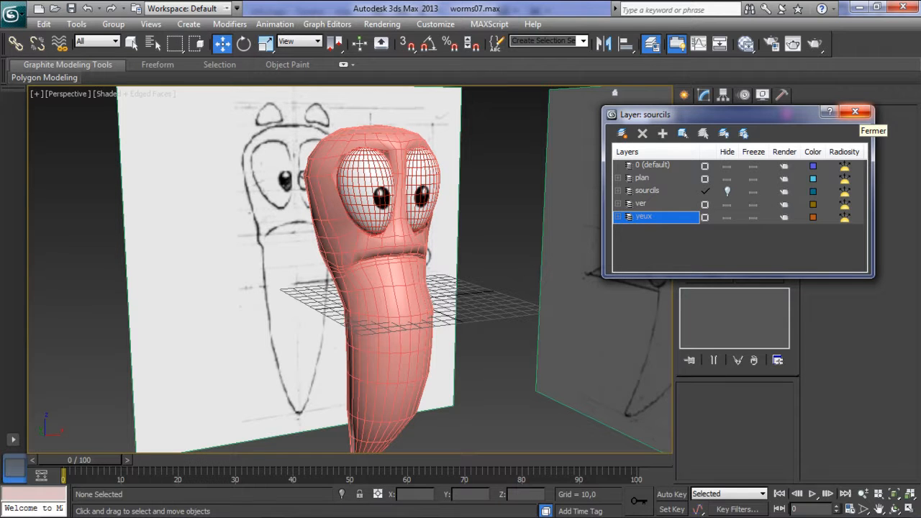
pyautogui.click(855, 111)
# - Make both eyes see-through in the viewport and clear the selection
pyautogui.click(337, 225)
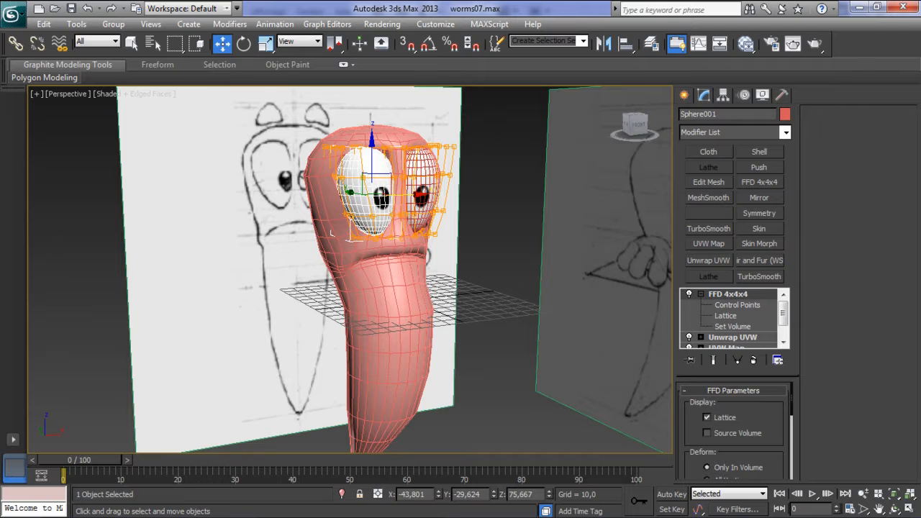
pyautogui.hotkey('ctrl', 'x')
pyautogui.hotkey('ctrl', 'x')
pyautogui.hotkey('alt', 'x')
pyautogui.hotkey('alt', 'x')
pyautogui.hotkey('ctrl', 'd')
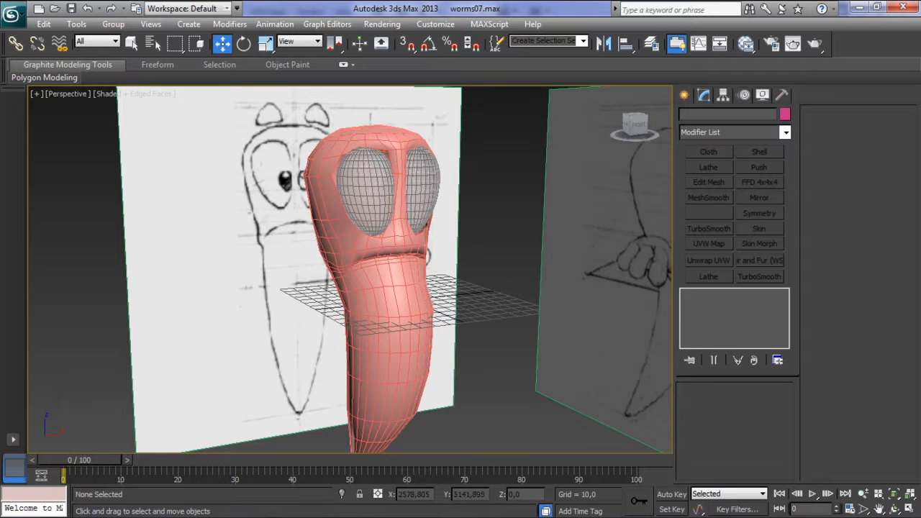
# - Select the worm's body and enter the Edge level of its Editable Poly to work on the eye area
pyautogui.click(386, 302)
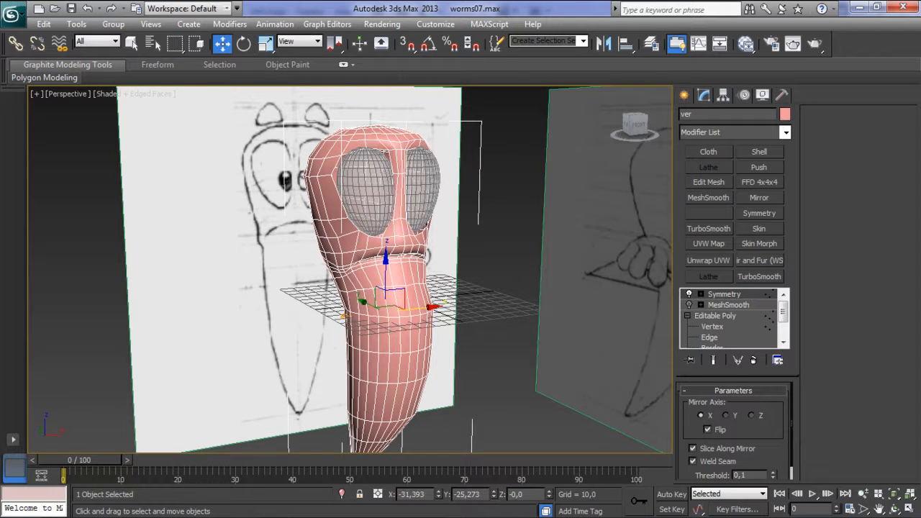
pyautogui.moveTo(386, 302); pyautogui.dragTo(382, 320, button='middle')
pyautogui.scroll(10, 346, 216)
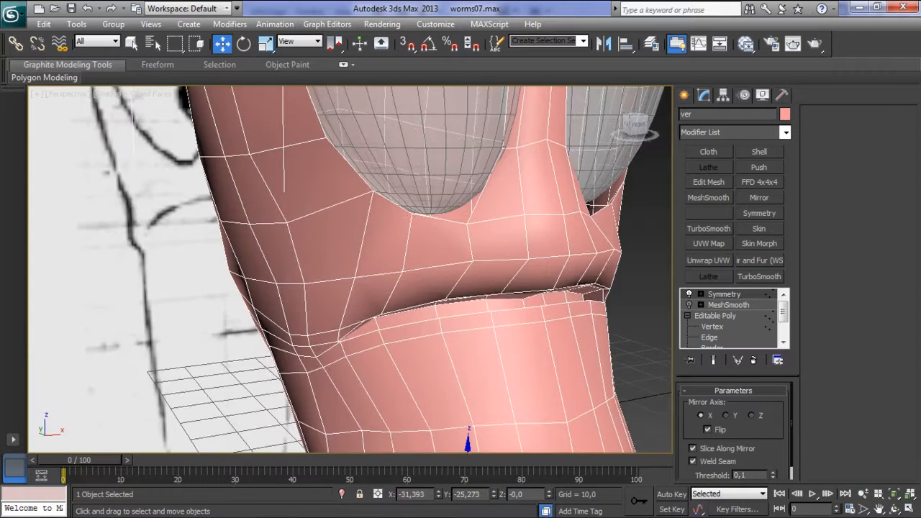
pyautogui.moveTo(386, 302); pyautogui.dragTo(301, 300, button='middle')
pyautogui.scroll(-4, 350, 269)
pyautogui.keyDown('alt'); pyautogui.moveTo(350, 269); pyautogui.dragTo(261, 269, button='middle'); pyautogui.keyUp('alt')
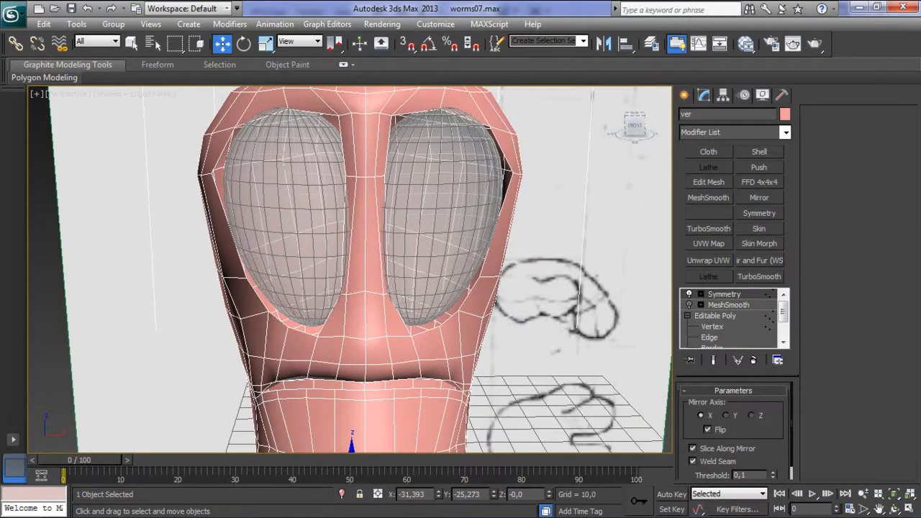
pyautogui.click(708, 336)
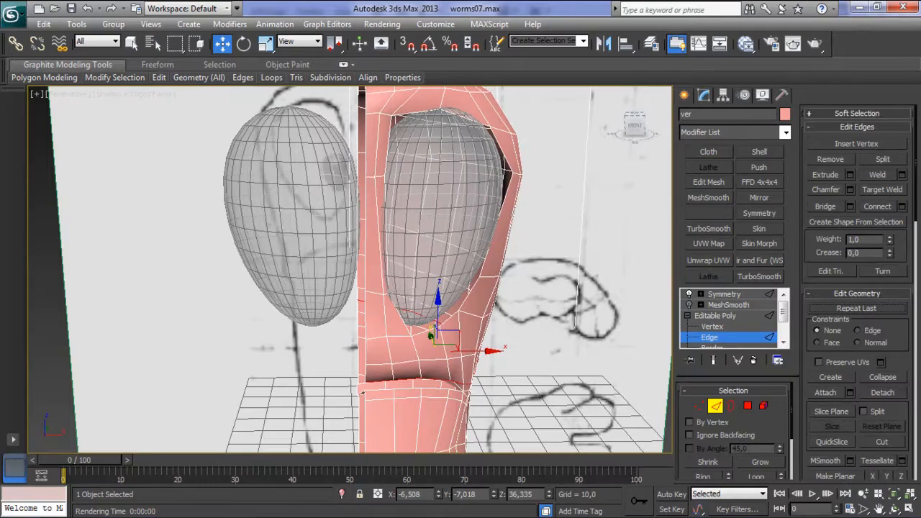
# - Select the vertical edges at eye height across the nose bridge and around the side of the head
pyautogui.click(365, 237)
pyautogui.keyDown('ctrl'); pyautogui.click(379, 237); pyautogui.keyUp('ctrl')
pyautogui.keyDown('alt'); pyautogui.moveTo(350, 269); pyautogui.dragTo(281, 269, button='middle'); pyautogui.keyUp('alt')
pyautogui.scroll(-4, 349, 269)
pyautogui.keyDown('alt'); pyautogui.moveTo(349, 270); pyautogui.dragTo(486, 269, button='middle'); pyautogui.keyUp('alt')
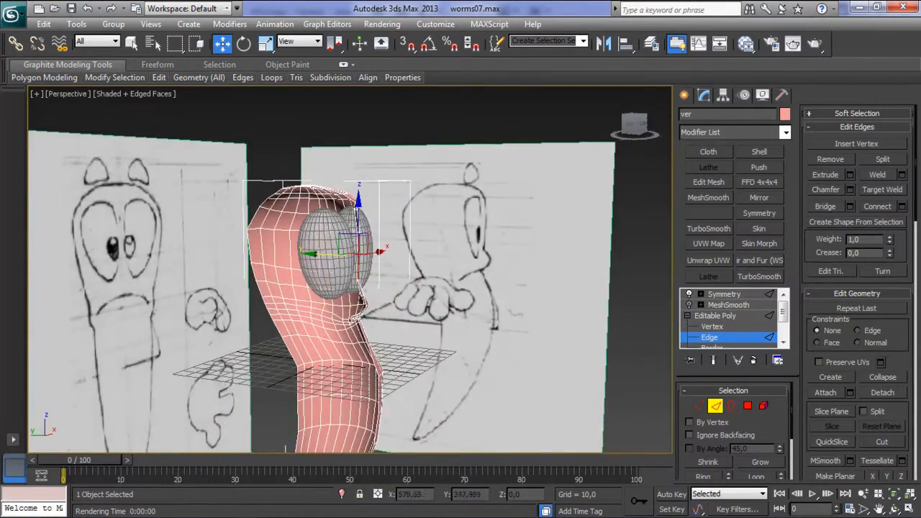
pyautogui.scroll(4, 349, 269)
pyautogui.keyDown('alt'); pyautogui.moveTo(349, 269); pyautogui.dragTo(417, 269, button='middle'); pyautogui.keyUp('alt')
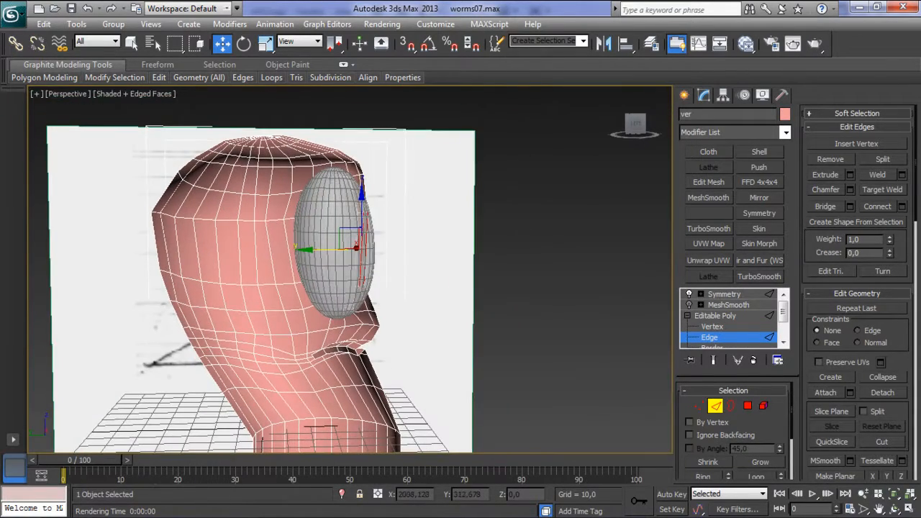
pyautogui.keyDown('ctrl'); pyautogui.moveTo(295, 248); pyautogui.dragTo(295, 250); pyautogui.keyUp('ctrl')
pyautogui.keyDown('alt'); pyautogui.moveTo(349, 269); pyautogui.dragTo(262, 248, button='middle'); pyautogui.keyUp('alt')
# - Connect the selected eye-height edges with 1 segment, pinch 0 and slide 1
pyautogui.rightClick(262, 248)
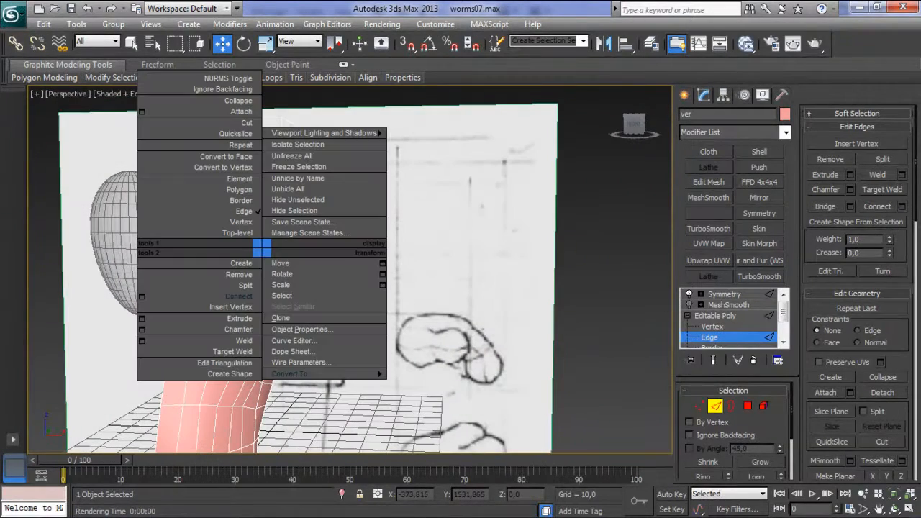
pyautogui.click(238, 296)
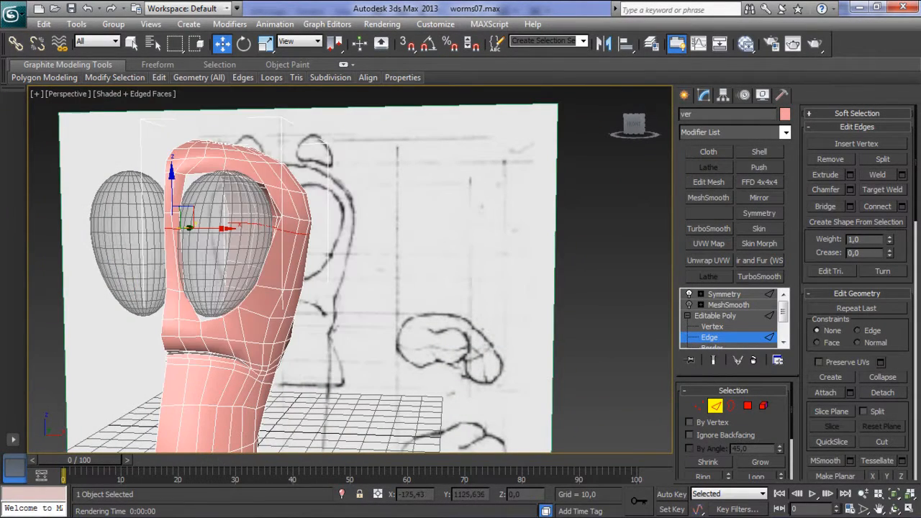
pyautogui.rightClick(283, 241)
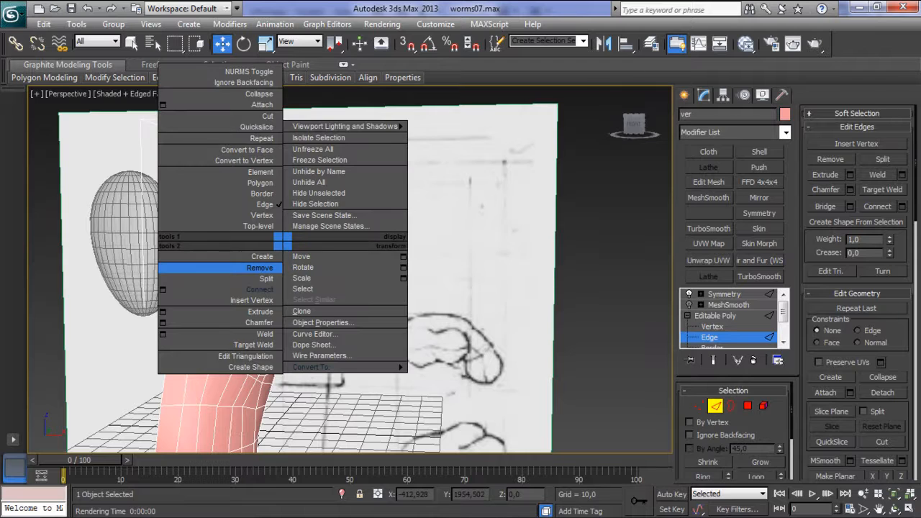
pyautogui.click(162, 290)
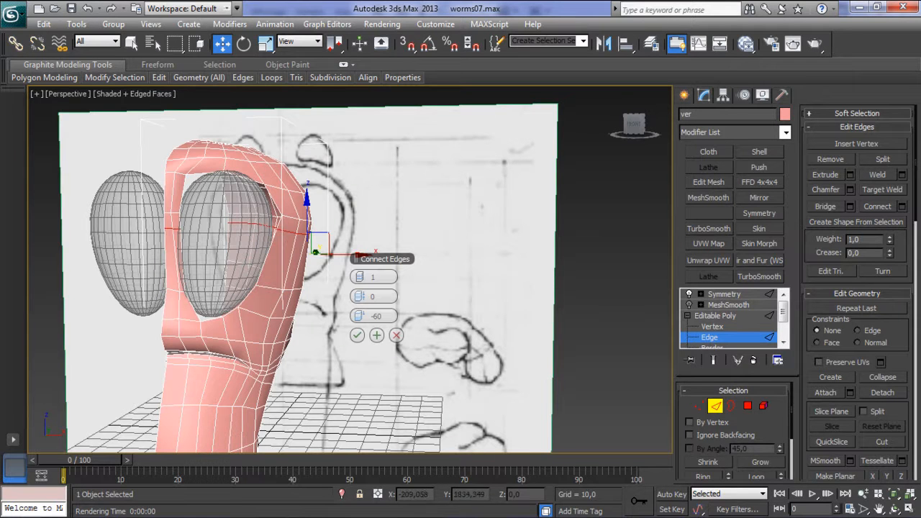
pyautogui.moveTo(362, 316); pyautogui.dragTo(407, 316)
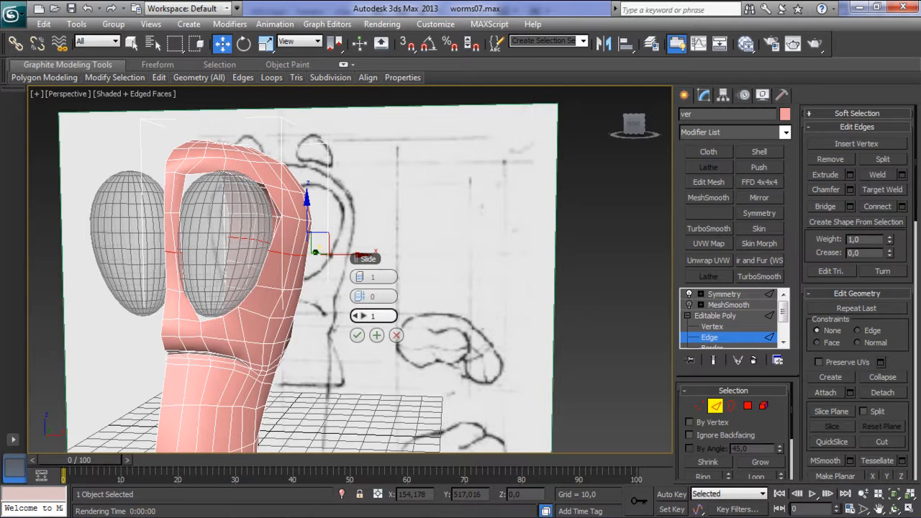
pyautogui.click(357, 335)
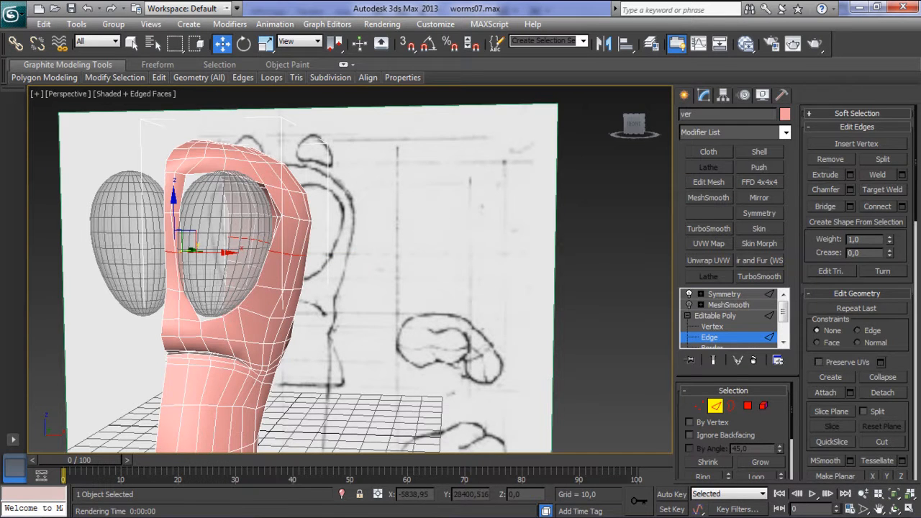
# - Enter the Vertex level and reposition the vertices at eye height beside the eye socket on the side of the head
pyautogui.press('1')
pyautogui.moveTo(253, 243); pyautogui.dragTo(260, 195, button='middle')
pyautogui.scroll(2, 265, 206)
pyautogui.scroll(-2, 265, 205)
pyautogui.scroll(3, 268, 205)
pyautogui.moveTo(268, 161); pyautogui.dragTo(311, 206, button='middle')
pyautogui.click(279, 205)
pyautogui.moveTo(311, 206); pyautogui.dragTo(336, 199)
pyautogui.keyDown('alt'); pyautogui.moveTo(336, 200); pyautogui.dragTo(306, 202, button='middle'); pyautogui.keyUp('alt')
pyautogui.click(389, 215)
pyautogui.moveTo(432, 214); pyautogui.dragTo(424, 214)
pyautogui.keyDown('alt'); pyautogui.moveTo(424, 214); pyautogui.dragTo(292, 213, button='middle'); pyautogui.keyUp('alt')
# - Adjust the eye-height vertices farther around the back of the head, lowering the last one slightly
pyautogui.click(508, 210)
pyautogui.moveTo(547, 211); pyautogui.dragTo(526, 210)
pyautogui.click(487, 210)
pyautogui.moveTo(484, 175); pyautogui.dragTo(484, 182)
pyautogui.keyDown('alt'); pyautogui.moveTo(483, 182); pyautogui.dragTo(223, 205, button='middle'); pyautogui.keyUp('alt')
pyautogui.scroll(-2, 350, 269)
pyautogui.keyDown('alt'); pyautogui.moveTo(350, 269); pyautogui.dragTo(205, 260, button='middle'); pyautogui.keyUp('alt')
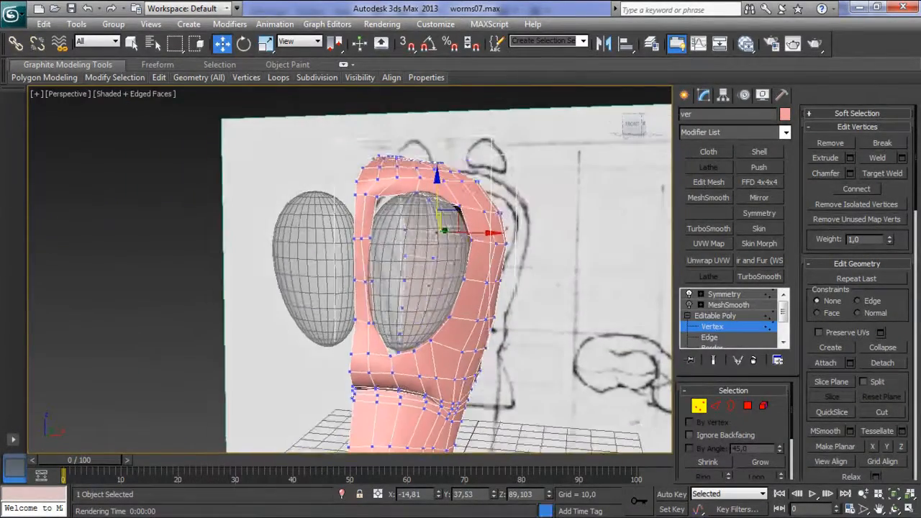
# - Move the middle vertex of the eye socket's upper rim slightly down and forward to meet the eye
pyautogui.scroll(4, 367, 262)
pyautogui.moveTo(367, 263)
pyautogui.keyDown('alt'); pyautogui.mouseDown(button='middle')
pyautogui.moveTo(316, 266)
pyautogui.moveTo(425, 269)
pyautogui.moveTo(460, 260)
pyautogui.mouseUp(button='middle'); pyautogui.keyUp('alt')
pyautogui.scroll(-1, 367, 262)
pyautogui.click(338, 123)
pyautogui.moveTo(338, 123); pyautogui.dragTo(327, 174, button='middle')
pyautogui.moveTo(327, 137); pyautogui.dragTo(327, 147)
pyautogui.keyDown('alt'); pyautogui.moveTo(326, 147); pyautogui.dragTo(176, 151, button='middle'); pyautogui.keyUp('alt')
pyautogui.moveTo(468, 167); pyautogui.dragTo(453, 167)
pyautogui.keyDown('alt'); pyautogui.moveTo(454, 167); pyautogui.dragTo(517, 167, button='middle'); pyautogui.keyUp('alt')
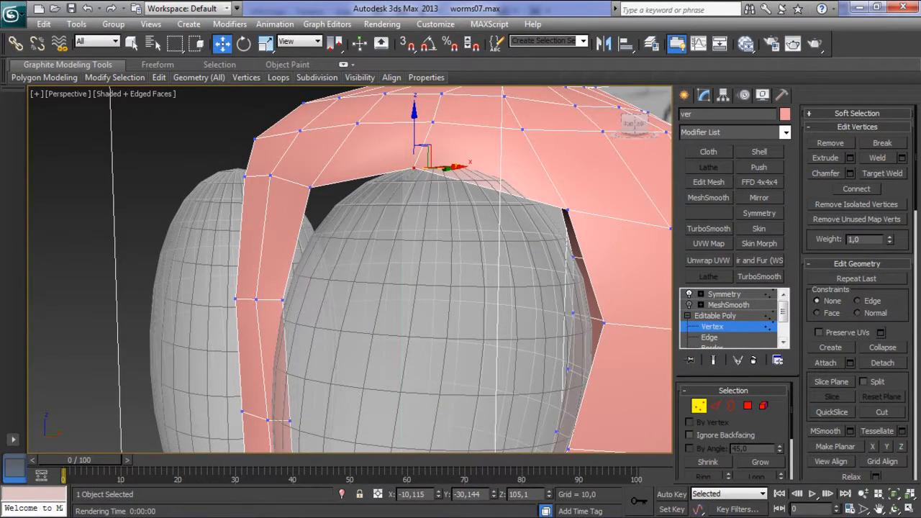
# - Enter the Border level, select the eye socket's open border and activate Extrude
pyautogui.moveTo(783, 311); pyautogui.dragTo(782, 327)
pyautogui.click(712, 315)
pyautogui.click(586, 266)
pyautogui.keyDown('alt'); pyautogui.moveTo(517, 167); pyautogui.dragTo(550, 162, button='middle'); pyautogui.keyUp('alt')
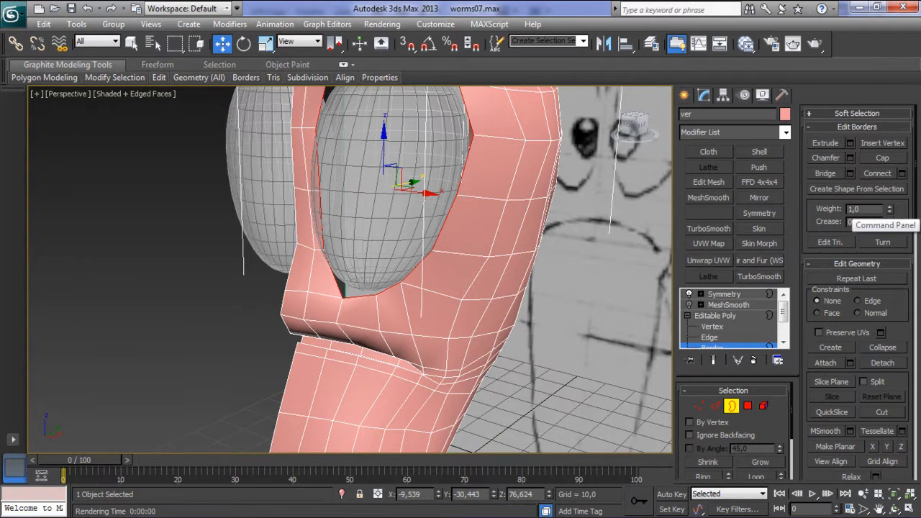
pyautogui.click(826, 142)
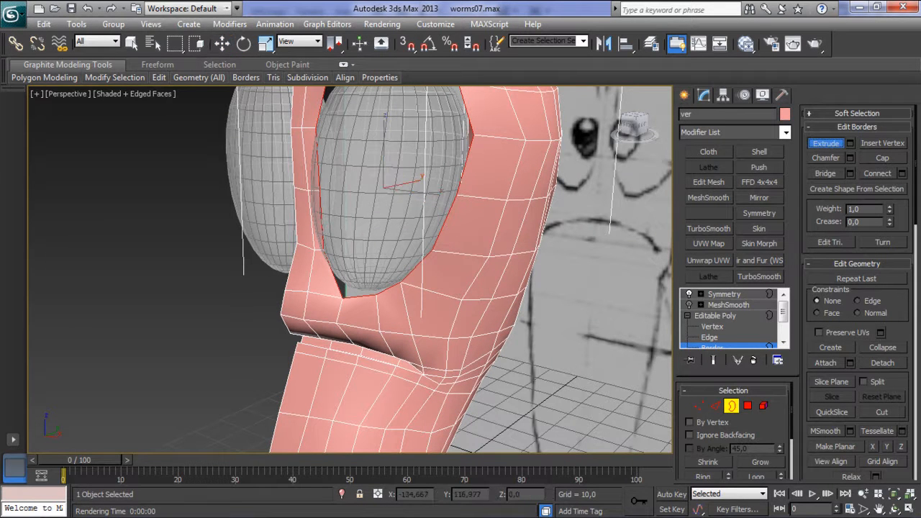
pyautogui.moveTo(374, 289); pyautogui.dragTo(386, 202)
pyautogui.keyDown('alt'); pyautogui.moveTo(387, 201); pyautogui.dragTo(503, 203, button='middle'); pyautogui.keyUp('alt')
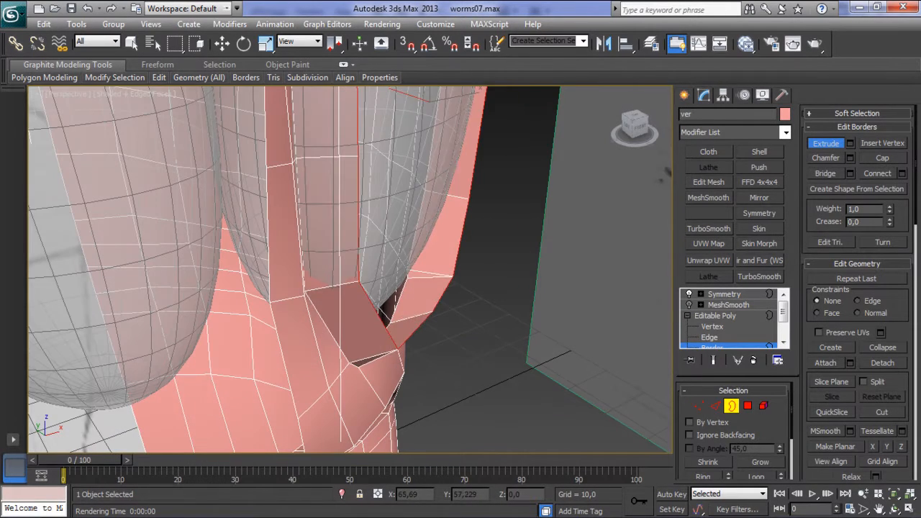
pyautogui.hotkey('ctrl', 'z')
# - Extrude the eye socket's border inward into a narrow rim around the eye
pyautogui.moveTo(386, 314); pyautogui.dragTo(385, 335)
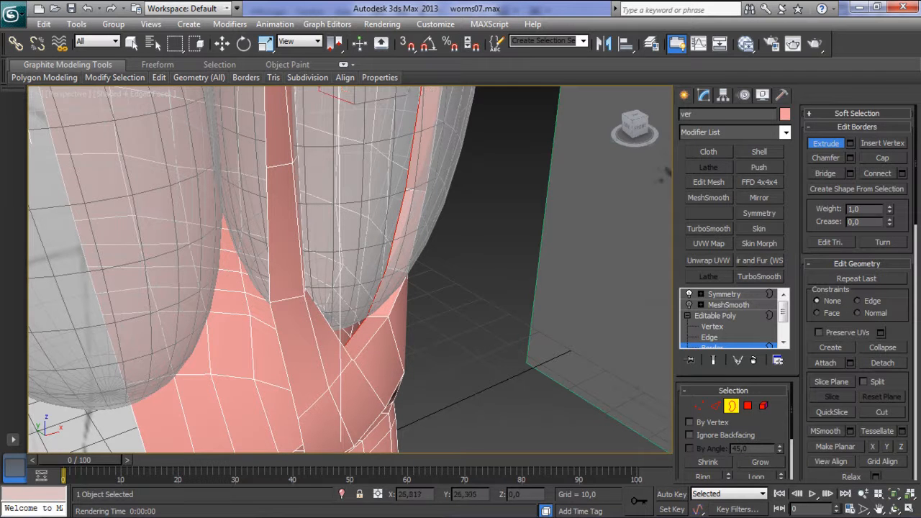
pyautogui.keyDown('alt'); pyautogui.moveTo(385, 317); pyautogui.dragTo(338, 310, button='middle'); pyautogui.keyUp('alt')
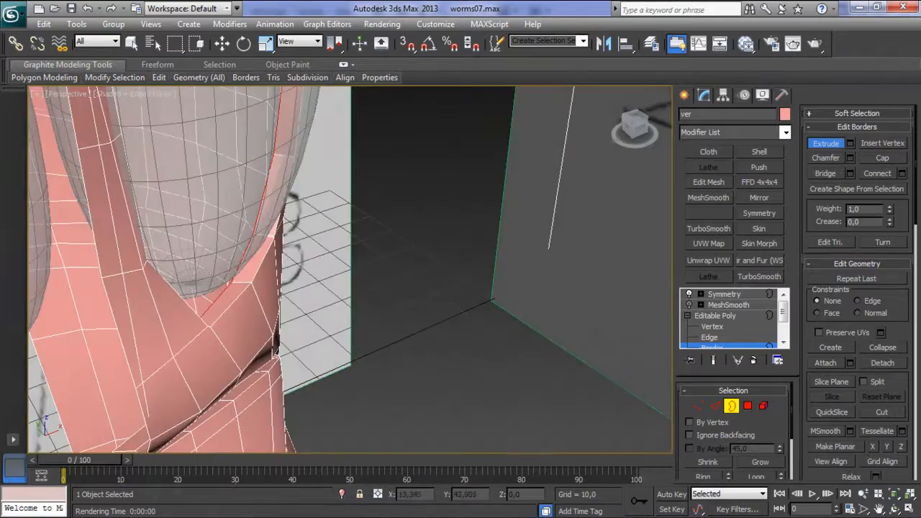
pyautogui.scroll(-4, 350, 269)
pyautogui.moveTo(349, 193); pyautogui.dragTo(306, 227, button='middle')
pyautogui.scroll(3, 352, 270)
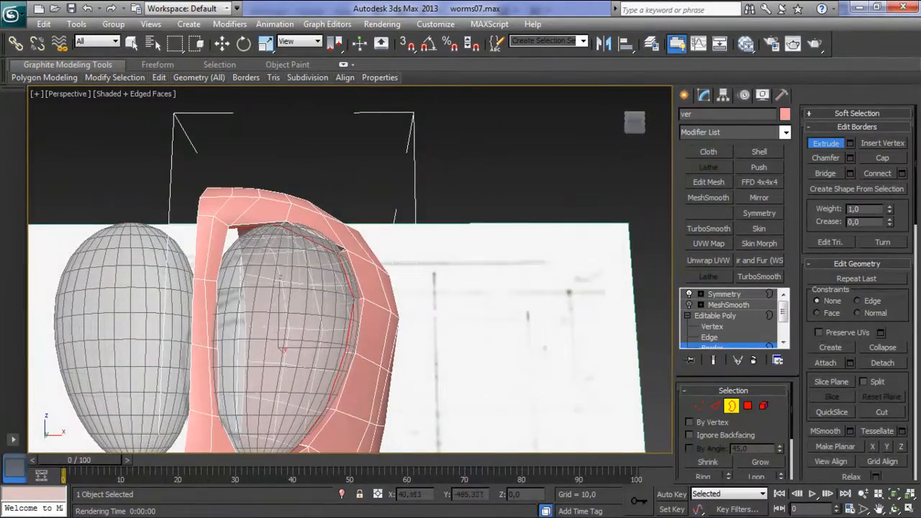
pyautogui.moveTo(347, 324); pyautogui.dragTo(342, 310)
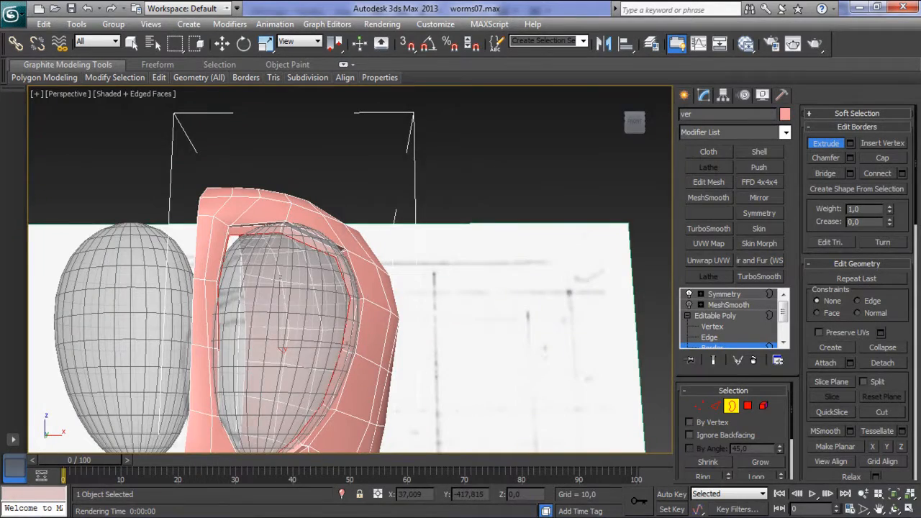
# - Return to the Vertex level and shift the rim vertices on the socket's nose side toward the nose bridge
pyautogui.keyDown('alt'); pyautogui.moveTo(346, 309); pyautogui.dragTo(354, 188, button='middle'); pyautogui.keyUp('alt')
pyautogui.press('1')
pyautogui.scroll(5, 352, 288)
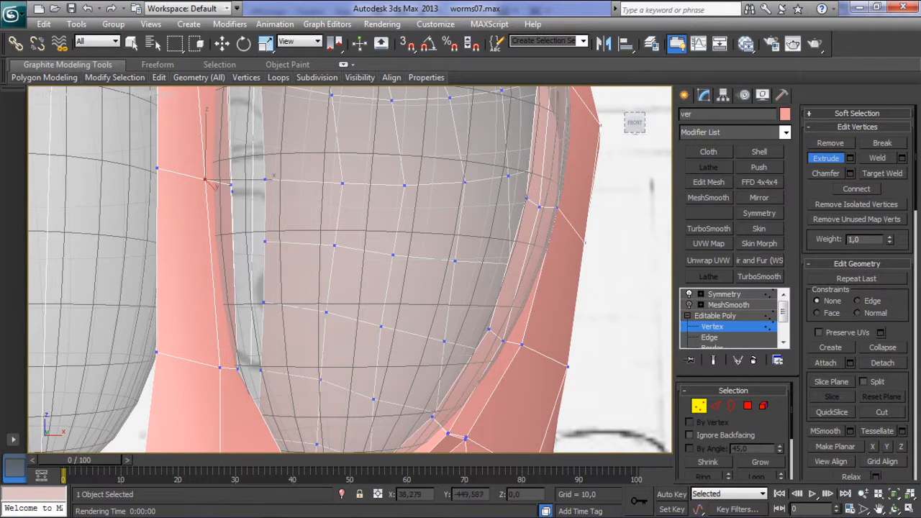
pyautogui.press('w')
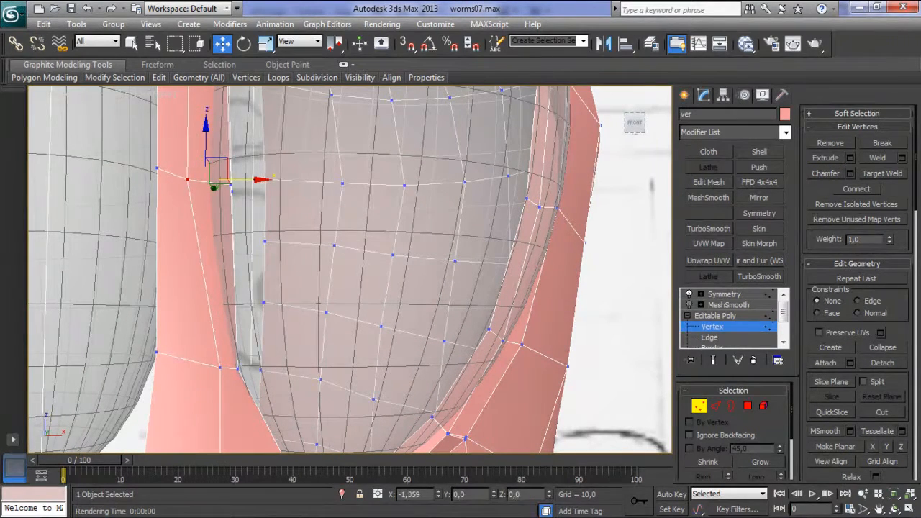
pyautogui.keyDown('alt'); pyautogui.moveTo(354, 189); pyautogui.dragTo(366, 189, button='middle'); pyautogui.keyUp('alt')
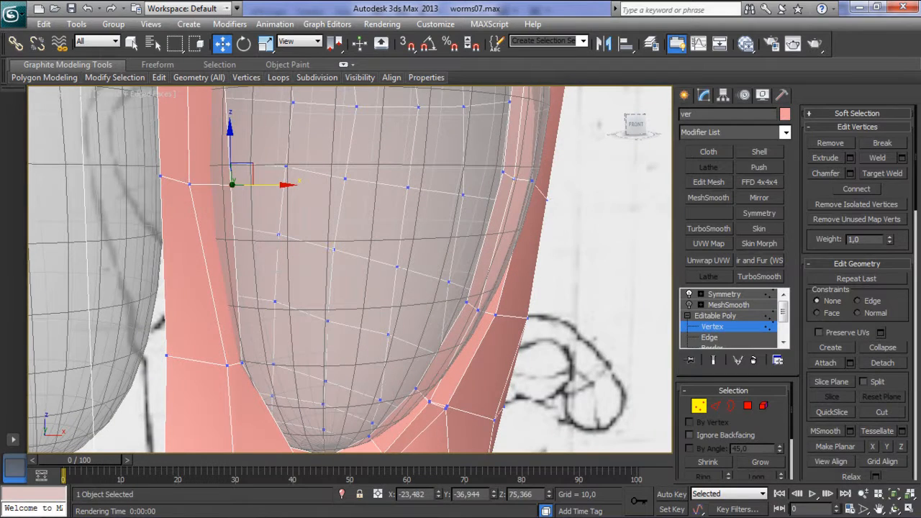
pyautogui.moveTo(323, 338); pyautogui.dragTo(351, 223, button='middle')
pyautogui.click(259, 228)
pyautogui.moveTo(288, 229)
pyautogui.mouseDown()
pyautogui.moveTo(271, 230)
pyautogui.moveTo(285, 231)
pyautogui.mouseUp()
pyautogui.click(272, 230)
pyautogui.keyDown('alt'); pyautogui.moveTo(285, 231); pyautogui.dragTo(261, 220, button='middle'); pyautogui.keyUp('alt')
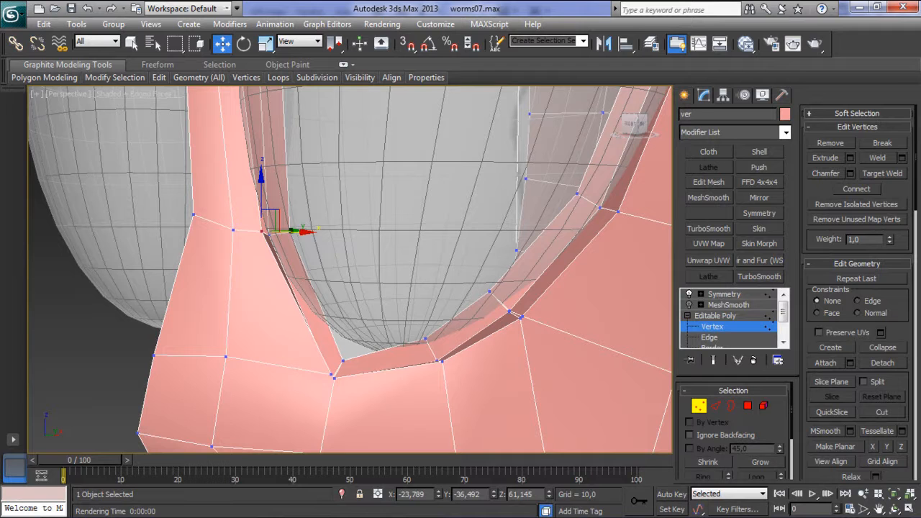
# - Raise the inner rim's lower corner vertex near the nose and pull the matching outer corner vertex forward
pyautogui.click(343, 360)
pyautogui.moveTo(351, 349); pyautogui.dragTo(364, 351)
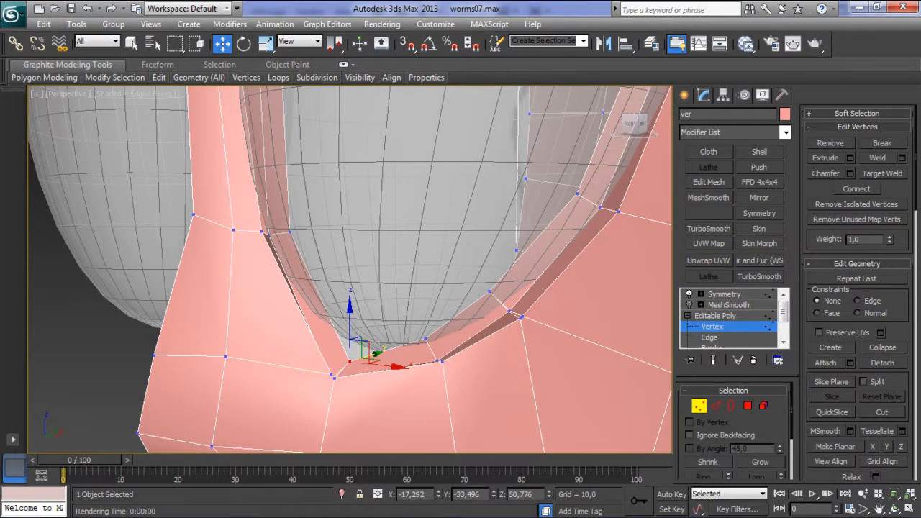
pyautogui.moveTo(350, 316); pyautogui.dragTo(349, 292)
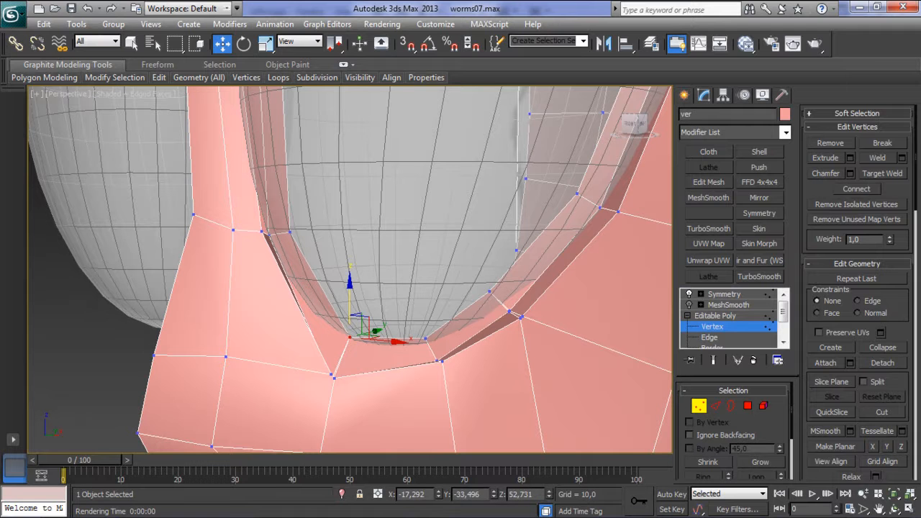
pyautogui.click(331, 374)
pyautogui.moveTo(331, 331)
pyautogui.mouseDown()
pyautogui.moveTo(331, 318)
pyautogui.moveTo(333, 335)
pyautogui.mouseUp()
pyautogui.moveTo(351, 376); pyautogui.dragTo(346, 404)
pyautogui.keyDown('alt'); pyautogui.moveTo(346, 404); pyautogui.dragTo(267, 408, button='middle'); pyautogui.keyUp('alt')
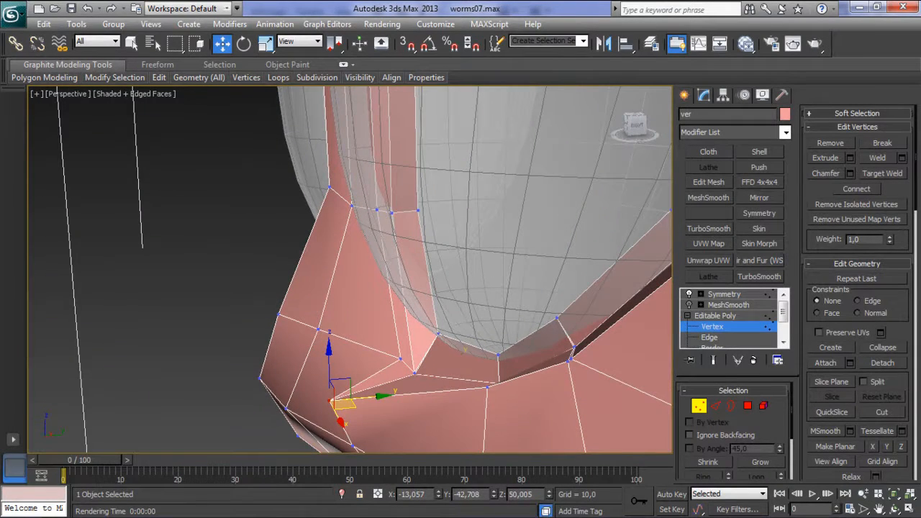
# - Adjust the depth of the lower inner corner's rim vertices and raise the middle one toward the eye
pyautogui.click(401, 359)
pyautogui.moveTo(430, 357); pyautogui.dragTo(408, 358)
pyautogui.click(415, 373)
pyautogui.moveTo(416, 373)
pyautogui.keyDown('alt'); pyautogui.mouseDown(button='middle')
pyautogui.moveTo(396, 371)
pyautogui.moveTo(406, 380)
pyautogui.mouseUp(button='middle'); pyautogui.keyUp('alt')
pyautogui.click(439, 336)
pyautogui.moveTo(464, 334); pyautogui.dragTo(492, 333)
pyautogui.click(415, 374)
pyautogui.moveTo(416, 339); pyautogui.dragTo(416, 309)
pyautogui.click(415, 375)
pyautogui.moveTo(453, 372); pyautogui.dragTo(473, 371)
pyautogui.keyDown('alt'); pyautogui.moveTo(473, 371); pyautogui.dragTo(439, 370, button='middle'); pyautogui.keyUp('alt')
# - Move the outer corner vertex below the eye away from the nose and raise the neighbouring nose-side vertex
pyautogui.click(299, 363)
pyautogui.moveTo(338, 374); pyautogui.dragTo(416, 396)
pyautogui.keyDown('alt'); pyautogui.moveTo(416, 396); pyautogui.dragTo(504, 395, button='middle'); pyautogui.keyUp('alt')
pyautogui.keyDown('alt'); pyautogui.moveTo(431, 374); pyautogui.dragTo(533, 363, button='middle'); pyautogui.keyUp('alt')
pyautogui.click(314, 370)
pyautogui.moveTo(314, 332); pyautogui.dragTo(314, 313)
pyautogui.moveTo(244, 316)
pyautogui.keyDown('alt'); pyautogui.mouseDown(button='middle')
pyautogui.moveTo(231, 324)
pyautogui.moveTo(241, 322)
pyautogui.mouseUp(button='middle'); pyautogui.keyUp('alt')
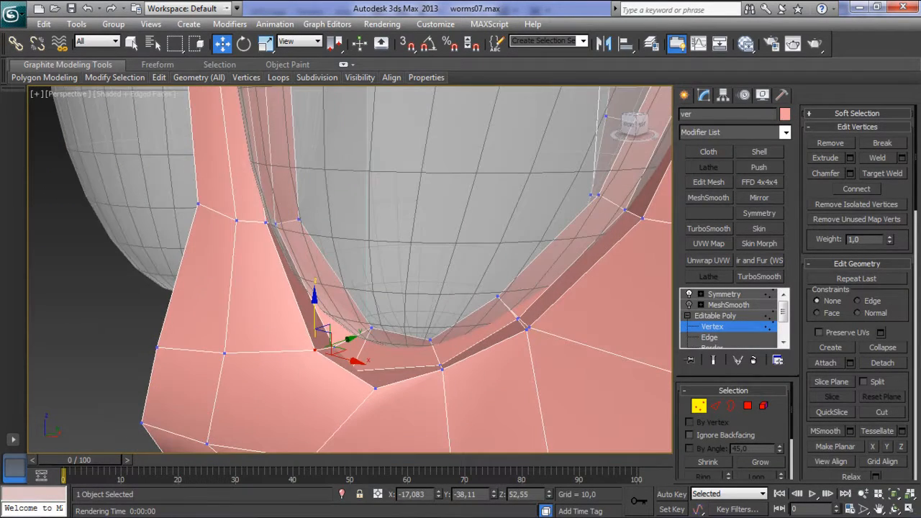
# - Raise the inner rim vertex beside the socket's lower inner corner and shift its neighbour outward and back
pyautogui.click(351, 371)
pyautogui.moveTo(352, 334)
pyautogui.mouseDown()
pyautogui.moveTo(351, 315)
pyautogui.moveTo(334, 301)
pyautogui.moveTo(334, 272)
pyautogui.mouseUp()
pyautogui.click(334, 347)
pyautogui.click(352, 352)
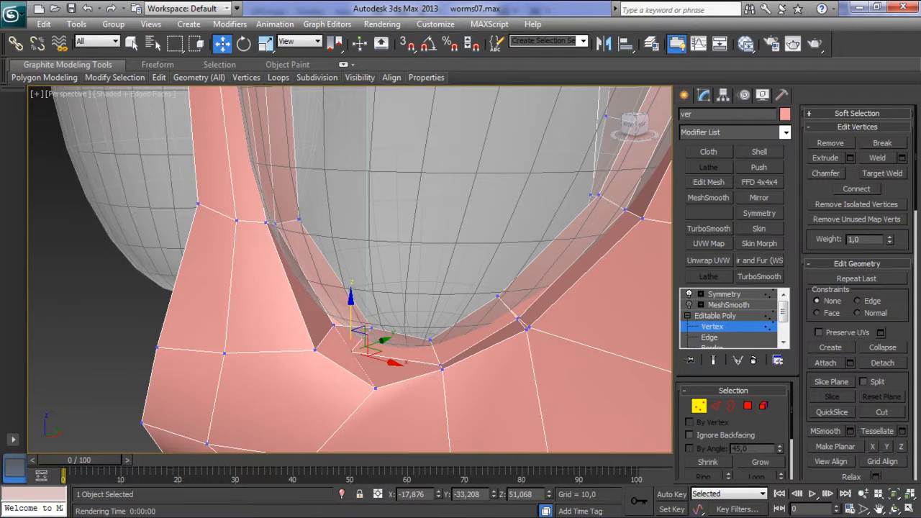
pyautogui.moveTo(378, 359); pyautogui.dragTo(394, 363)
pyautogui.keyDown('alt'); pyautogui.moveTo(394, 363); pyautogui.dragTo(286, 363, button='middle'); pyautogui.keyUp('alt')
pyautogui.moveTo(403, 359); pyautogui.dragTo(408, 359)
pyautogui.keyDown('alt'); pyautogui.moveTo(408, 358); pyautogui.dragTo(497, 343, button='middle'); pyautogui.keyUp('alt')
# - Fit the remaining rim vertices at the socket's lower inner corner more closely around the eye's underside
pyautogui.click(426, 355)
pyautogui.click(437, 346)
pyautogui.moveTo(477, 346); pyautogui.dragTo(461, 346)
pyautogui.keyDown('alt'); pyautogui.moveTo(461, 346); pyautogui.dragTo(497, 364, button='middle'); pyautogui.keyUp('alt')
pyautogui.moveTo(413, 334); pyautogui.dragTo(404, 327)
pyautogui.click(436, 390)
pyautogui.moveTo(412, 366); pyautogui.dragTo(399, 354)
pyautogui.keyDown('alt'); pyautogui.moveTo(399, 354); pyautogui.dragTo(295, 353, button='middle'); pyautogui.keyUp('alt')
# - Push the nose-side vertex of the lower socket rim back and raise the vertex at the bottom of the socket
pyautogui.click(350, 339)
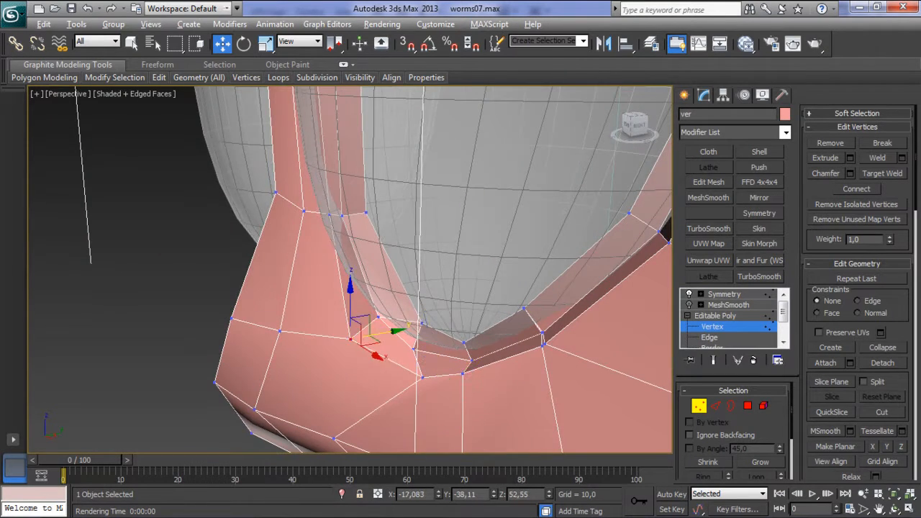
pyautogui.keyDown('alt'); pyautogui.moveTo(350, 339); pyautogui.dragTo(302, 339, button='middle'); pyautogui.keyUp('alt')
pyautogui.moveTo(388, 338); pyautogui.dragTo(404, 338)
pyautogui.keyDown('alt'); pyautogui.moveTo(404, 338); pyautogui.dragTo(485, 338, button='middle'); pyautogui.keyUp('alt')
pyautogui.click(405, 362)
pyautogui.moveTo(405, 360); pyautogui.dragTo(405, 344)
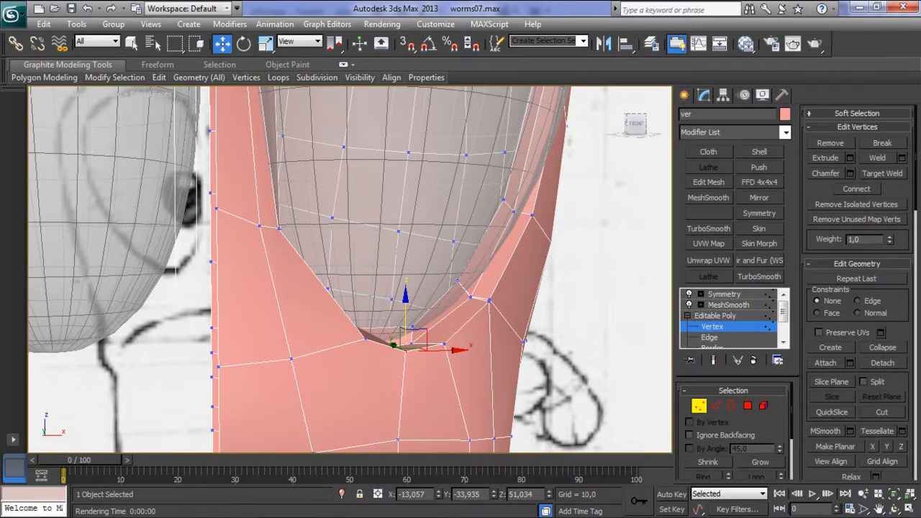
# - Show the end result of the modifier stack on the worm and clear the vertex selection
pyautogui.click(713, 360)
pyautogui.moveTo(405, 344)
pyautogui.keyDown('alt'); pyautogui.mouseDown(button='middle')
pyautogui.moveTo(345, 344)
pyautogui.moveTo(410, 339)
pyautogui.mouseUp(button='middle'); pyautogui.keyUp('alt')
pyautogui.moveTo(410, 180); pyautogui.dragTo(432, 446, button='middle')
pyautogui.keyDown('alt'); pyautogui.moveTo(431, 338); pyautogui.dragTo(474, 338, button='middle'); pyautogui.keyUp('alt')
pyautogui.moveTo(432, 216); pyautogui.dragTo(431, 328, button='middle')
pyautogui.hotkey('ctrl', 'd')
# - Adjust the position of the rim vertex on the nose side of the eye socket at mid height
pyautogui.moveTo(420, 360); pyautogui.dragTo(431, 170, button='middle')
pyautogui.click(424, 288)
pyautogui.keyDown('alt'); pyautogui.moveTo(424, 288); pyautogui.dragTo(478, 292, button='middle'); pyautogui.keyUp('alt')
pyautogui.moveTo(457, 291); pyautogui.dragTo(433, 293)
pyautogui.click(409, 293)
pyautogui.moveTo(433, 294); pyautogui.dragTo(385, 423, button='middle')
# - Lower the rim vertex at the socket's upper inner corner and push it back
pyautogui.click(451, 238)
pyautogui.moveTo(451, 204); pyautogui.dragTo(452, 228)
pyautogui.click(450, 234)
pyautogui.keyDown('alt'); pyautogui.moveTo(452, 228); pyautogui.dragTo(435, 240, button='middle'); pyautogui.keyUp('alt')
pyautogui.moveTo(487, 252); pyautogui.dragTo(508, 248)
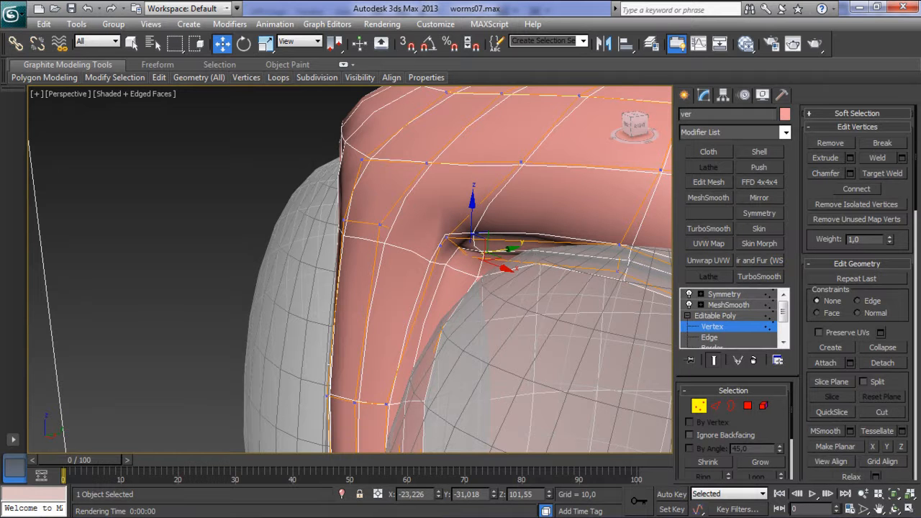
# - Turn off MeshSmooth and reposition the inner rim vertex at the socket's upper inner corner against the eye
pyautogui.click(689, 305)
pyautogui.keyDown('alt'); pyautogui.moveTo(460, 274); pyautogui.dragTo(504, 238, button='middle'); pyautogui.keyUp('alt')
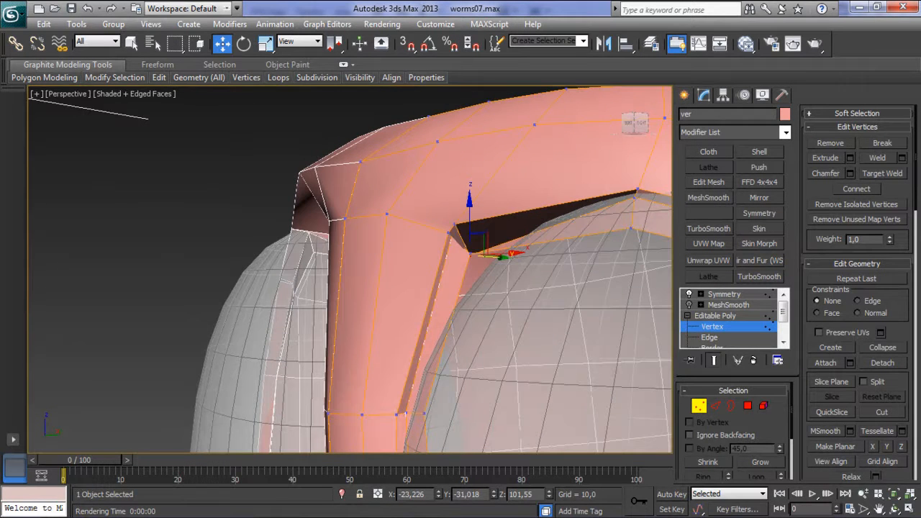
pyautogui.moveTo(470, 206); pyautogui.dragTo(470, 230)
pyautogui.keyDown('alt'); pyautogui.moveTo(489, 279); pyautogui.dragTo(428, 303, button='middle'); pyautogui.keyUp('alt')
pyautogui.moveTo(515, 230); pyautogui.dragTo(529, 228)
pyautogui.moveTo(528, 227)
pyautogui.keyDown('alt'); pyautogui.mouseDown(button='middle')
pyautogui.moveTo(590, 236)
pyautogui.moveTo(503, 244)
pyautogui.moveTo(526, 228)
pyautogui.moveTo(515, 227)
pyautogui.mouseUp(button='middle'); pyautogui.keyUp('alt')
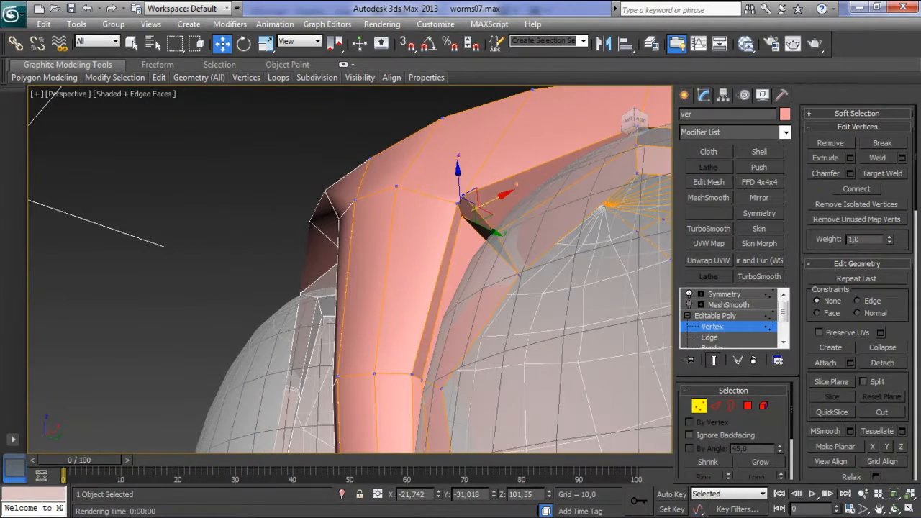
pyautogui.moveTo(458, 180); pyautogui.dragTo(461, 209)
pyautogui.keyDown('alt'); pyautogui.moveTo(460, 209); pyautogui.dragTo(486, 244, button='middle'); pyautogui.keyUp('alt')
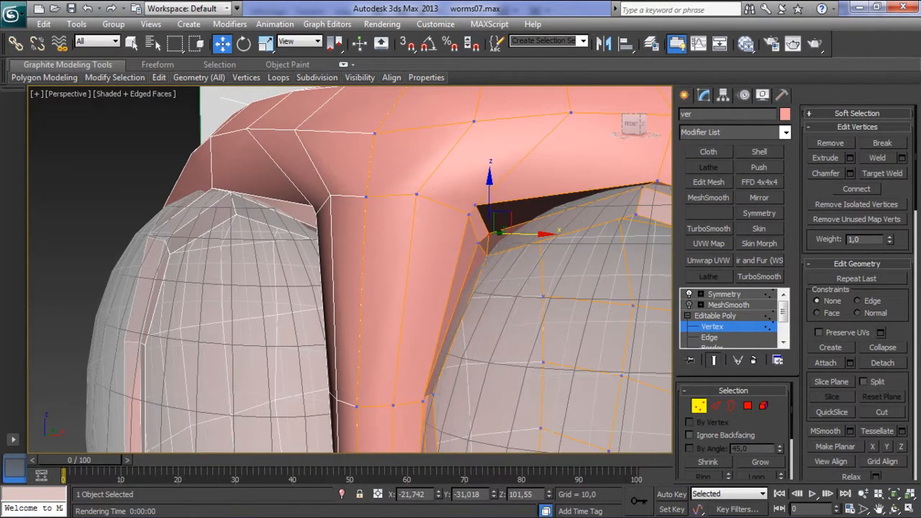
# - Fine-tune the upper inner corner vertex by shifting it slightly away from the nose and adjusting its height
pyautogui.moveTo(525, 234); pyautogui.dragTo(535, 234)
pyautogui.keyDown('alt'); pyautogui.moveTo(496, 238); pyautogui.dragTo(503, 255, button='middle'); pyautogui.keyUp('alt')
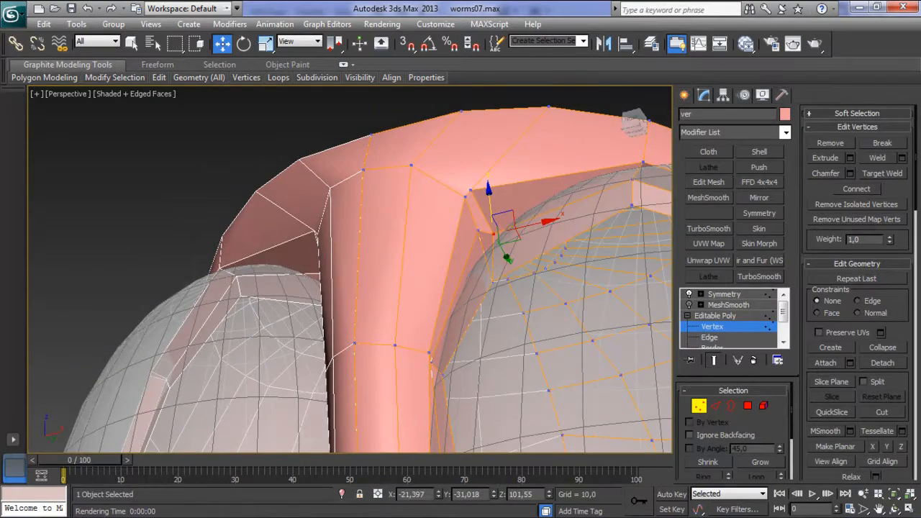
pyautogui.moveTo(490, 204); pyautogui.dragTo(490, 195)
pyautogui.keyDown('alt'); pyautogui.moveTo(490, 195); pyautogui.dragTo(551, 245, button='middle'); pyautogui.keyUp('alt')
pyautogui.moveTo(485, 188); pyautogui.dragTo(485, 194)
pyautogui.moveTo(485, 195); pyautogui.dragTo(169, 161, button='middle')
# - Raise the middle vertex of the socket's upper rim and reshape the rim vertices toward the upper outer corner
pyautogui.click(311, 151)
pyautogui.moveTo(310, 150); pyautogui.dragTo(327, 124)
pyautogui.moveTo(517, 215)
pyautogui.mouseDown()
pyautogui.moveTo(524, 193)
pyautogui.moveTo(493, 195)
pyautogui.moveTo(513, 220)
pyautogui.mouseUp()
pyautogui.keyDown('alt'); pyautogui.moveTo(512, 220); pyautogui.dragTo(488, 216, button='middle'); pyautogui.keyUp('alt')
pyautogui.click(486, 240)
pyautogui.moveTo(502, 237); pyautogui.dragTo(506, 210)
pyautogui.moveTo(540, 240); pyautogui.dragTo(529, 240)
pyautogui.keyDown('alt'); pyautogui.moveTo(529, 241); pyautogui.dragTo(507, 232, button='middle'); pyautogui.keyUp('alt')
# - Turn MeshSmooth back on and raise the vertices at the middle of the socket's upper rim
pyautogui.click(688, 305)
pyautogui.click(310, 185)
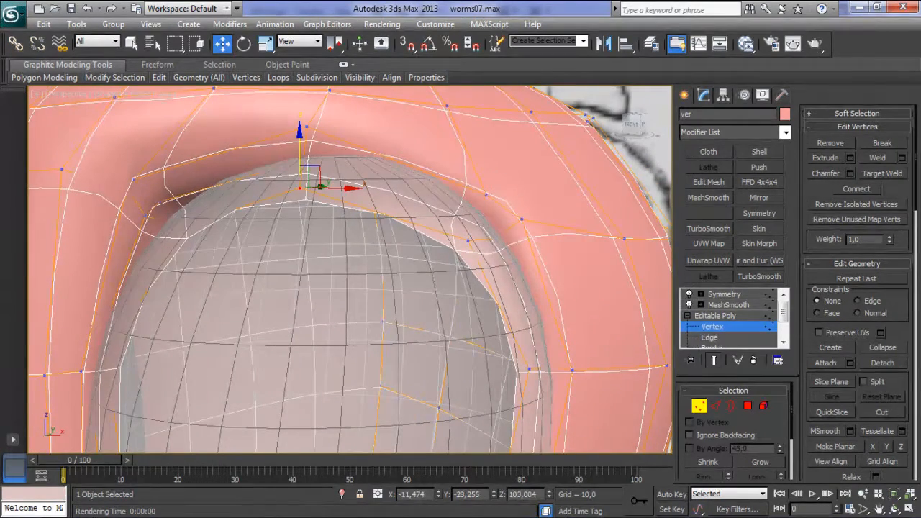
pyautogui.moveTo(300, 147); pyautogui.dragTo(323, 149)
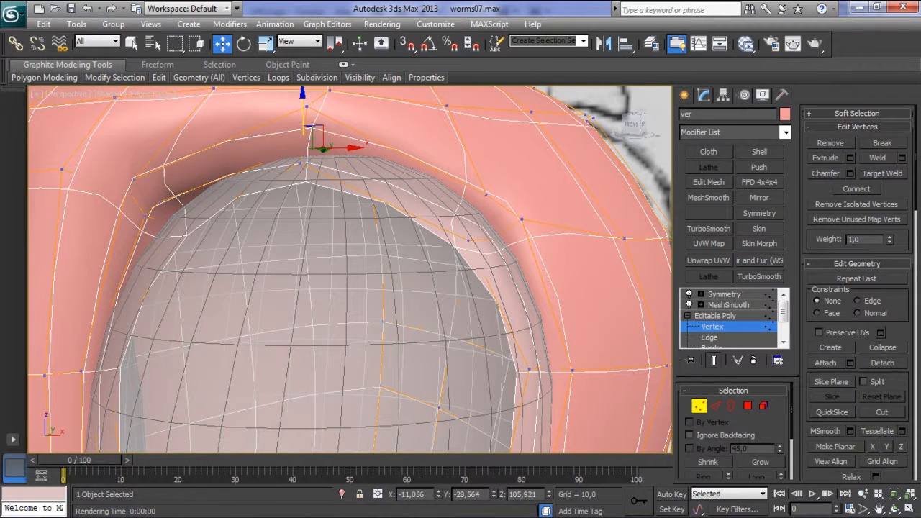
# - Move the vertices at the socket's upper inner corner away from the nose to round the smoothed rim
pyautogui.click(177, 192)
pyautogui.moveTo(170, 188); pyautogui.dragTo(202, 176)
pyautogui.click(134, 179)
pyautogui.moveTo(143, 172); pyautogui.dragTo(165, 161)
pyautogui.keyDown('alt'); pyautogui.moveTo(165, 161); pyautogui.dragTo(270, 168, button='middle'); pyautogui.keyUp('alt')
pyautogui.moveTo(146, 156); pyautogui.dragTo(172, 189)
# - Push the outer rim vertex at the socket's upper inner corner back and pull the vertex behind it forward
pyautogui.keyDown('alt'); pyautogui.moveTo(388, 230); pyautogui.dragTo(282, 194, button='middle'); pyautogui.keyUp('alt')
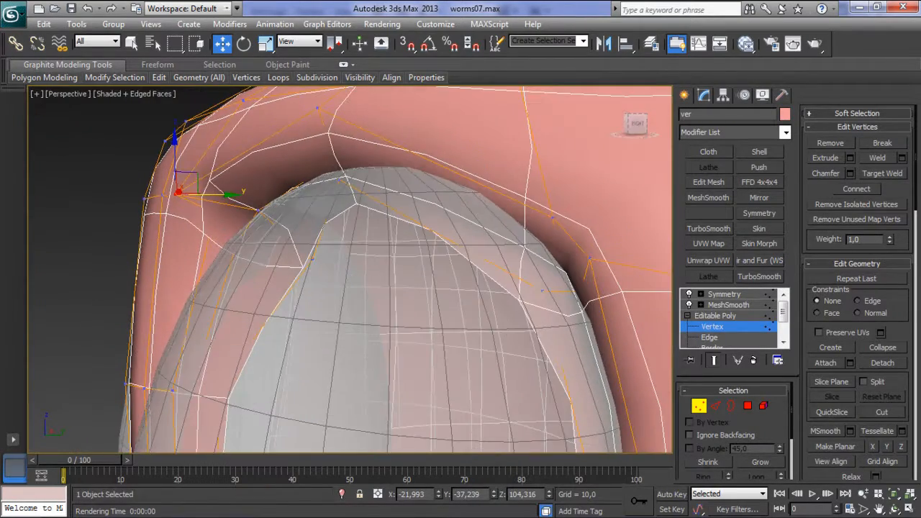
pyautogui.moveTo(216, 194); pyautogui.dragTo(230, 194)
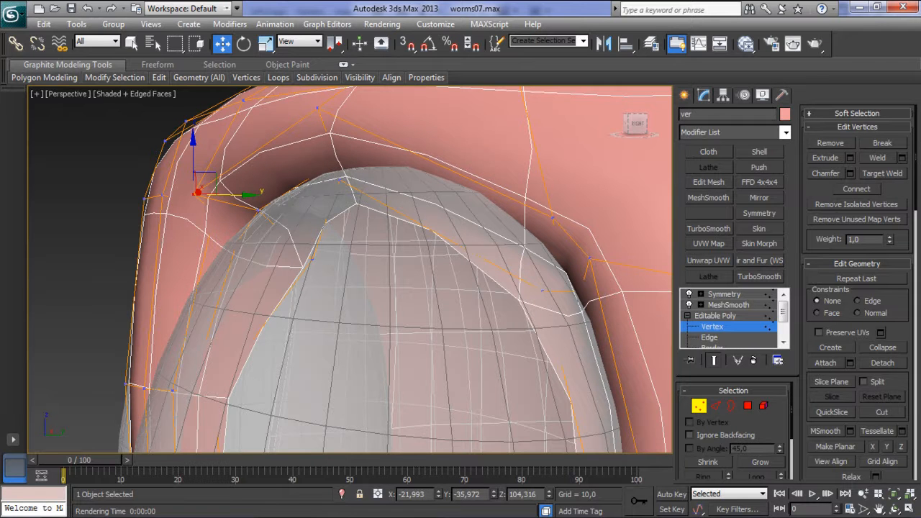
pyautogui.click(215, 213)
pyautogui.moveTo(238, 213); pyautogui.dragTo(205, 213)
# - Shift a vertex on the side of the head behind the eye about 1 unit along X
pyautogui.scroll(-5, 331, 271)
pyautogui.moveTo(331, 270)
pyautogui.keyDown('alt'); pyautogui.mouseDown(button='middle')
pyautogui.moveTo(460, 270)
pyautogui.moveTo(363, 270)
pyautogui.moveTo(460, 270)
pyautogui.moveTo(363, 270)
pyautogui.moveTo(454, 271)
pyautogui.moveTo(432, 288)
pyautogui.moveTo(453, 364)
pyautogui.moveTo(515, 360)
pyautogui.moveTo(396, 368)
pyautogui.moveTo(430, 378)
pyautogui.moveTo(535, 354)
pyautogui.moveTo(480, 357)
pyautogui.mouseUp(button='middle'); pyautogui.keyUp('alt')
pyautogui.scroll(5, 461, 302)
pyautogui.moveTo(303, 203); pyautogui.dragTo(301, 288, button='middle')
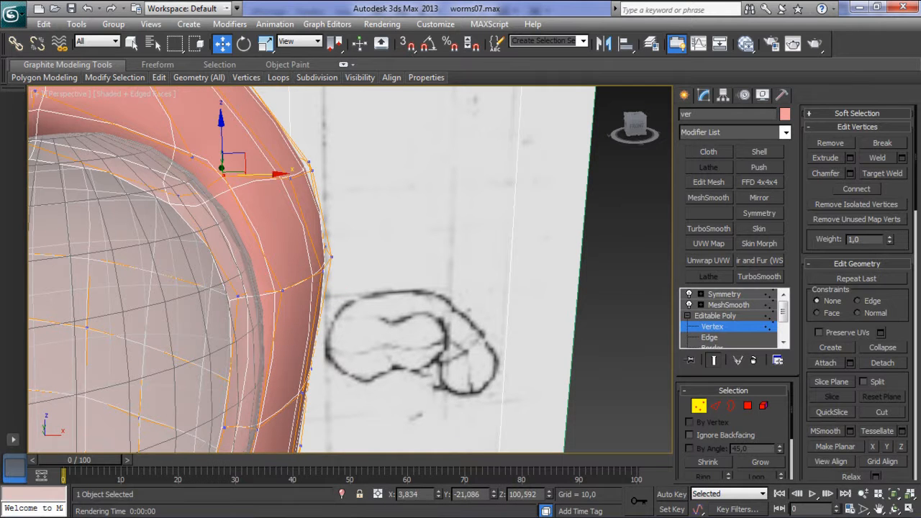
pyautogui.click(192, 156)
pyautogui.keyDown('alt'); pyautogui.moveTo(192, 156); pyautogui.dragTo(194, 100, button='middle'); pyautogui.keyUp('alt')
pyautogui.scroll(-3, 349, 269)
pyautogui.keyDown('alt'); pyautogui.moveTo(350, 270); pyautogui.dragTo(309, 320, button='middle'); pyautogui.keyUp('alt')
pyautogui.scroll(5, 350, 269)
pyautogui.scroll(-3, 349, 269)
pyautogui.scroll(4, 350, 273)
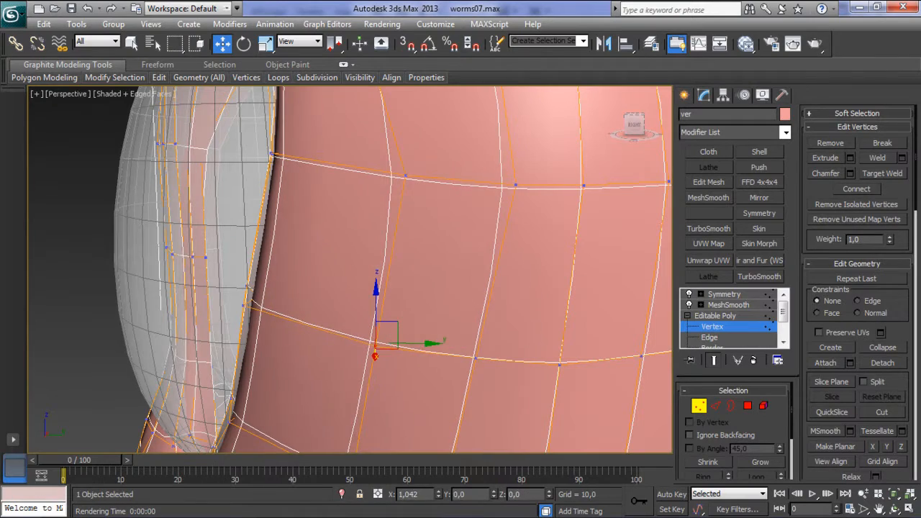
# - Pull the vertex beside the socket's upper outer edge forward along Y
pyautogui.scroll(-4, 350, 269)
pyautogui.scroll(4, 349, 270)
pyautogui.scroll(-3, 388, 291)
pyautogui.moveTo(350, 288)
pyautogui.keyDown('alt'); pyautogui.mouseDown(button='middle')
pyautogui.moveTo(461, 292)
pyautogui.moveTo(424, 326)
pyautogui.mouseUp(button='middle'); pyautogui.keyUp('alt')
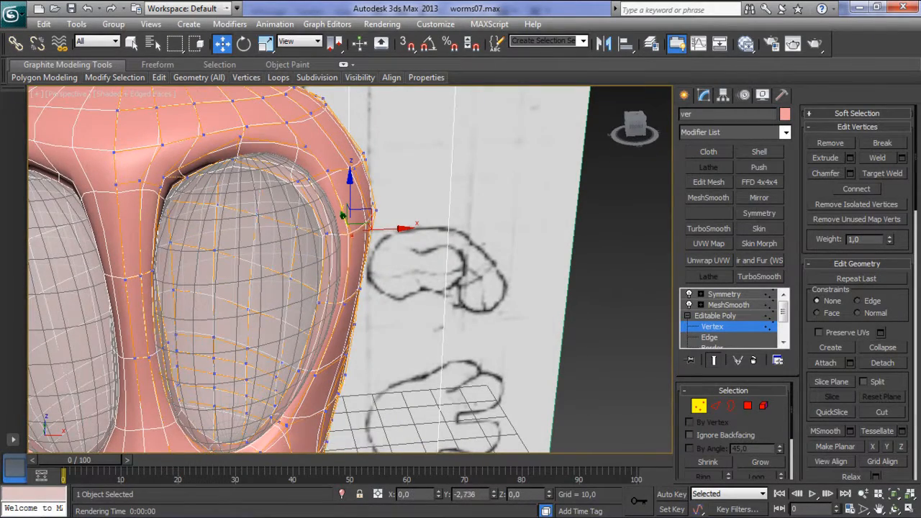
pyautogui.moveTo(343, 216); pyautogui.dragTo(349, 217)
# - Select the rim vertices at the socket's lower outer corner and raise the inner one slightly
pyautogui.keyDown('alt'); pyautogui.moveTo(348, 218); pyautogui.dragTo(342, 172, button='middle'); pyautogui.keyUp('alt')
pyautogui.moveTo(342, 360); pyautogui.dragTo(403, 238, button='middle')
pyautogui.scroll(1, 374, 209)
pyautogui.click(267, 256)
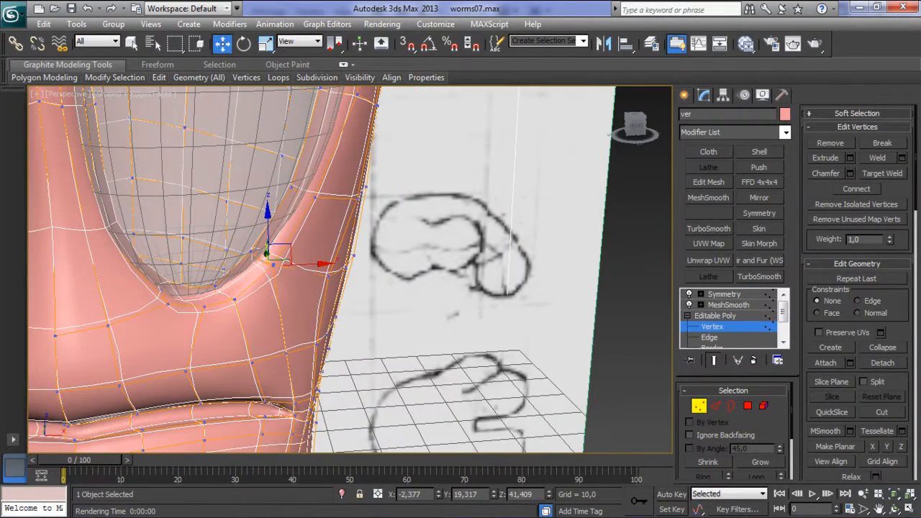
pyautogui.keyDown('alt'); pyautogui.moveTo(267, 256); pyautogui.dragTo(320, 291, button='middle'); pyautogui.keyUp('alt')
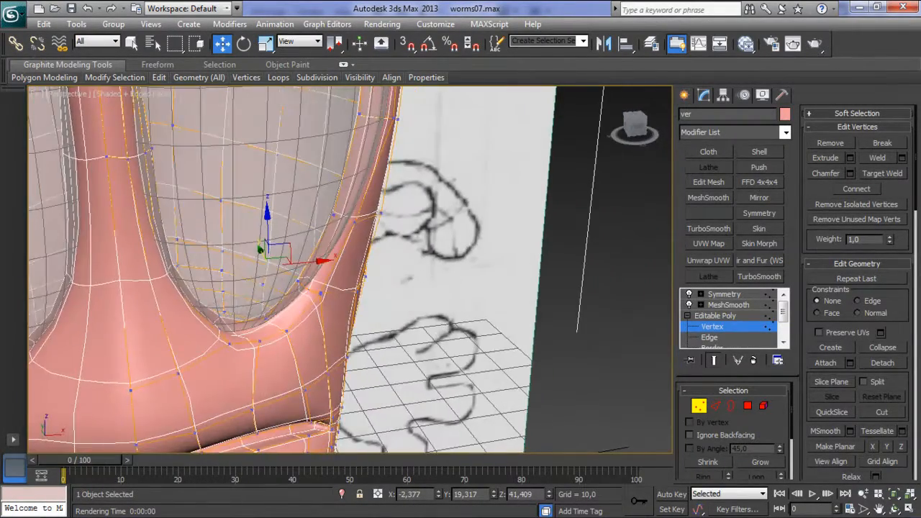
pyautogui.moveTo(259, 249); pyautogui.dragTo(308, 277)
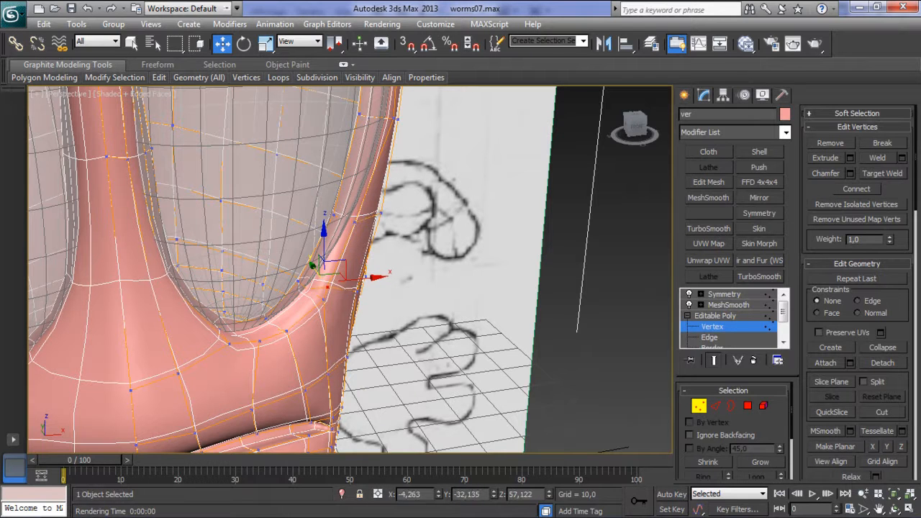
pyautogui.moveTo(326, 279); pyautogui.dragTo(307, 243)
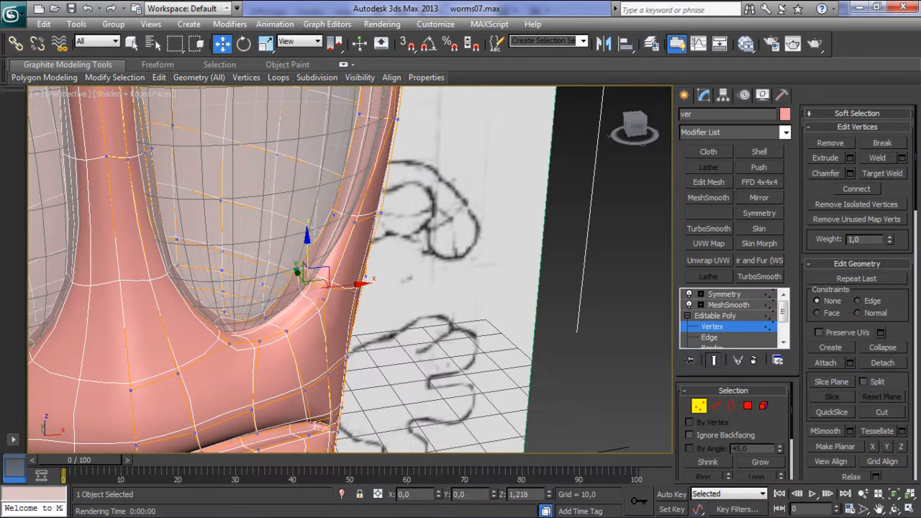
pyautogui.moveTo(306, 245); pyautogui.dragTo(306, 237)
# - Move the outer rim vertex at the socket's lower outer corner outward along X and back along Y
pyautogui.keyDown('alt'); pyautogui.moveTo(307, 238); pyautogui.dragTo(248, 219, button='middle'); pyautogui.keyUp('alt')
pyautogui.scroll(3, 350, 269)
pyautogui.moveTo(317, 294); pyautogui.dragTo(356, 298)
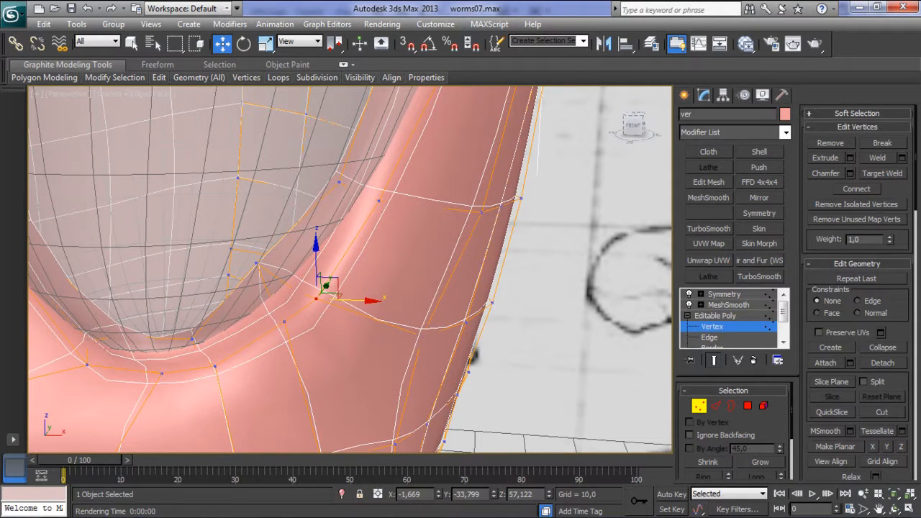
pyautogui.keyDown('alt'); pyautogui.moveTo(316, 251); pyautogui.dragTo(391, 265, button='middle'); pyautogui.keyUp('alt')
pyautogui.moveTo(322, 288); pyautogui.dragTo(310, 278)
pyautogui.keyDown('alt'); pyautogui.moveTo(310, 278); pyautogui.dragTo(234, 295, button='middle'); pyautogui.keyUp('alt')
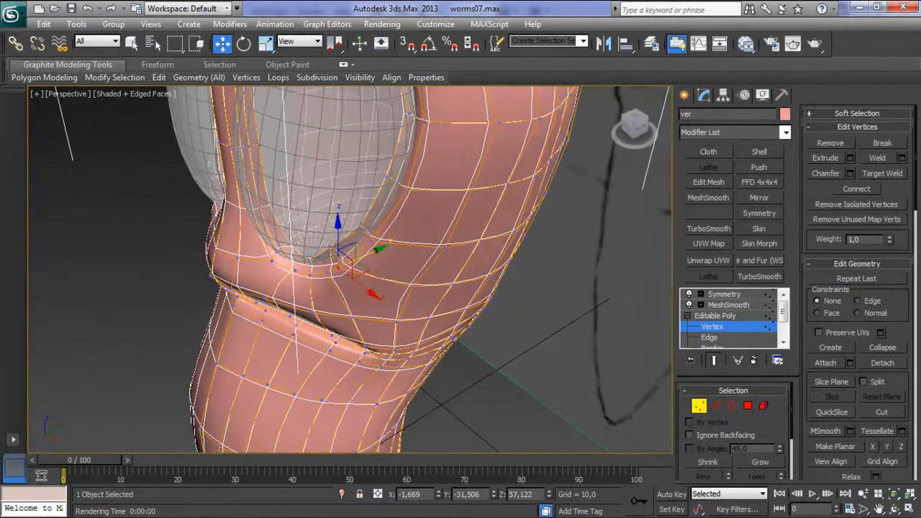
# - Save the scene as worms08.max
pyautogui.scroll(-8, 361, 347)
pyautogui.scroll(8, 362, 346)
pyautogui.keyDown('alt'); pyautogui.moveTo(361, 347); pyautogui.dragTo(352, 323, button='middle'); pyautogui.keyUp('alt')
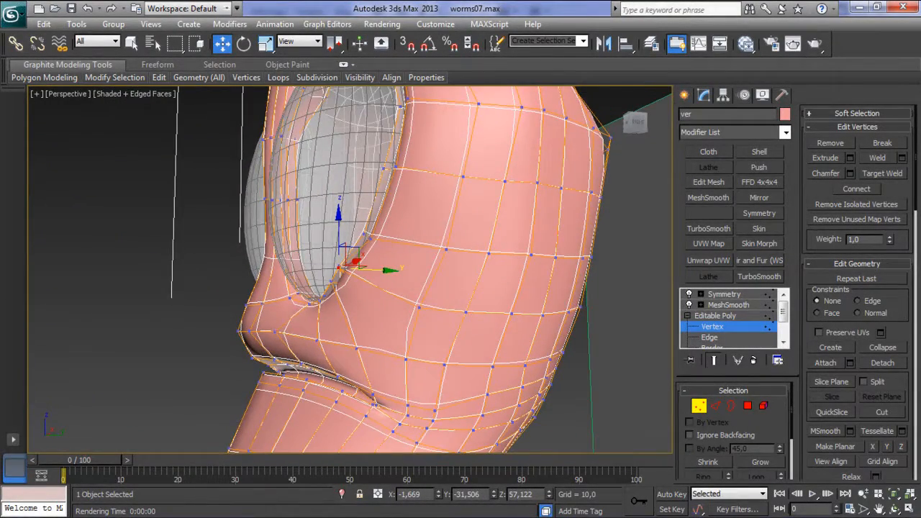
pyautogui.hotkey('ctrl', 's')
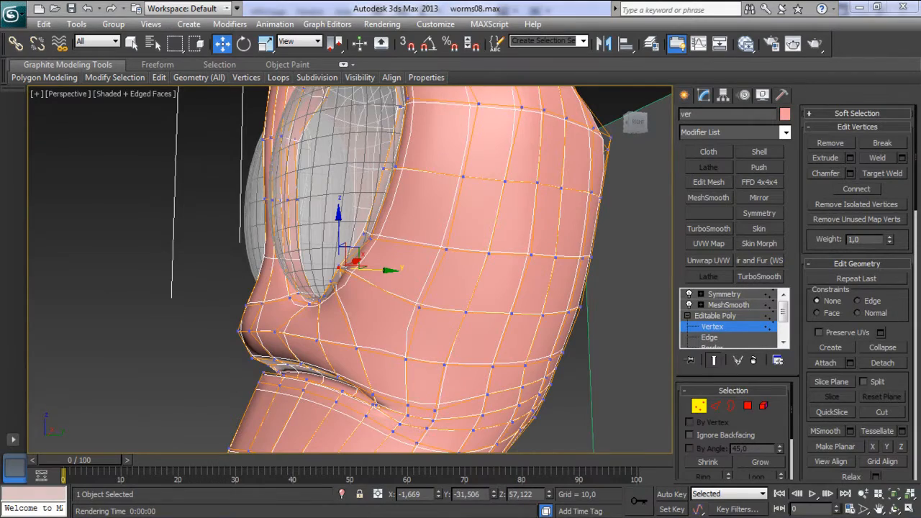
# - Hide the yeux layer to expose the inside of the eye sockets
pyautogui.scroll(8, 348, 274)
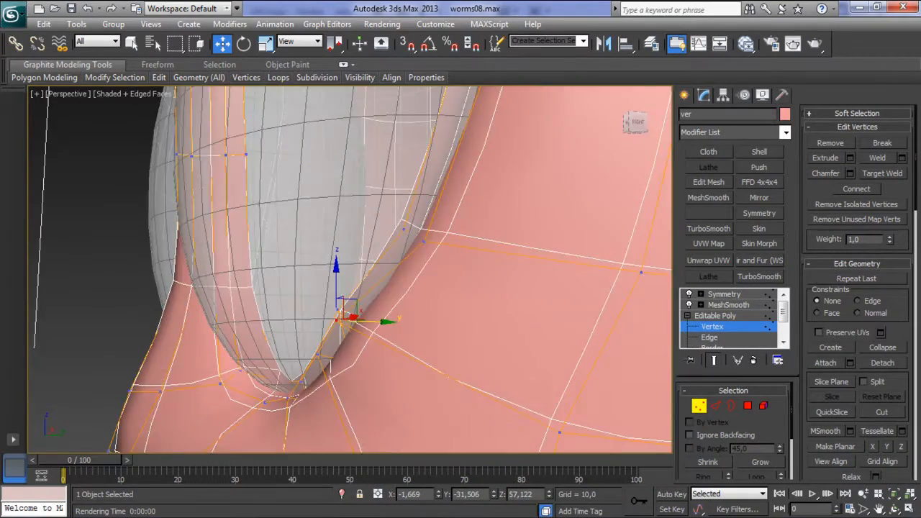
pyautogui.moveTo(349, 303)
pyautogui.keyDown('alt'); pyautogui.mouseDown(button='middle')
pyautogui.moveTo(385, 308)
pyautogui.moveTo(351, 301)
pyautogui.moveTo(364, 304)
pyautogui.mouseUp(button='middle'); pyautogui.keyUp('alt')
pyautogui.scroll(-7, 351, 272)
pyautogui.click(651, 43)
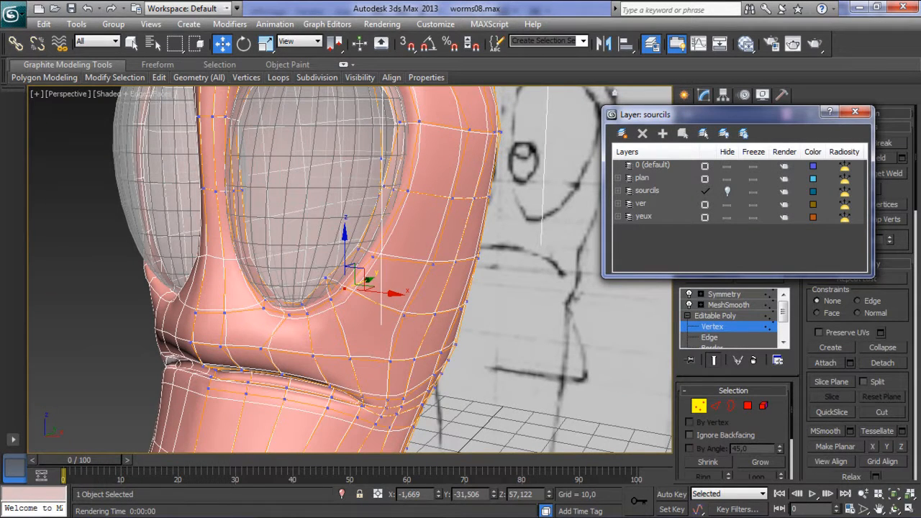
pyautogui.click(726, 216)
pyautogui.click(855, 111)
# - Turn off MeshSmooth, lower the inner rim vertex near the socket's lower outer corner and push it back
pyautogui.moveTo(345, 288); pyautogui.dragTo(364, 259, button='middle')
pyautogui.scroll(5, 353, 264)
pyautogui.click(296, 232)
pyautogui.keyDown('alt'); pyautogui.moveTo(317, 227); pyautogui.dragTo(297, 194, button='middle'); pyautogui.keyUp('alt')
pyautogui.moveTo(296, 195); pyautogui.dragTo(296, 232)
pyautogui.keyDown('alt'); pyautogui.moveTo(317, 241); pyautogui.dragTo(238, 280, button='middle'); pyautogui.keyUp('alt')
pyautogui.keyDown('alt'); pyautogui.moveTo(313, 287); pyautogui.dragTo(313, 280, button='middle'); pyautogui.keyUp('alt')
pyautogui.moveTo(325, 257); pyautogui.dragTo(366, 240)
# - Push the next two inner rim vertices near the socket's lower outer corner back along Y
pyautogui.click(252, 270)
pyautogui.moveTo(269, 263); pyautogui.dragTo(294, 254)
pyautogui.click(223, 234)
pyautogui.moveTo(241, 227); pyautogui.dragTo(254, 223)
pyautogui.keyDown('alt'); pyautogui.moveTo(254, 223); pyautogui.dragTo(427, 330, button='middle'); pyautogui.keyUp('alt')
# - Push the inner rim vertex on the lower part of the socket's outer side back into the head
pyautogui.click(372, 282)
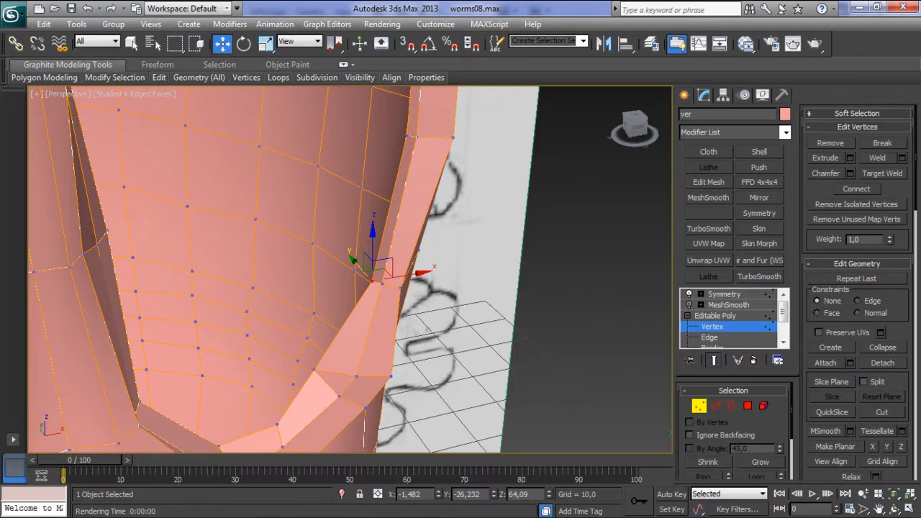
pyautogui.moveTo(357, 264); pyautogui.dragTo(339, 246)
pyautogui.keyDown('alt'); pyautogui.moveTo(340, 246); pyautogui.dragTo(349, 158, button='middle'); pyautogui.keyUp('alt')
pyautogui.moveTo(349, 158); pyautogui.dragTo(347, 286, button='middle')
# - Move the two inner rim vertices halfway up the socket's outer side inward along X
pyautogui.click(393, 274)
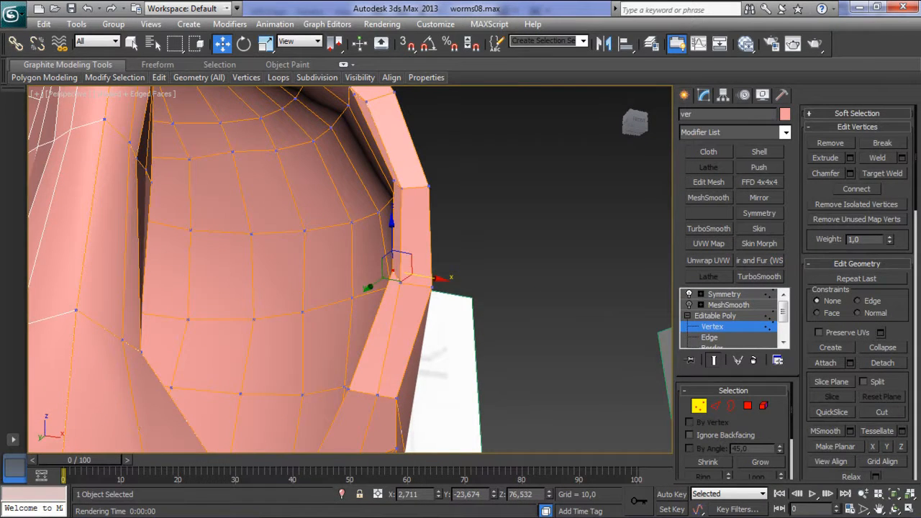
pyautogui.moveTo(422, 275); pyautogui.dragTo(392, 270)
pyautogui.click(394, 181)
pyautogui.moveTo(421, 188); pyautogui.dragTo(377, 183)
# - Push the inner rim vertices along the middle and upper part of the socket's outer side back along Y
pyautogui.keyDown('alt'); pyautogui.moveTo(377, 183); pyautogui.dragTo(234, 378, button='middle'); pyautogui.keyUp('alt')
pyautogui.moveTo(354, 315); pyautogui.dragTo(383, 310)
pyautogui.moveTo(383, 310); pyautogui.dragTo(384, 256, button='middle')
pyautogui.click(315, 384)
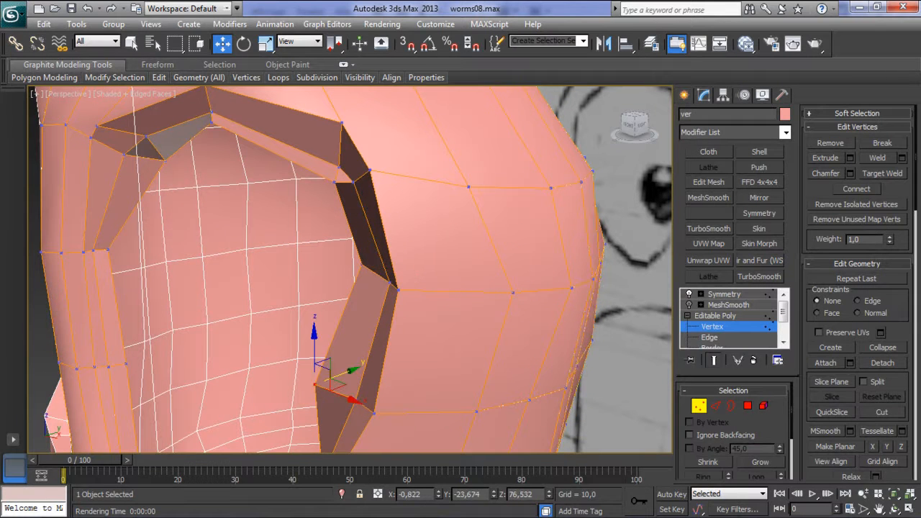
pyautogui.moveTo(344, 373); pyautogui.dragTo(376, 361)
pyautogui.click(335, 182)
pyautogui.keyDown('alt'); pyautogui.moveTo(335, 182); pyautogui.dragTo(255, 185, button='middle'); pyautogui.keyUp('alt')
pyautogui.moveTo(371, 183); pyautogui.dragTo(390, 183)
pyautogui.keyDown('alt'); pyautogui.moveTo(364, 173); pyautogui.dragTo(442, 175, button='middle'); pyautogui.keyUp('alt')
# - Shift the inner rim vertices at the socket's upper outer corner inward along X and raise the last one
pyautogui.click(241, 114)
pyautogui.moveTo(242, 114); pyautogui.dragTo(302, 209, button='middle')
pyautogui.moveTo(270, 241); pyautogui.dragTo(265, 241)
pyautogui.keyDown('alt'); pyautogui.moveTo(302, 215); pyautogui.dragTo(195, 205, button='middle'); pyautogui.keyUp('alt')
pyautogui.keyDown('alt'); pyautogui.moveTo(305, 249); pyautogui.dragTo(390, 251, button='middle'); pyautogui.keyUp('alt')
pyautogui.click(392, 292)
pyautogui.moveTo(424, 292); pyautogui.dragTo(393, 293)
pyautogui.keyDown('alt'); pyautogui.moveTo(393, 292); pyautogui.dragTo(360, 268, button='middle'); pyautogui.keyUp('alt')
pyautogui.moveTo(363, 257); pyautogui.dragTo(363, 244)
# - Move the outer rim vertex at the socket's lower outer corner inward and the one above it outward
pyautogui.moveTo(363, 245); pyautogui.dragTo(474, 144, button='middle')
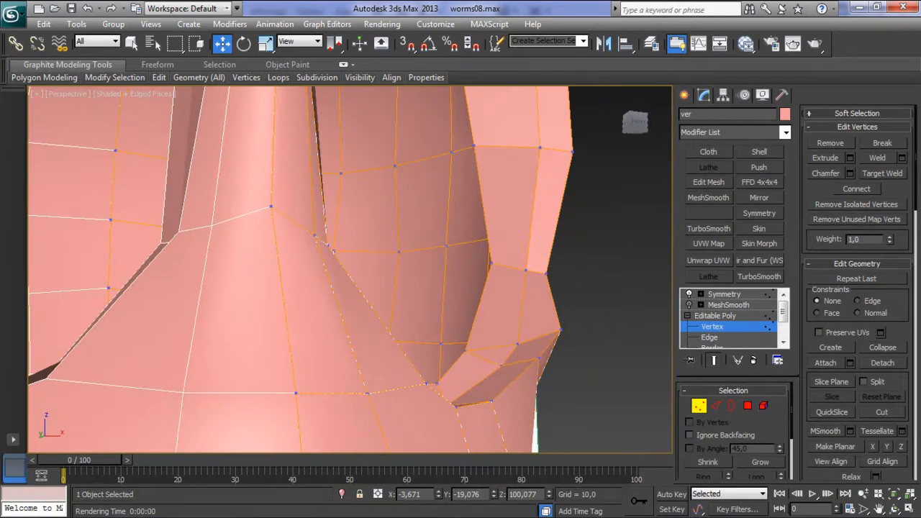
pyautogui.click(560, 330)
pyautogui.moveTo(583, 331); pyautogui.dragTo(556, 331)
pyautogui.click(544, 272)
pyautogui.moveTo(574, 275); pyautogui.dragTo(584, 274)
# - Pull the two outer rim vertices on the lower part of the socket's outer side forward along Y
pyautogui.scroll(-4, 584, 275)
pyautogui.keyDown('alt'); pyautogui.moveTo(547, 274); pyautogui.dragTo(377, 268, button='middle'); pyautogui.keyUp('alt')
pyautogui.scroll(2, 377, 268)
pyautogui.moveTo(508, 269); pyautogui.dragTo(491, 271)
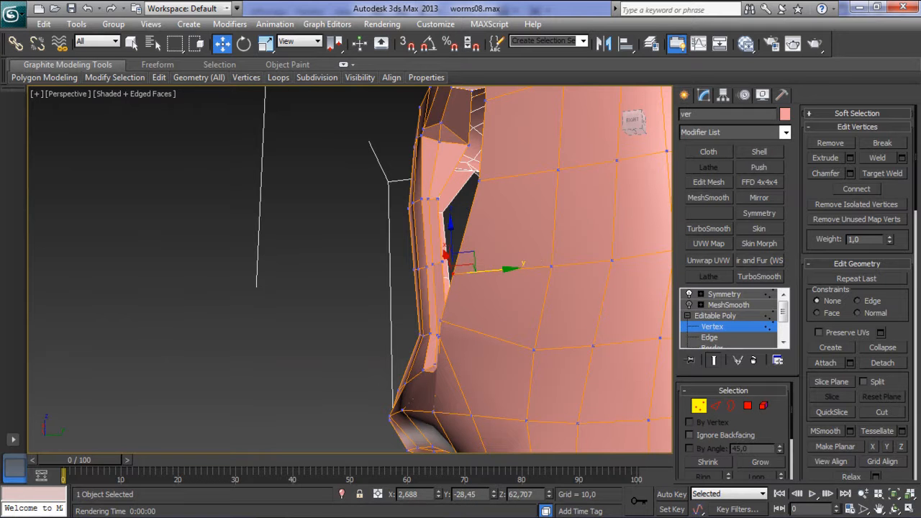
pyautogui.click(479, 180)
pyautogui.moveTo(518, 175); pyautogui.dragTo(507, 176)
# - Pull the rim vertex at the socket's lower outer corner forward and lower the outer rim vertex beside it
pyautogui.scroll(-4, 506, 176)
pyautogui.keyDown('alt'); pyautogui.moveTo(417, 178); pyautogui.dragTo(471, 170, button='middle'); pyautogui.keyUp('alt')
pyautogui.scroll(4, 453, 184)
pyautogui.click(412, 314)
pyautogui.moveTo(456, 316); pyautogui.dragTo(447, 333)
pyautogui.click(408, 331)
pyautogui.scroll(-4, 355, 283)
pyautogui.keyDown('alt'); pyautogui.moveTo(355, 283); pyautogui.dragTo(468, 303, button='middle'); pyautogui.keyUp('alt')
pyautogui.scroll(4, 356, 284)
pyautogui.keyDown('alt'); pyautogui.moveTo(356, 284); pyautogui.dragTo(468, 288, button='middle'); pyautogui.keyUp('alt')
pyautogui.scroll(4, 350, 269)
pyautogui.keyDown('alt'); pyautogui.moveTo(355, 283); pyautogui.dragTo(388, 284, button='middle'); pyautogui.keyUp('alt')
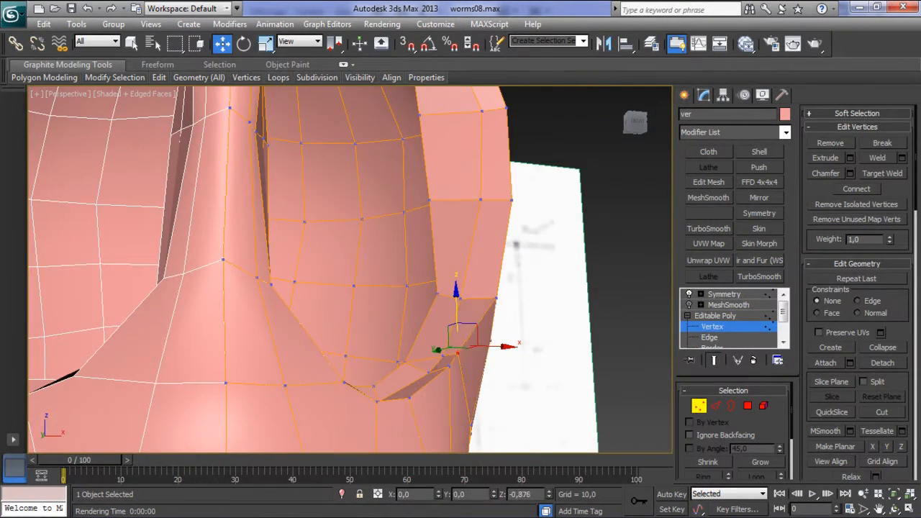
pyautogui.moveTo(456, 309); pyautogui.dragTo(457, 317)
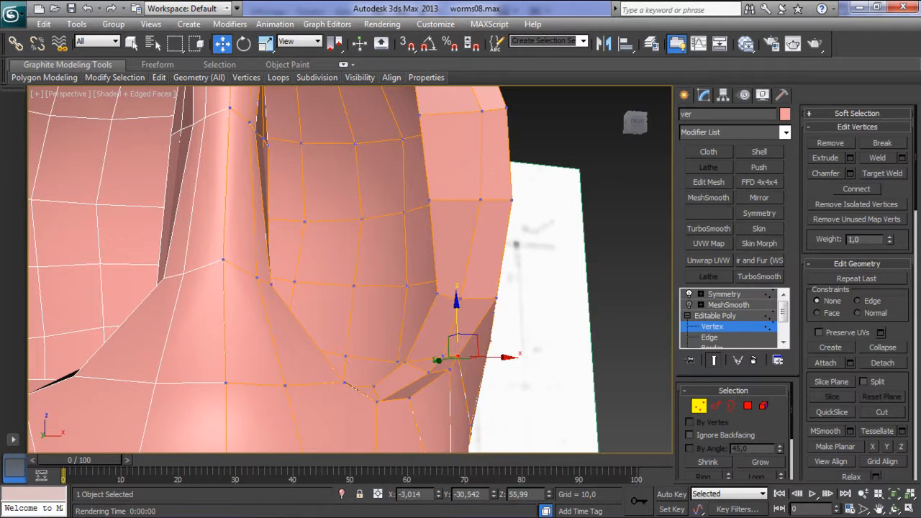
pyautogui.moveTo(355, 283)
pyautogui.keyDown('alt'); pyautogui.mouseDown(button='middle')
pyautogui.moveTo(388, 274)
pyautogui.moveTo(424, 280)
pyautogui.moveTo(338, 284)
pyautogui.moveTo(363, 285)
pyautogui.mouseUp(button='middle'); pyautogui.keyUp('alt')
# - Raise the cheek vertex between the socket's lower outer corner and the mouth corner and pull it forward
pyautogui.moveTo(370, 339); pyautogui.dragTo(311, 282, button='middle')
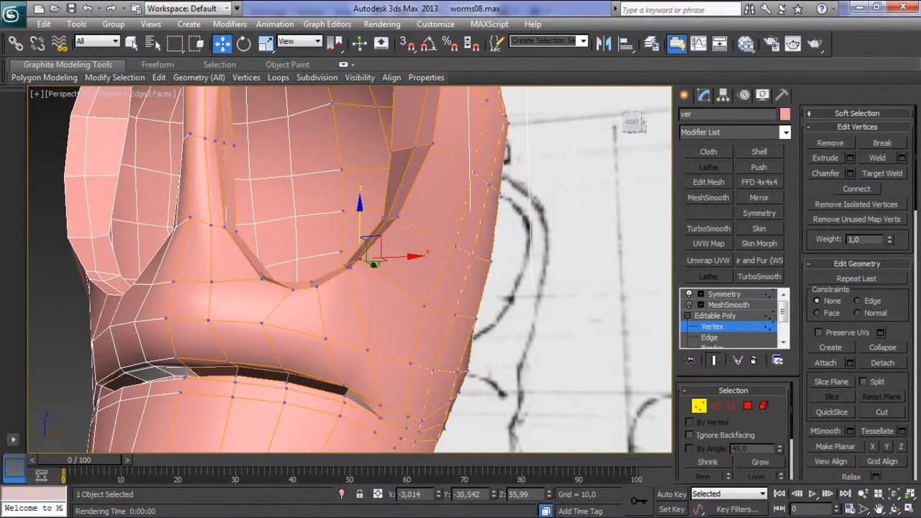
pyautogui.click(410, 364)
pyautogui.moveTo(410, 331); pyautogui.dragTo(410, 317)
pyautogui.keyDown('alt'); pyautogui.moveTo(410, 317); pyautogui.dragTo(298, 317, button='middle'); pyautogui.keyUp('alt')
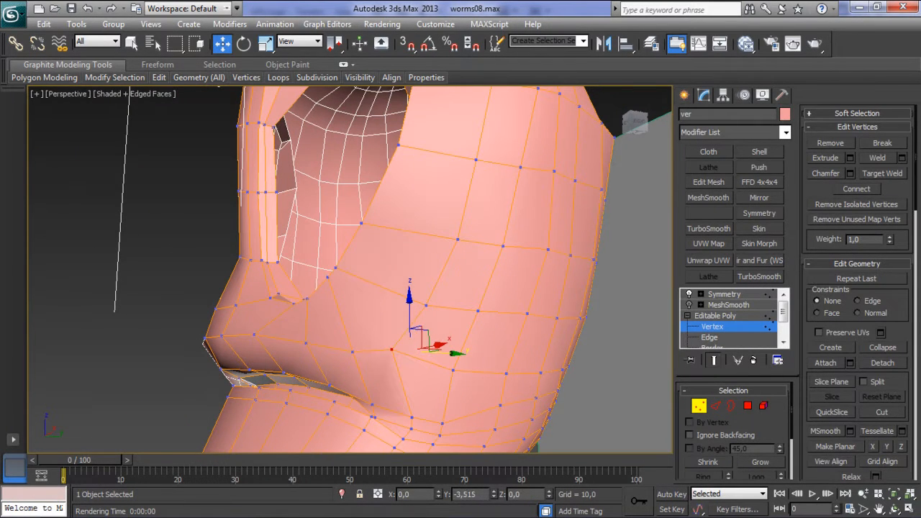
pyautogui.moveTo(392, 313); pyautogui.dragTo(392, 318)
pyautogui.keyDown('alt'); pyautogui.moveTo(391, 318); pyautogui.dragTo(461, 344, button='middle'); pyautogui.keyUp('alt')
pyautogui.moveTo(432, 349); pyautogui.dragTo(426, 349)
# - Nudge the cheek vertex beside the socket's lower outer corner and restore the previous view
pyautogui.click(394, 303)
pyautogui.moveTo(398, 304); pyautogui.dragTo(403, 305)
pyautogui.scroll(-3, 345, 270)
pyautogui.keyDown('alt'); pyautogui.moveTo(346, 270); pyautogui.dragTo(280, 277, button='middle'); pyautogui.keyUp('alt')
pyautogui.hotkey('shift', 'z')
pyautogui.hotkey('shift', 'z')
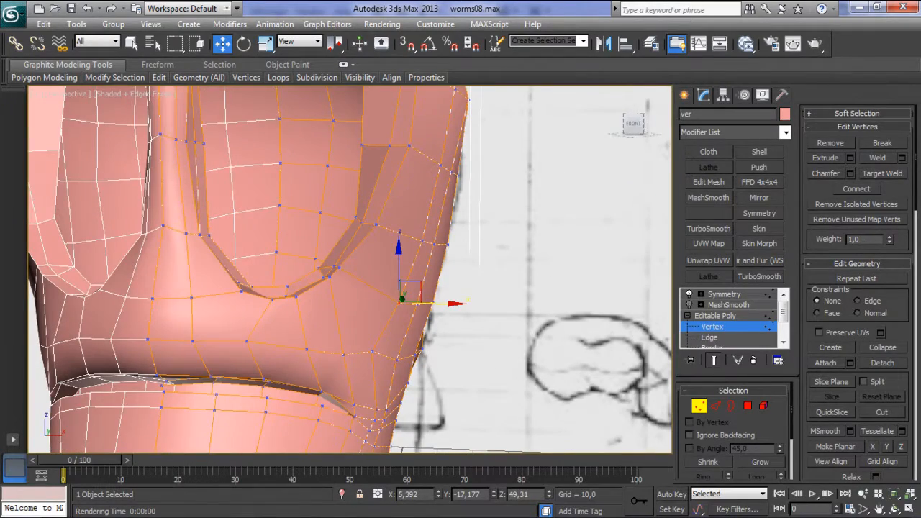
# - Turn MeshSmooth on and raise the outer rim vertex at the socket's lower outer corner
pyautogui.keyDown('alt'); pyautogui.moveTo(431, 303); pyautogui.dragTo(442, 328, button='middle'); pyautogui.keyUp('alt')
pyautogui.scroll(5, 440, 304)
pyautogui.scroll(-2, 440, 305)
pyautogui.click(289, 316)
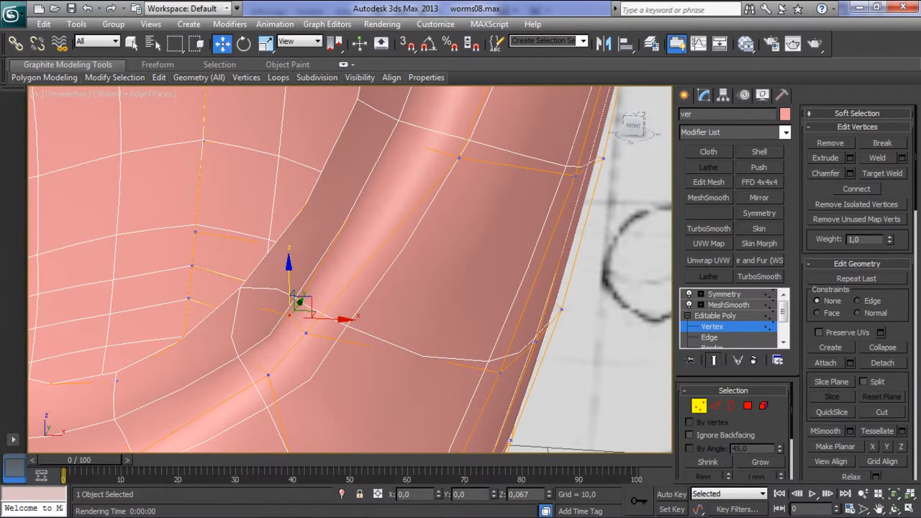
pyautogui.moveTo(300, 302); pyautogui.dragTo(305, 253)
# - Turn off MeshSmooth and move the same rim vertex outward and back in the XY plane
pyautogui.click(689, 304)
pyautogui.keyDown('alt'); pyautogui.moveTo(389, 295); pyautogui.dragTo(281, 342, button='middle'); pyautogui.keyUp('alt')
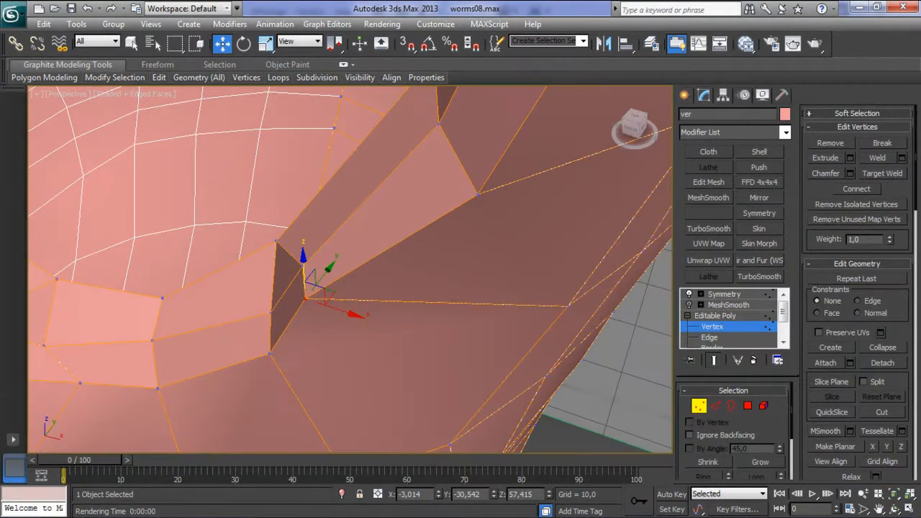
pyautogui.moveTo(321, 295); pyautogui.dragTo(359, 293)
pyautogui.keyDown('alt'); pyautogui.moveTo(360, 293); pyautogui.dragTo(331, 271, button='middle'); pyautogui.keyUp('alt')
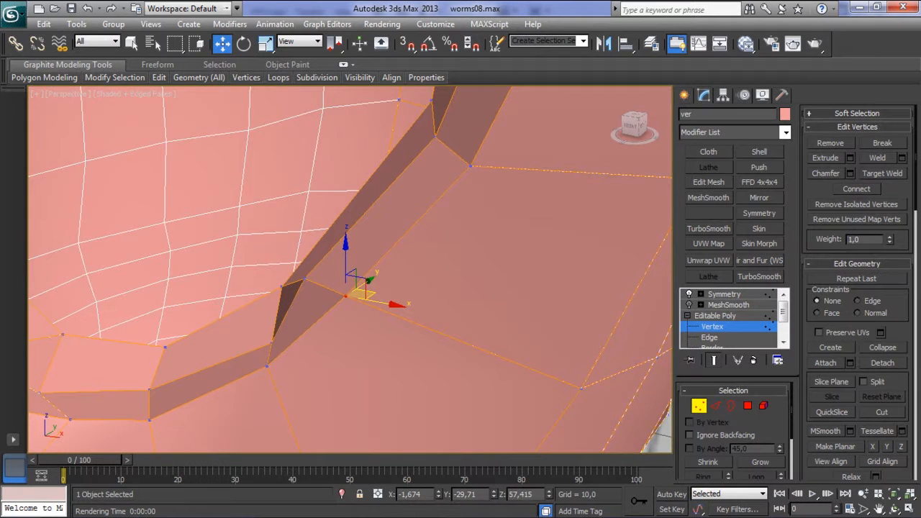
# - Reposition the inner rim vertex at the socket's lower outer corner in XZ and lower the neighbouring rim vertex slightly
pyautogui.moveTo(331, 271); pyautogui.dragTo(301, 283)
pyautogui.keyDown('alt'); pyautogui.moveTo(349, 269); pyautogui.dragTo(332, 252, button='middle'); pyautogui.keyUp('alt')
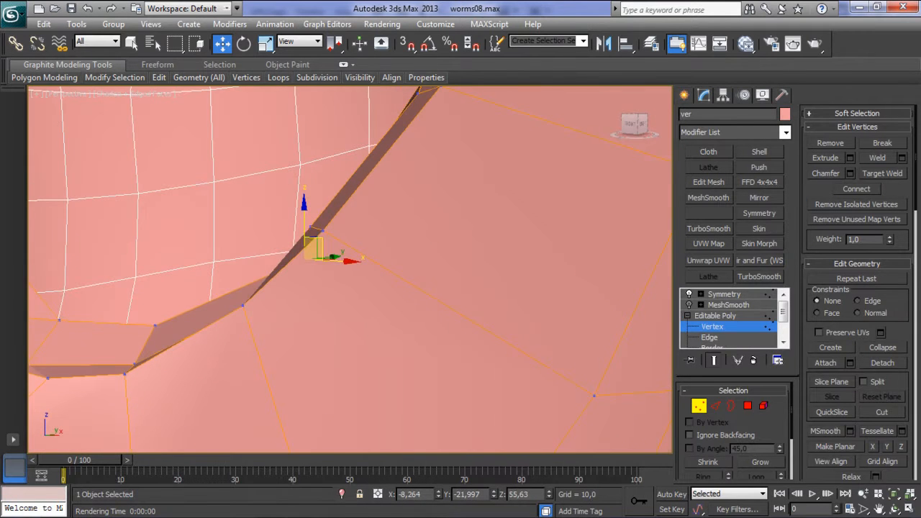
pyautogui.click(310, 227)
pyautogui.moveTo(310, 194); pyautogui.dragTo(311, 200)
# - Shift the middle rim vertices along the socket's bottom in the XZ plane to even the curve and turn MeshSmooth on
pyautogui.scroll(-5, 310, 216)
pyautogui.moveTo(317, 237)
pyautogui.keyDown('alt'); pyautogui.mouseDown(button='middle')
pyautogui.moveTo(374, 237)
pyautogui.moveTo(341, 206)
pyautogui.moveTo(337, 221)
pyautogui.moveTo(355, 241)
pyautogui.moveTo(302, 248)
pyautogui.mouseUp(button='middle'); pyautogui.keyUp('alt')
pyautogui.click(286, 291)
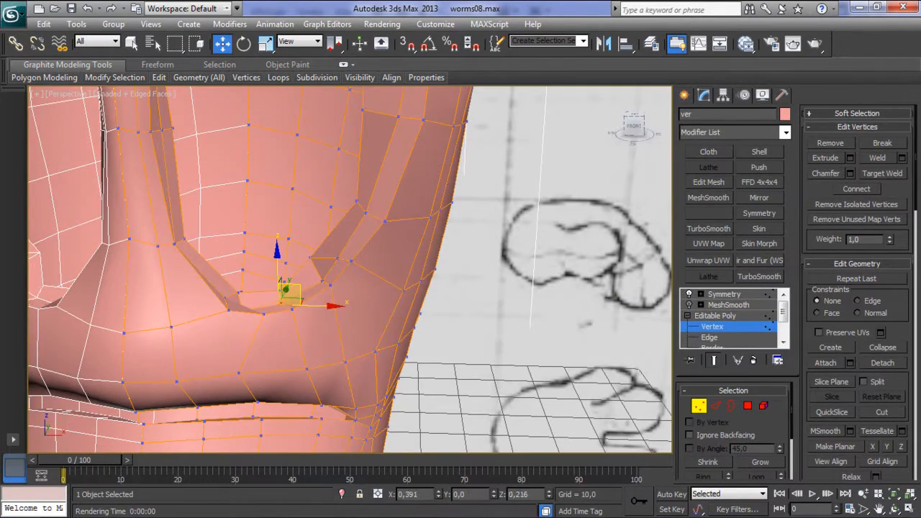
pyautogui.click(322, 280)
pyautogui.moveTo(330, 270); pyautogui.dragTo(323, 268)
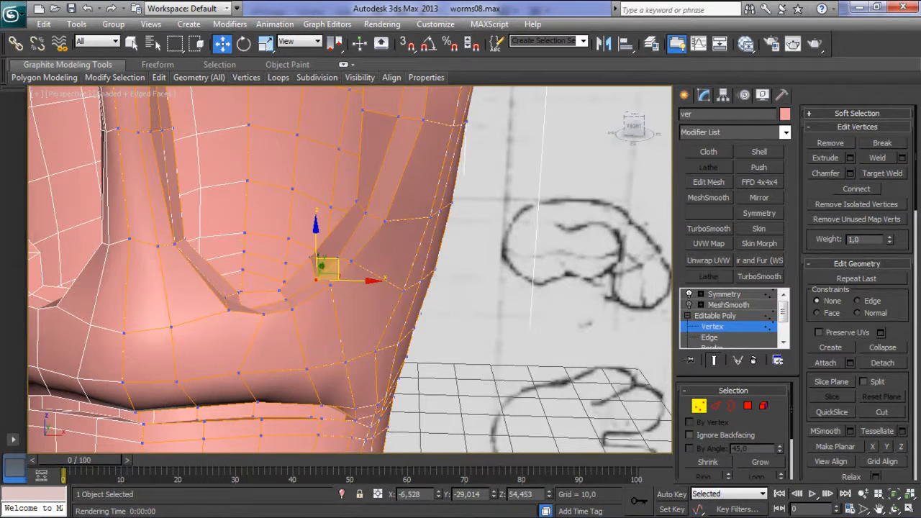
pyautogui.click(240, 311)
pyautogui.moveTo(247, 300); pyautogui.dragTo(260, 292)
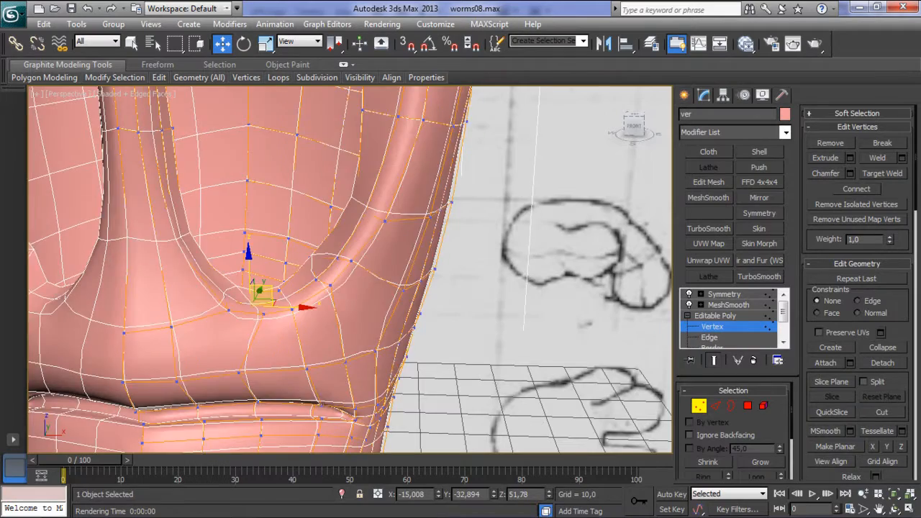
# - Unhide the yeux layer to show the eyes inside the reshaped sockets
pyautogui.scroll(-3, 363, 347)
pyautogui.moveTo(363, 347)
pyautogui.mouseDown(button='middle')
pyautogui.moveTo(360, 421)
pyautogui.moveTo(400, 390)
pyautogui.moveTo(309, 388)
pyautogui.moveTo(396, 389)
pyautogui.moveTo(378, 425)
pyautogui.moveTo(306, 388)
pyautogui.moveTo(403, 381)
pyautogui.moveTo(403, 394)
pyautogui.mouseUp(button='middle')
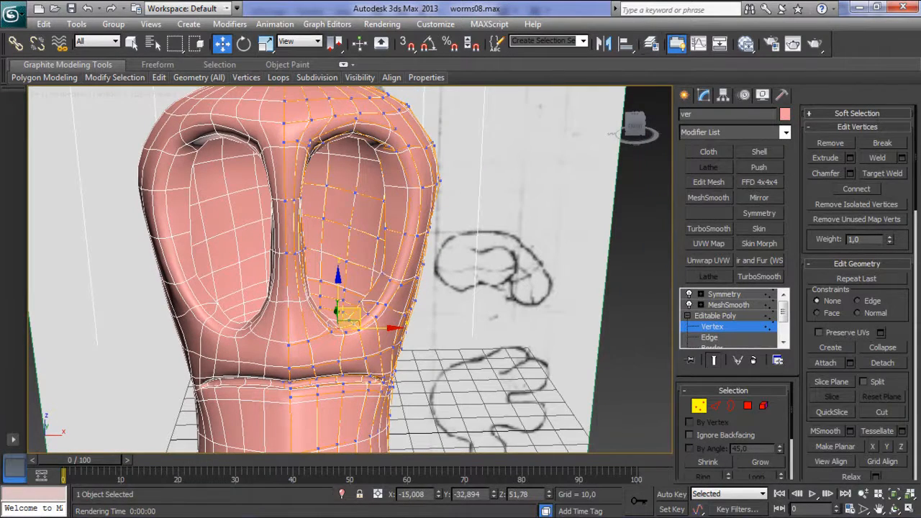
pyautogui.click(651, 43)
pyautogui.click(727, 216)
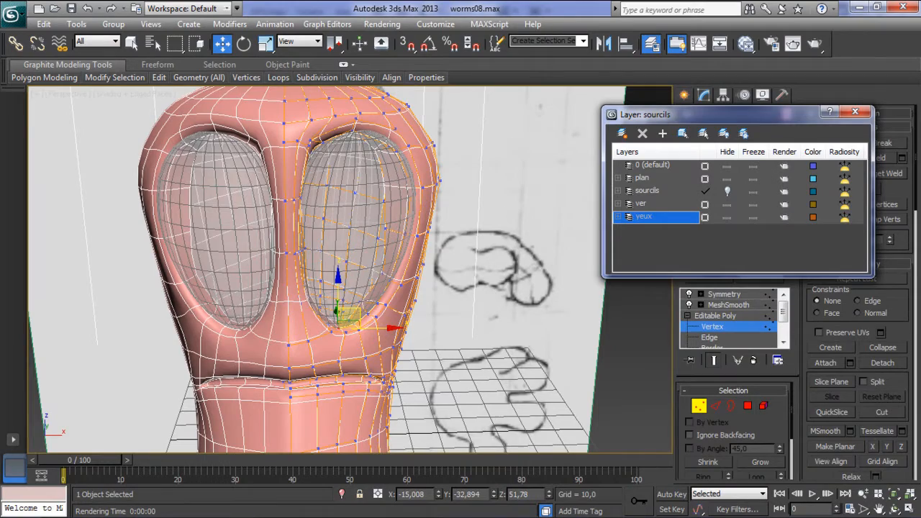
# - Render a three-quarter close-up of the eyes and sockets, then close the render and layer windows
pyautogui.keyDown('alt'); pyautogui.moveTo(316, 259); pyautogui.dragTo(407, 255, button='middle'); pyautogui.keyUp('alt')
pyautogui.scroll(3, 338, 244)
pyautogui.scroll(-1, 338, 245)
pyautogui.moveTo(338, 245); pyautogui.dragTo(374, 279, button='middle')
pyautogui.hotkey('shift', 'q')
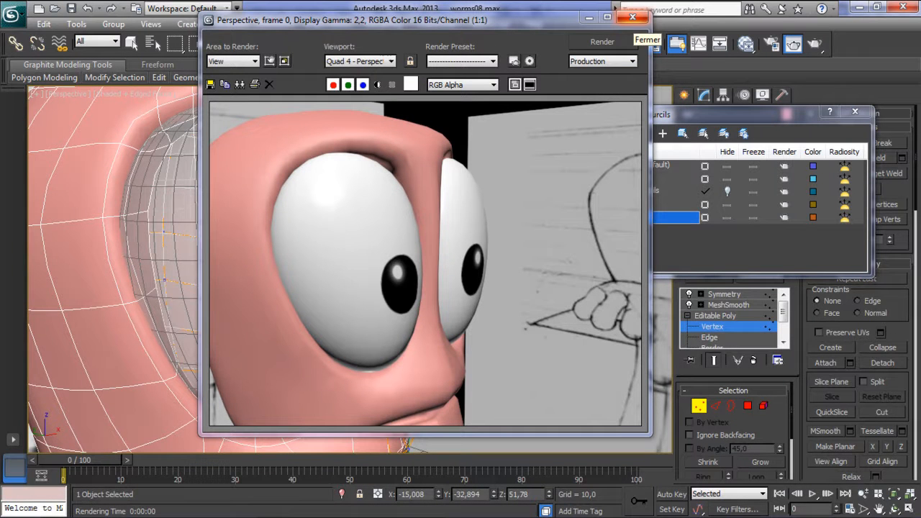
pyautogui.click(633, 17)
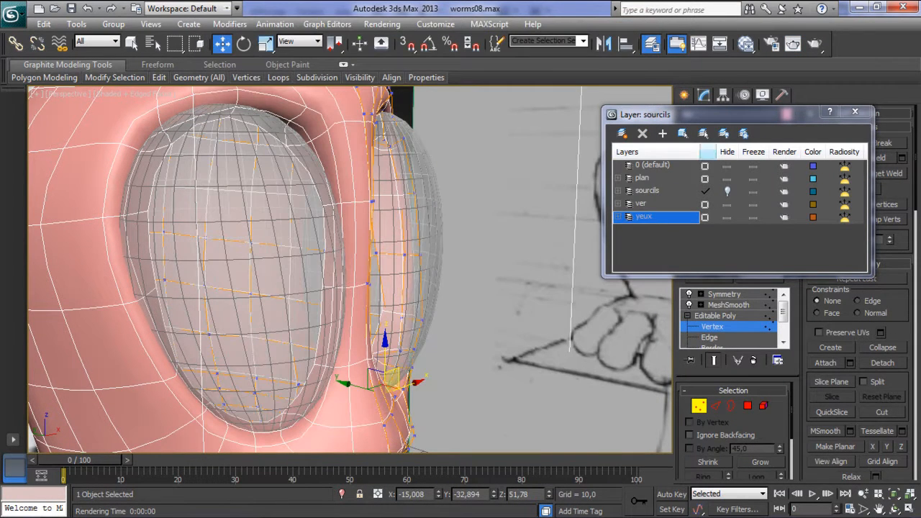
pyautogui.click(855, 112)
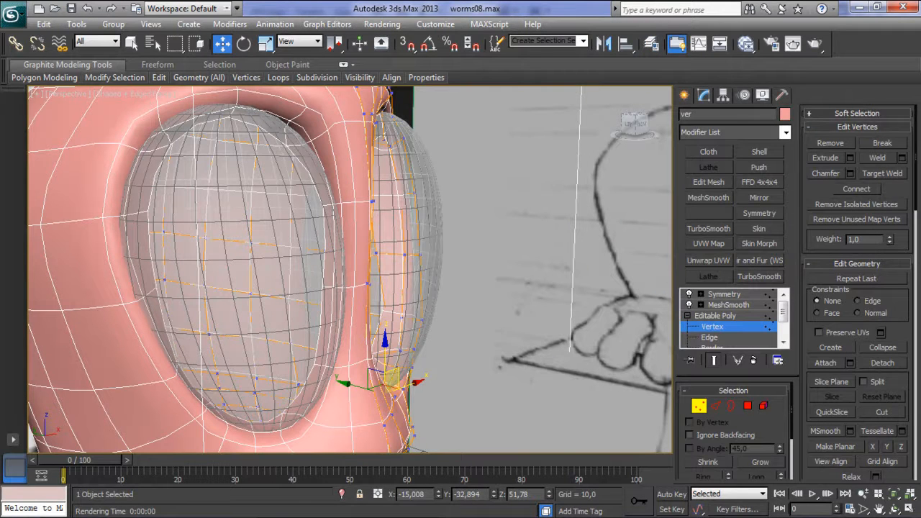
pyautogui.scroll(-3, 730, 317)
pyautogui.scroll(3, 730, 317)
pyautogui.click(687, 316)
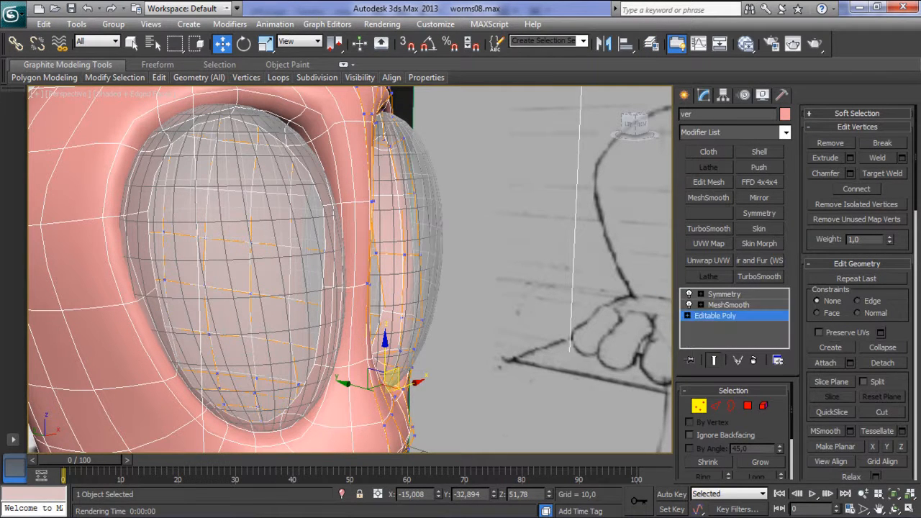
pyautogui.click(291, 243)
pyautogui.click(291, 243)
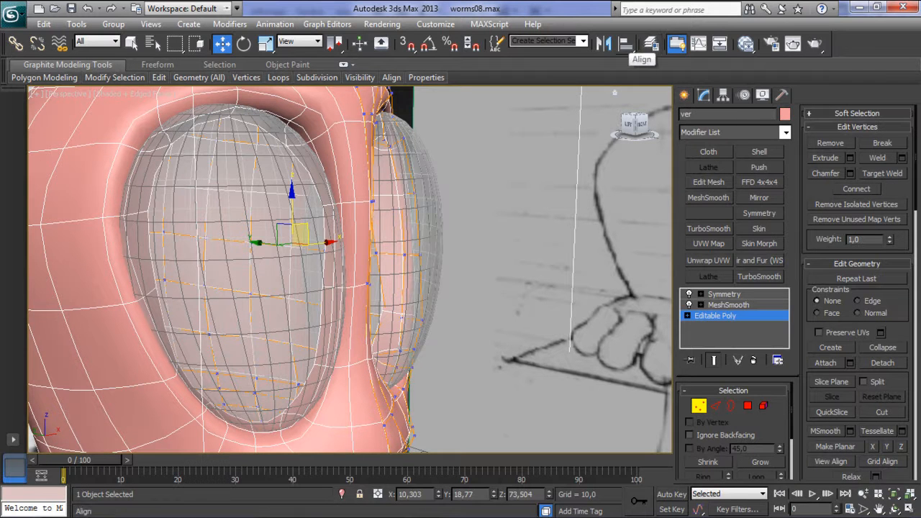
pyautogui.click(651, 43)
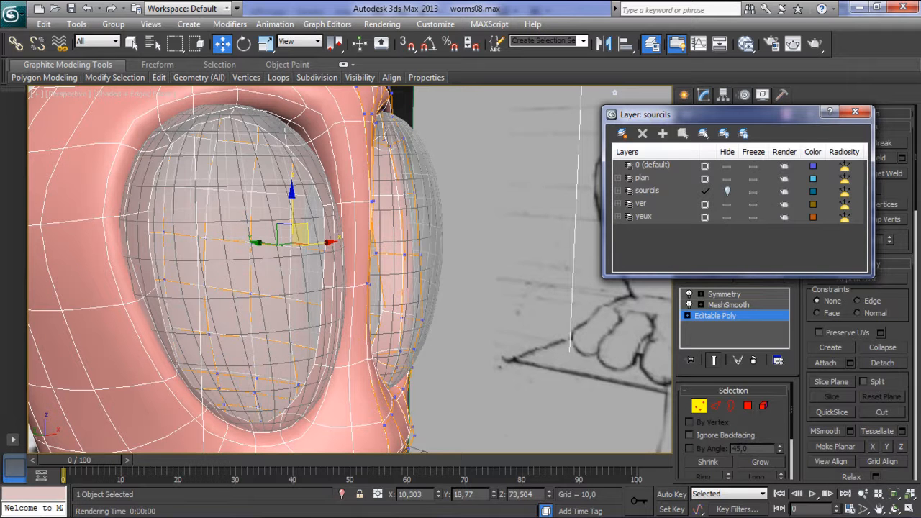
pyautogui.click(854, 111)
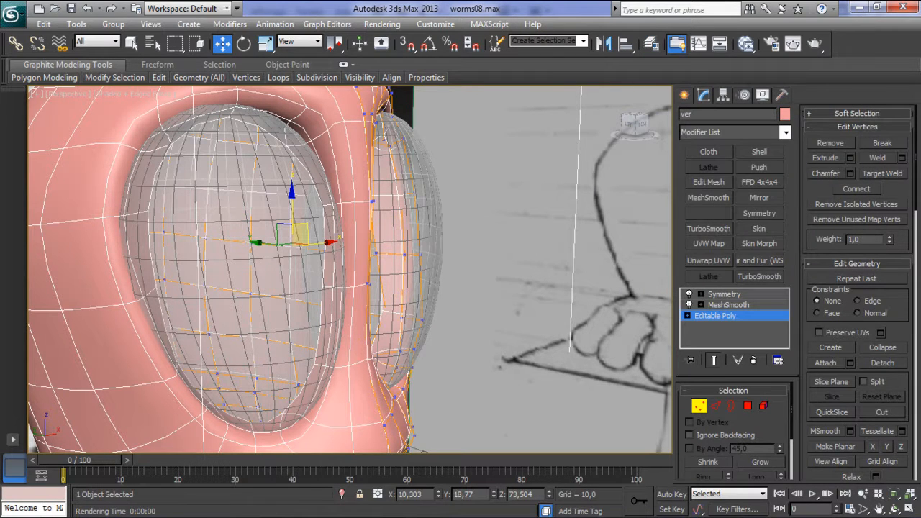
# - Turn off see-through display on the eye Sphere001 and shift its upper FFD 4x4x4 control points along X
pyautogui.click(684, 94)
pyautogui.click(241, 286)
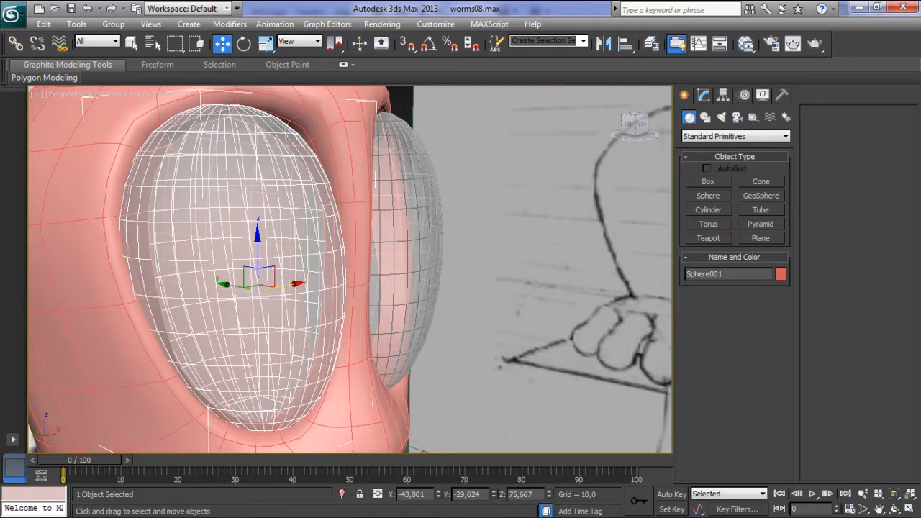
pyautogui.hotkey('alt', 'x')
pyautogui.moveTo(345, 288)
pyautogui.keyDown('alt'); pyautogui.mouseDown(button='middle')
pyautogui.moveTo(288, 288)
pyautogui.moveTo(353, 281)
pyautogui.moveTo(338, 287)
pyautogui.mouseUp(button='middle'); pyautogui.keyUp('alt')
pyautogui.click(703, 94)
pyautogui.press('1')
pyautogui.keyDown('alt'); pyautogui.moveTo(345, 288); pyautogui.dragTo(317, 280, button='middle'); pyautogui.keyUp('alt')
pyautogui.moveTo(308, 204); pyautogui.dragTo(341, 258)
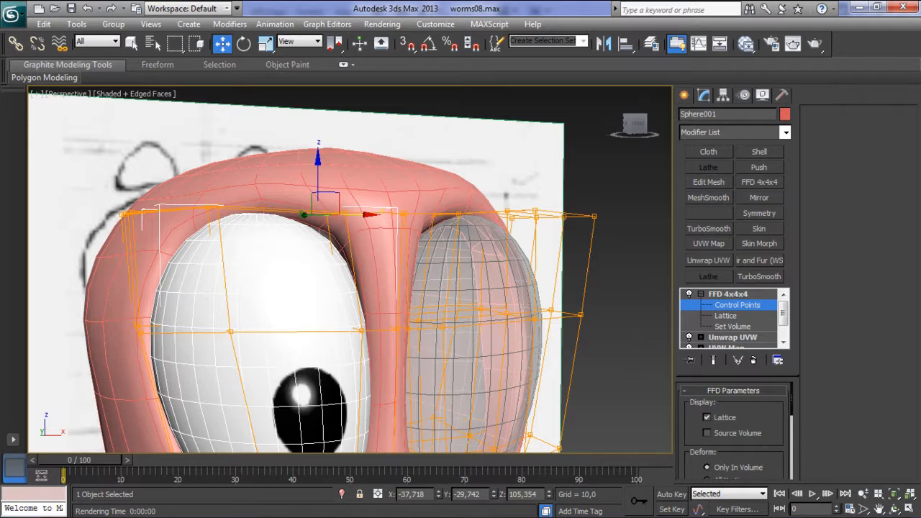
pyautogui.moveTo(353, 214); pyautogui.dragTo(420, 214)
# - Shift the upper-middle FFD control points on the eye's outer side in depth to fit the eyeball to its socket
pyautogui.scroll(-3, 367, 268)
pyautogui.moveTo(367, 267)
pyautogui.keyDown('alt'); pyautogui.mouseDown(button='middle')
pyautogui.moveTo(547, 277)
pyautogui.moveTo(392, 269)
pyautogui.mouseUp(button='middle'); pyautogui.keyUp('alt')
pyautogui.moveTo(288, 265); pyautogui.dragTo(287, 266)
pyautogui.keyDown('alt'); pyautogui.moveTo(288, 266); pyautogui.dragTo(431, 270, button='middle'); pyautogui.keyUp('alt')
pyautogui.moveTo(223, 243); pyautogui.dragTo(225, 243)
pyautogui.keyDown('alt'); pyautogui.moveTo(403, 269); pyautogui.dragTo(266, 269, button='middle'); pyautogui.keyUp('alt')
pyautogui.moveTo(244, 239); pyautogui.dragTo(252, 250)
pyautogui.keyDown('alt'); pyautogui.moveTo(273, 269); pyautogui.dragTo(421, 269, button='middle'); pyautogui.keyUp('alt')
pyautogui.moveTo(224, 243); pyautogui.dragTo(197, 243)
pyautogui.keyDown('alt'); pyautogui.moveTo(403, 269); pyautogui.dragTo(267, 269, button='middle'); pyautogui.keyUp('alt')
# - Shift the lower-middle FFD control points on the eye's outer side in depth toward the socket
pyautogui.moveTo(229, 287); pyautogui.dragTo(248, 308)
pyautogui.keyDown('alt'); pyautogui.moveTo(274, 269); pyautogui.dragTo(396, 269, button='middle'); pyautogui.keyUp('alt')
pyautogui.moveTo(210, 295); pyautogui.dragTo(206, 295)
pyautogui.keyDown('alt'); pyautogui.moveTo(396, 303); pyautogui.dragTo(273, 263, button='middle'); pyautogui.keyUp('alt')
pyautogui.moveTo(189, 261); pyautogui.dragTo(253, 312)
pyautogui.keyDown('alt'); pyautogui.moveTo(253, 312); pyautogui.dragTo(367, 311, button='middle'); pyautogui.keyUp('alt')
pyautogui.moveTo(209, 293); pyautogui.dragTo(190, 294)
pyautogui.keyDown('alt'); pyautogui.moveTo(190, 294); pyautogui.dragTo(76, 293, button='middle'); pyautogui.keyUp('alt')
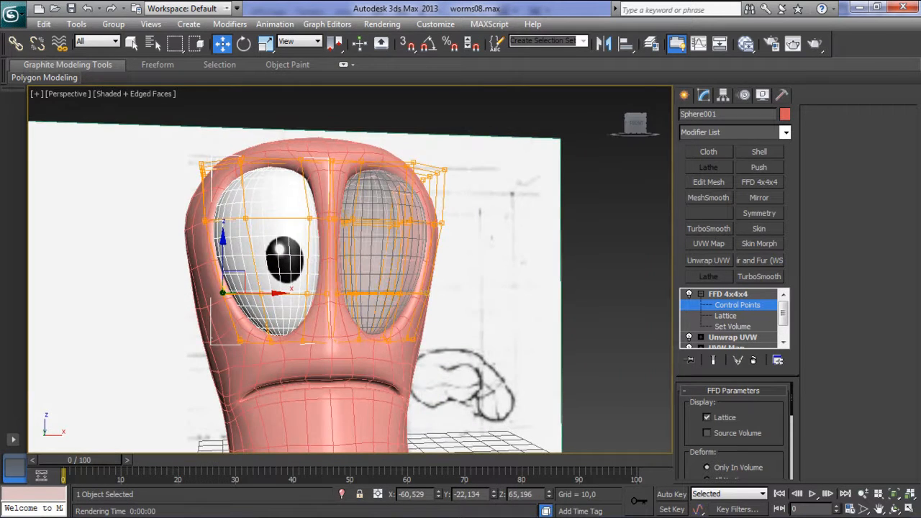
# - Fine-tune the eye's lower outer FFD control points in side view and leave control point editing
pyautogui.keyDown('alt'); pyautogui.moveTo(76, 293); pyautogui.dragTo(198, 293, button='middle'); pyautogui.keyUp('alt')
pyautogui.moveTo(210, 292); pyautogui.dragTo(189, 291)
pyautogui.moveTo(189, 292)
pyautogui.mouseDown(button='middle')
pyautogui.moveTo(190, 251)
pyautogui.moveTo(76, 250)
pyautogui.moveTo(180, 250)
pyautogui.mouseUp(button='middle')
pyautogui.moveTo(216, 291); pyautogui.dragTo(207, 291)
pyautogui.keyDown('alt'); pyautogui.moveTo(207, 291); pyautogui.dragTo(180, 223, button='middle'); pyautogui.keyUp('alt')
pyautogui.scroll(3, 350, 270)
pyautogui.moveTo(350, 270); pyautogui.dragTo(335, 302, button='middle')
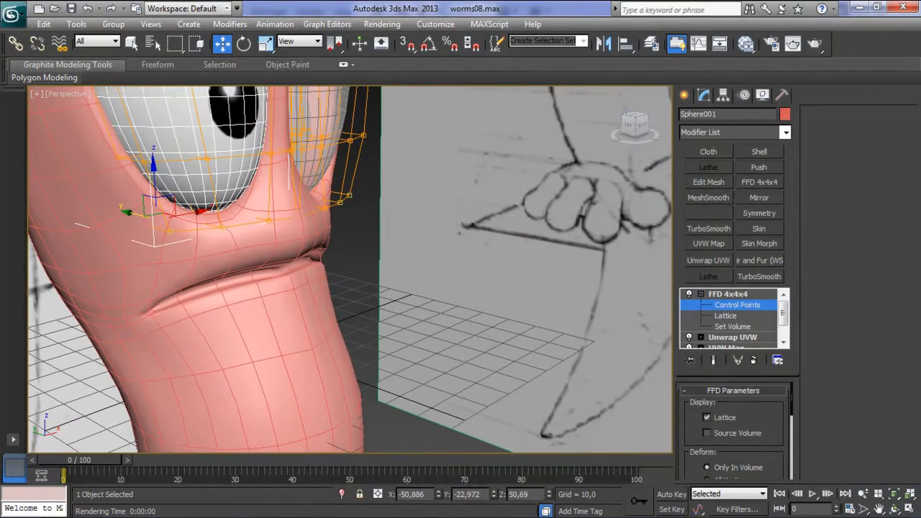
pyautogui.click(700, 293)
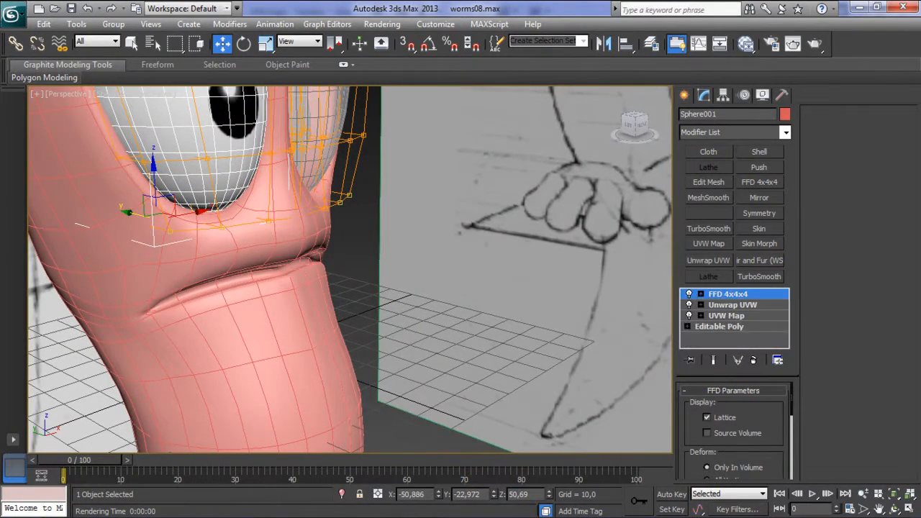
# - Examine how the worm mesh's socket fits the eye with MeshSmooth turned off and back on
pyautogui.click(684, 94)
pyautogui.click(281, 303)
pyautogui.moveTo(302, 180); pyautogui.dragTo(451, 298, button='middle')
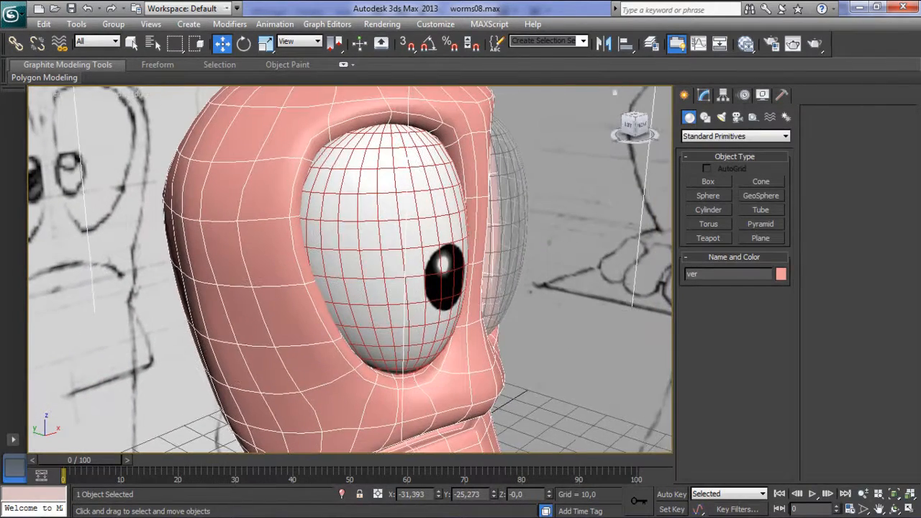
pyautogui.click(703, 95)
pyautogui.click(728, 305)
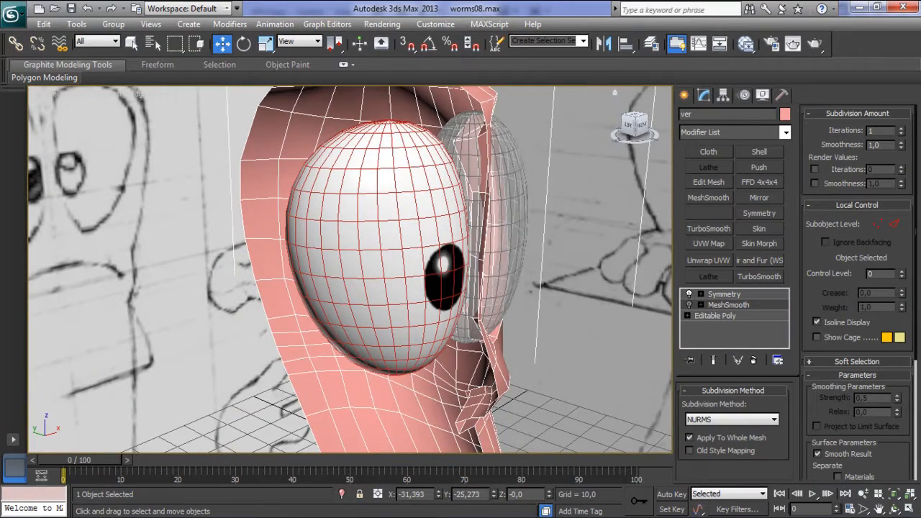
pyautogui.moveTo(403, 274); pyautogui.dragTo(425, 154, button='middle')
pyautogui.scroll(-3, 403, 238)
pyautogui.keyDown('alt'); pyautogui.moveTo(425, 216); pyautogui.dragTo(324, 228, button='middle'); pyautogui.keyUp('alt')
pyautogui.scroll(6, 358, 275)
pyautogui.moveTo(358, 275); pyautogui.dragTo(309, 359, button='middle')
pyautogui.click(688, 305)
pyautogui.moveTo(403, 187)
pyautogui.keyDown('alt'); pyautogui.mouseDown(button='middle')
pyautogui.moveTo(344, 136)
pyautogui.moveTo(352, 276)
pyautogui.moveTo(454, 274)
pyautogui.moveTo(435, 288)
pyautogui.moveTo(385, 295)
pyautogui.moveTo(533, 287)
pyautogui.moveTo(512, 268)
pyautogui.mouseUp(button='middle'); pyautogui.keyUp('alt')
pyautogui.scroll(-4, 352, 276)
pyautogui.click(713, 360)
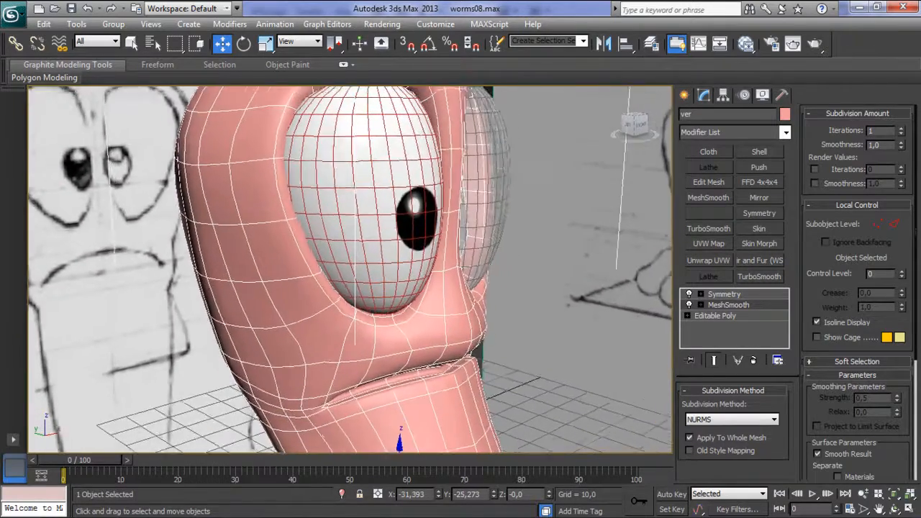
# - Render a close-up of the socket's lower rim under the eye and close the render window
pyautogui.scroll(5, 350, 269)
pyautogui.scroll(-3, 350, 270)
pyautogui.moveTo(350, 269)
pyautogui.keyDown('alt'); pyautogui.mouseDown(button='middle')
pyautogui.moveTo(317, 248)
pyautogui.moveTo(342, 271)
pyautogui.mouseUp(button='middle'); pyautogui.keyUp('alt')
pyautogui.hotkey('shift', 'q')
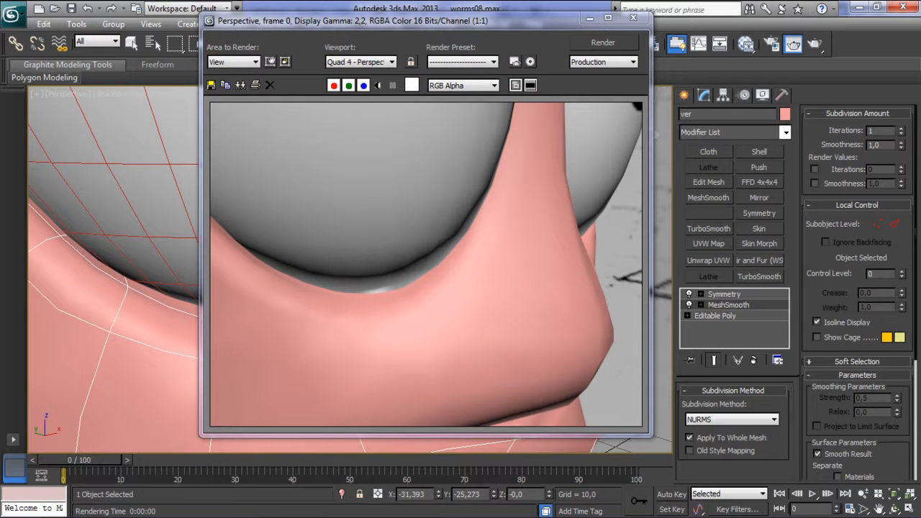
pyautogui.click(632, 18)
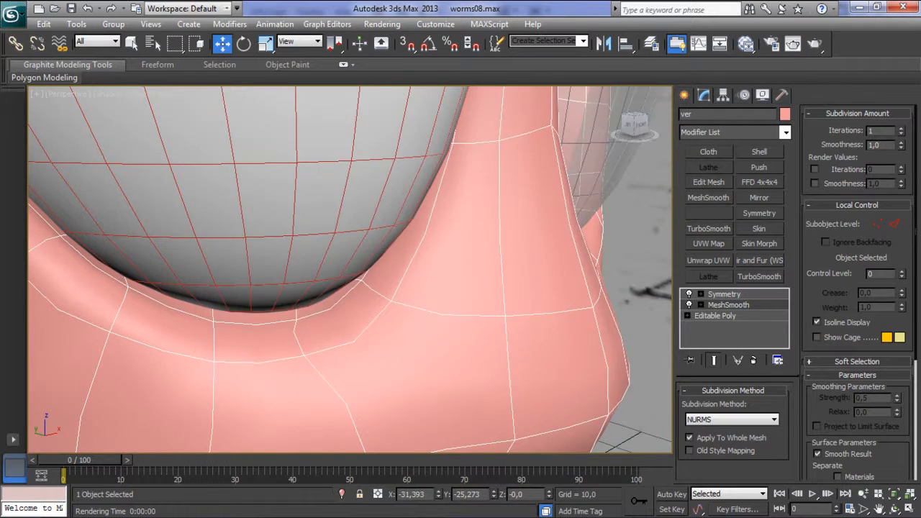
# - Turn off the worm's MeshSmooth modifier and enable Use NURMS Subdivision on its Editable Poly instead
pyautogui.scroll(-5, 349, 269)
pyautogui.click(724, 294)
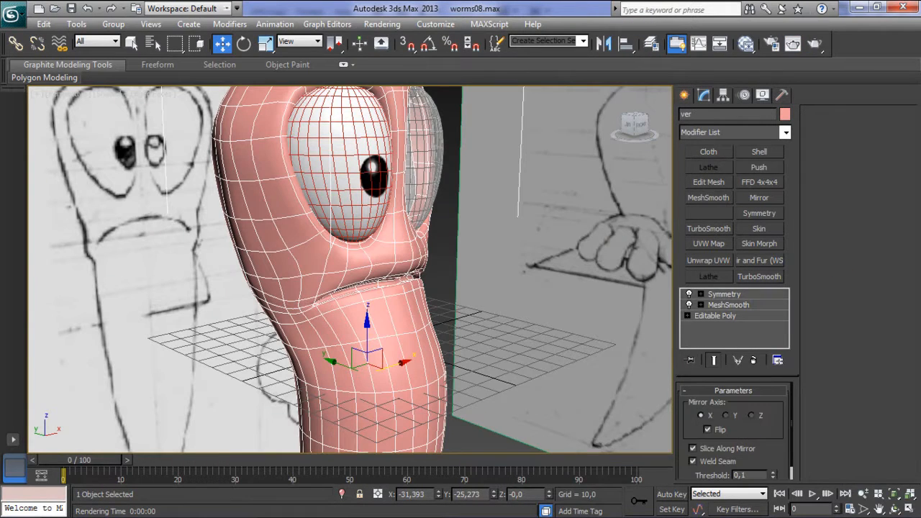
pyautogui.click(728, 304)
pyautogui.click(689, 305)
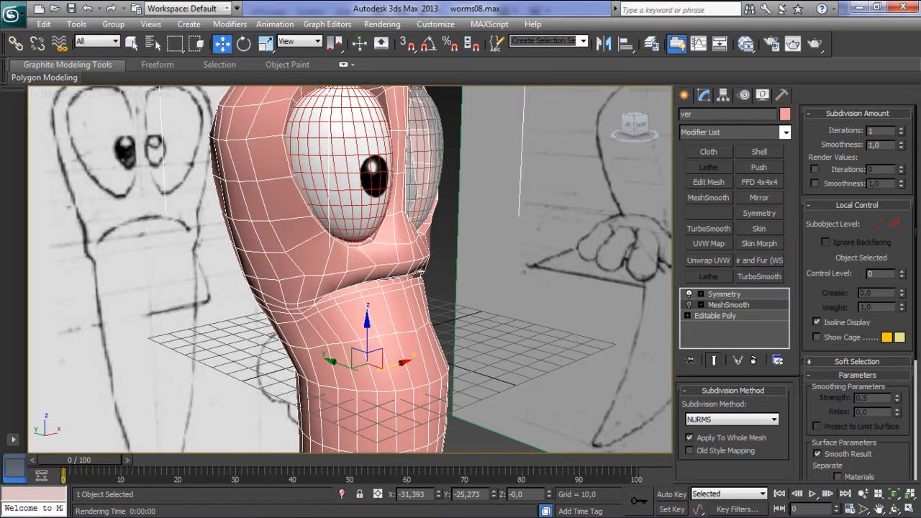
pyautogui.click(714, 315)
pyautogui.moveTo(915, 210); pyautogui.dragTo(914, 288)
pyautogui.click(815, 255)
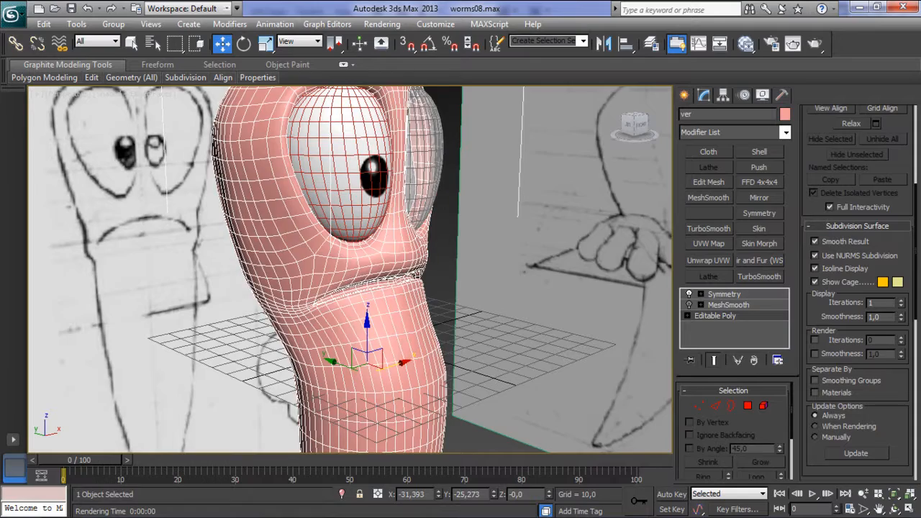
# - Render the NURMS-smoothed worm with its upper body in three-quarter view and close the render window
pyautogui.moveTo(367, 288)
pyautogui.mouseDown(button='middle')
pyautogui.moveTo(391, 262)
pyautogui.moveTo(331, 311)
pyautogui.moveTo(333, 255)
pyautogui.moveTo(340, 312)
pyautogui.mouseUp(button='middle')
pyautogui.scroll(-3, 331, 311)
pyautogui.scroll(2, 334, 269)
pyautogui.hotkey('shift', 'q')
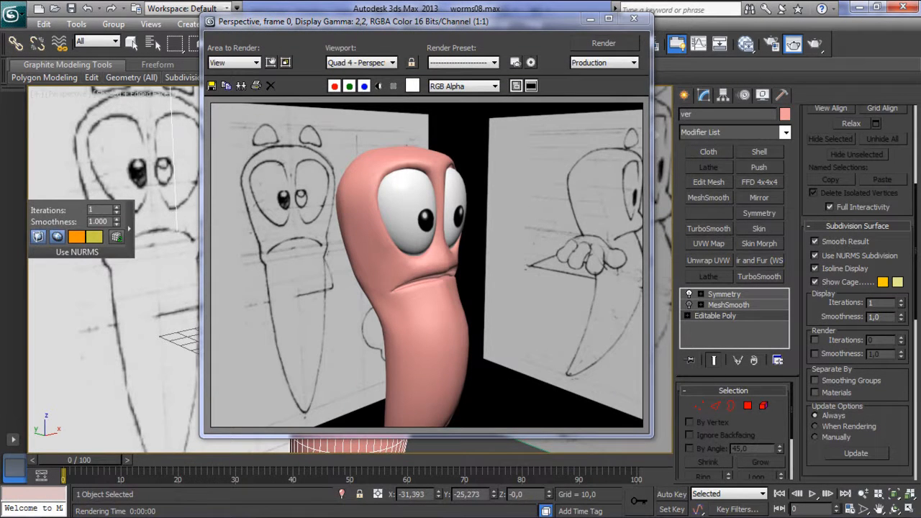
pyautogui.press('Escape')
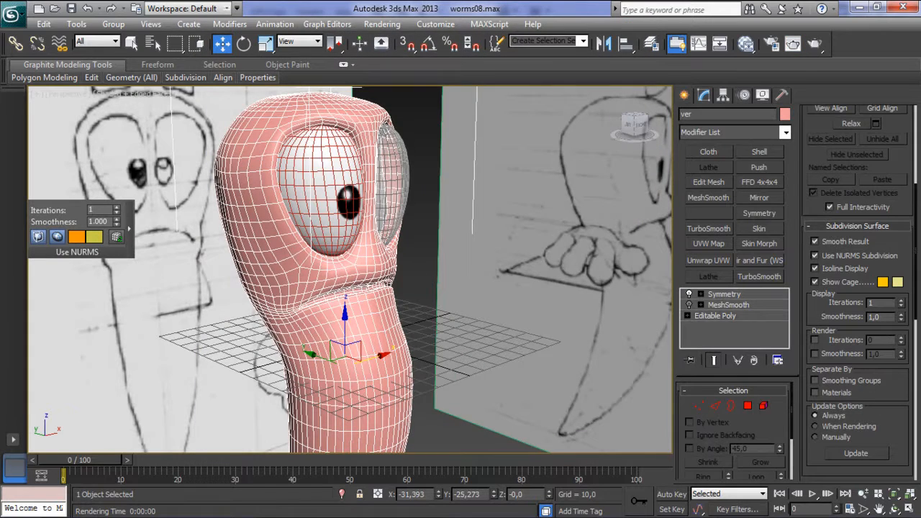
pyautogui.moveTo(345, 403); pyautogui.dragTo(368, 351, button='middle')
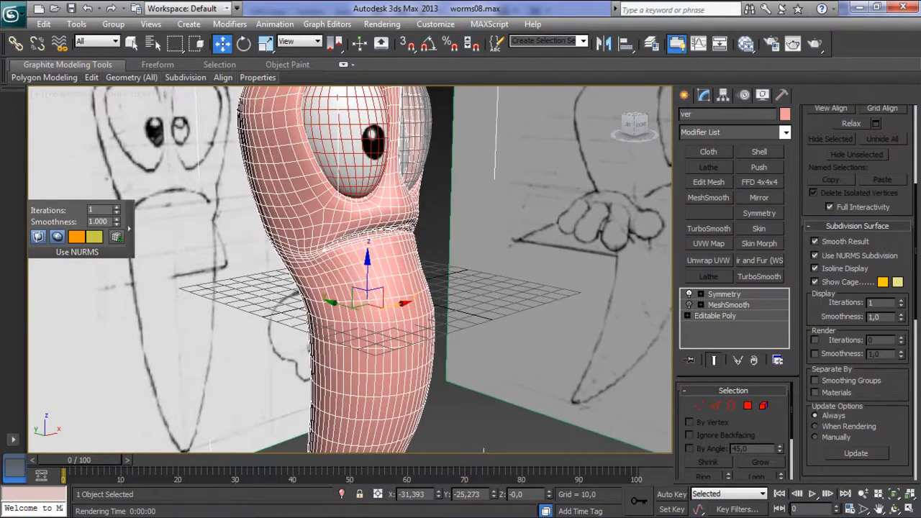
# - Add a new Standard material node below the existing materials in the Slate Material Editor
pyautogui.press('m')
pyautogui.scroll(-10, 442, 123)
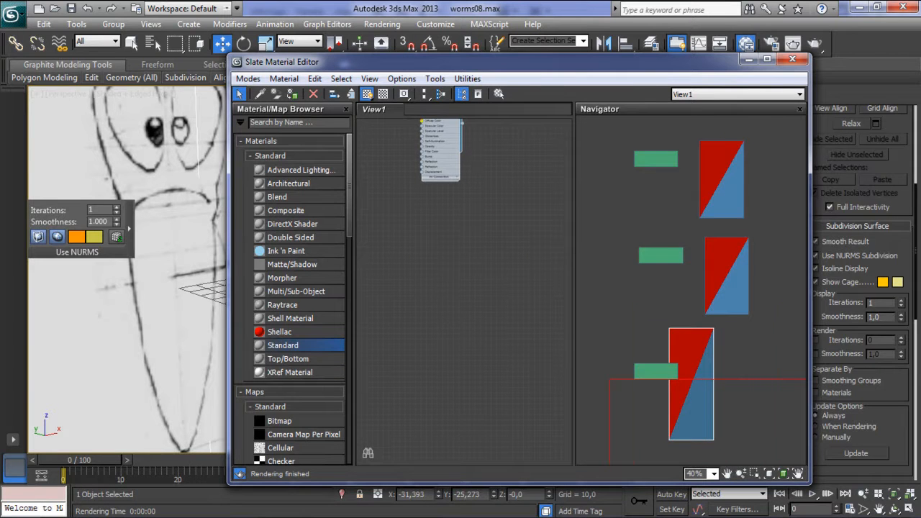
pyautogui.doubleClick(283, 345)
pyautogui.moveTo(461, 259); pyautogui.dragTo(460, 237)
pyautogui.moveTo(464, 238); pyautogui.dragTo(461, 330, button='middle')
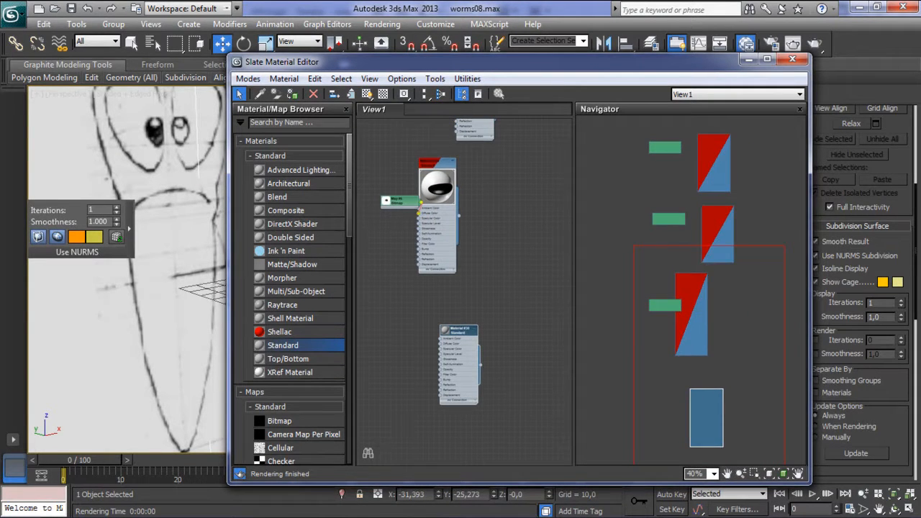
# - Rename the eye texture material "yeux" and rearrange its material and bitmap nodes
pyautogui.doubleClick(437, 165)
pyautogui.moveTo(592, 170); pyautogui.dragTo(548, 171)
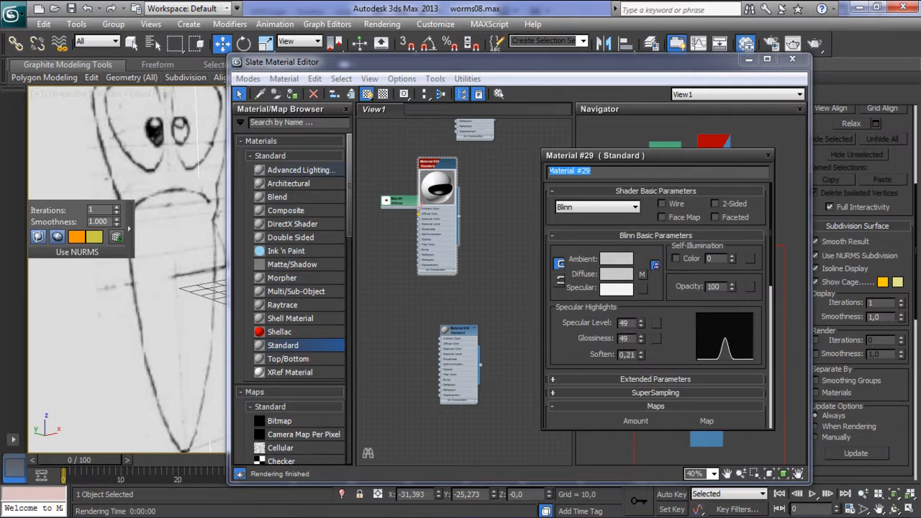
pyautogui.write('yeux')
pyautogui.click(504, 238)
pyautogui.moveTo(503, 238); pyautogui.dragTo(493, 346, button='middle')
pyautogui.moveTo(427, 272); pyautogui.dragTo(470, 288)
pyautogui.moveTo(390, 310); pyautogui.dragTo(384, 326)
# - Rename the side-view reference sketch's material "plan left"
pyautogui.doubleClick(464, 174)
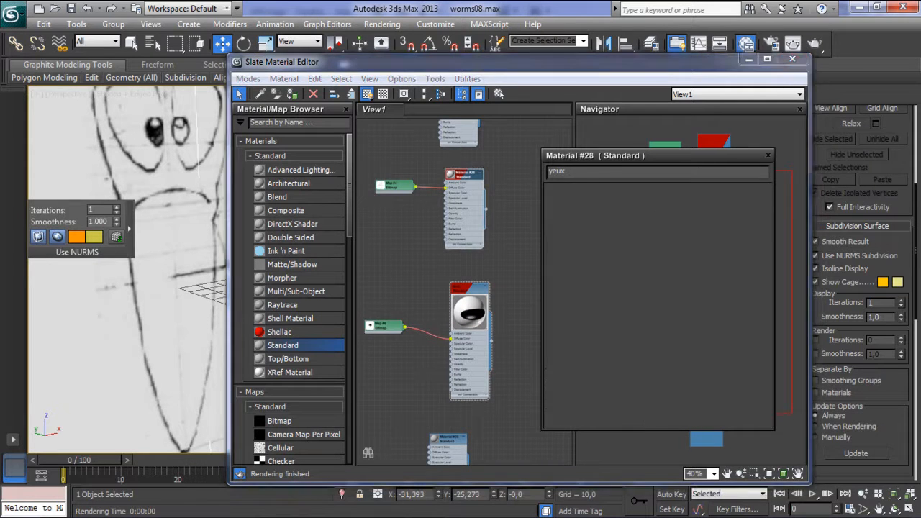
pyautogui.moveTo(591, 172); pyautogui.dragTo(549, 171)
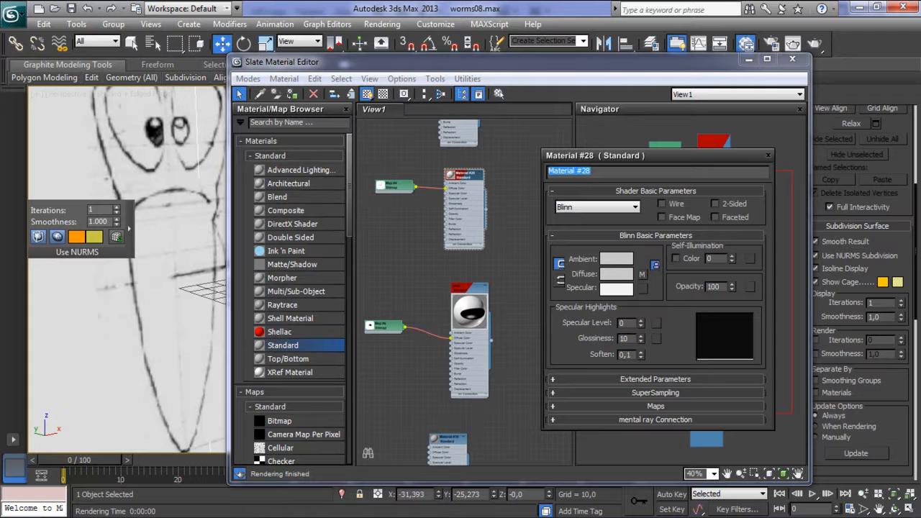
pyautogui.doubleClick(450, 175)
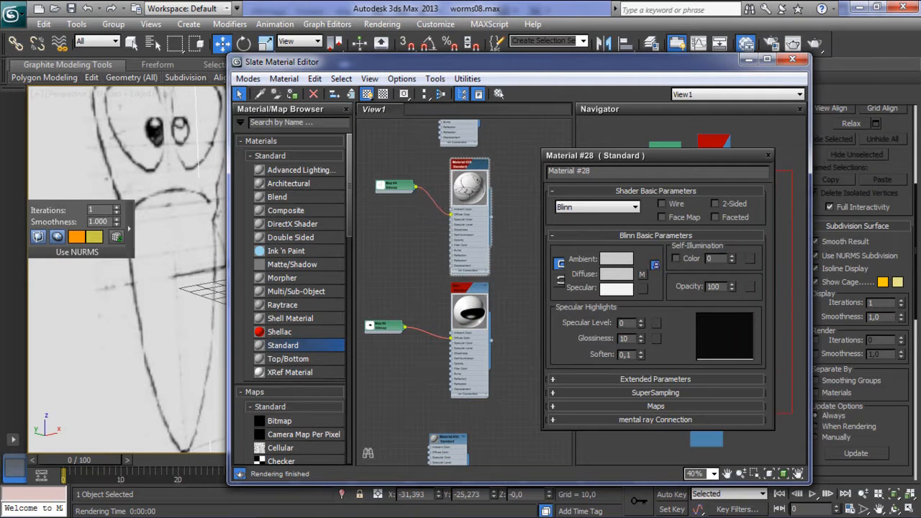
pyautogui.scroll(4, 464, 209)
pyautogui.click(569, 171)
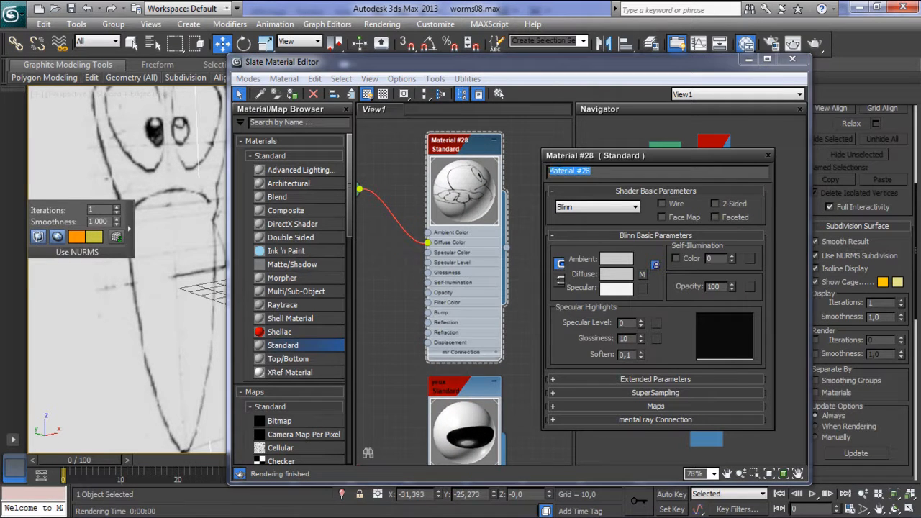
pyautogui.write('plan left')
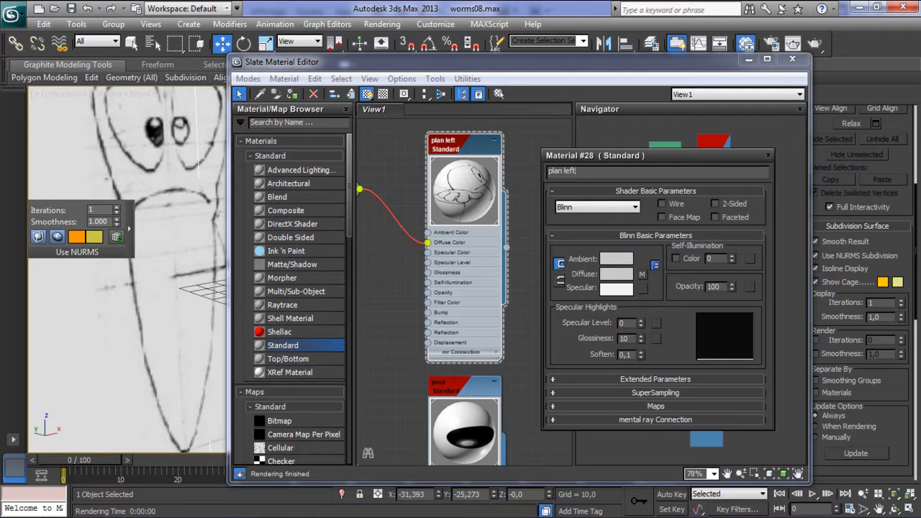
# - Move the front-view sketch's material node up and rename that material "plan front"
pyautogui.click(392, 288)
pyautogui.scroll(-1, 392, 288)
pyautogui.moveTo(392, 287); pyautogui.dragTo(416, 422, button='middle')
pyautogui.scroll(-1, 459, 243)
pyautogui.doubleClick(443, 141)
pyautogui.moveTo(461, 144); pyautogui.dragTo(478, 118)
pyautogui.doubleClick(474, 140)
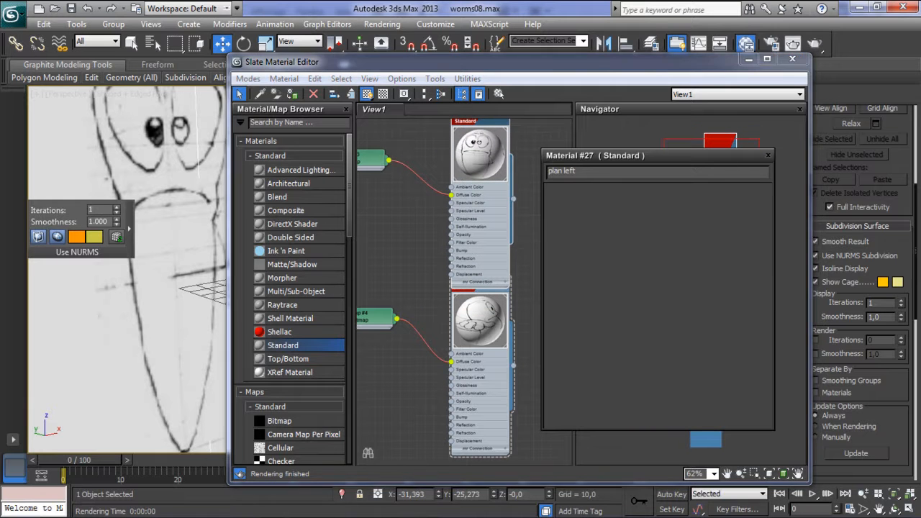
pyautogui.write('f')
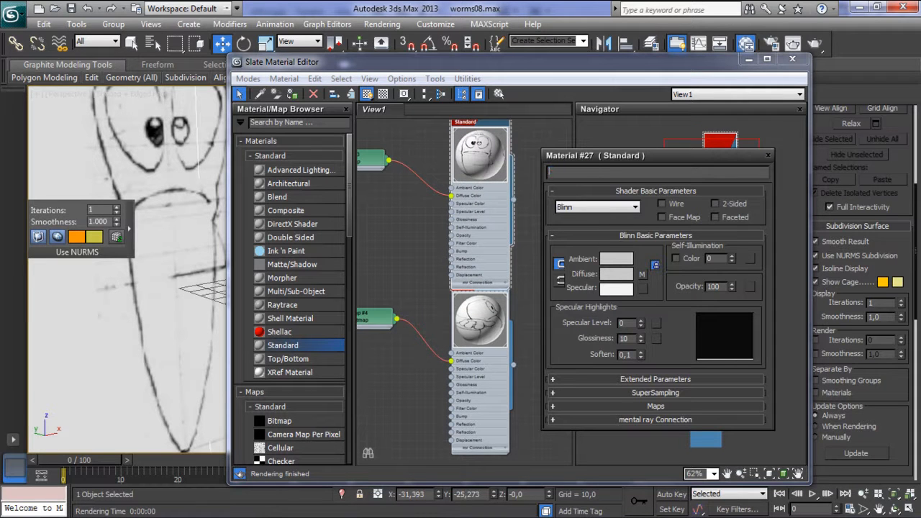
pyautogui.write('ont')
# - Move the new Standard material node up beside the eye texture material's node
pyautogui.scroll(-10, 409, 262)
pyautogui.moveTo(385, 233); pyautogui.dragTo(443, 307)
pyautogui.scroll(5, 432, 288)
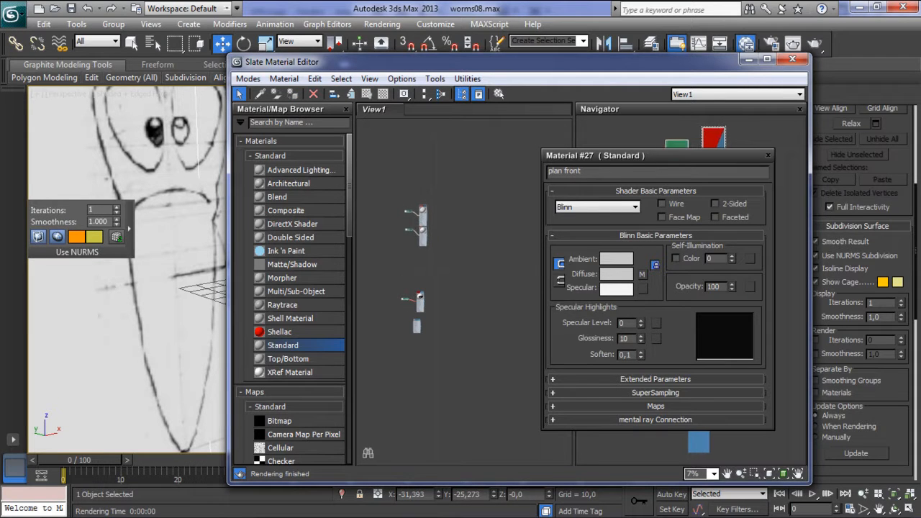
pyautogui.moveTo(410, 259); pyautogui.dragTo(465, 318, button='middle')
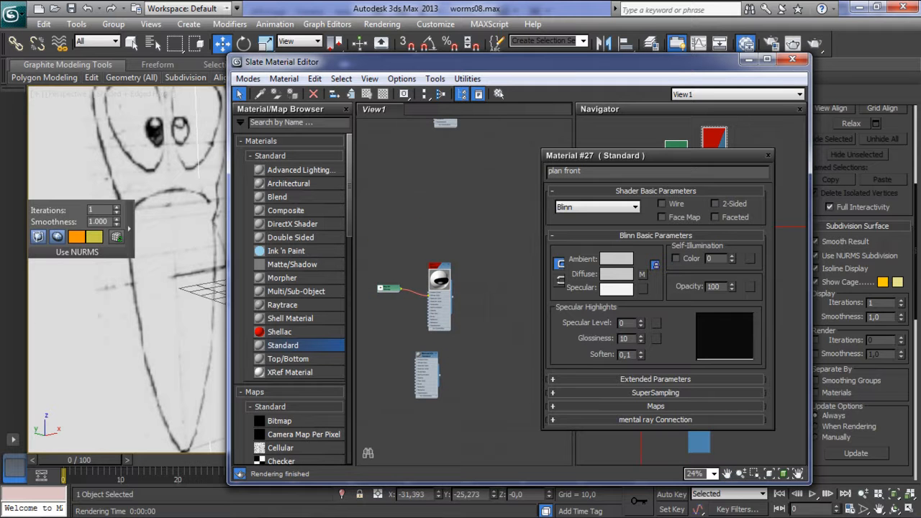
pyautogui.moveTo(427, 359); pyautogui.dragTo(502, 270)
pyautogui.click(642, 274)
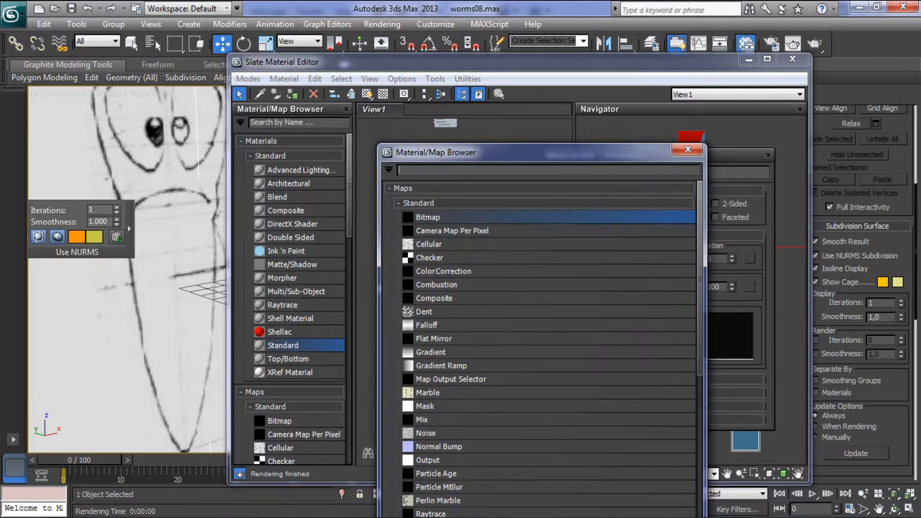
pyautogui.click(688, 149)
# - Set the new Standard material's diffuse colour to a dusty pink, RGB 173, 119, 119
pyautogui.click(617, 273)
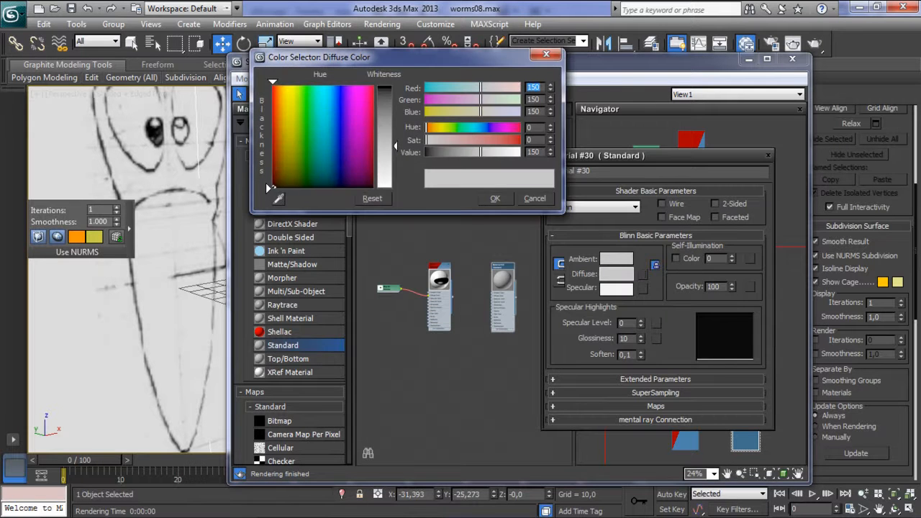
pyautogui.click(357, 94)
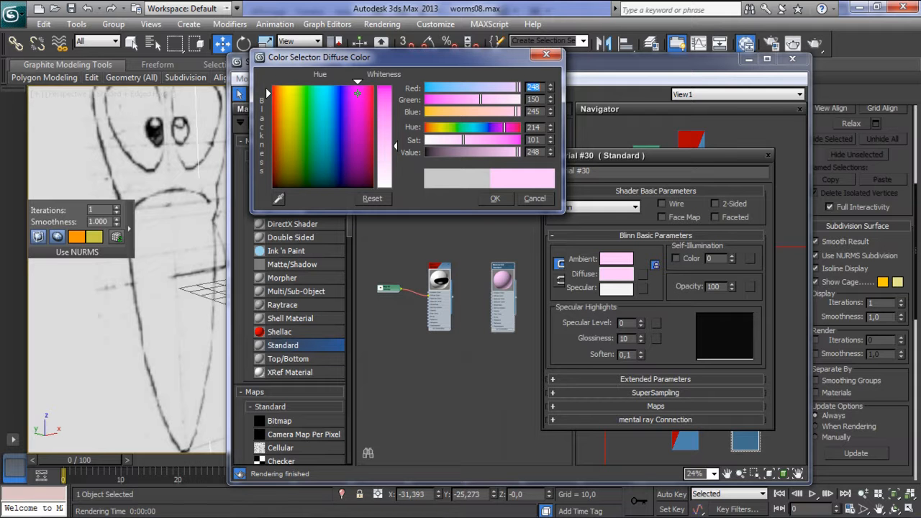
pyautogui.moveTo(410, 57); pyautogui.dragTo(701, 68)
pyautogui.moveTo(388, 62); pyautogui.dragTo(306, 361)
pyautogui.click(569, 209)
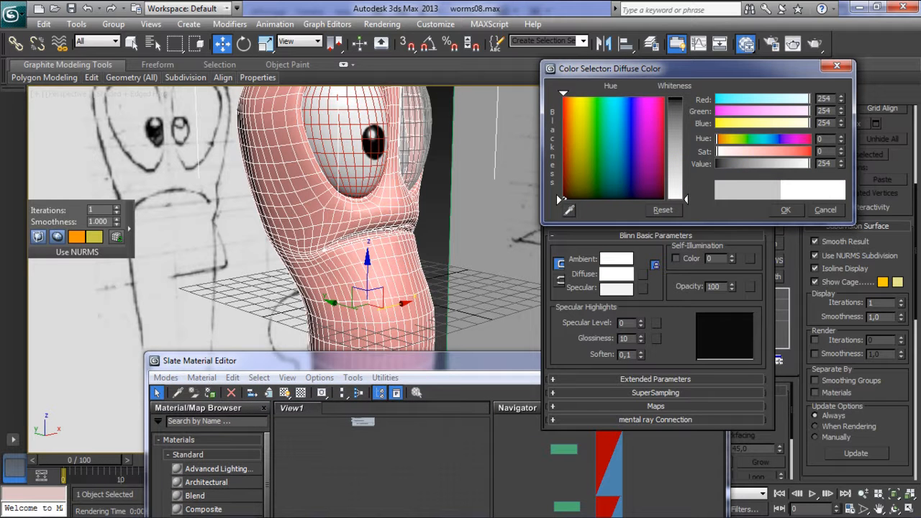
pyautogui.click(569, 210)
pyautogui.click(564, 185)
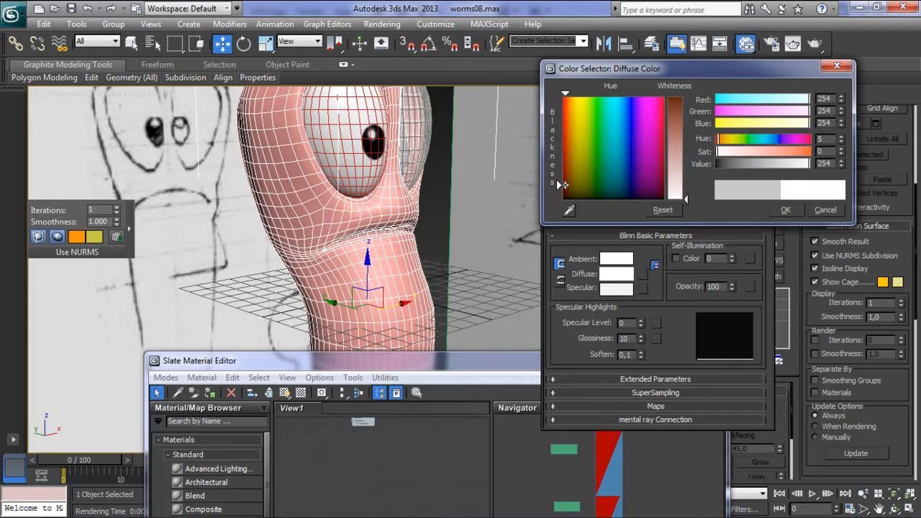
pyautogui.moveTo(676, 198); pyautogui.dragTo(676, 145)
pyautogui.click(568, 169)
pyautogui.moveTo(568, 169)
pyautogui.mouseDown()
pyautogui.moveTo(571, 148)
pyautogui.moveTo(559, 159)
pyautogui.mouseUp()
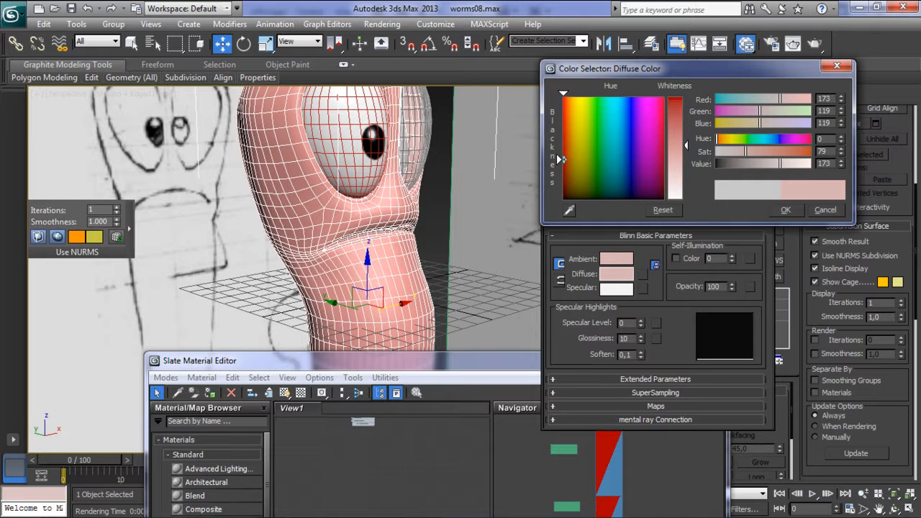
pyautogui.press('Return')
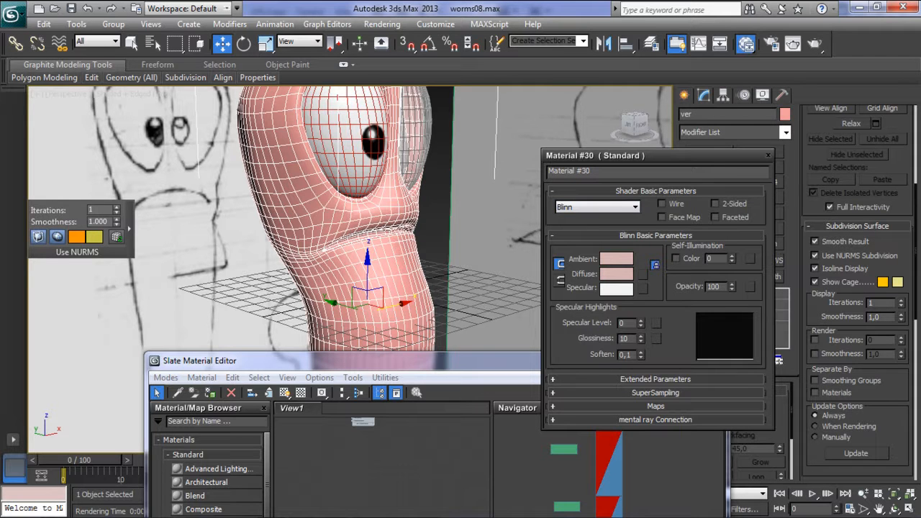
# - Assign the pink material to the worm's body mesh
pyautogui.moveTo(288, 361); pyautogui.dragTo(280, 162)
pyautogui.click(276, 194)
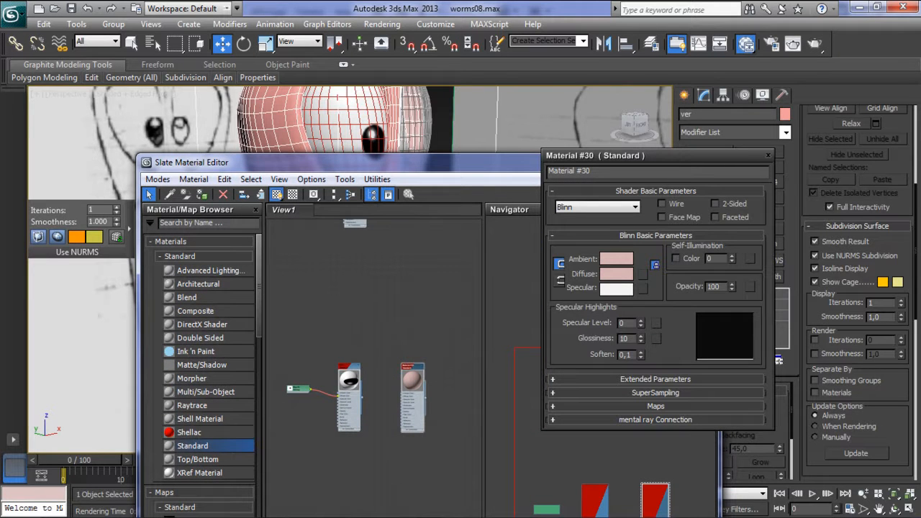
pyautogui.click(202, 195)
pyautogui.moveTo(205, 162); pyautogui.dragTo(204, 385)
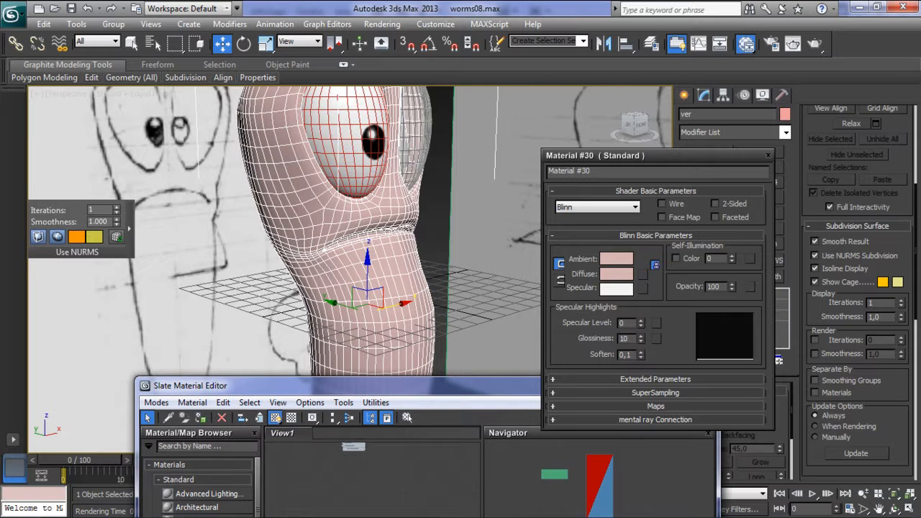
# - Set the pink material's specular level to 26, glossiness to 53 and soften to 0,31
pyautogui.moveTo(641, 355); pyautogui.dragTo(641, 304)
pyautogui.moveTo(640, 338)
pyautogui.mouseDown()
pyautogui.moveTo(640, 324)
pyautogui.moveTo(640, 344)
pyautogui.mouseUp()
pyautogui.moveTo(287, 385); pyautogui.dragTo(281, 308)
# - Darken the body material's diffuse colour to RGB 145, 72, 72 and set its specular level to 55
pyautogui.click(616, 274)
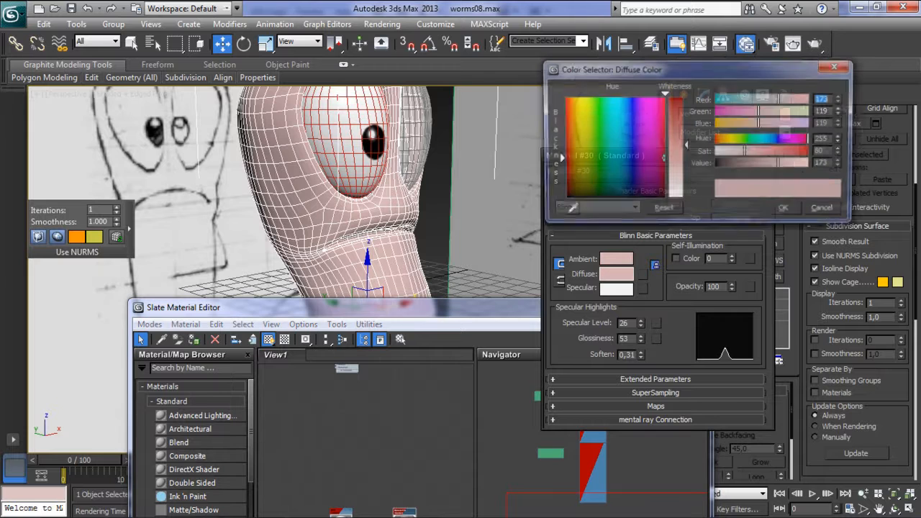
pyautogui.moveTo(680, 145); pyautogui.dragTo(680, 126)
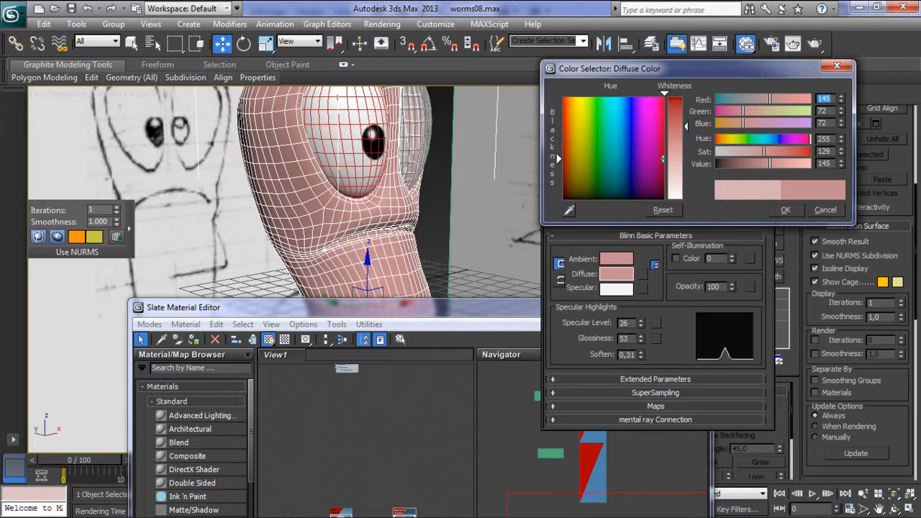
pyautogui.moveTo(641, 322); pyautogui.dragTo(640, 302)
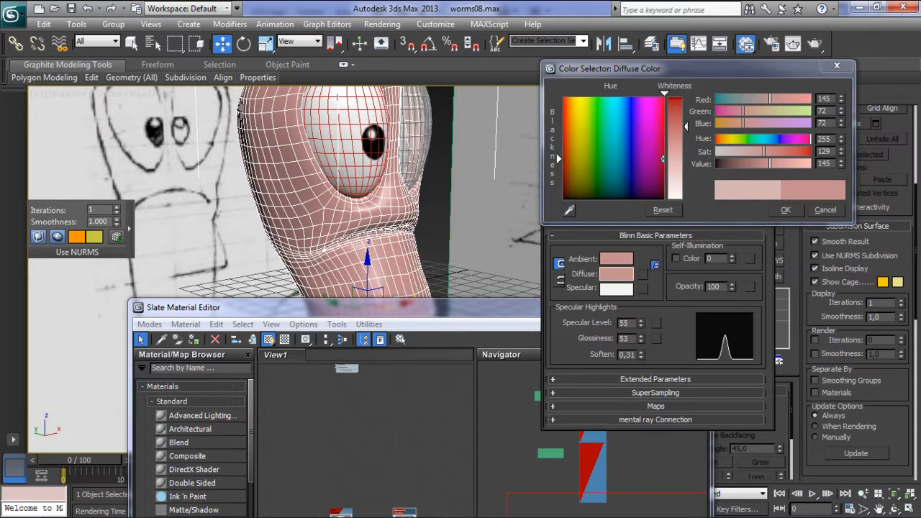
pyautogui.moveTo(338, 308); pyautogui.dragTo(195, 160)
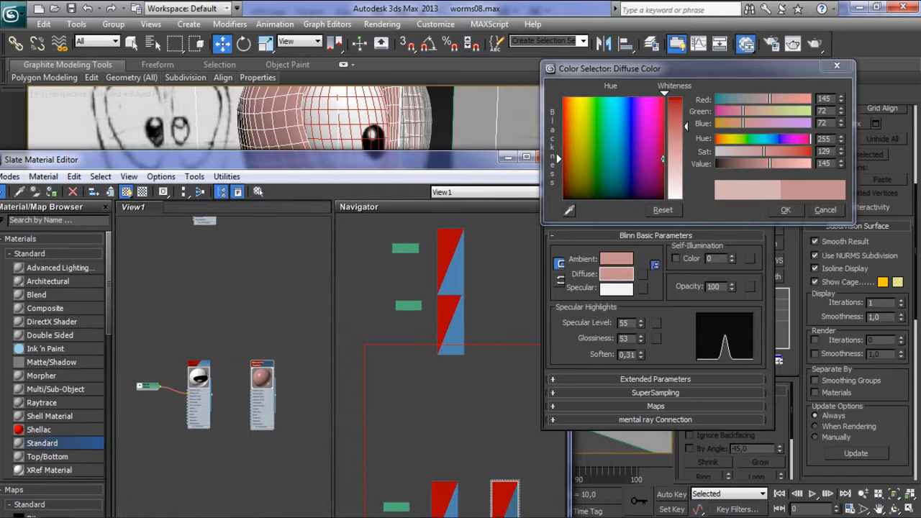
pyautogui.click(836, 66)
pyautogui.click(768, 155)
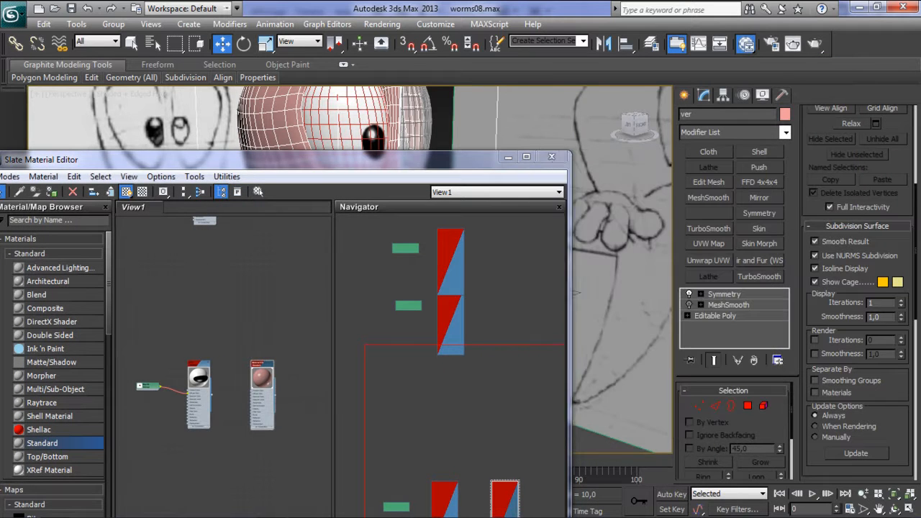
pyautogui.click(552, 156)
# - Render the perspective view to check the pink skin on the worm
pyautogui.scroll(-4, 350, 269)
pyautogui.scroll(3, 349, 252)
pyautogui.click(793, 43)
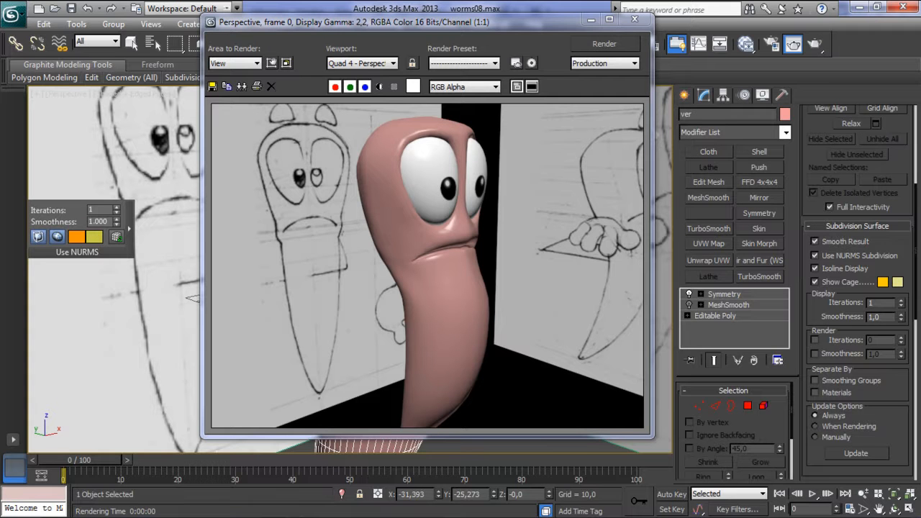
pyautogui.click(634, 19)
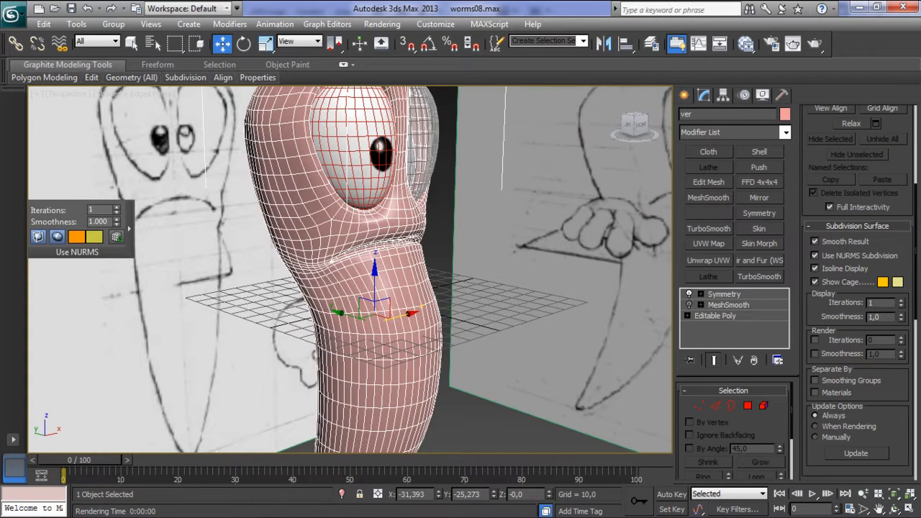
# - Lighten the body material's diffuse pink slightly and render the perspective view again
pyautogui.press('m')
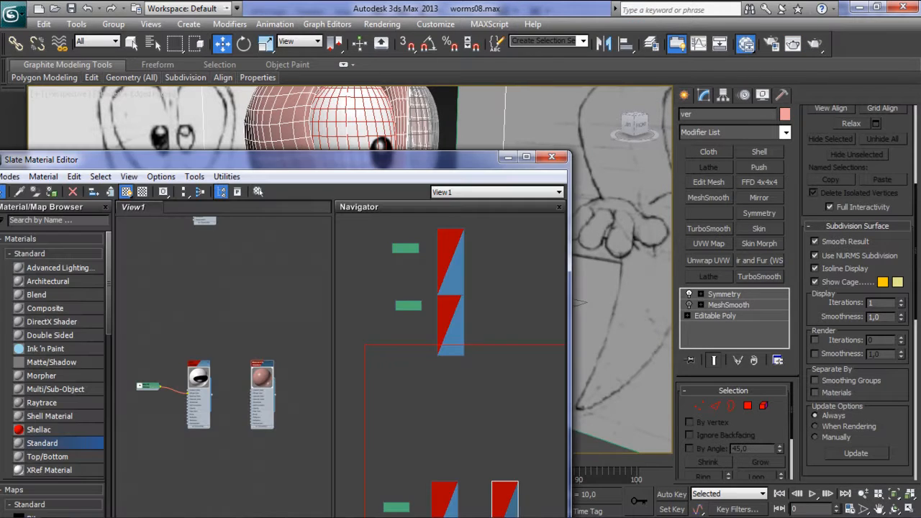
pyautogui.press('p')
pyautogui.click(616, 274)
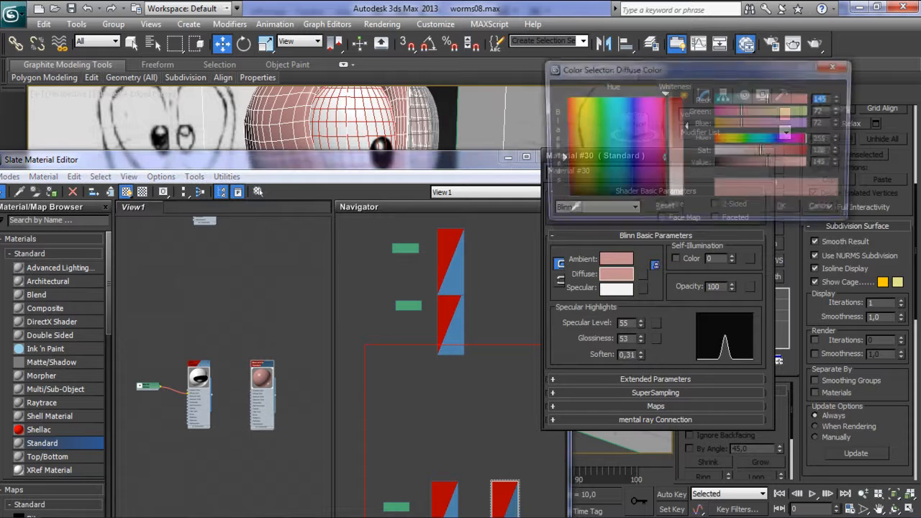
pyautogui.moveTo(686, 127); pyautogui.dragTo(686, 139)
pyautogui.click(785, 210)
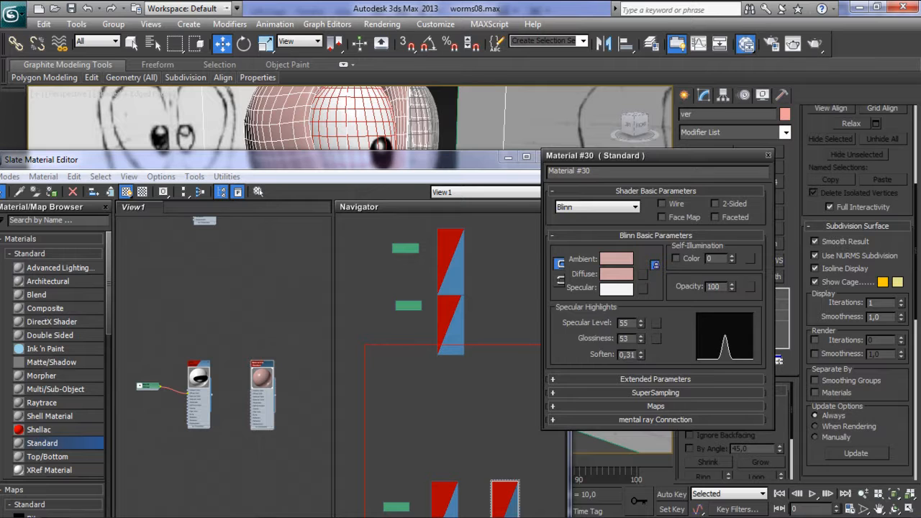
pyautogui.click(768, 155)
pyautogui.click(552, 157)
pyautogui.click(793, 44)
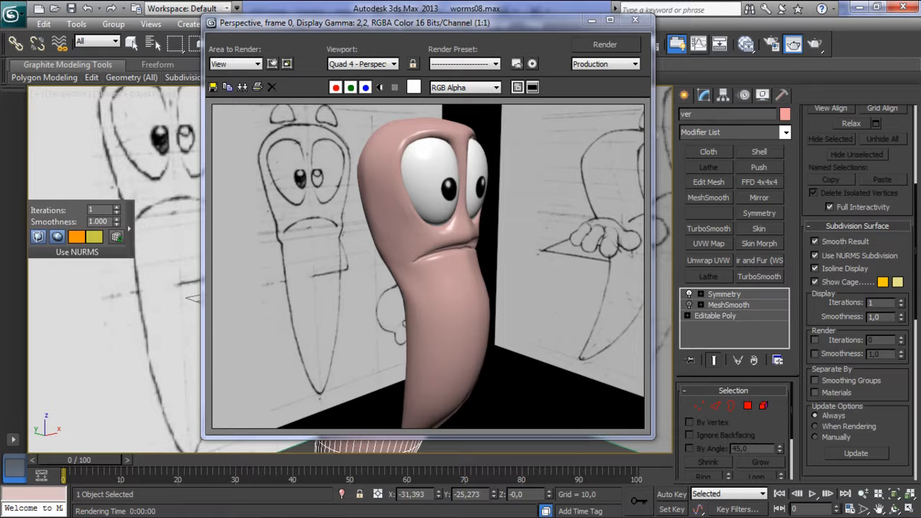
pyautogui.click(635, 19)
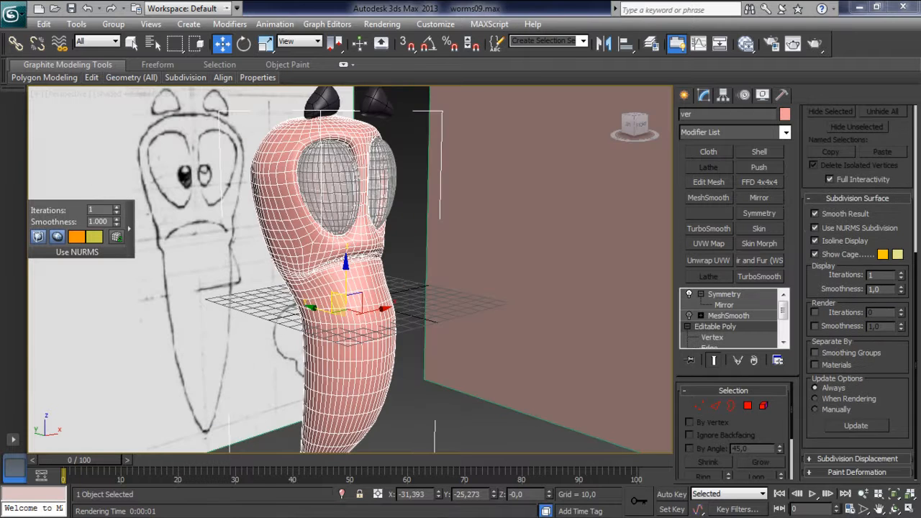
# - Set the body material's specular level to 75, keeping its diffuse colour and large node preview
pyautogui.press('m')
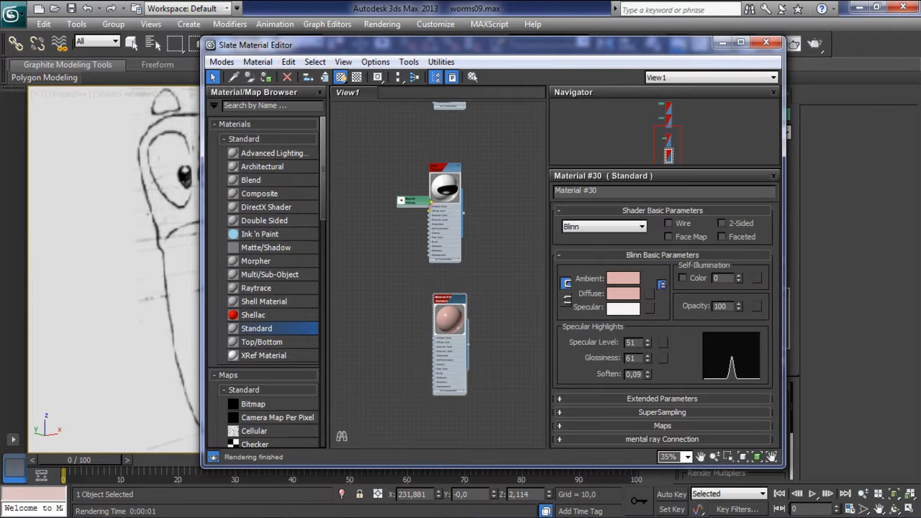
pyautogui.click(622, 293)
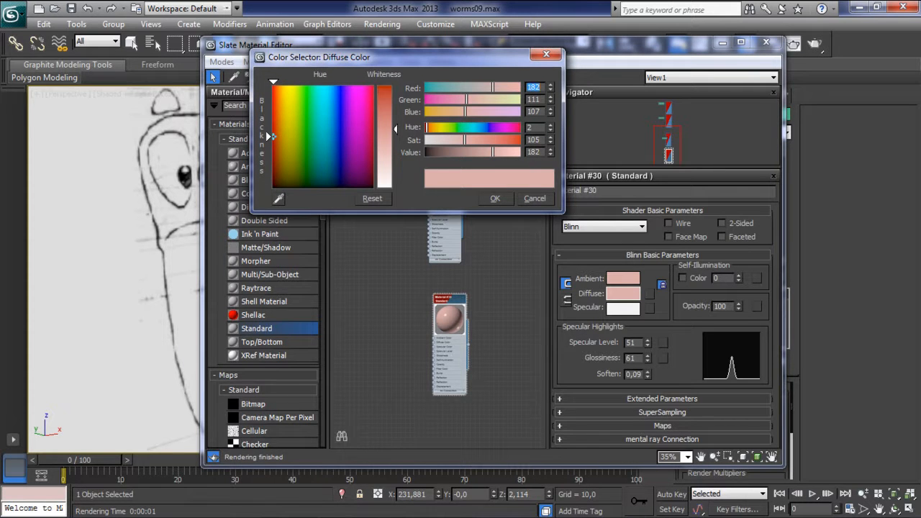
pyautogui.press('Escape')
pyautogui.moveTo(647, 344); pyautogui.dragTo(647, 327)
pyautogui.doubleClick(449, 319)
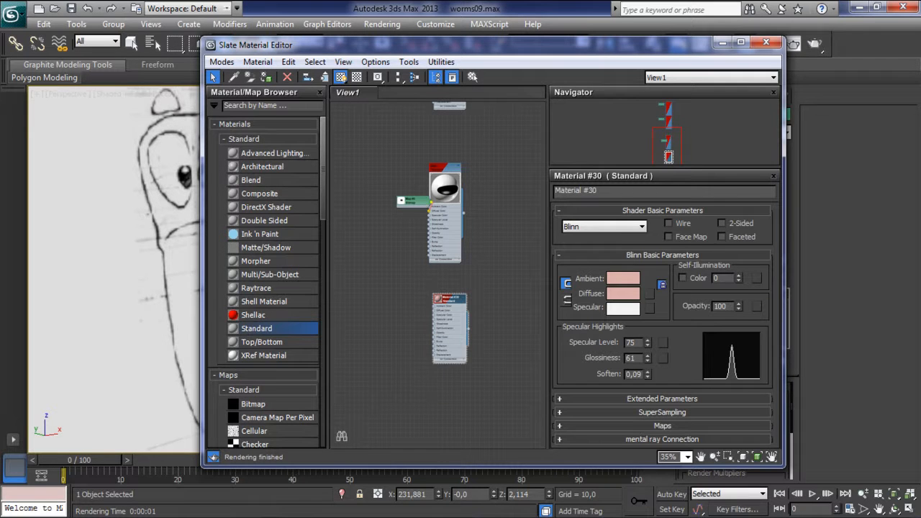
pyautogui.doubleClick(438, 299)
# - Examine the body material's preview sphere and the worm's eye sockets and mouth up close
pyautogui.scroll(10, 444, 310)
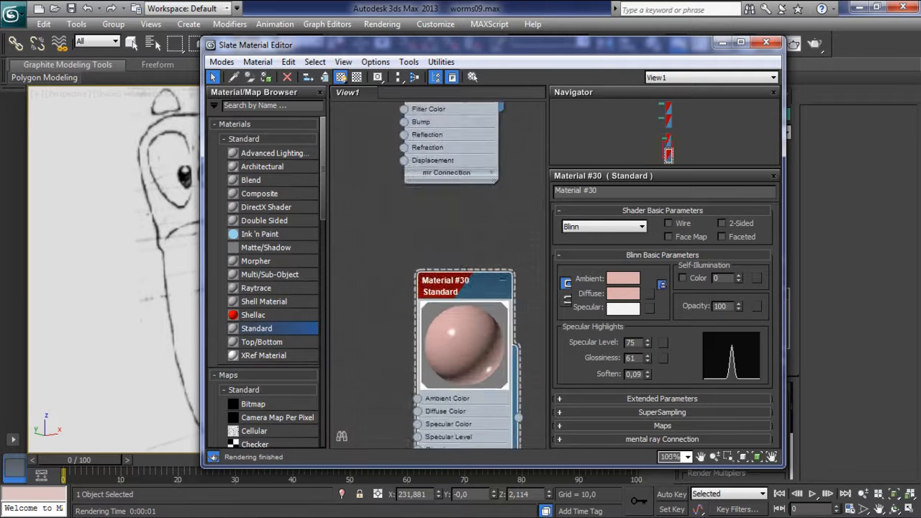
pyautogui.moveTo(444, 310); pyautogui.dragTo(418, 256, button='middle')
pyautogui.moveTo(432, 44); pyautogui.dragTo(612, 86)
pyautogui.moveTo(310, 288); pyautogui.dragTo(310, 324, button='middle')
pyautogui.scroll(3, 316, 266)
pyautogui.scroll(-2, 316, 266)
pyautogui.scroll(2, 316, 266)
pyautogui.moveTo(237, 280); pyautogui.dragTo(276, 206, button='middle')
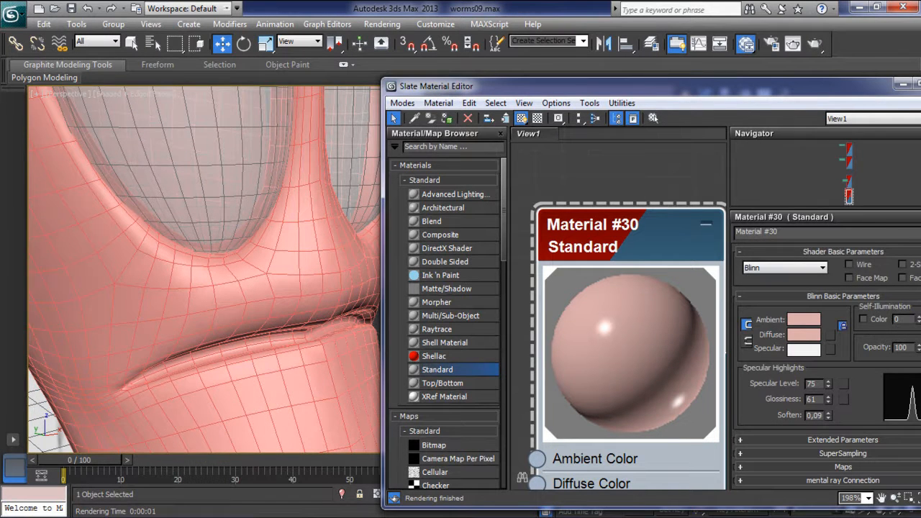
pyautogui.scroll(-6, 319, 253)
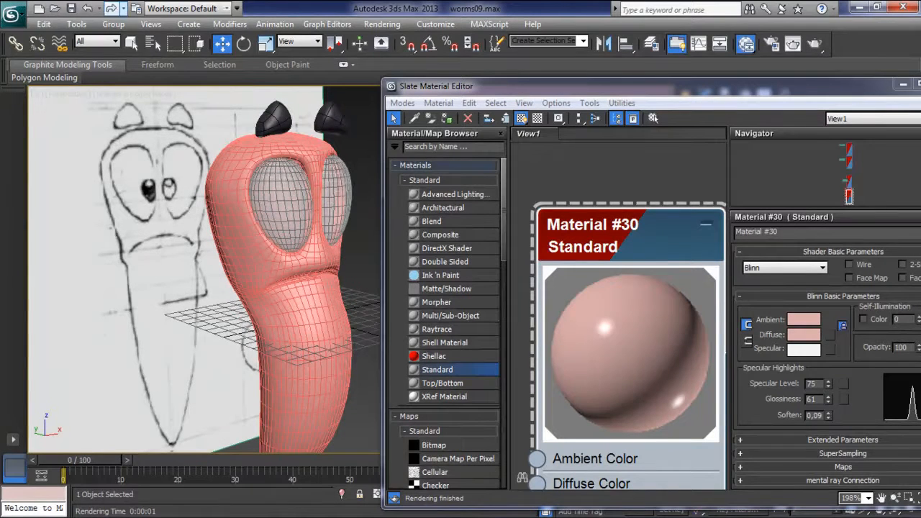
# - Save the scene in the worms folder under a file name based on worms09.max
pyautogui.click(13, 16)
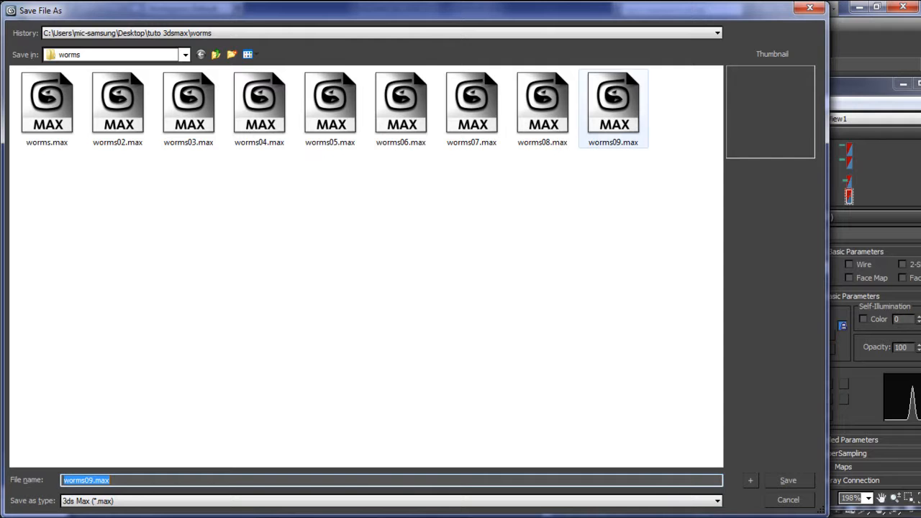
pyautogui.click(613, 108)
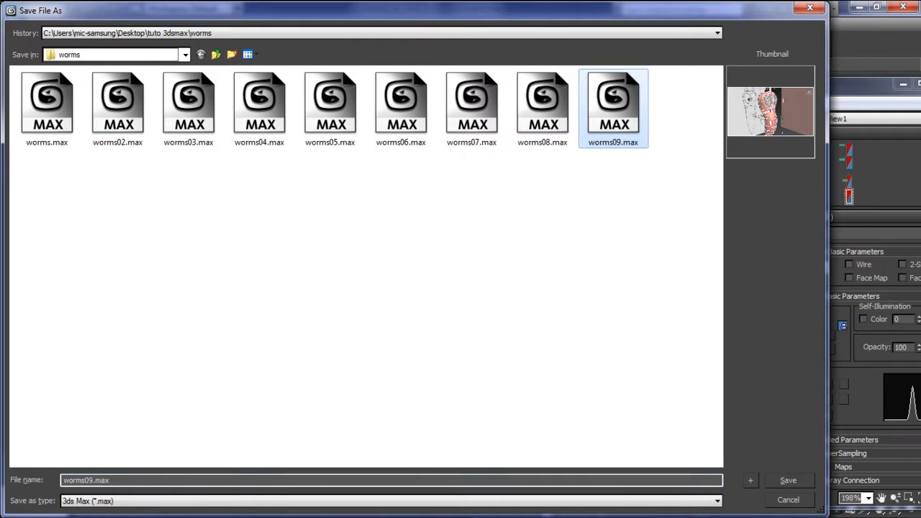